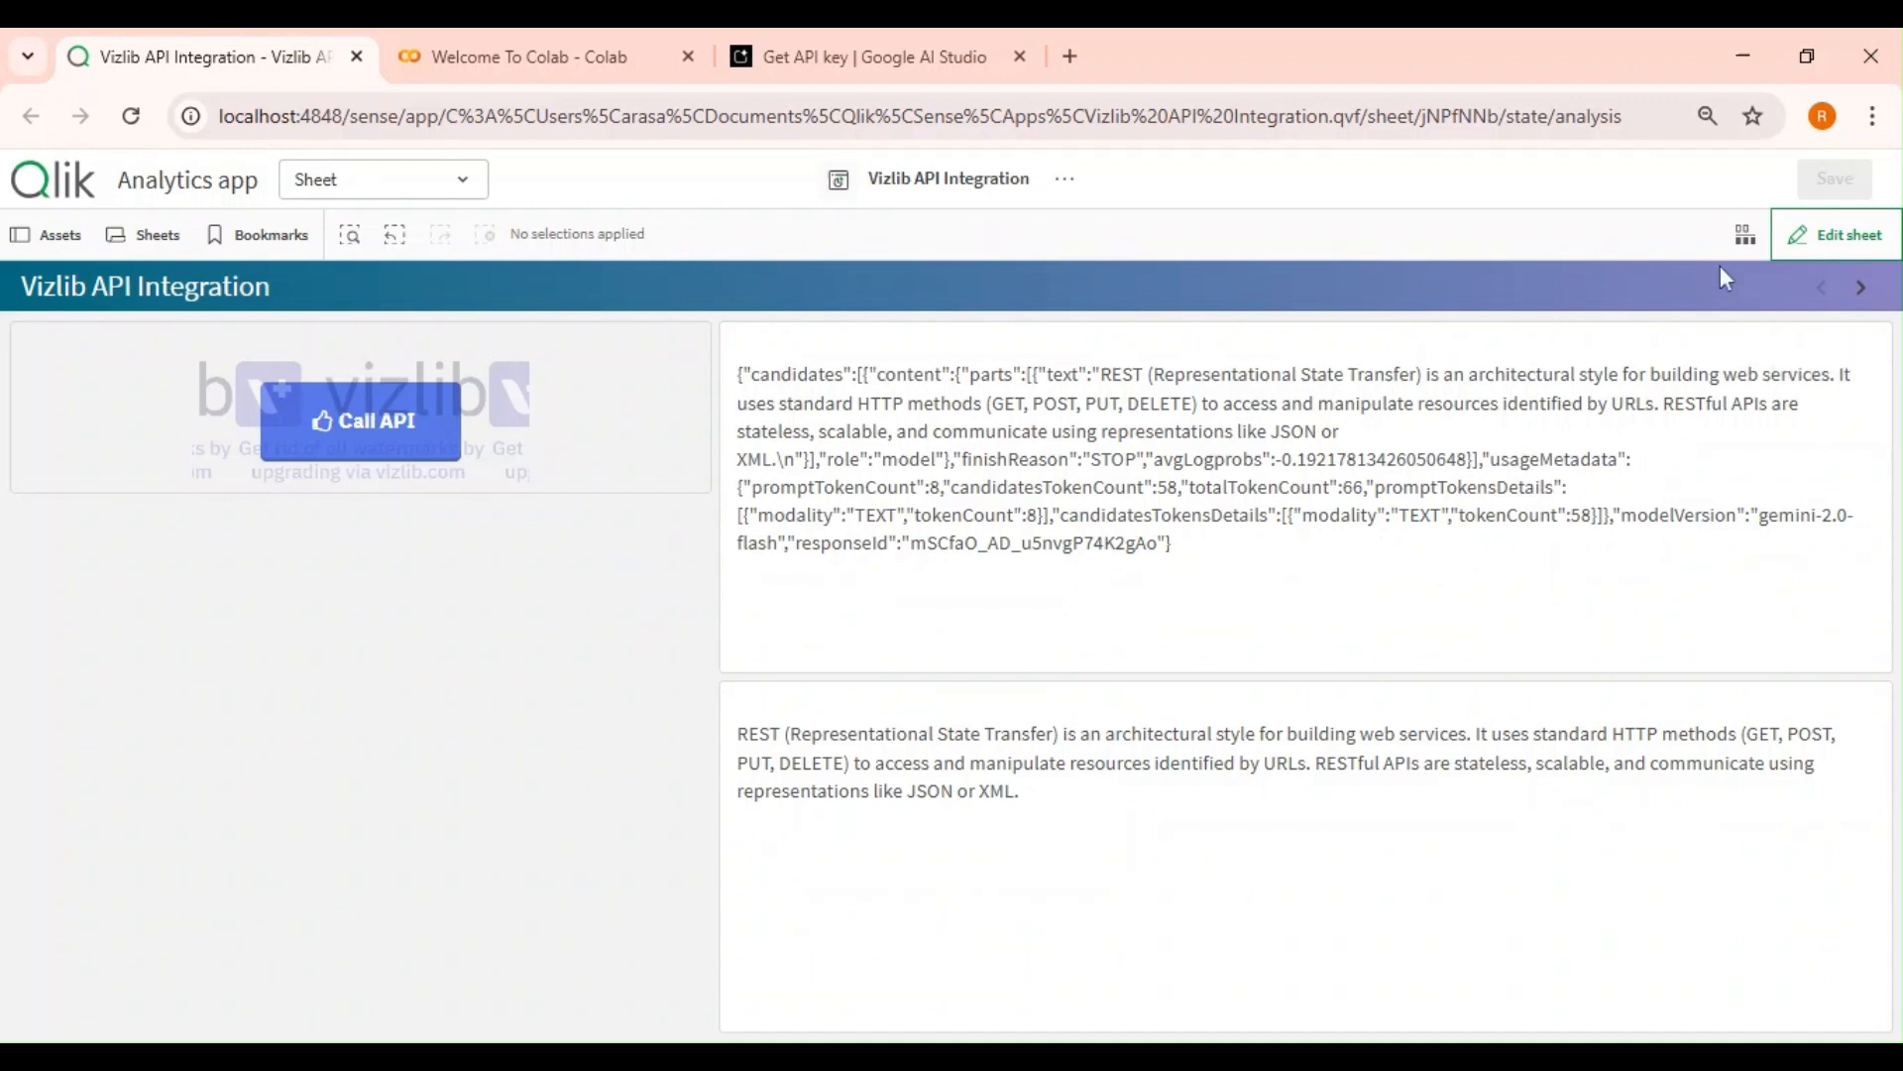
Enter sheet edit mode, search the custom objects for 'inpu', and place a Variable input object below the Call API button.
left_click(1834, 235)
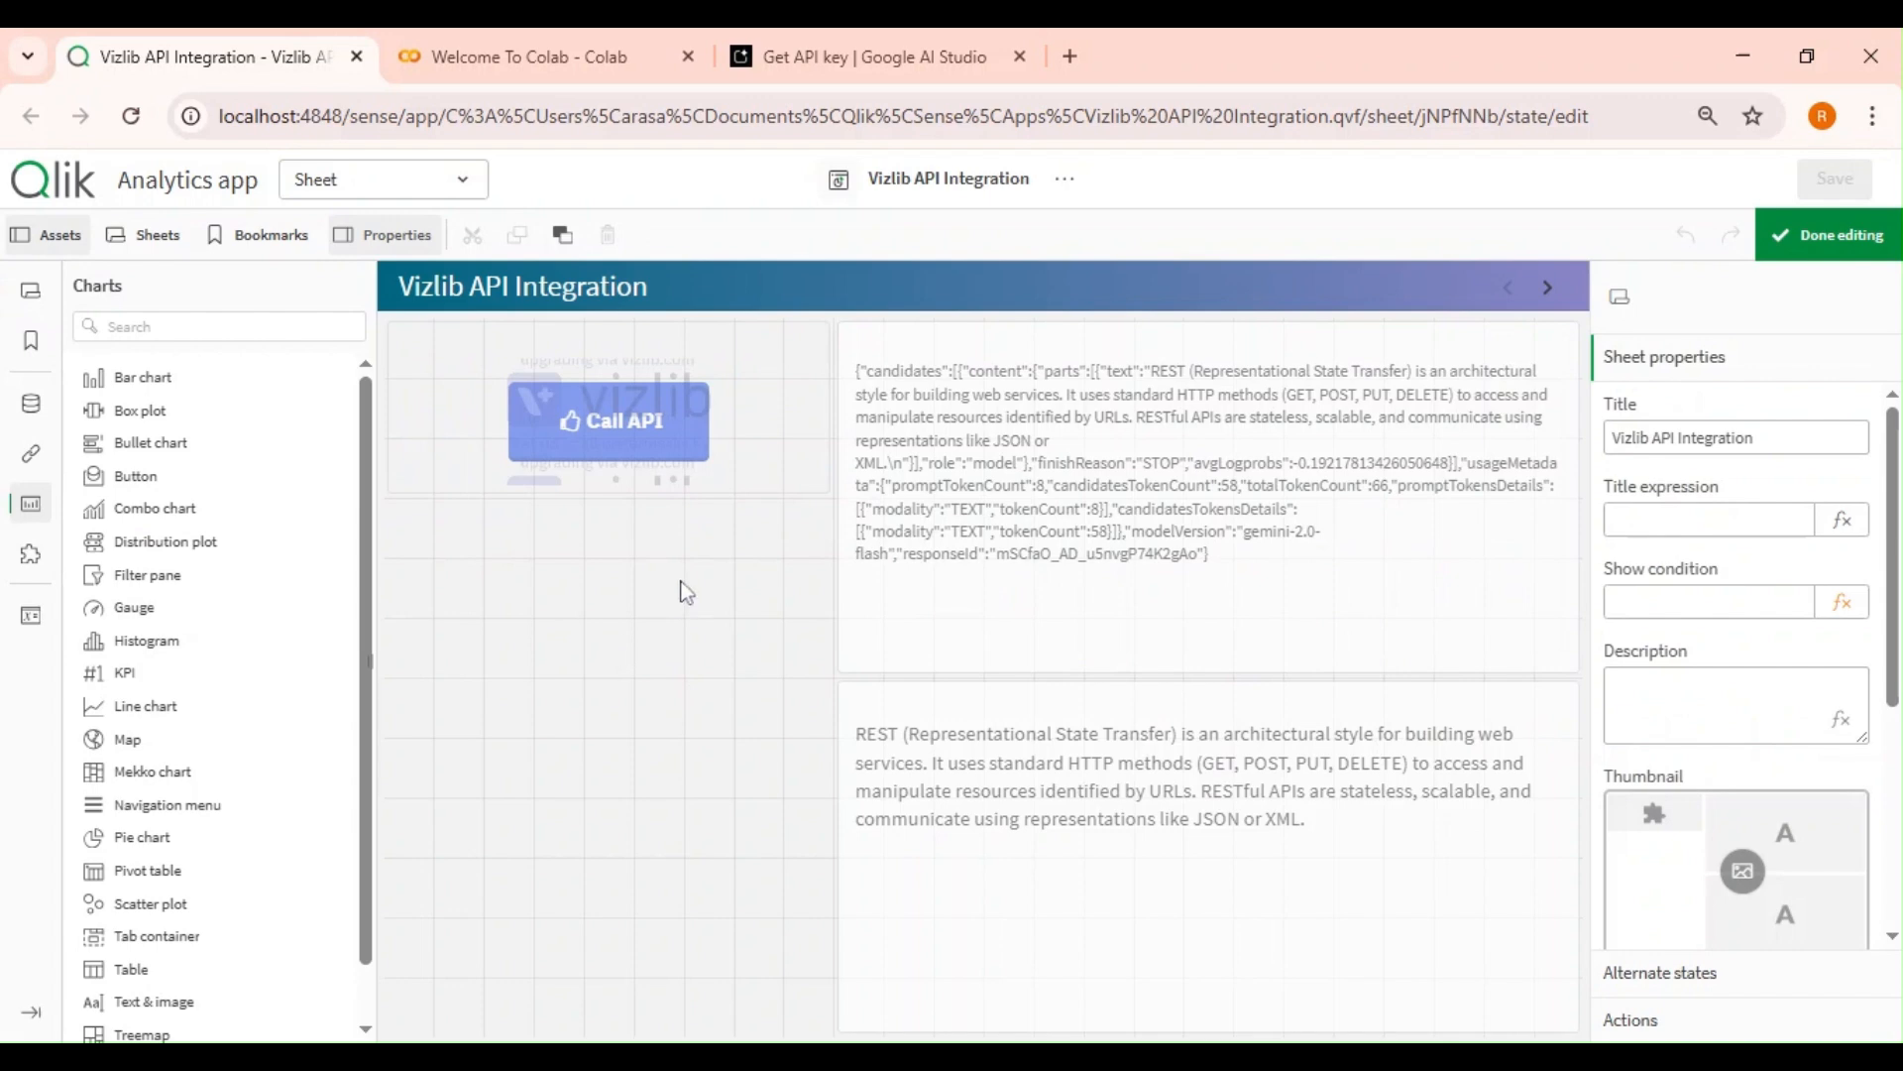
left_click(218, 326)
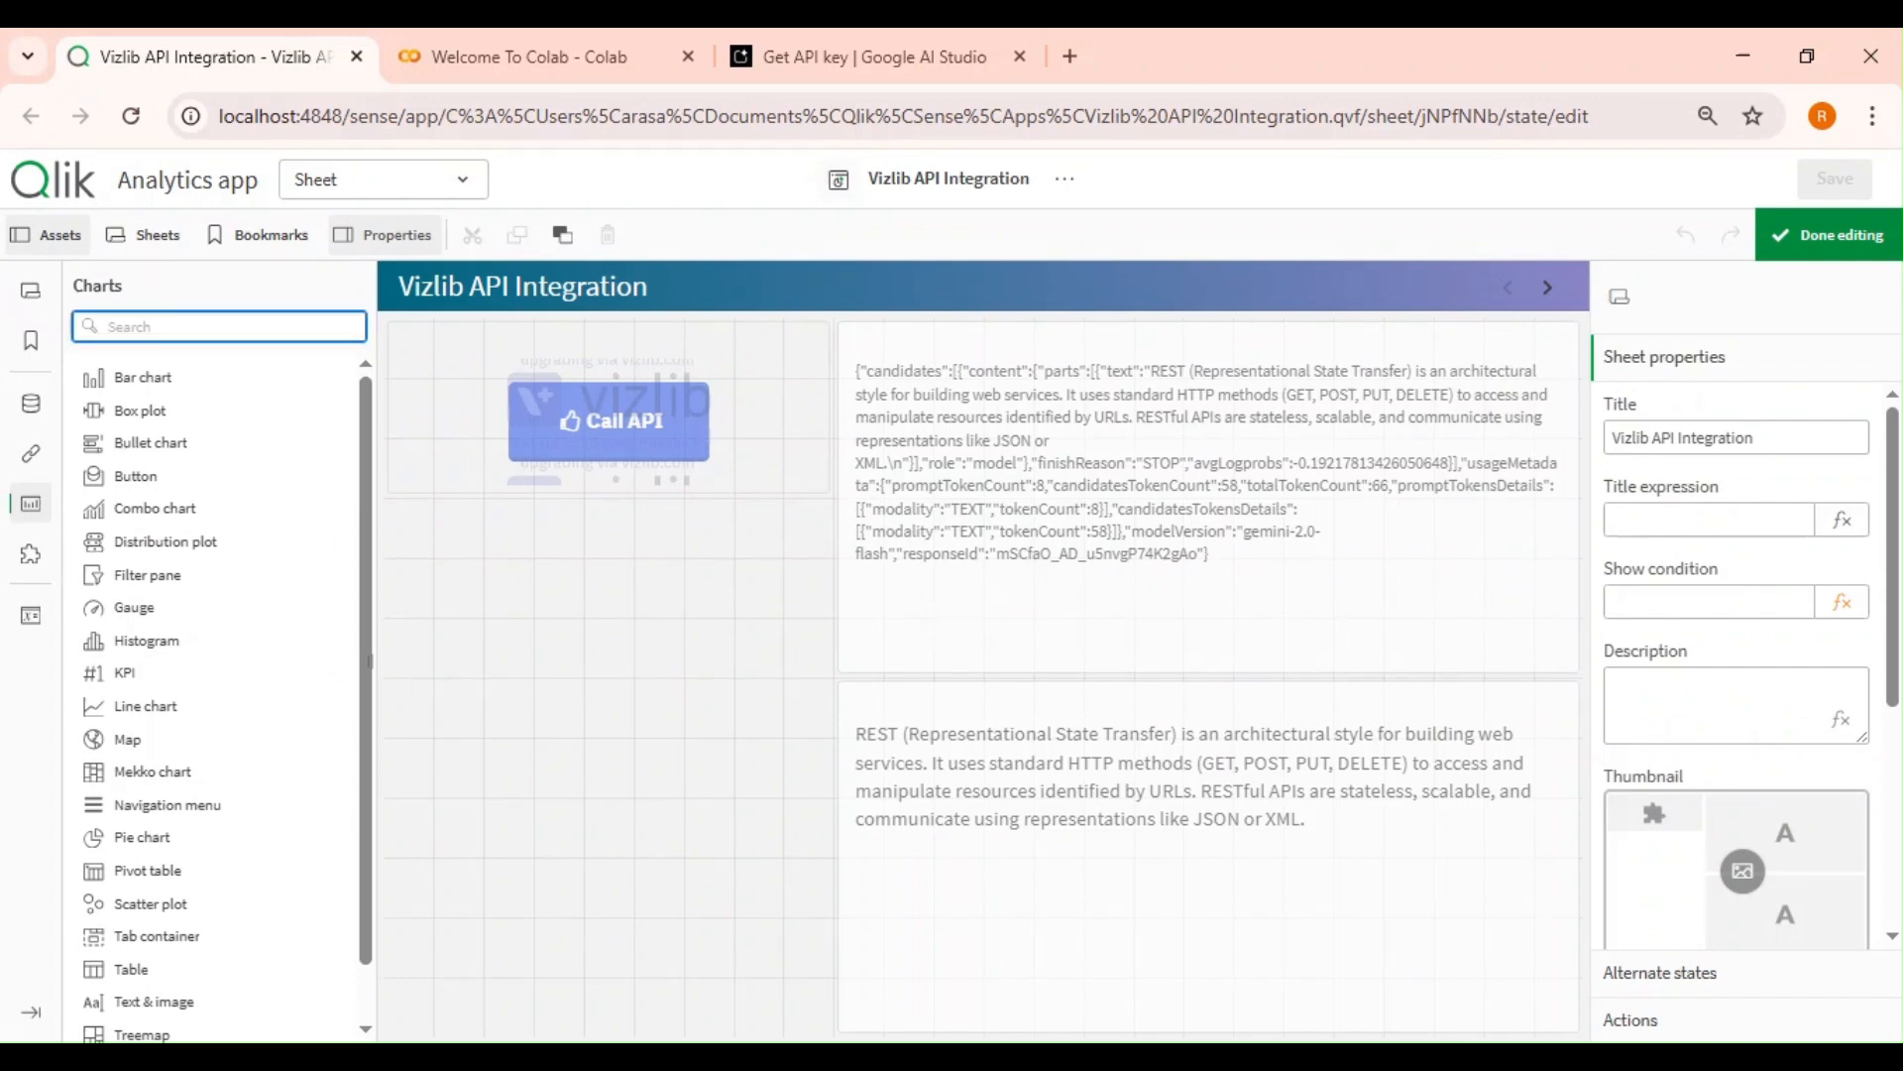
type("inpu")
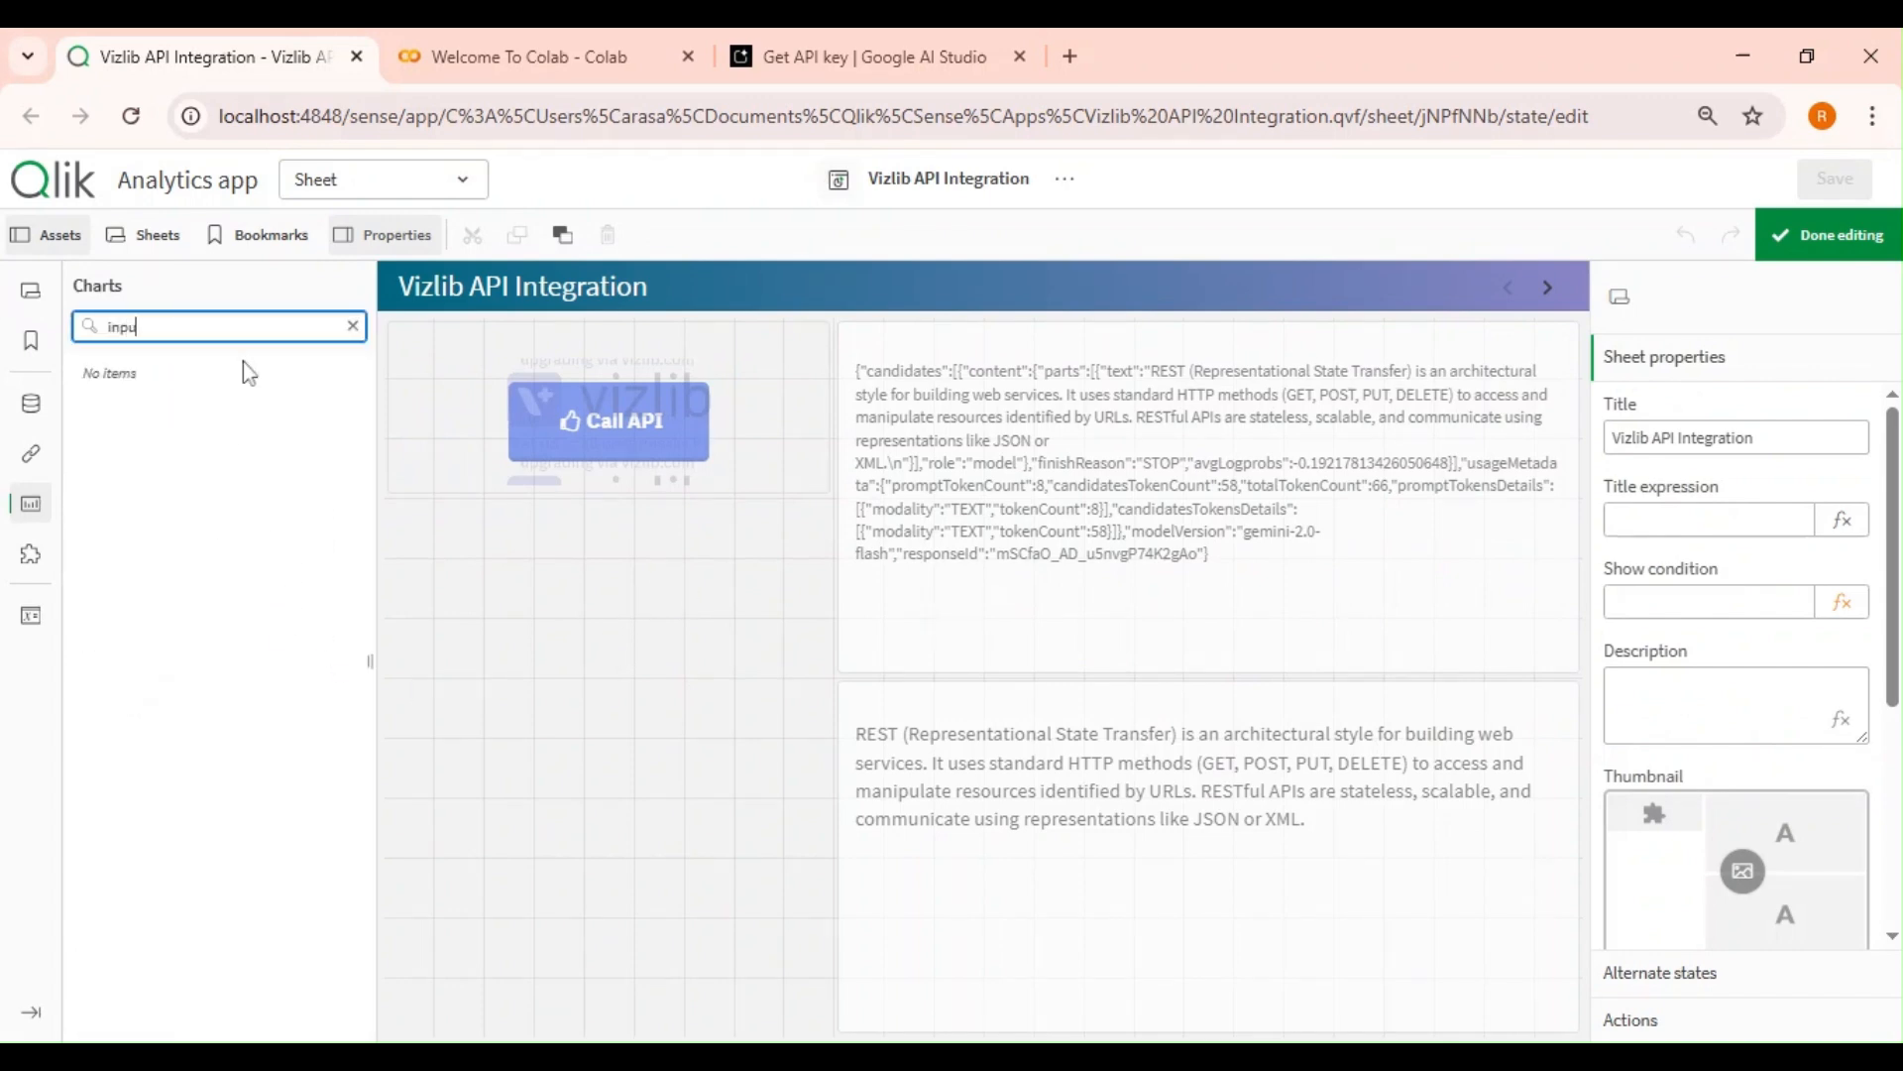
left_click(32, 555)
scroll(203, 614, "down", 5)
scroll(203, 623, "up", 5)
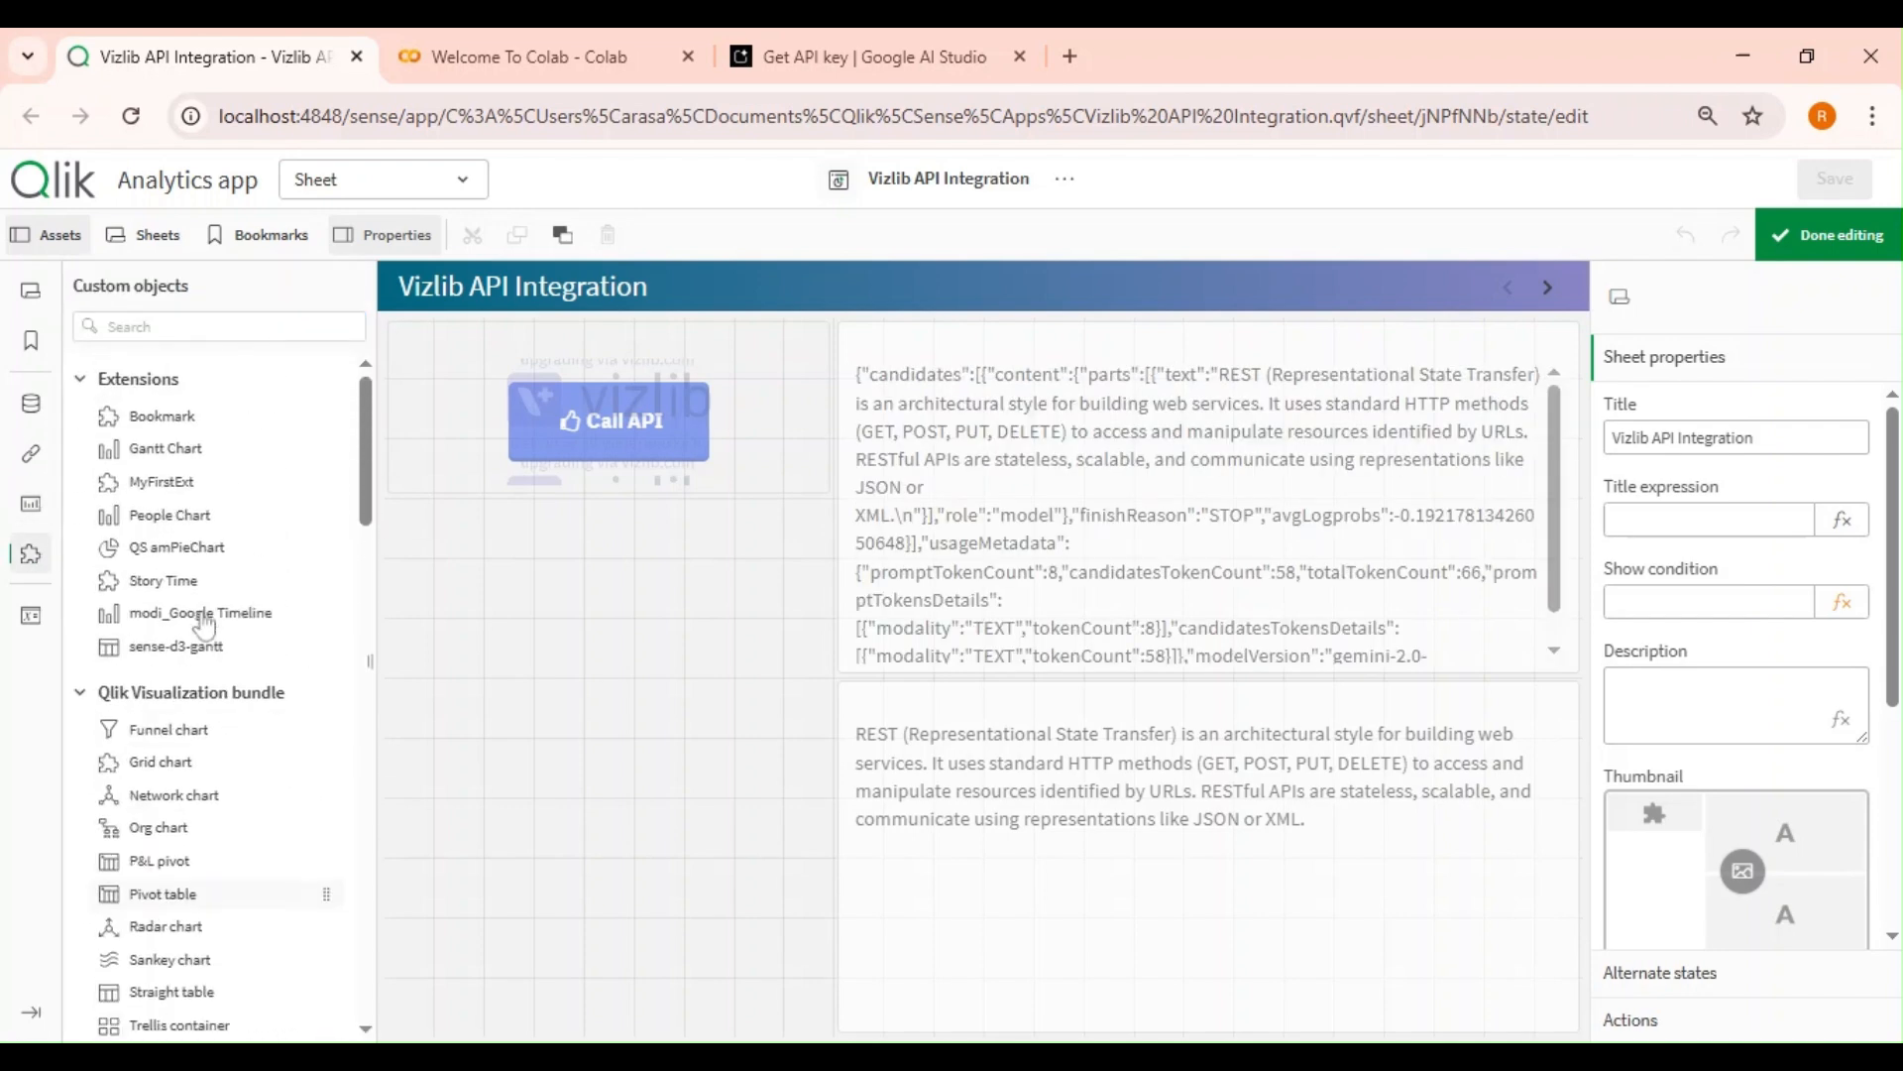
left_click(216, 326)
type("i")
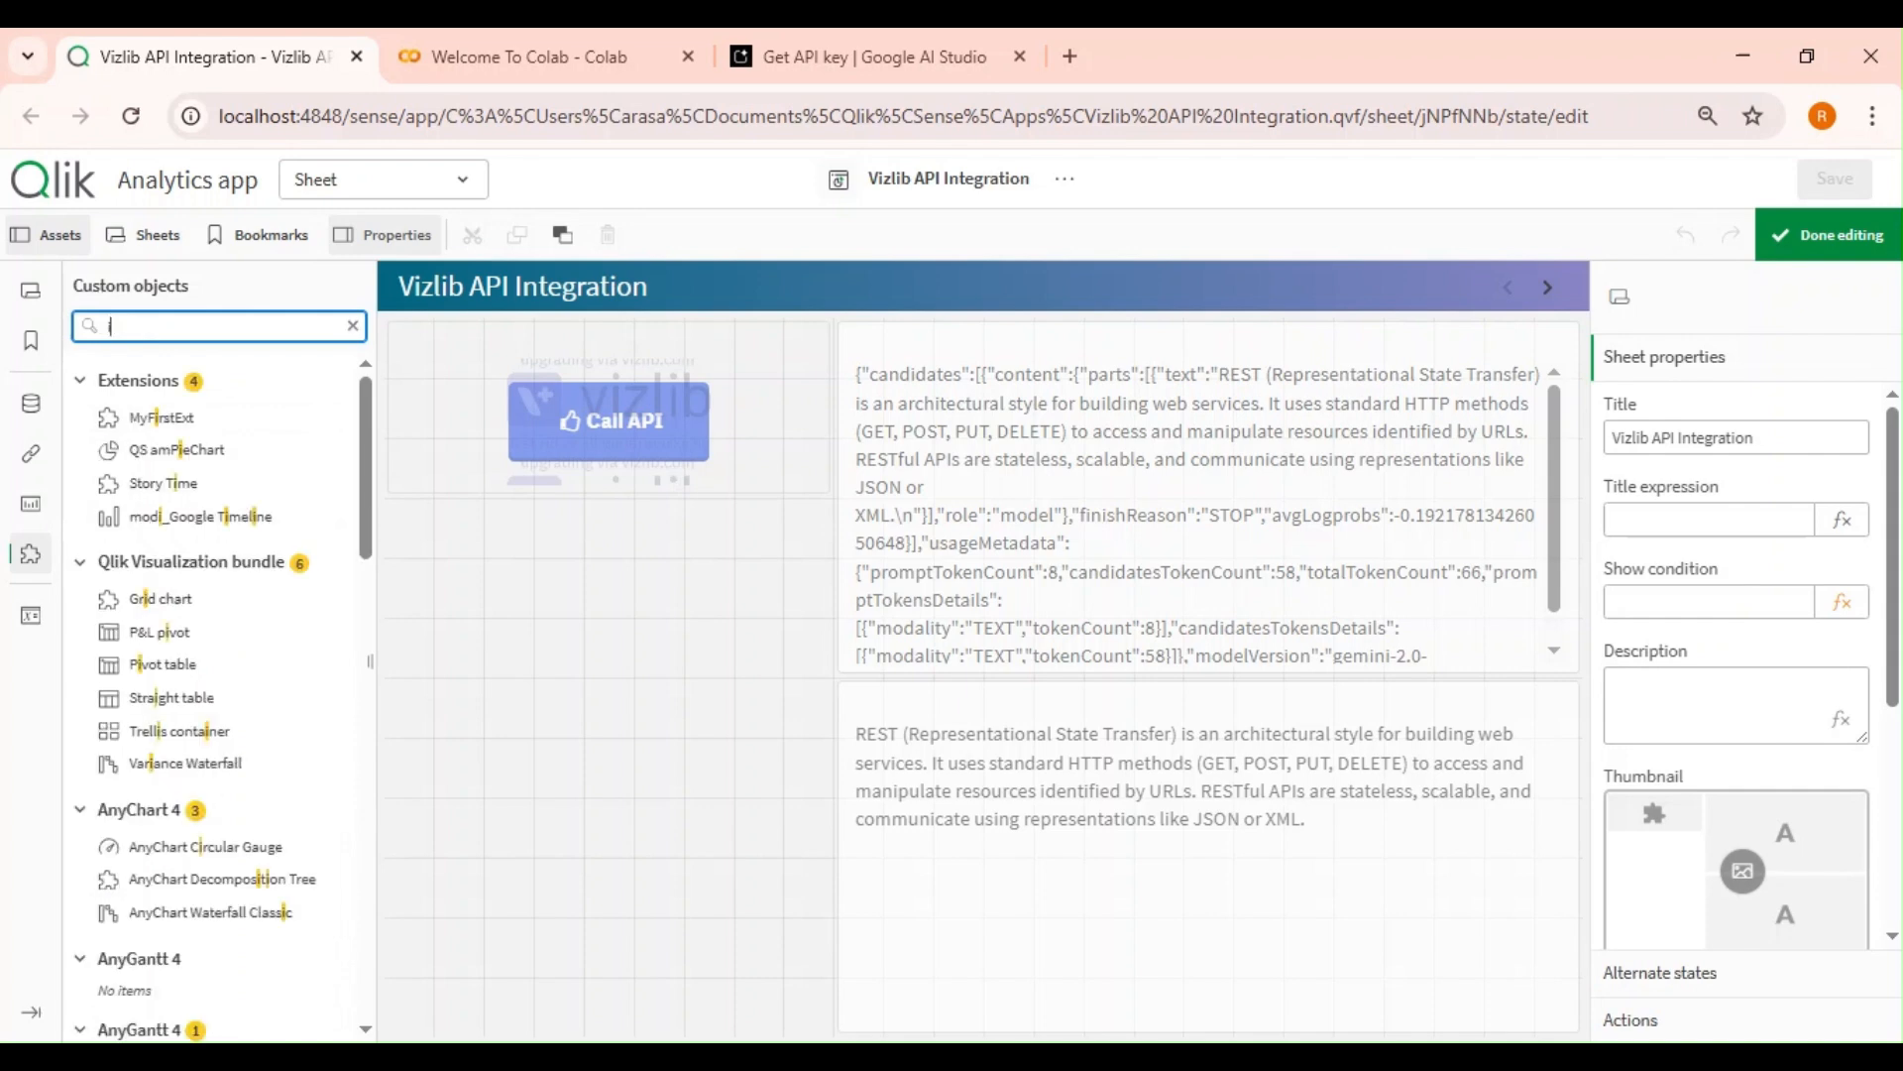
type("npu")
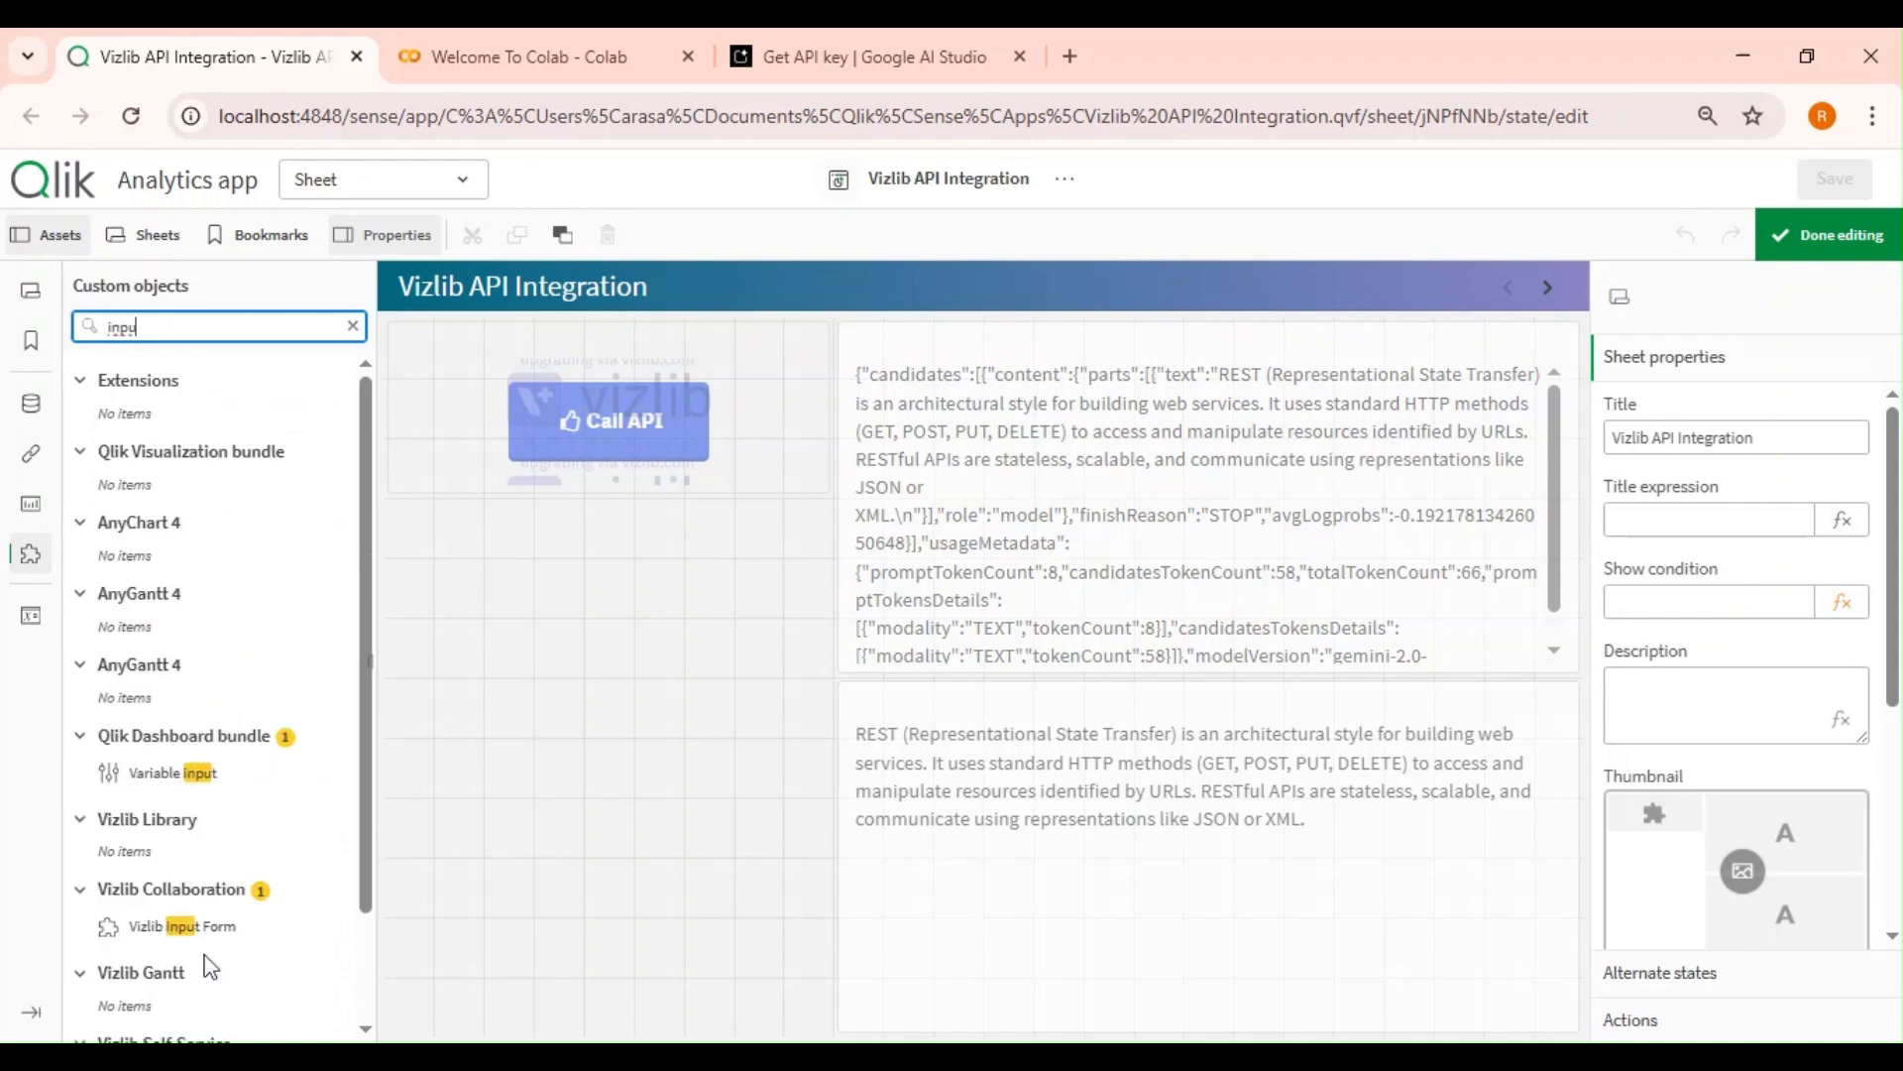
left_click_drag(173, 772, 610, 561)
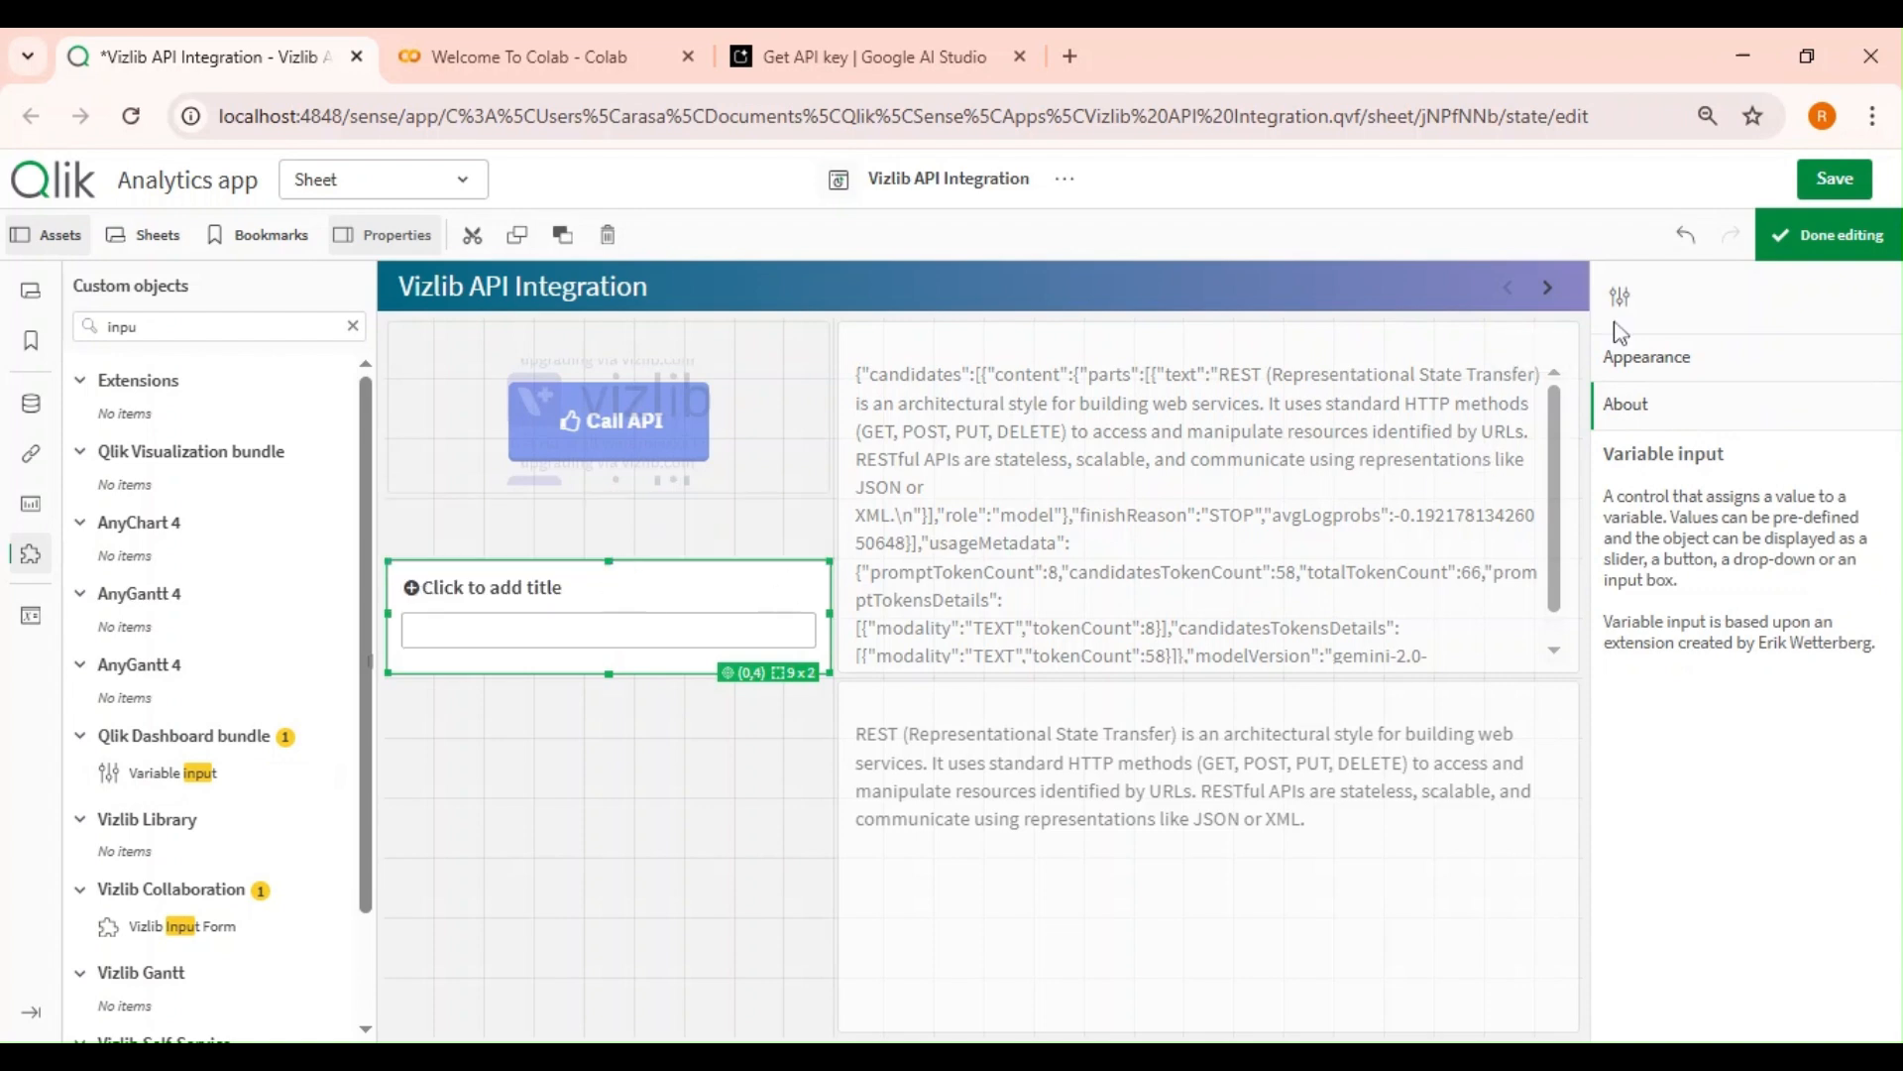
Link the Variable input to the vPrompt variable, displayed as an input box.
left_click(1656, 357)
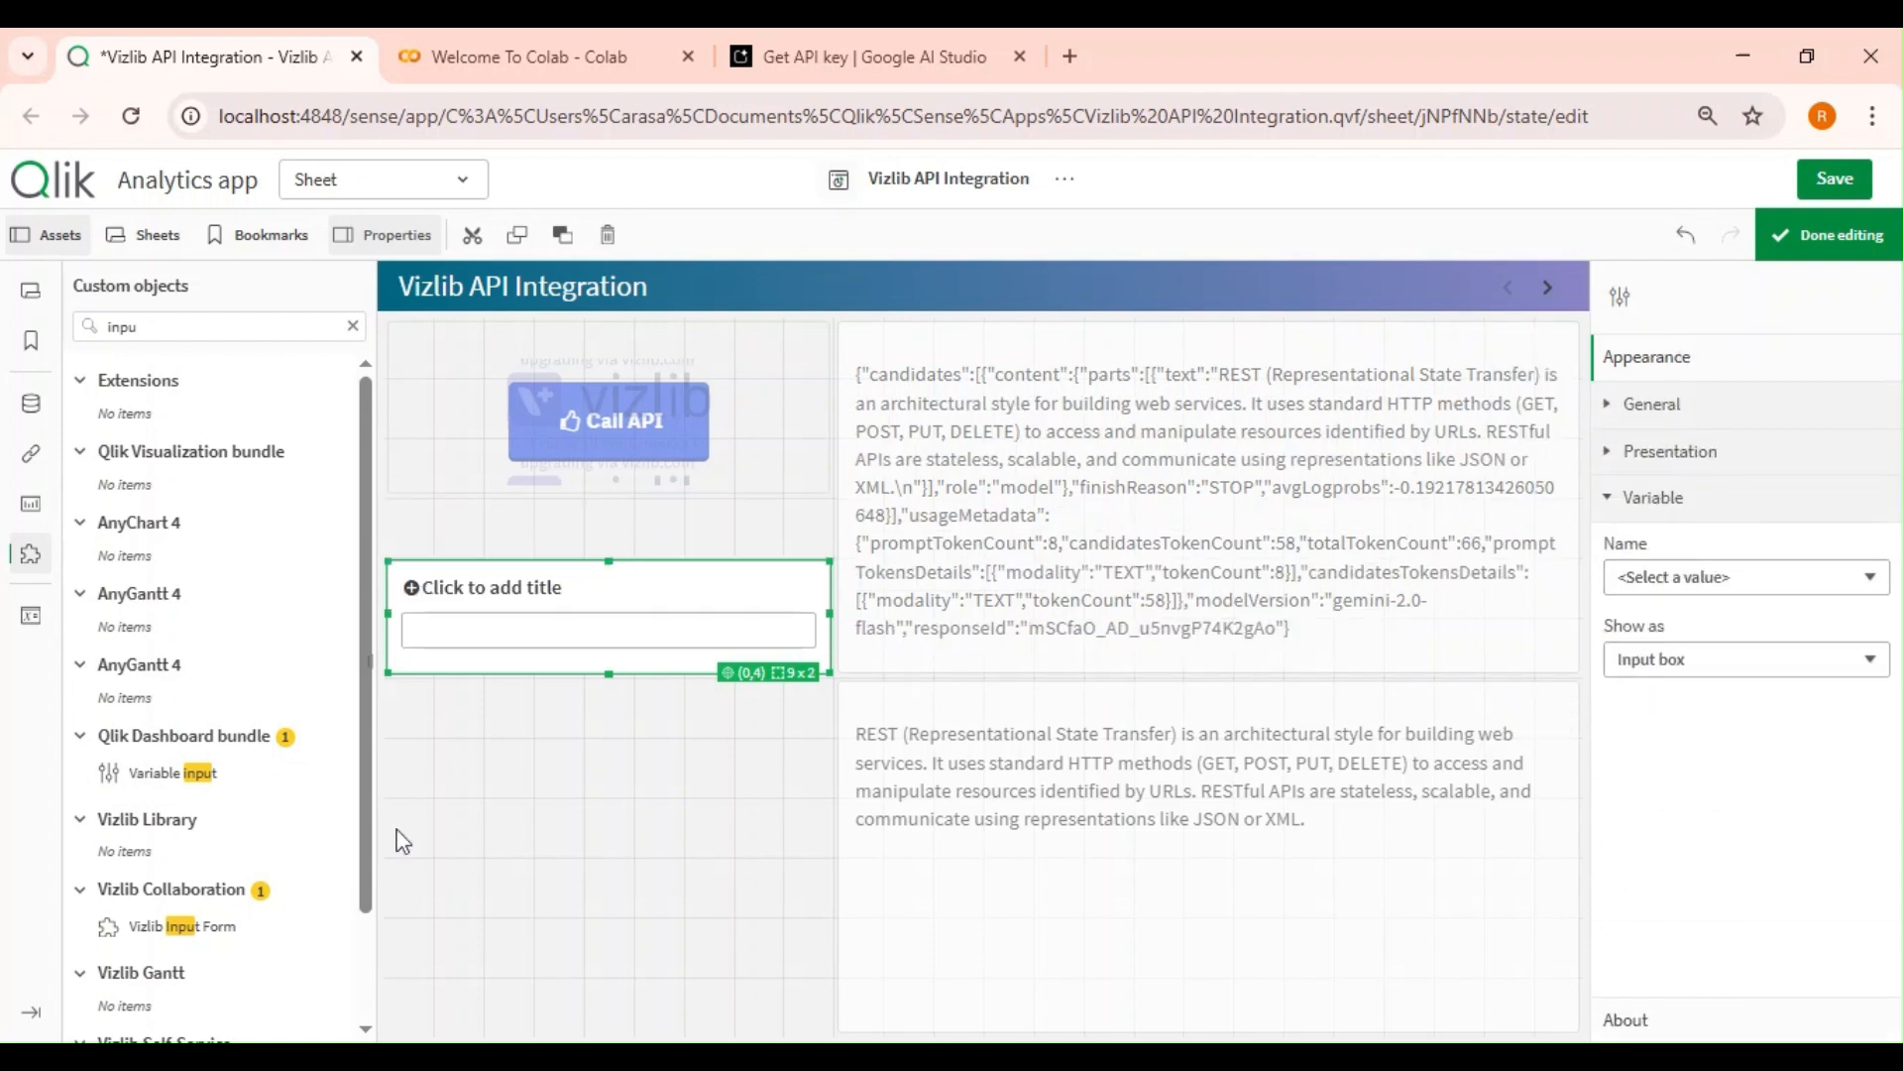
left_click(31, 616)
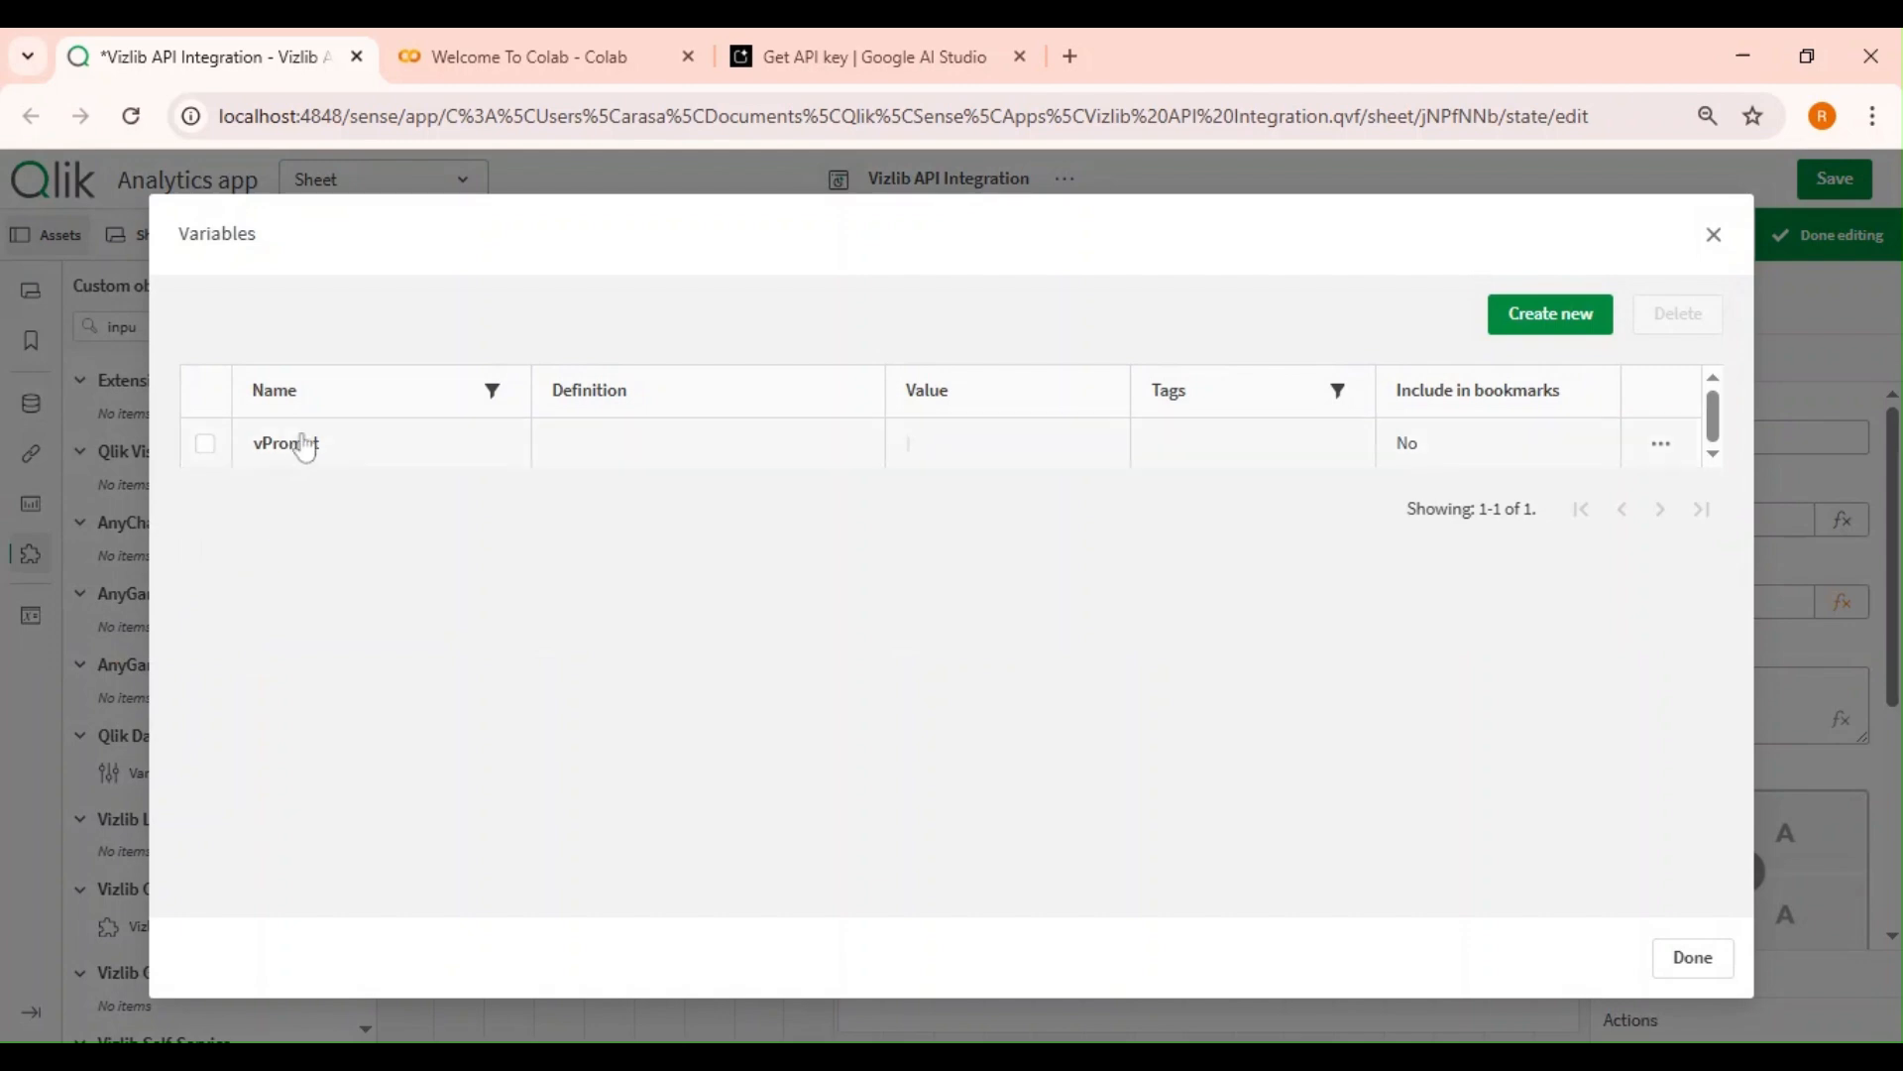
left_click(1693, 958)
left_click(620, 659)
left_click(1700, 577)
left_click(1699, 608)
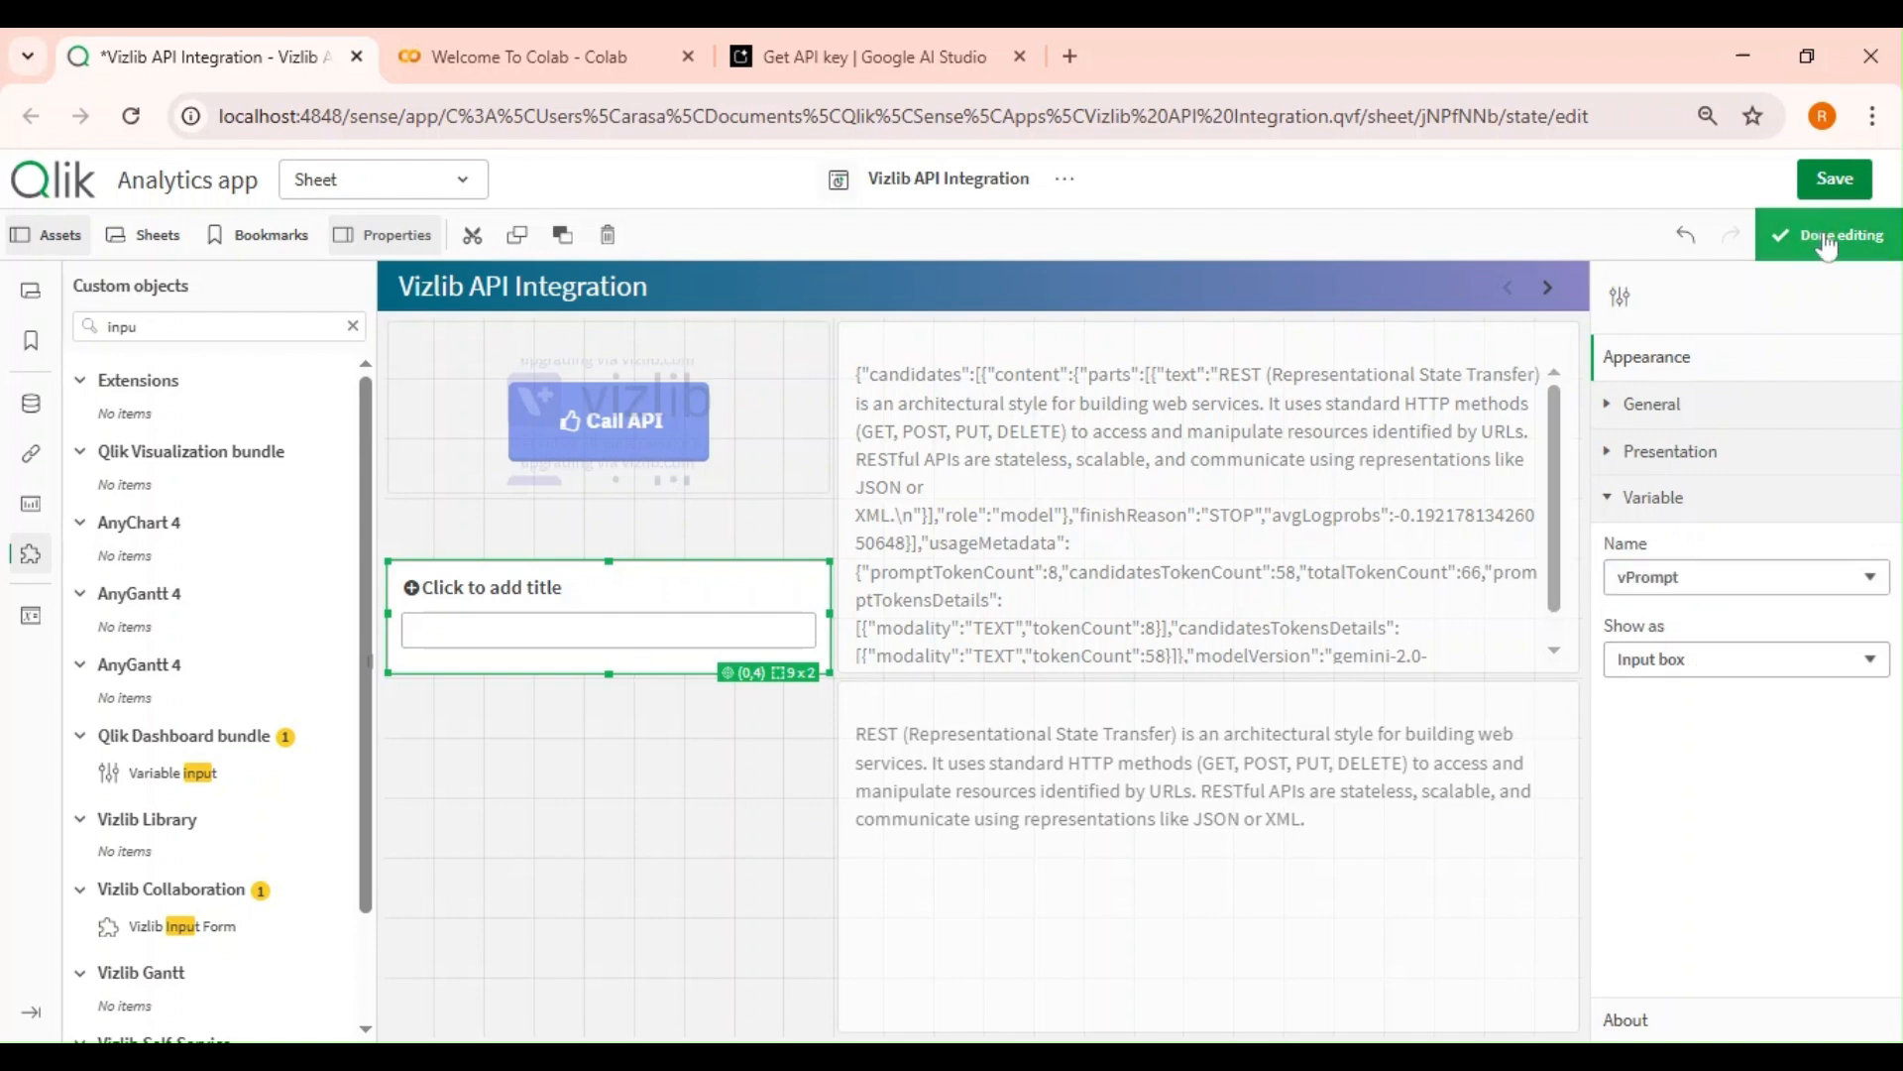
Select the Call API button and open the Request Wizard of its button action.
left_click(625, 683)
left_click(599, 631)
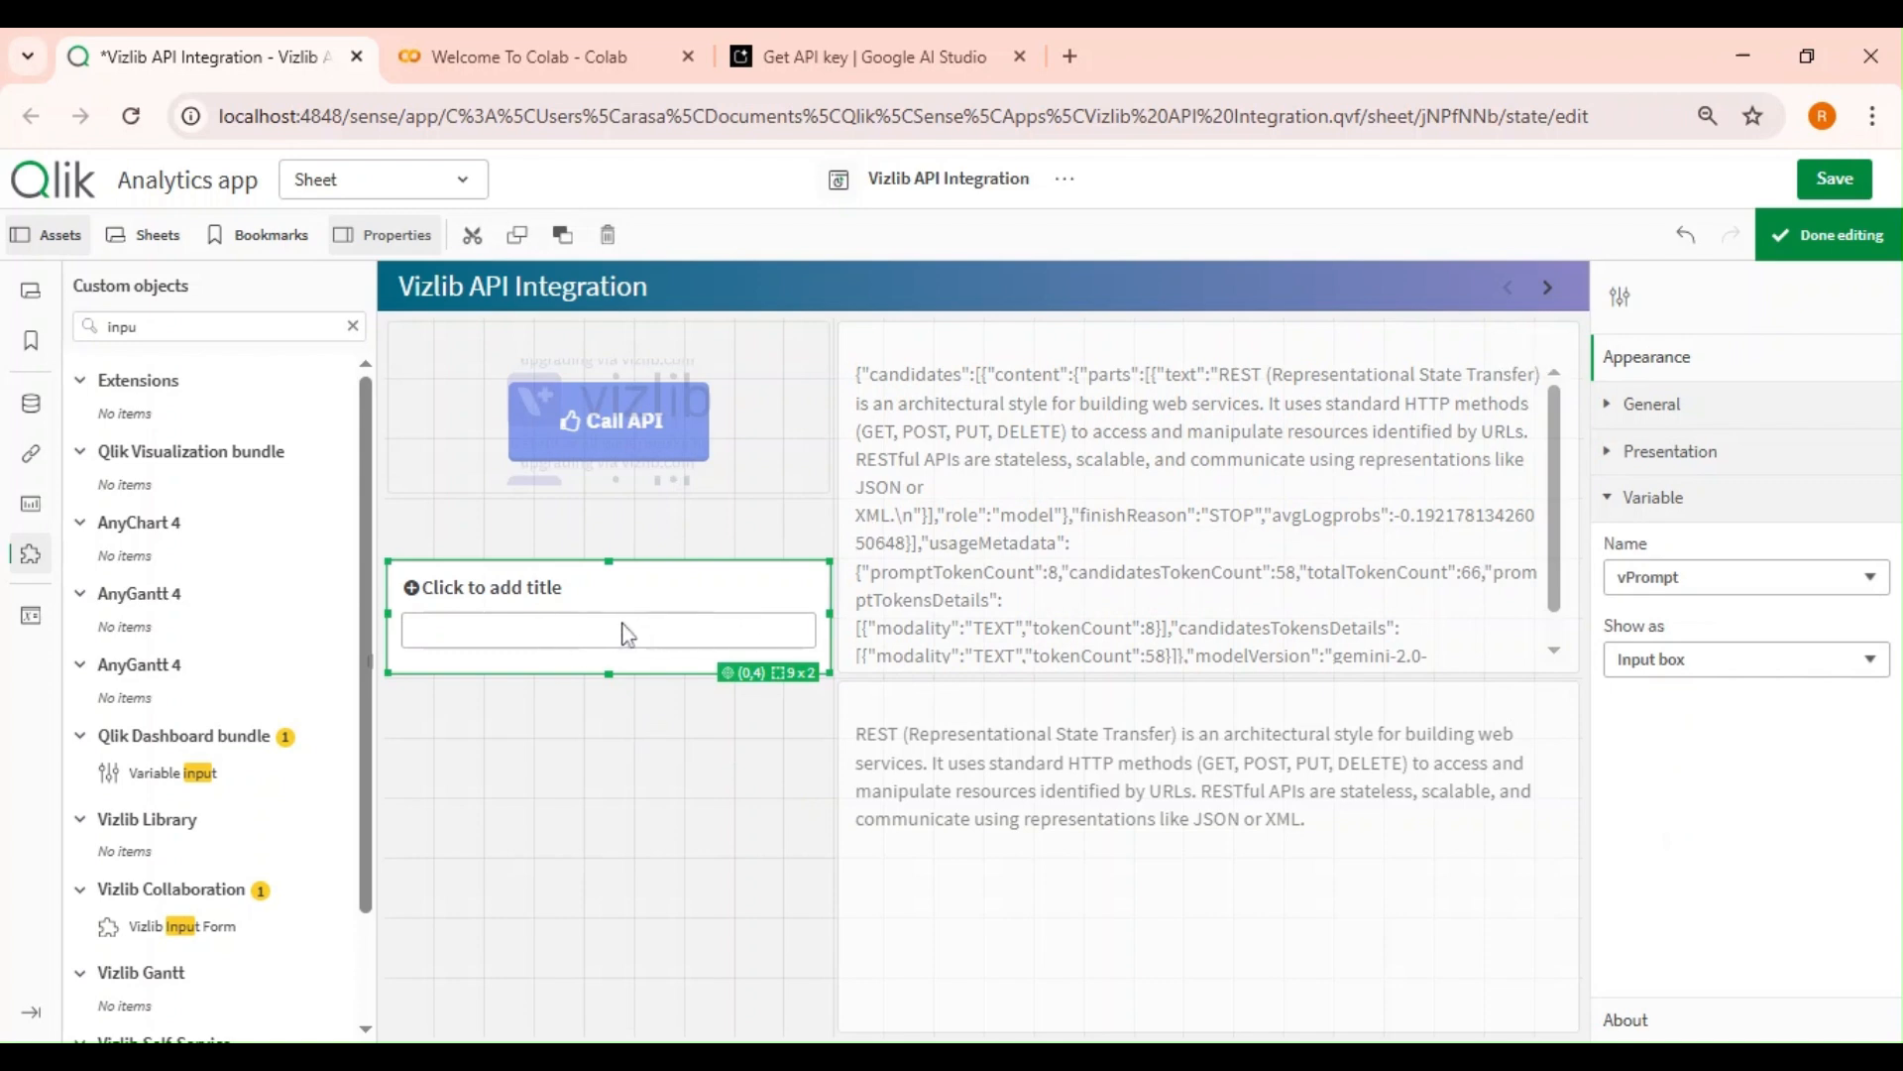
left_click(771, 474)
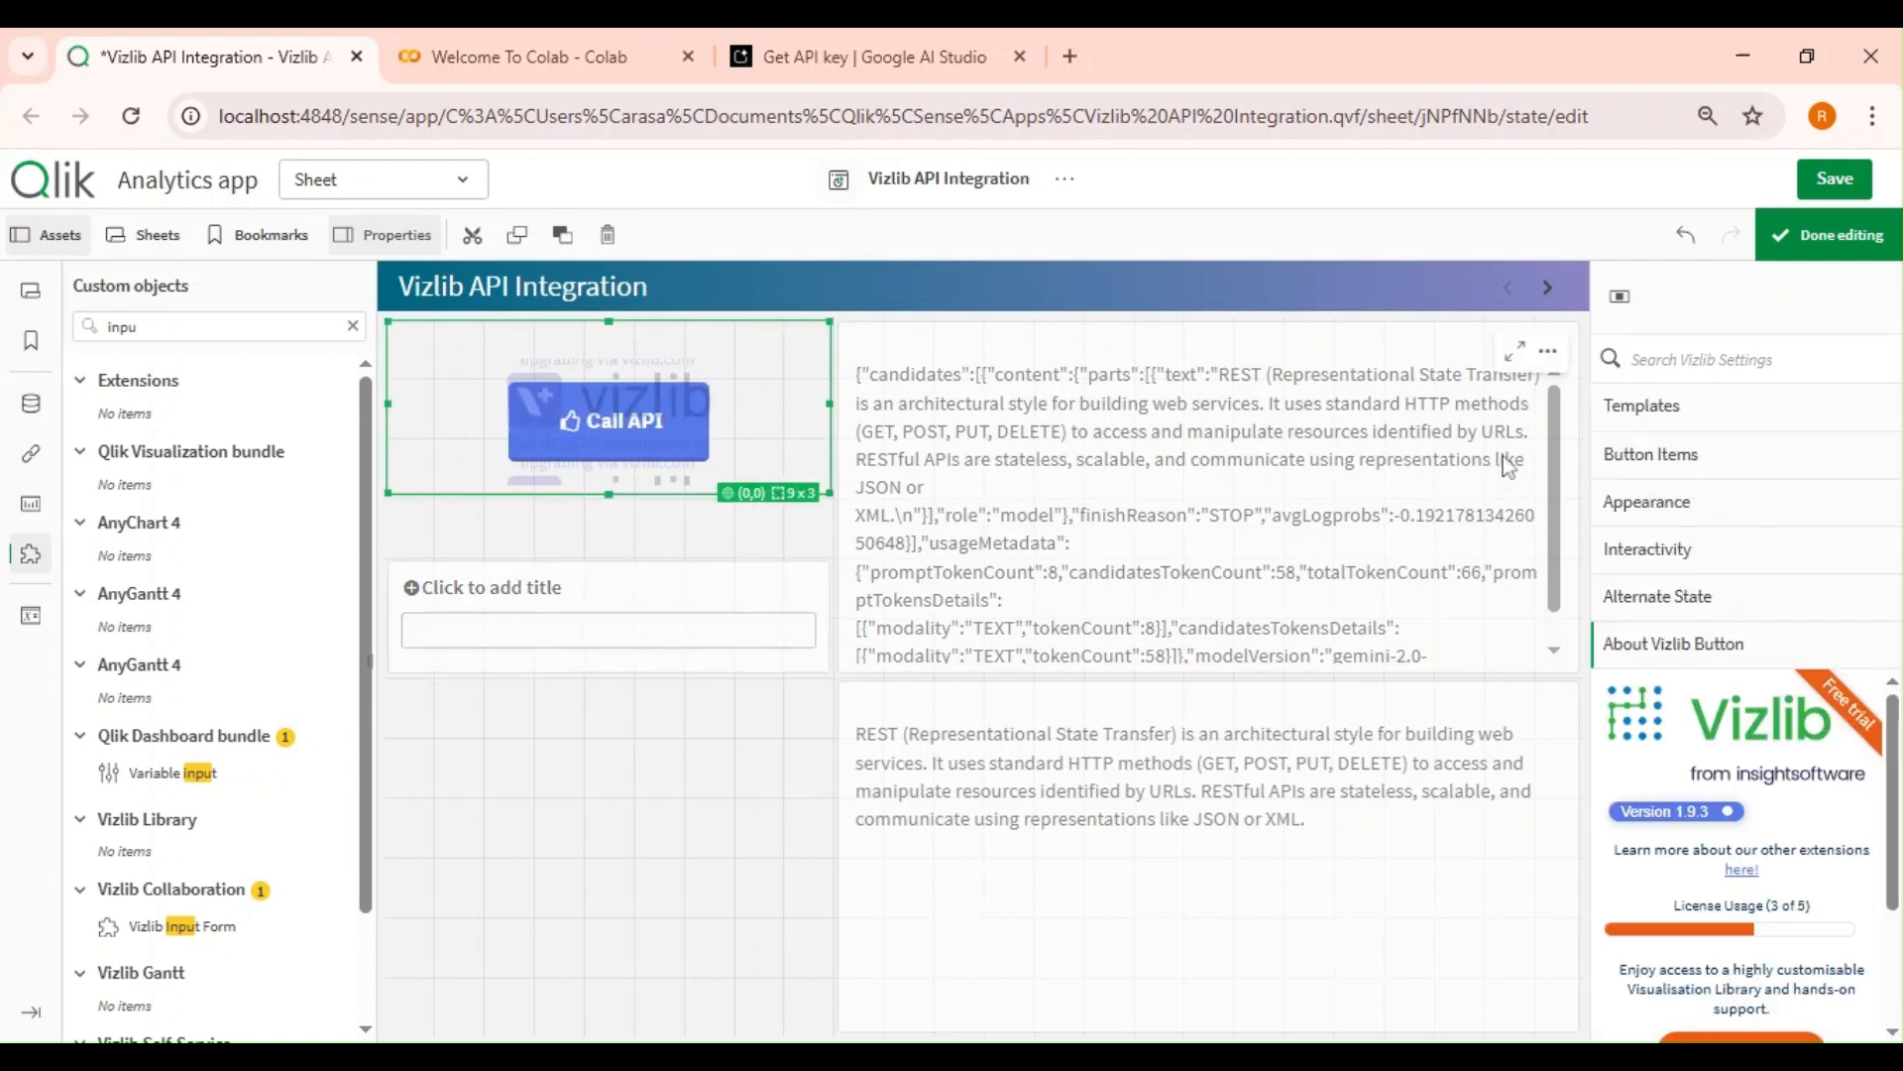
left_click(1675, 456)
scroll(1760, 633, "down", 5)
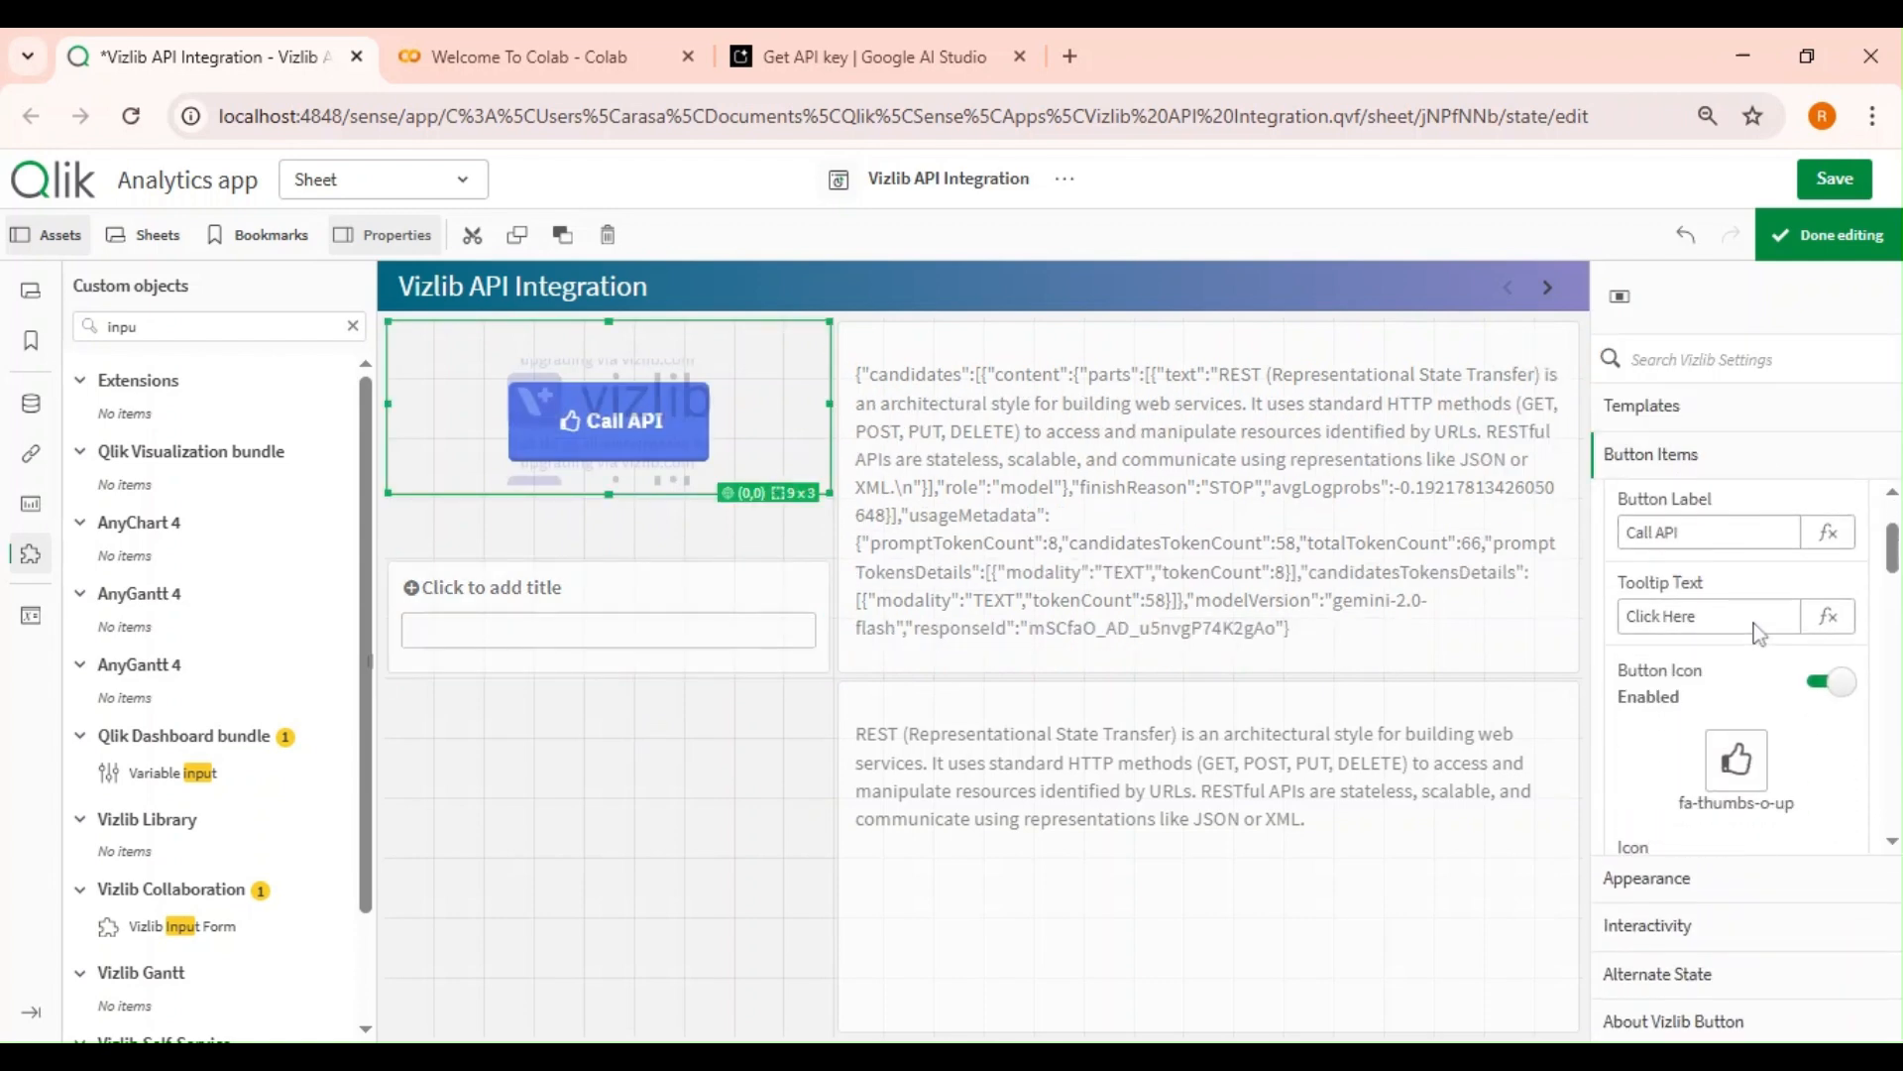
scroll(1760, 632, "down", 10)
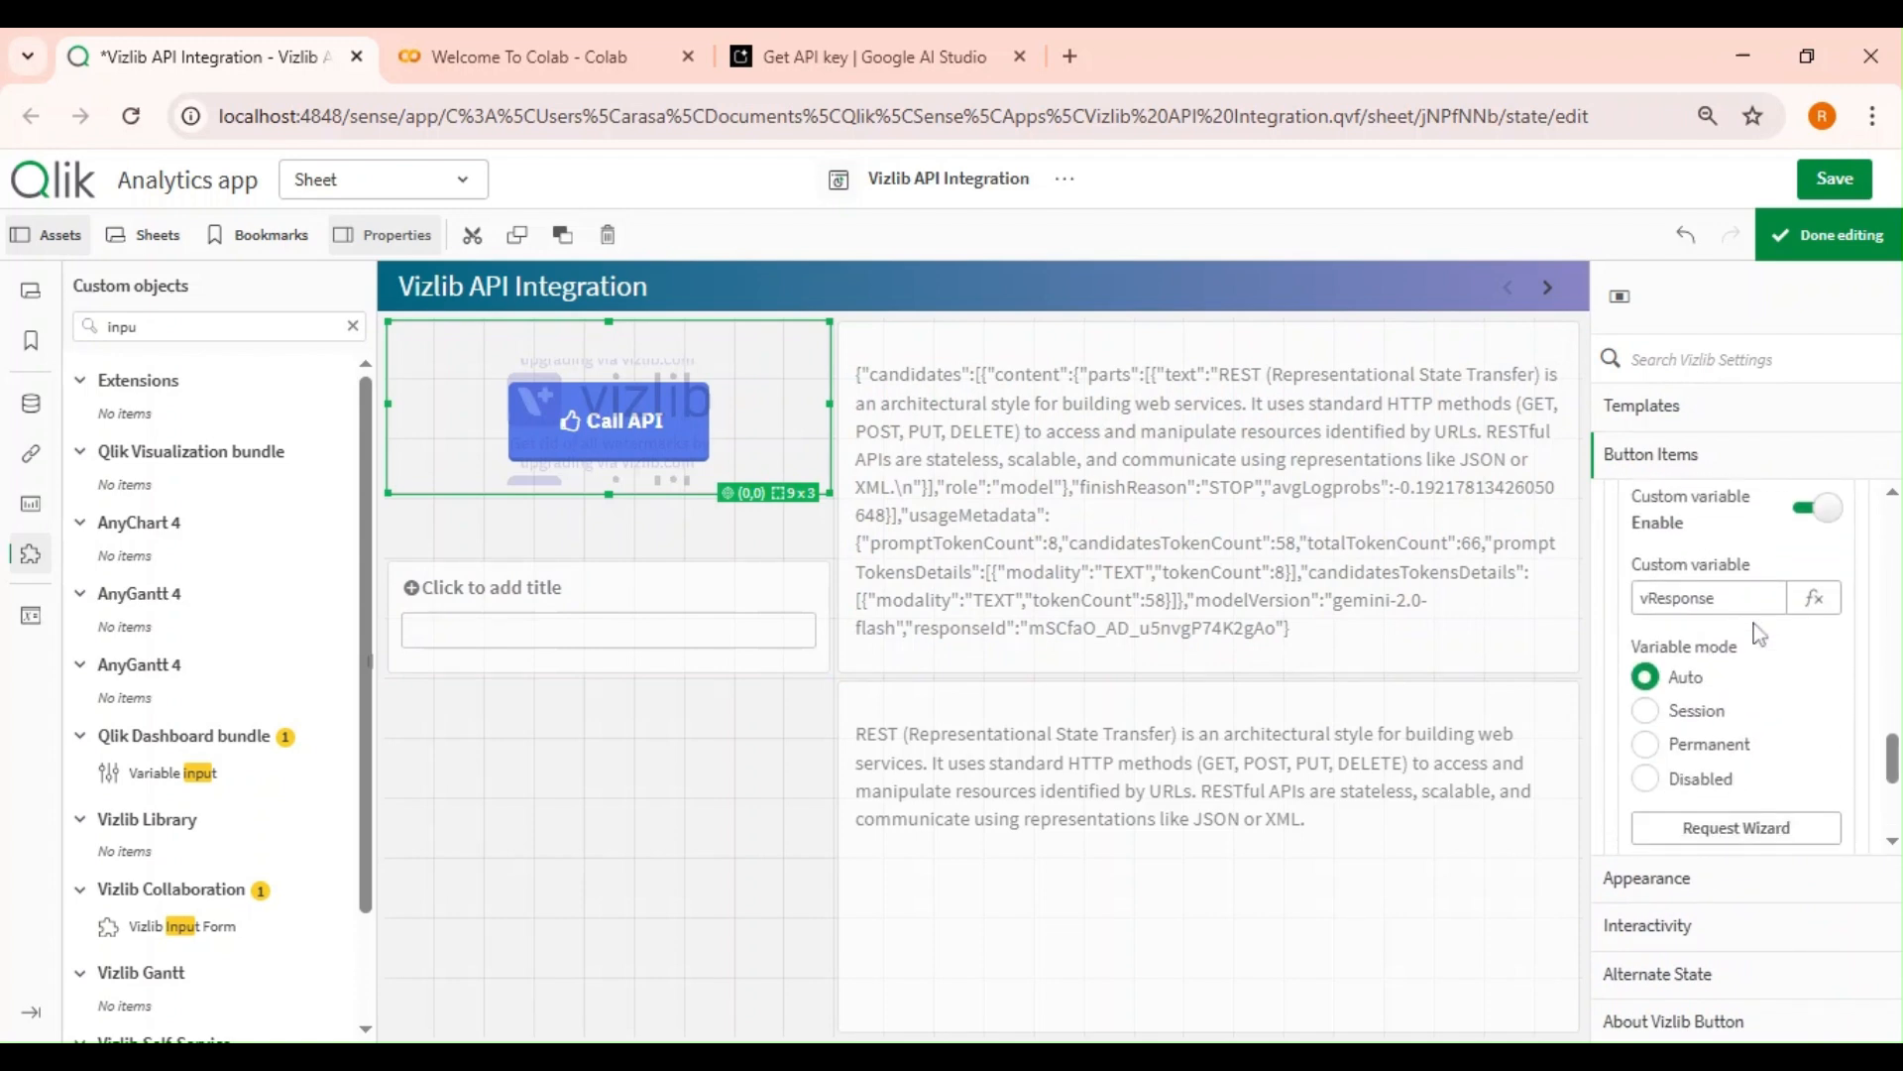
left_click(1706, 600)
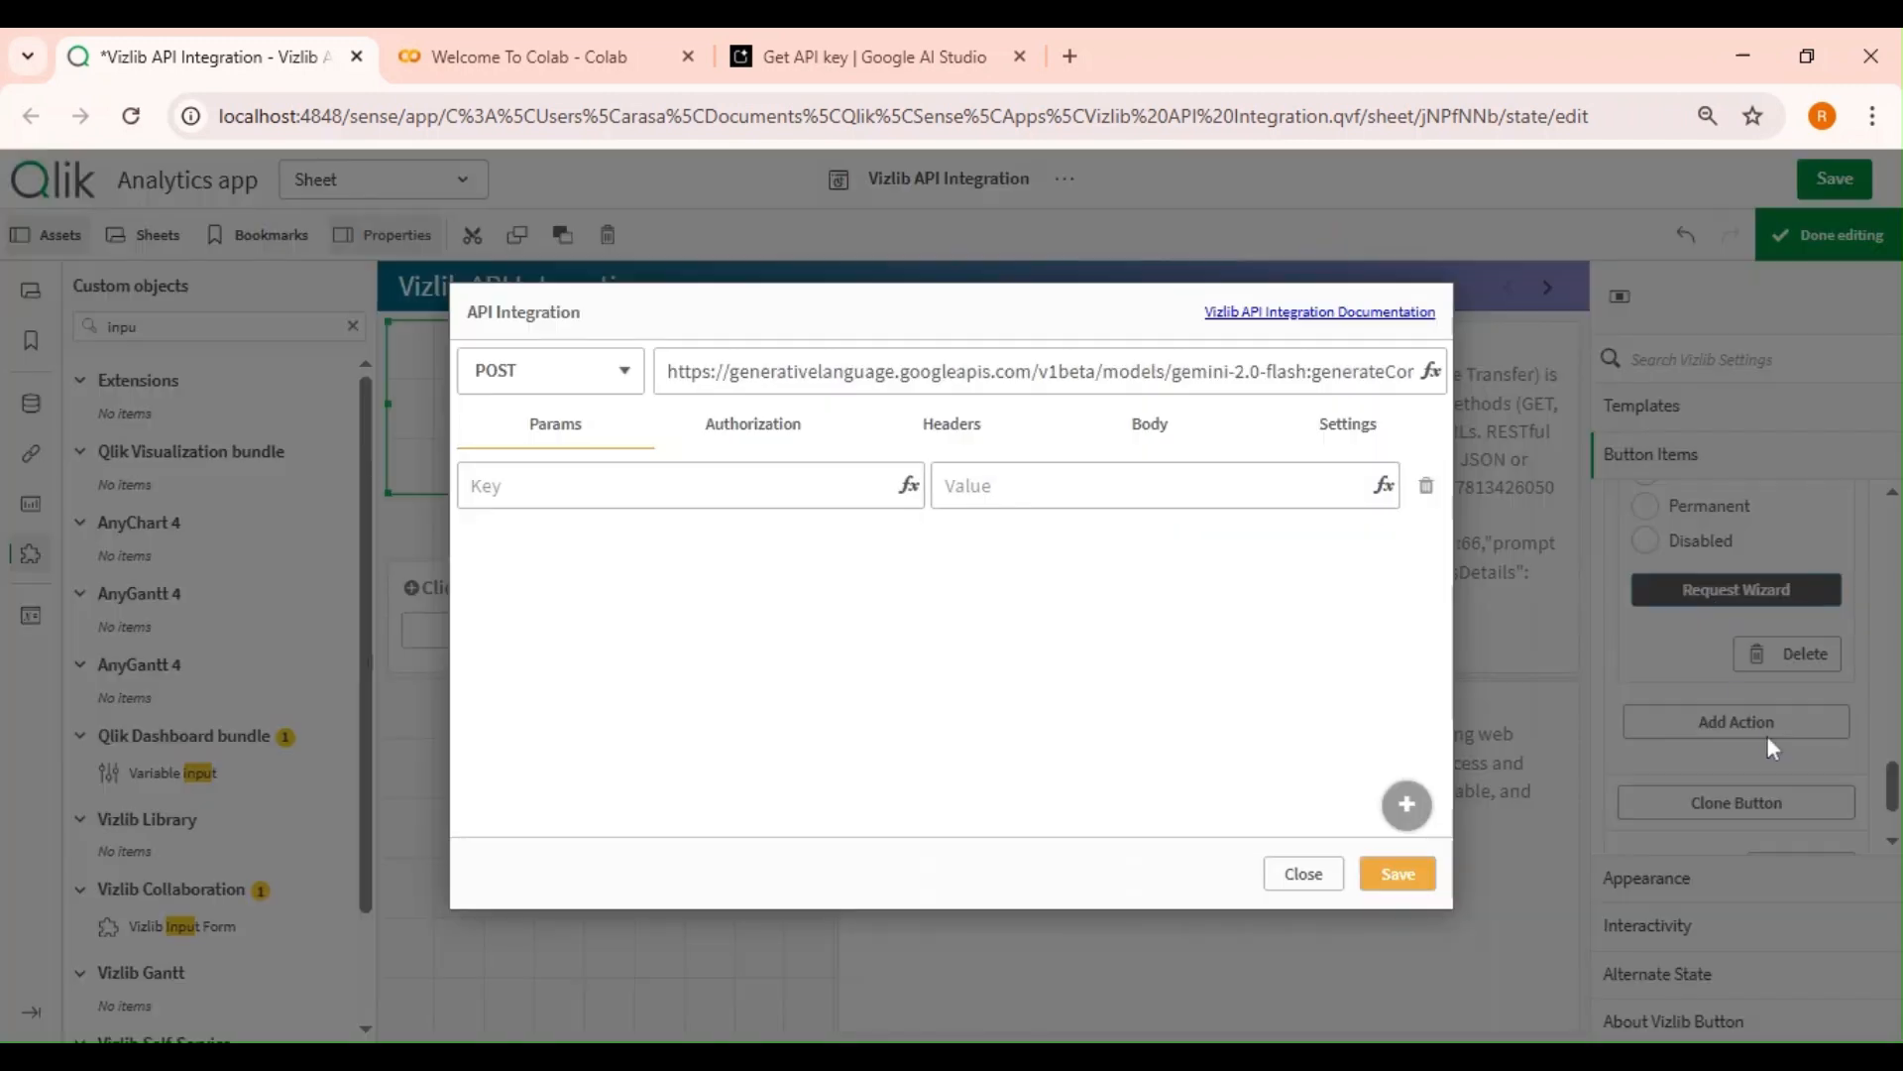
Replace the request body's prompt text with "$(vPrompt)" in the body expression and save the request.
left_click(1150, 426)
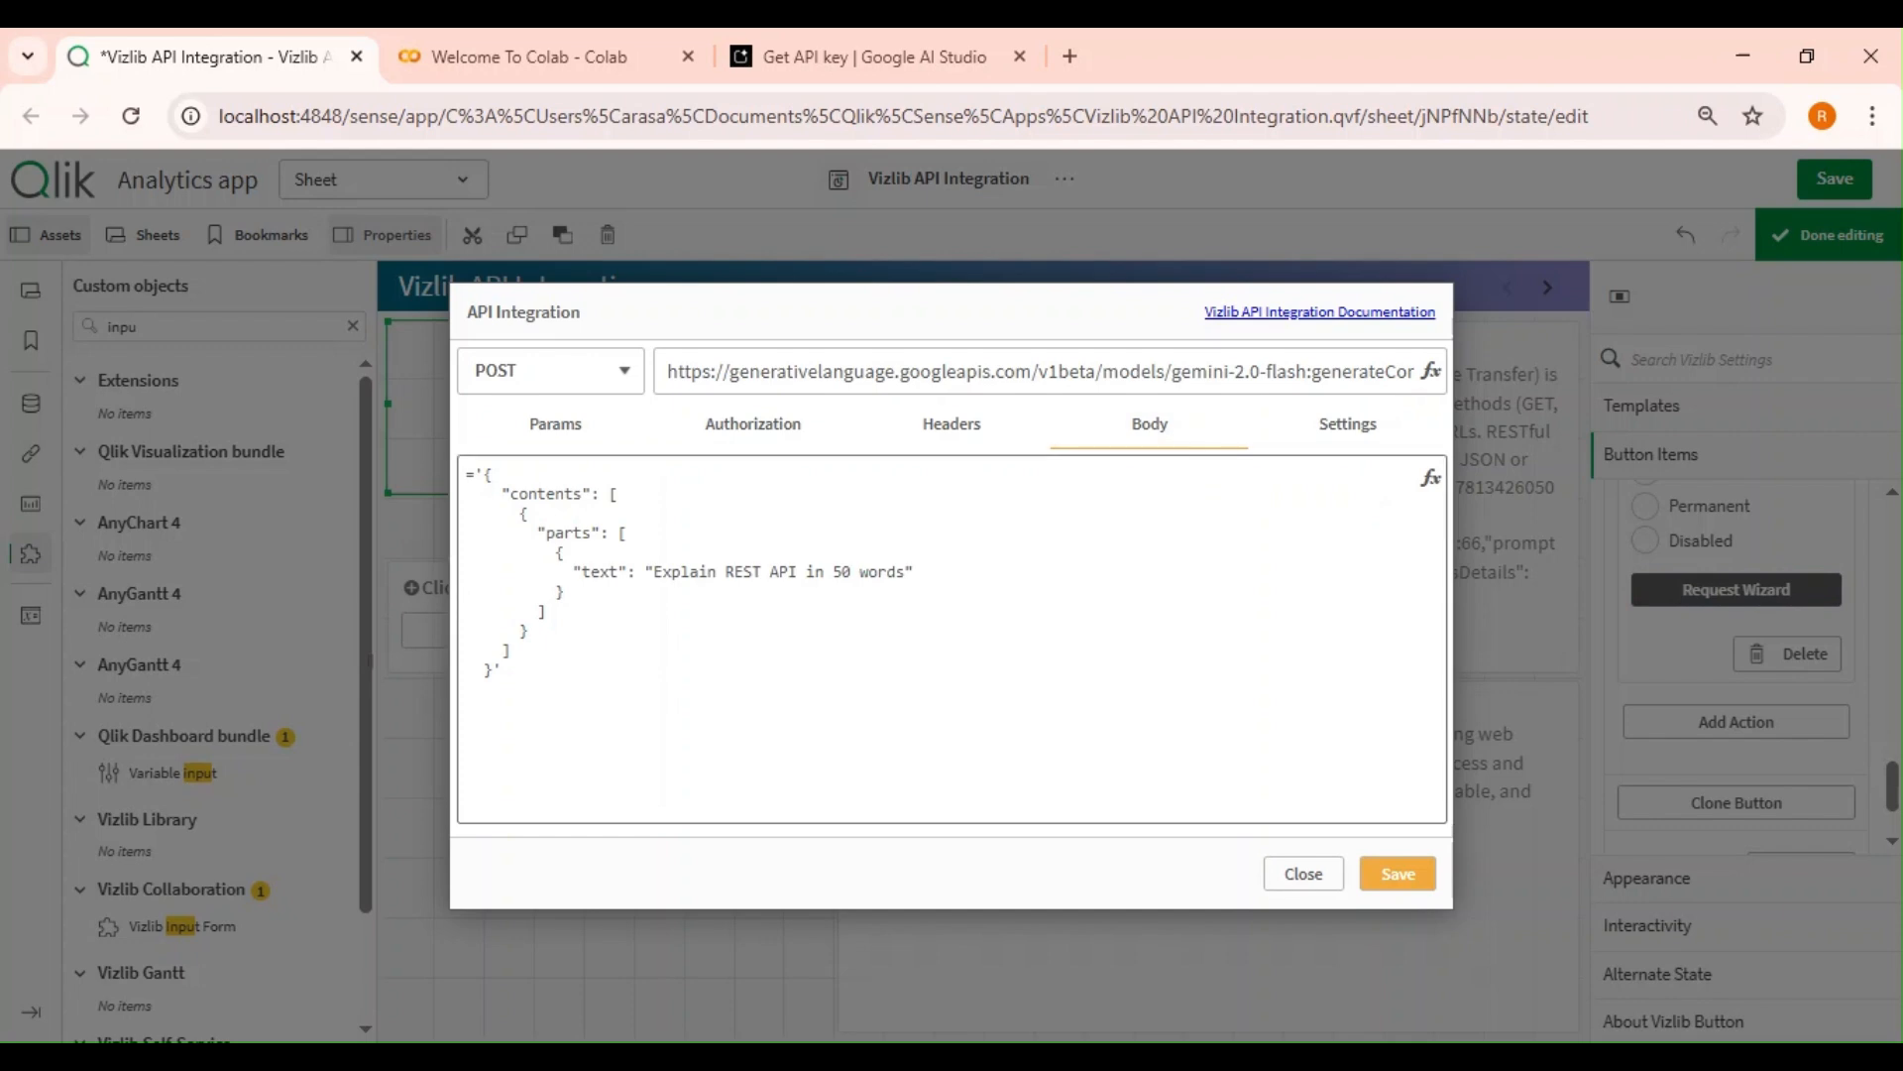
left_click(1430, 479)
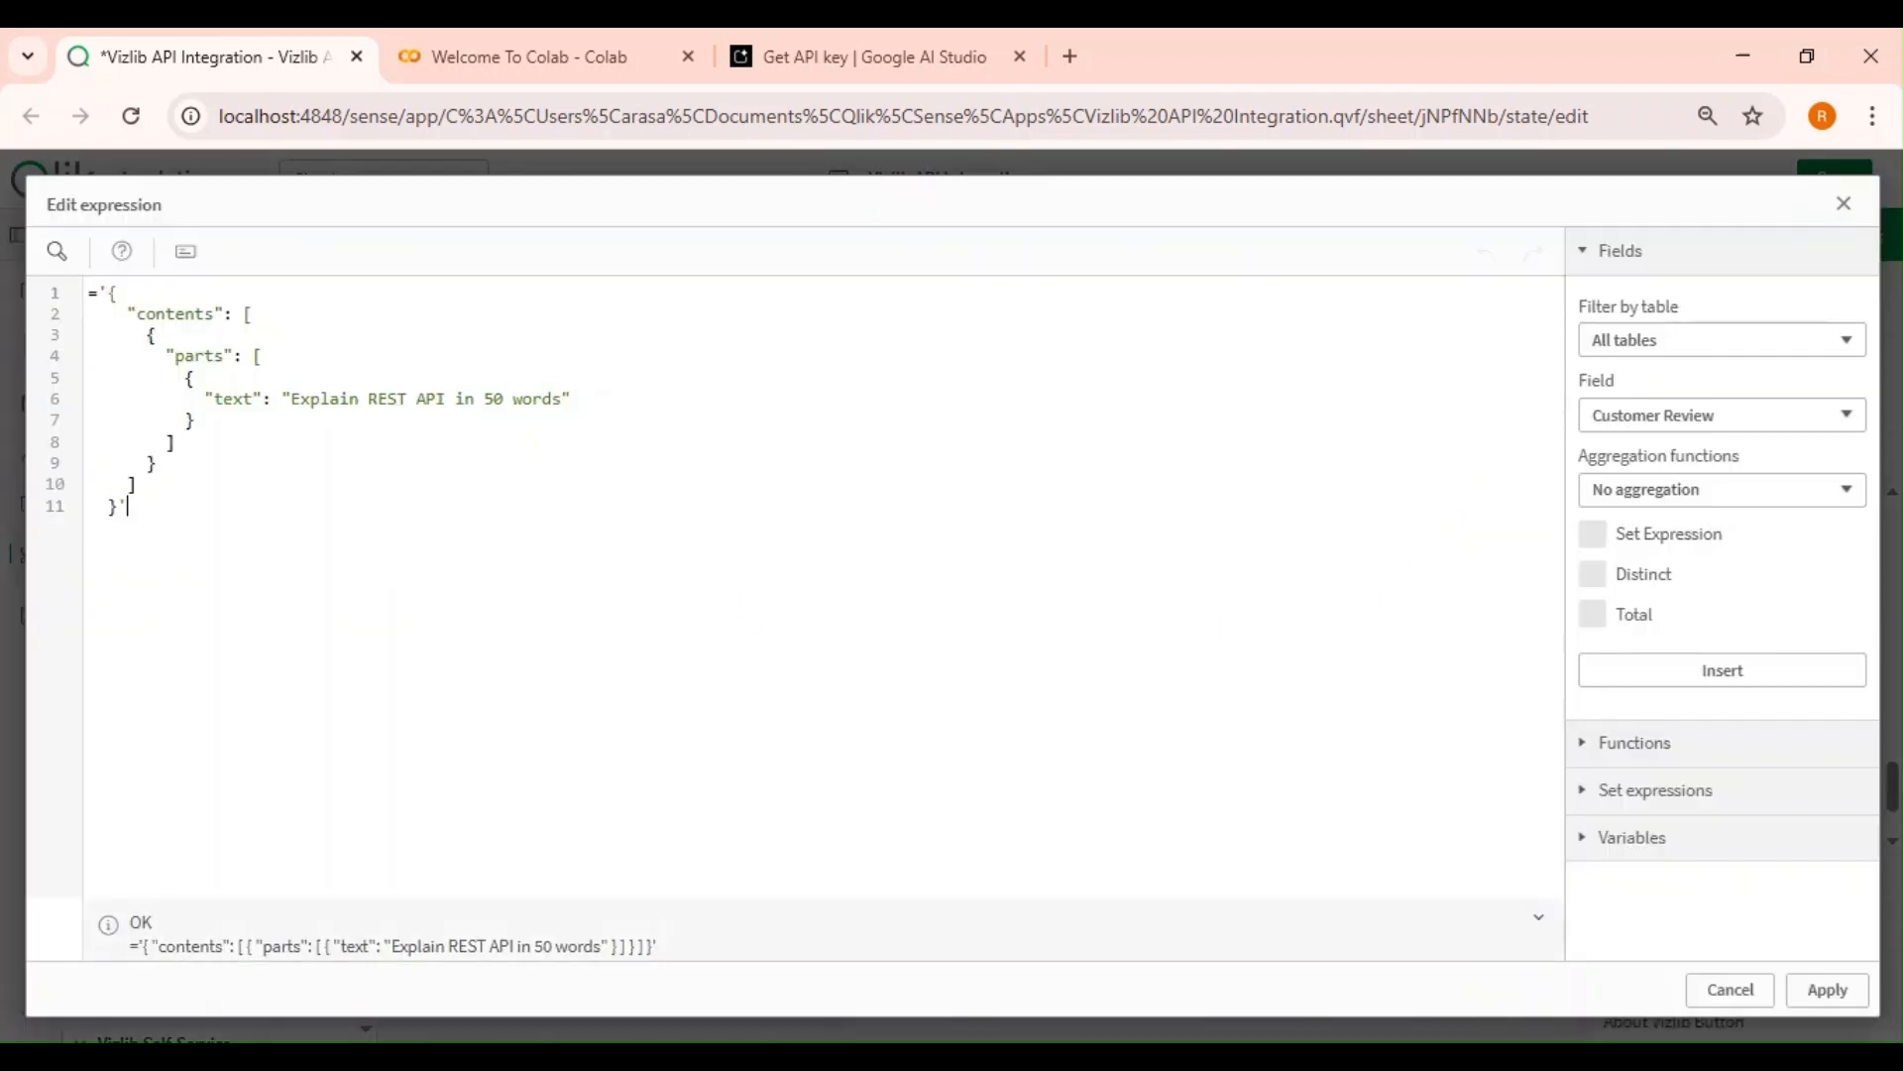
left_click_drag(562, 398, 290, 399)
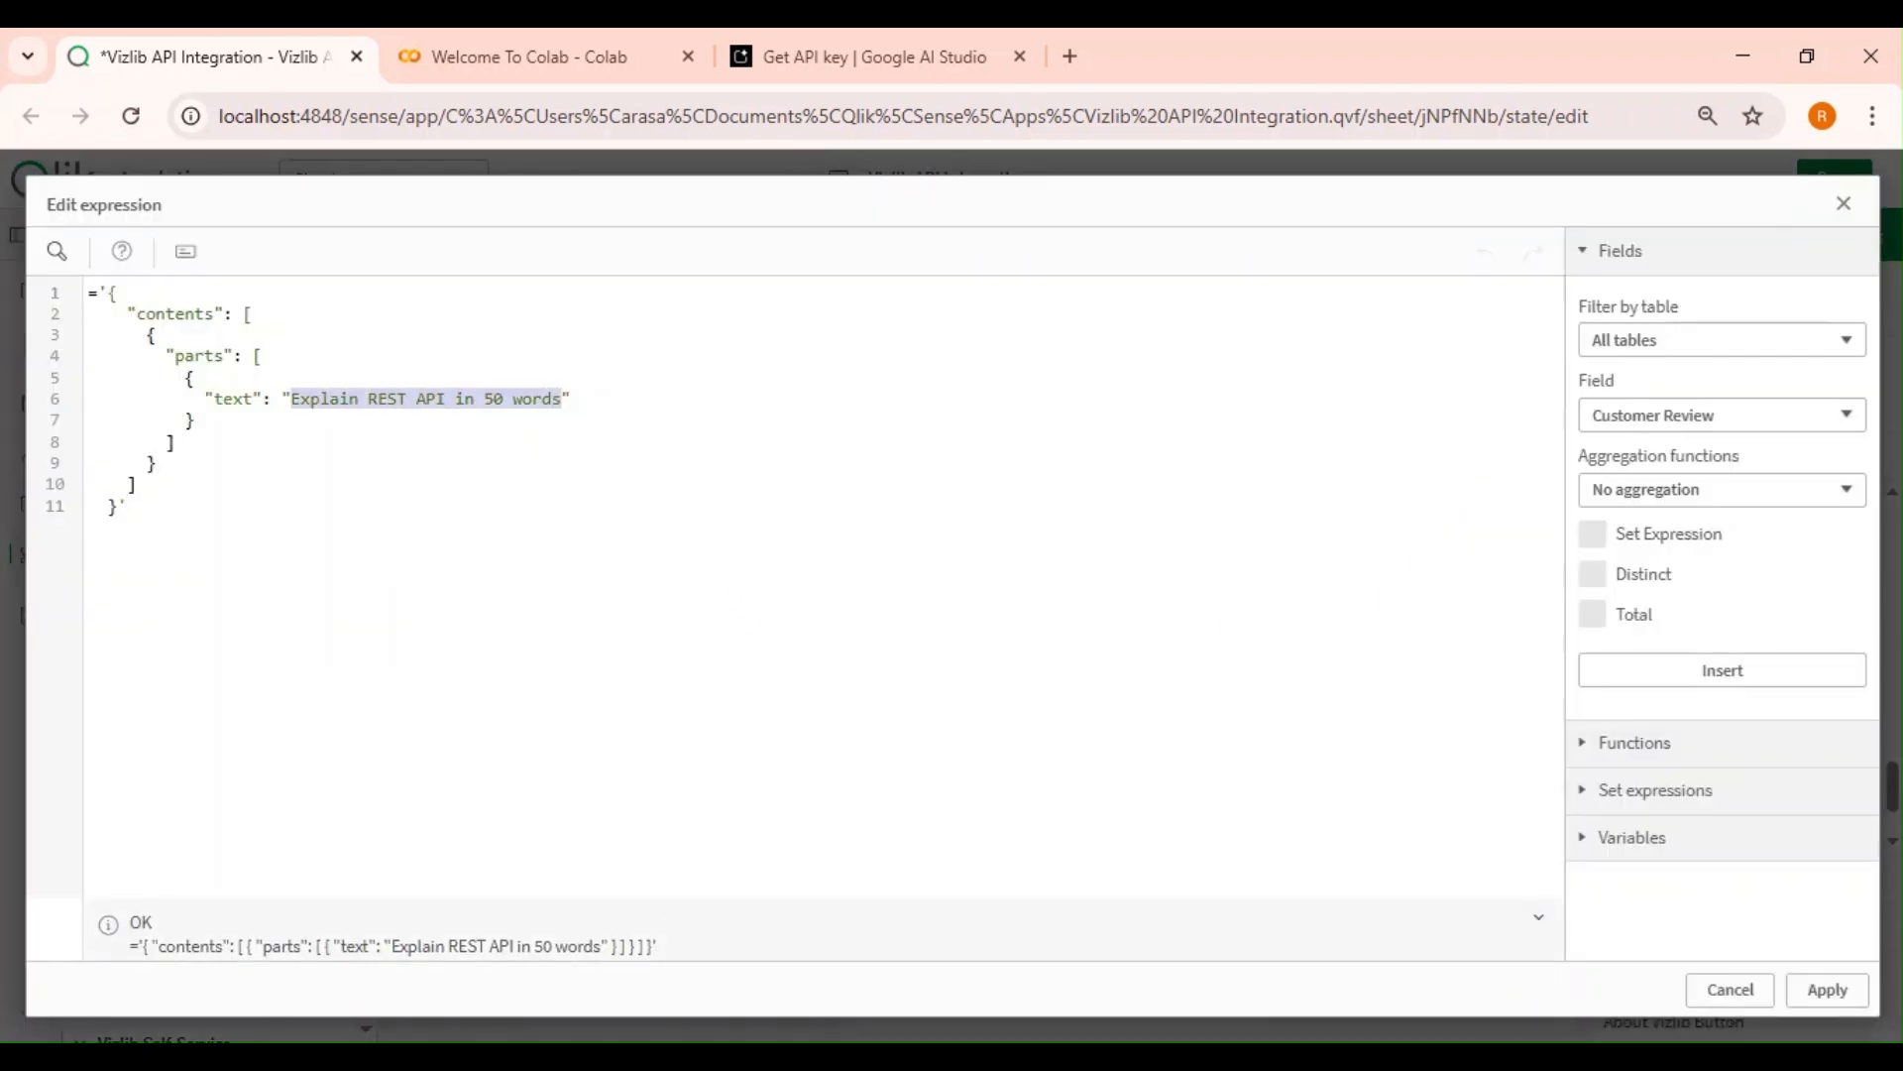
type("S()")
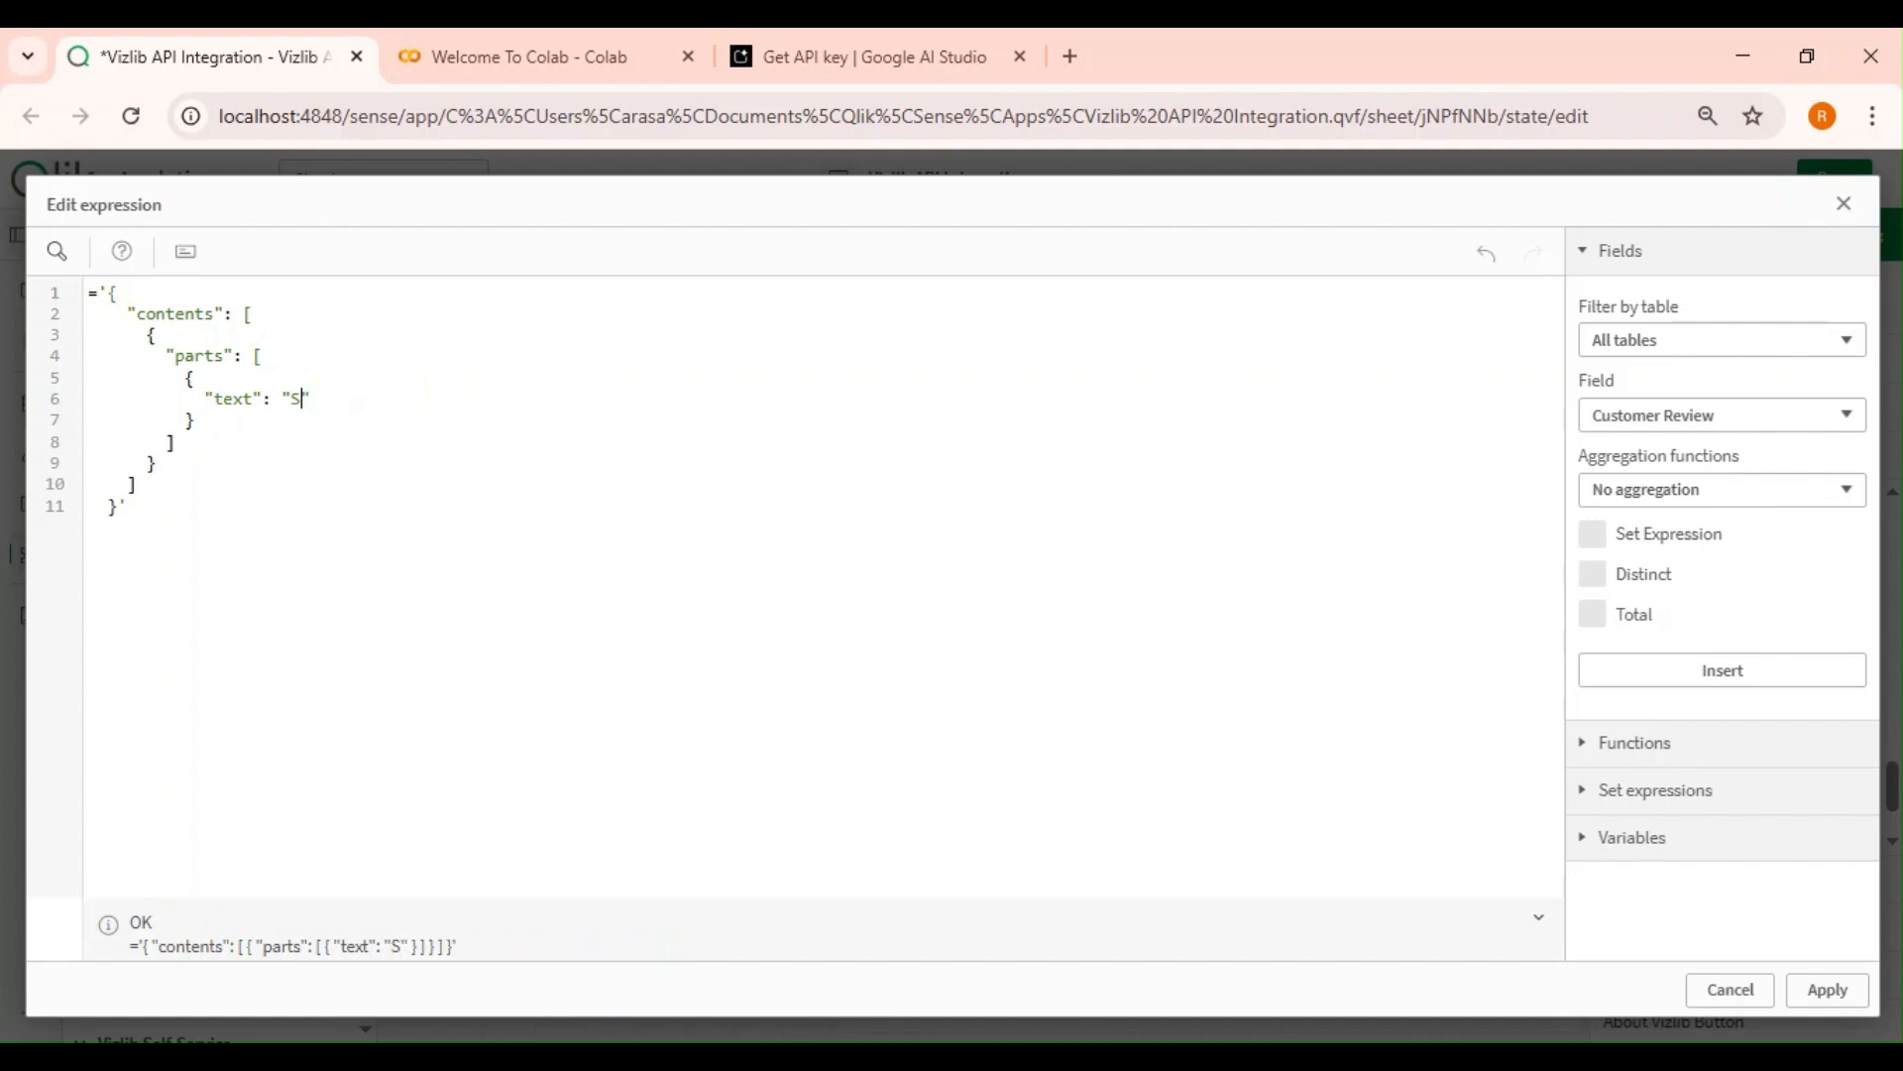
type("vPrompt")
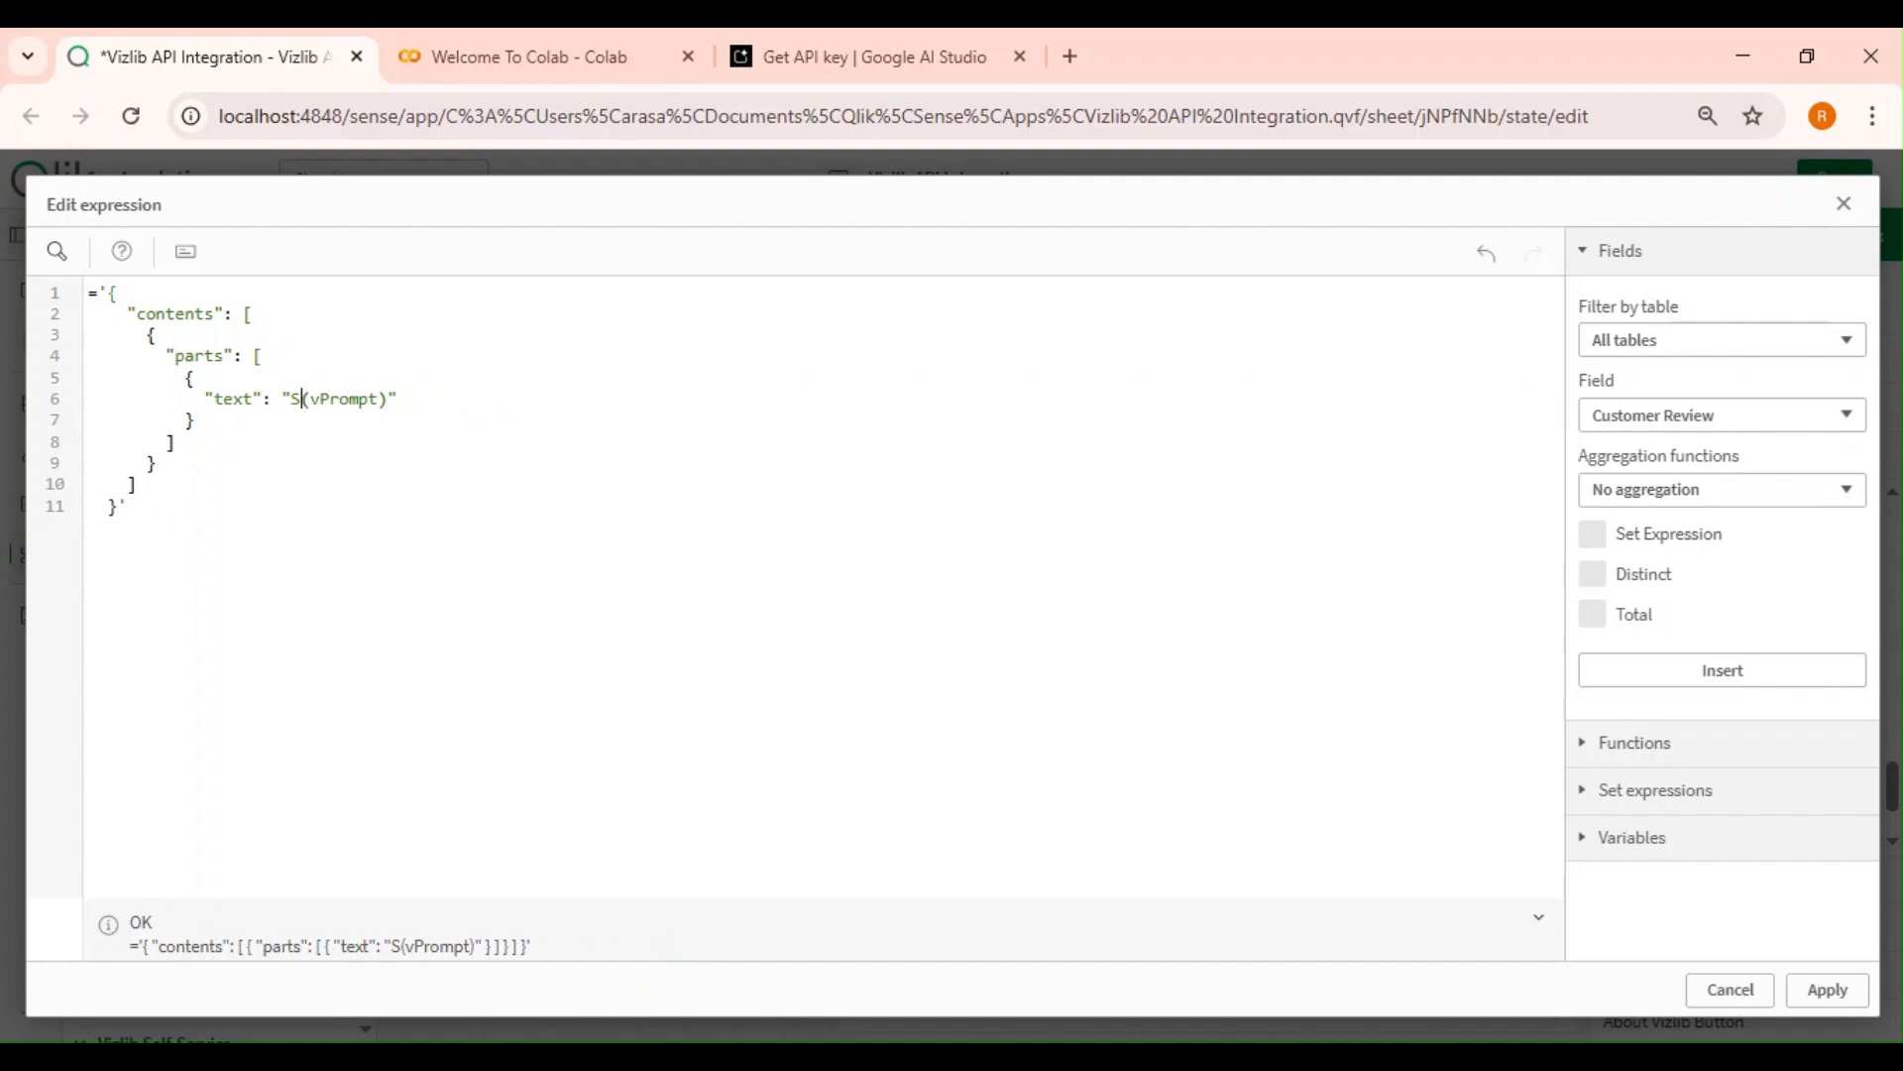
key("BackSpace")
type("$")
left_click(1824, 991)
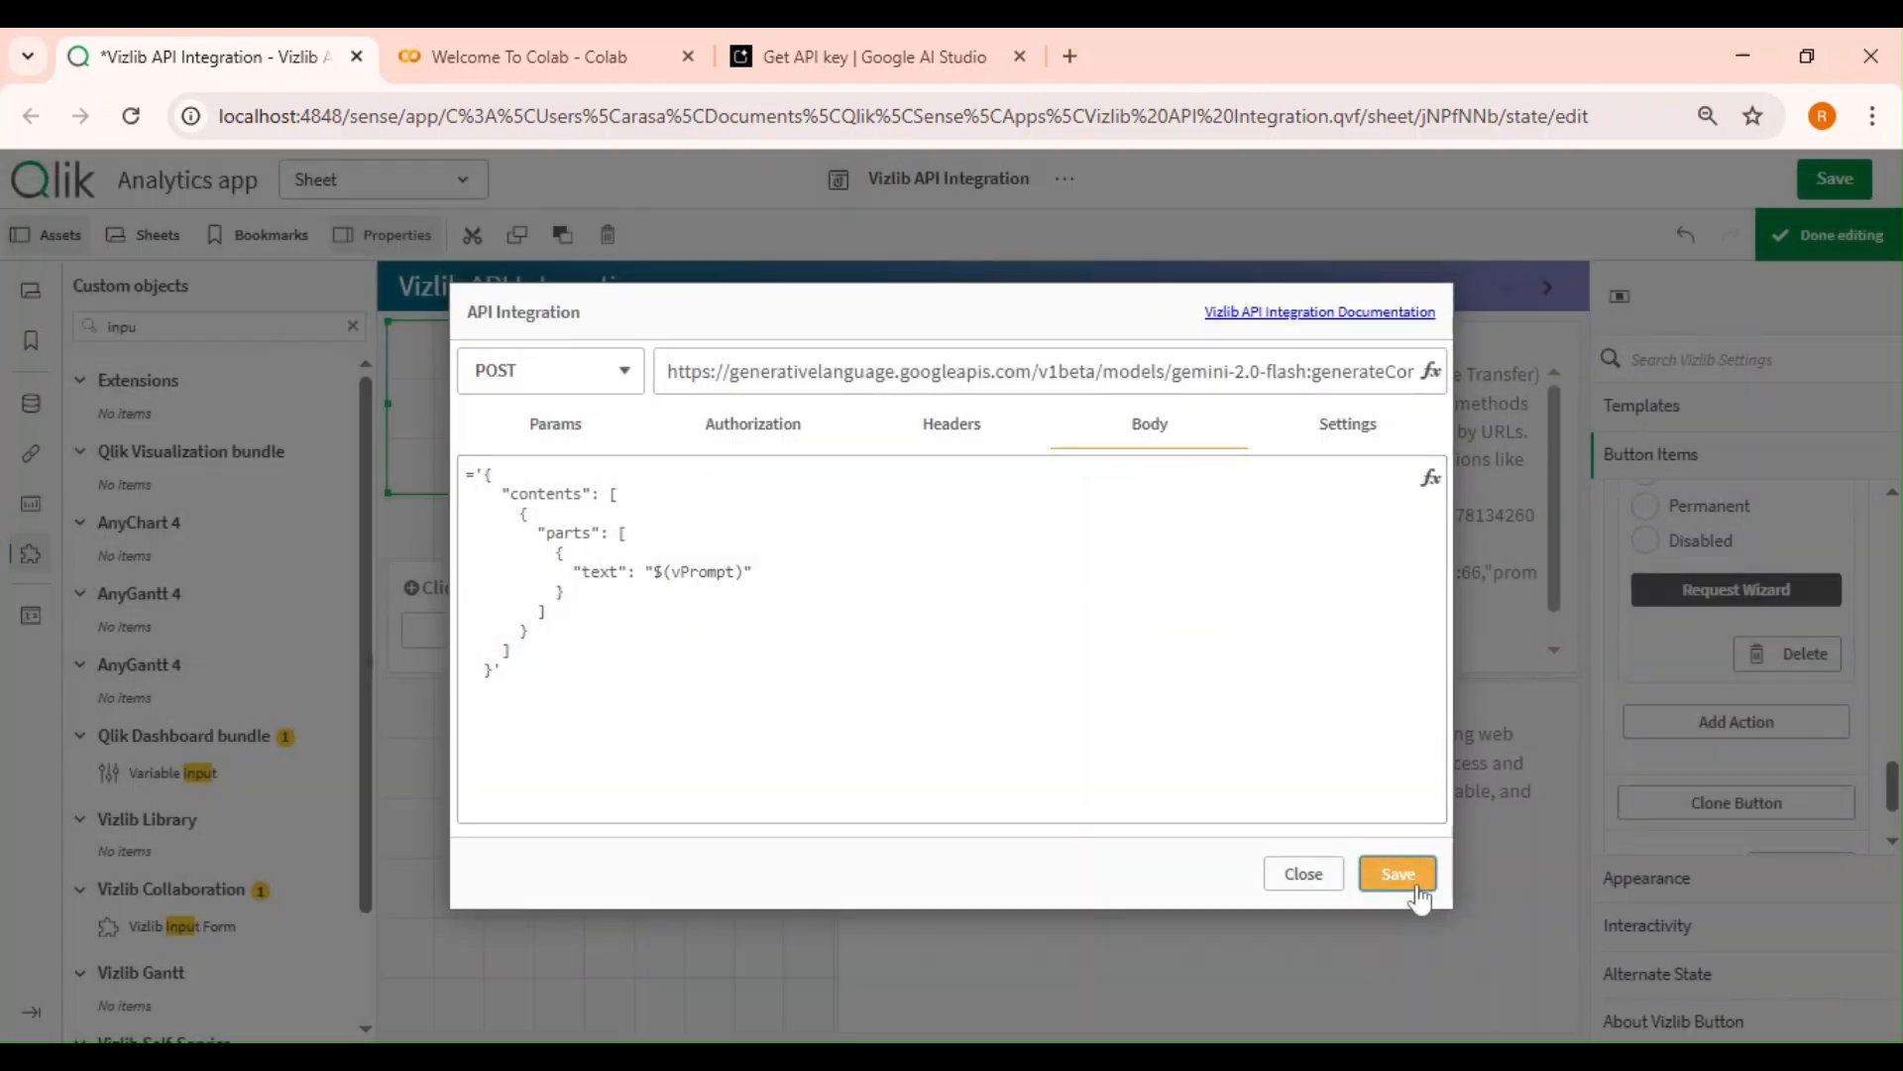
left_click(1395, 873)
Leave edit mode and enter 'what is qlik variable in 50 words' in the prompt input box.
left_click(1829, 235)
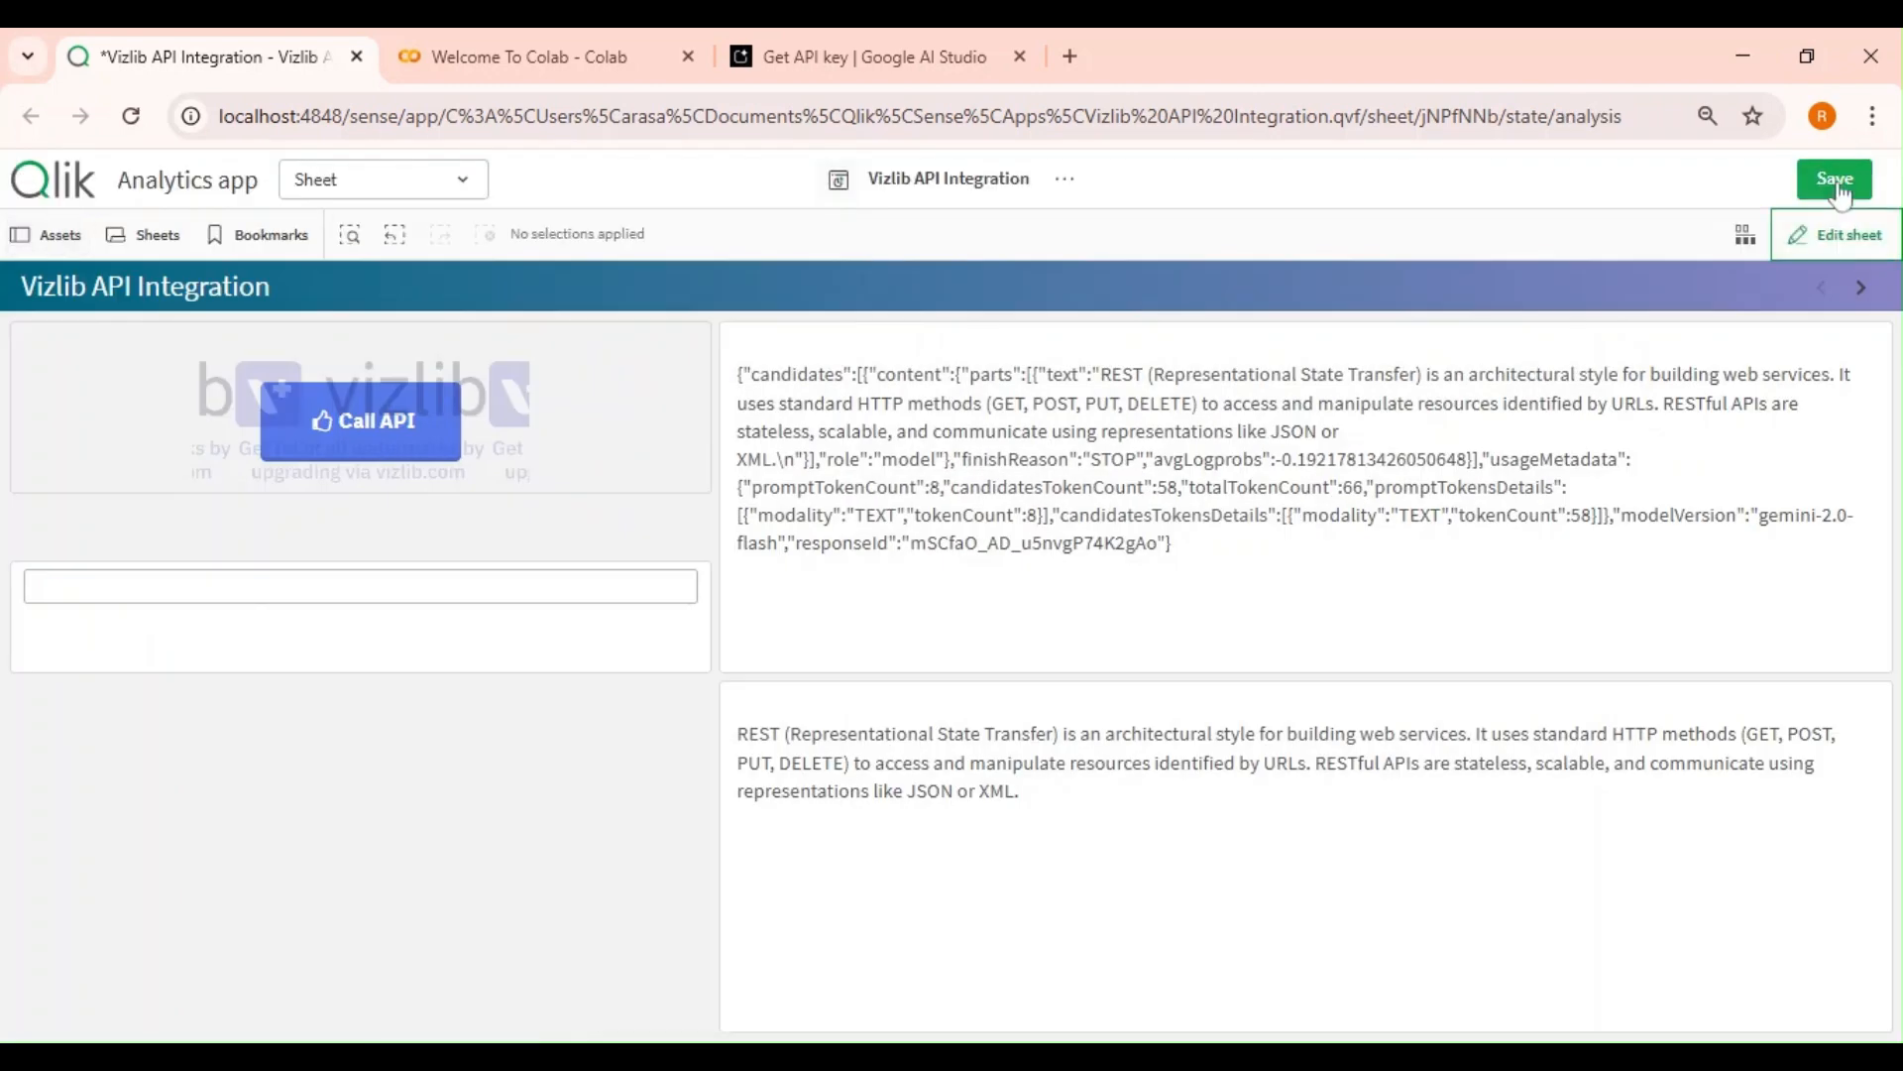
left_click(361, 586)
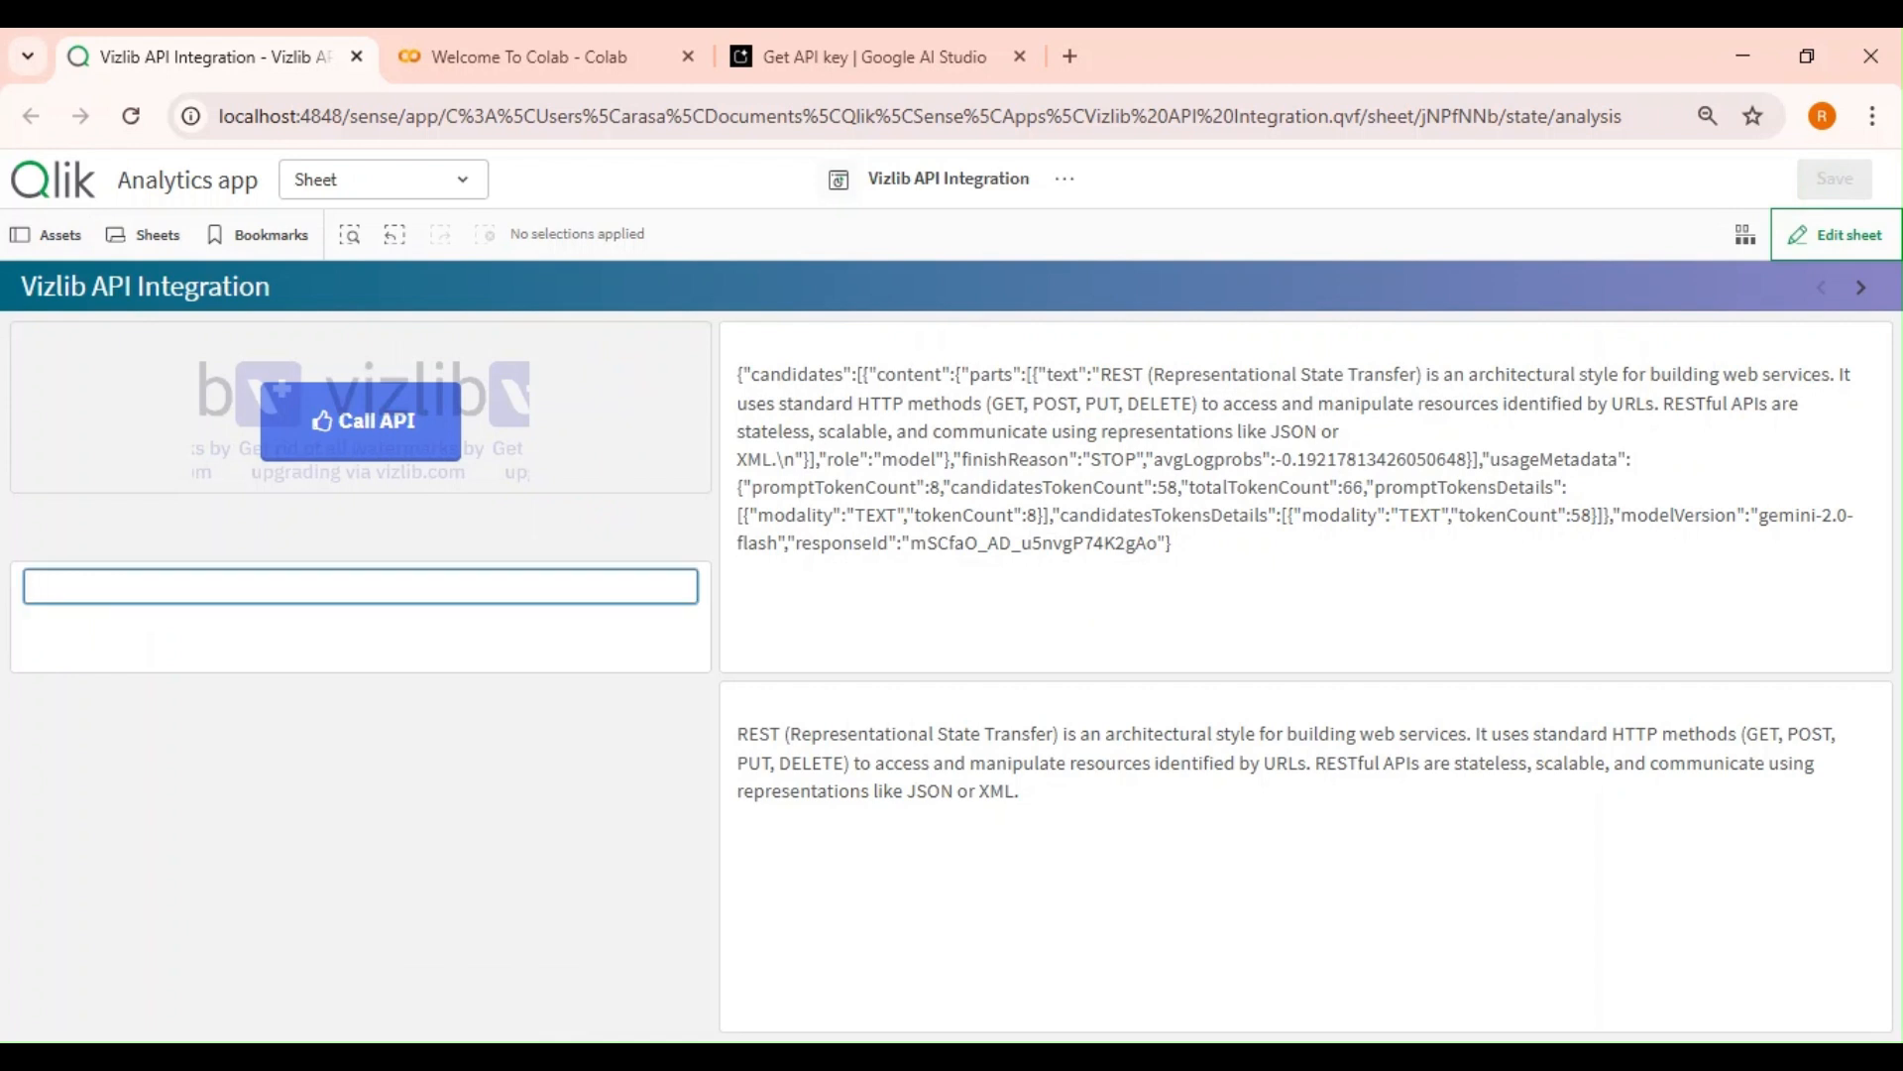
type("what is qlik variable in 5 0words")
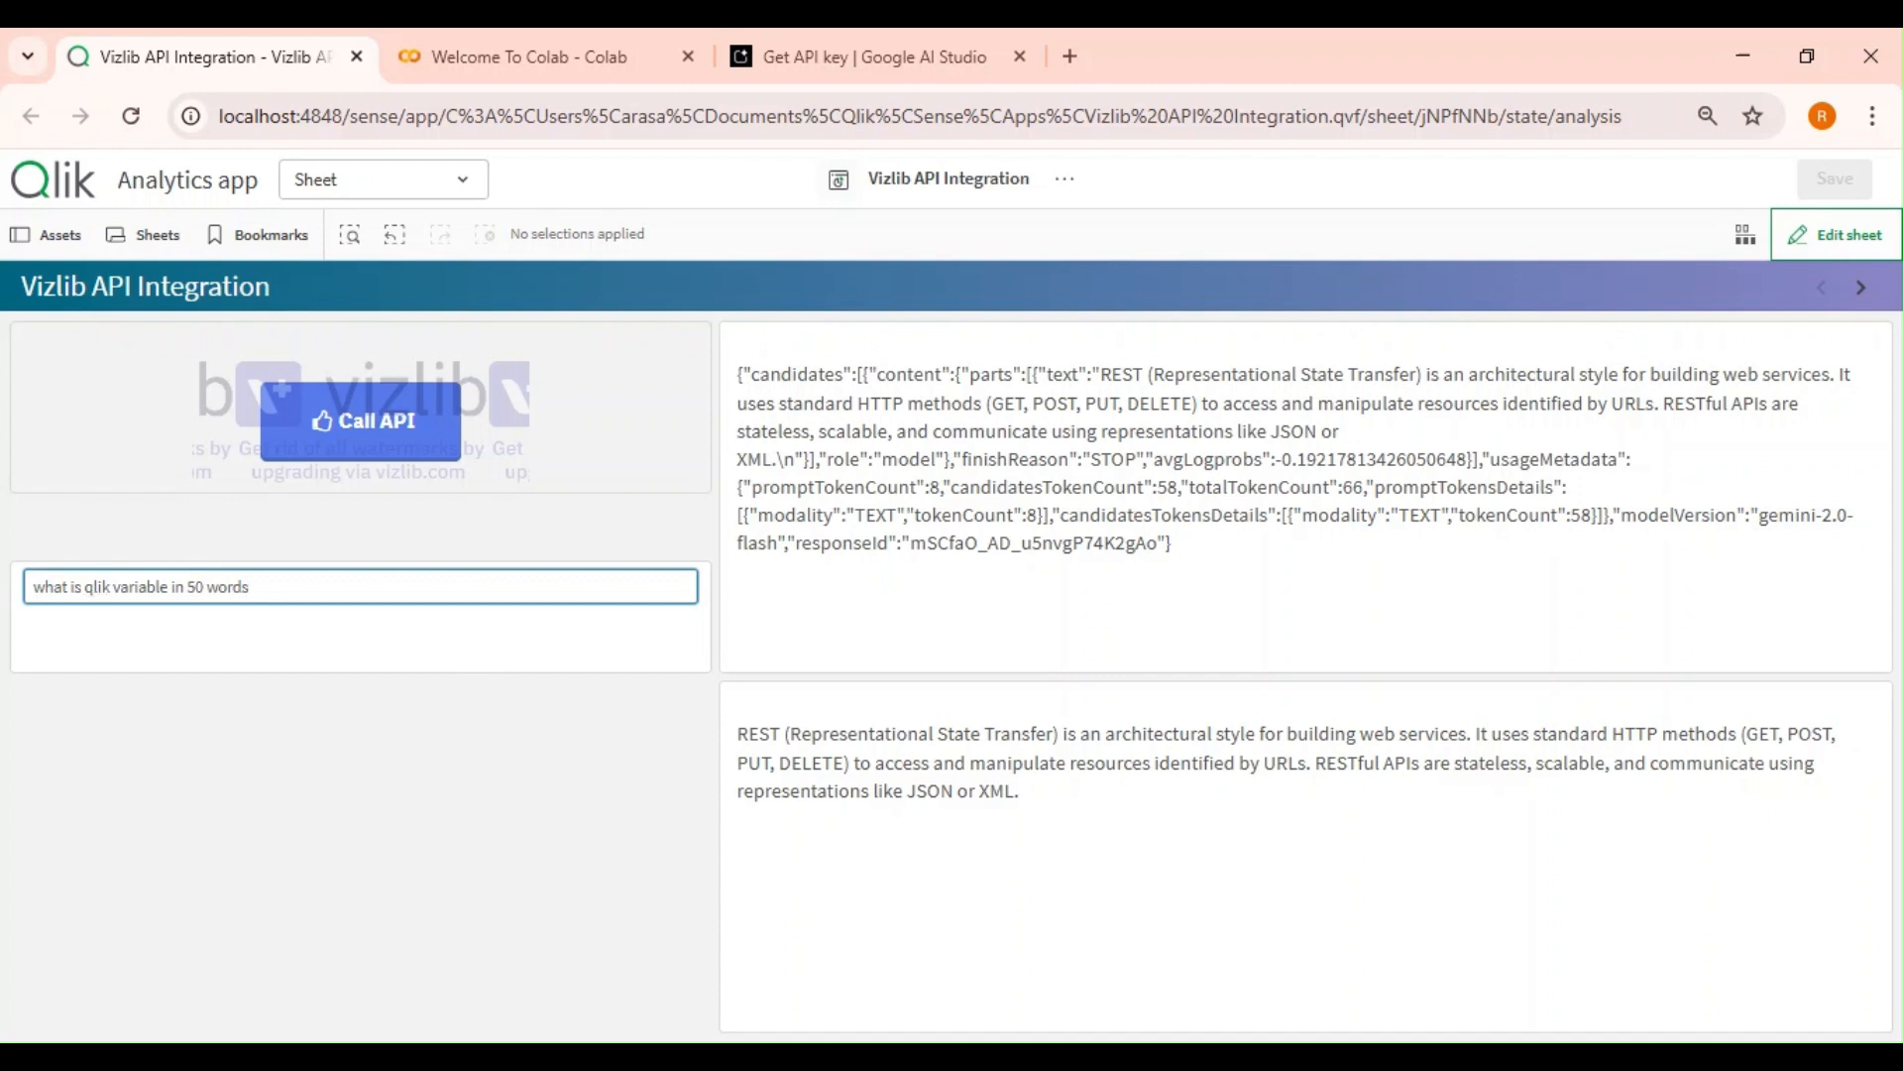
left_click(467, 628)
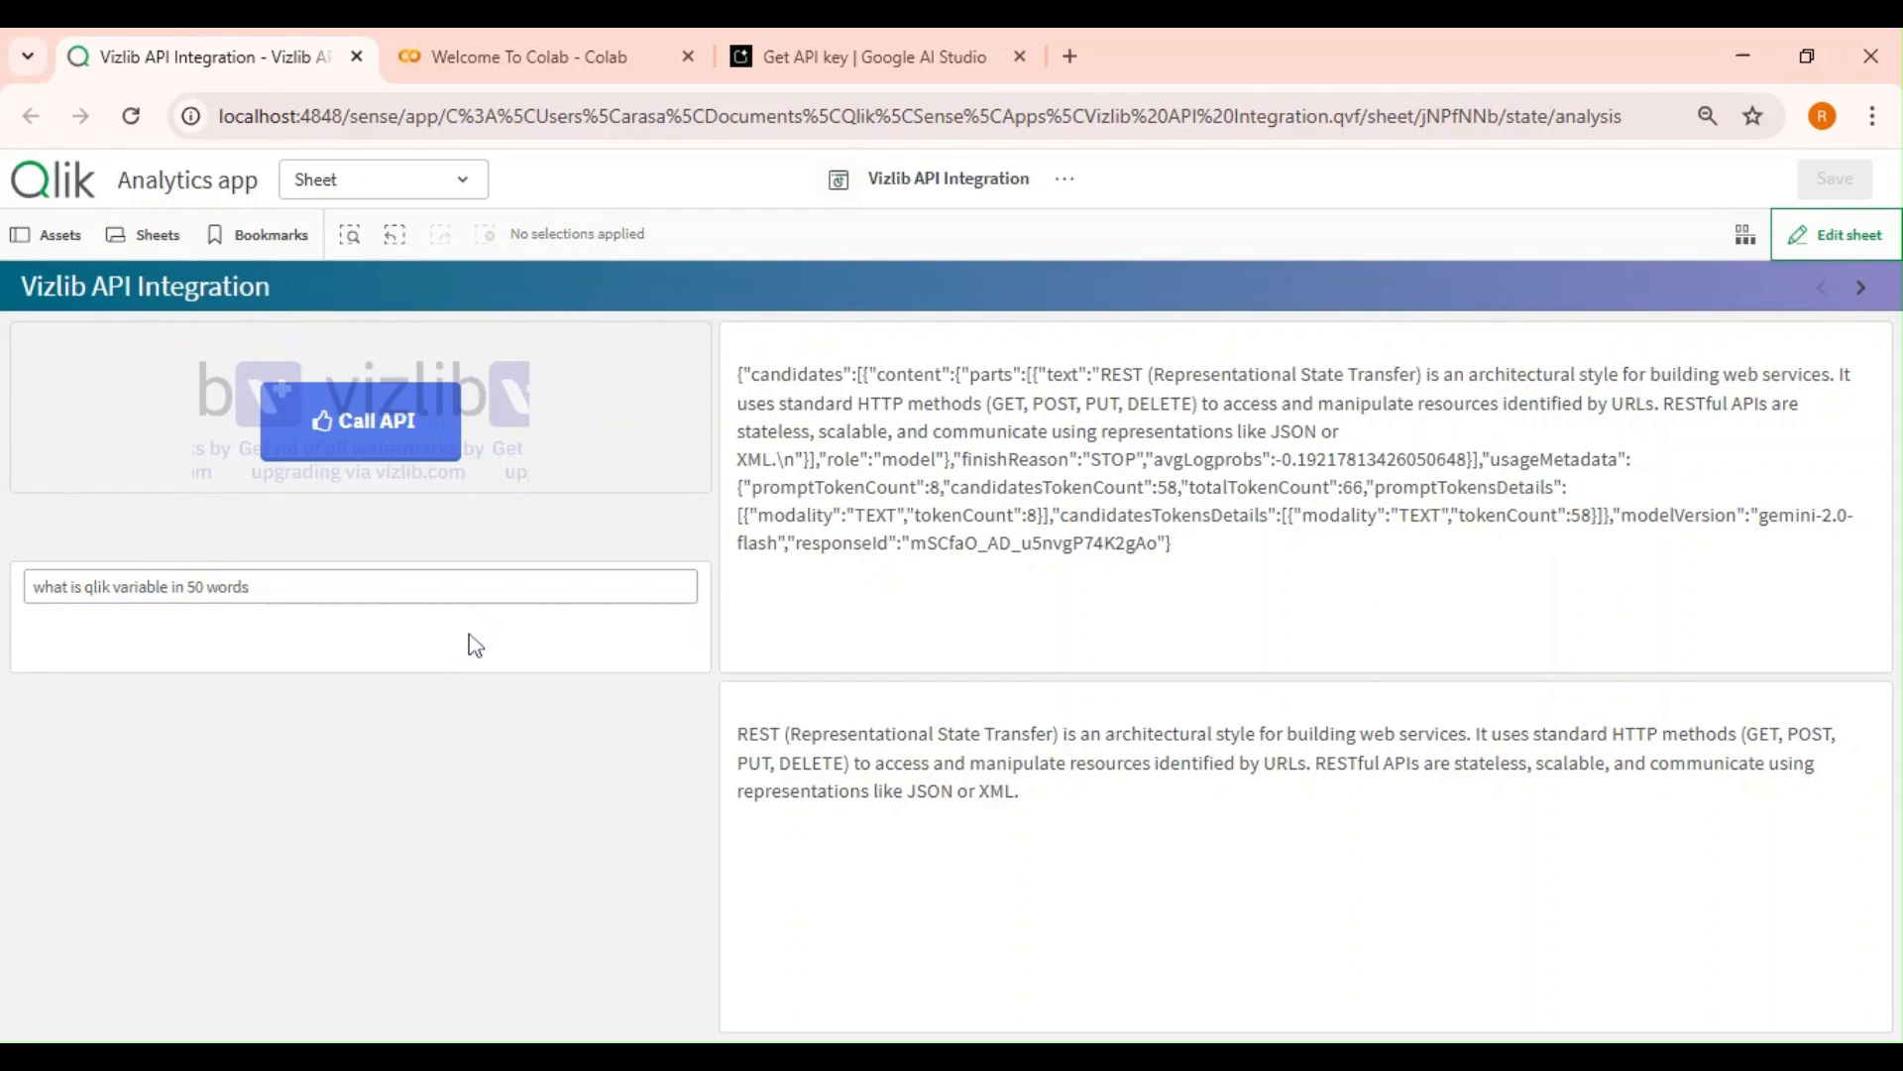
Return to edit mode and add a Text & image object below the prompt input box.
left_click(1844, 235)
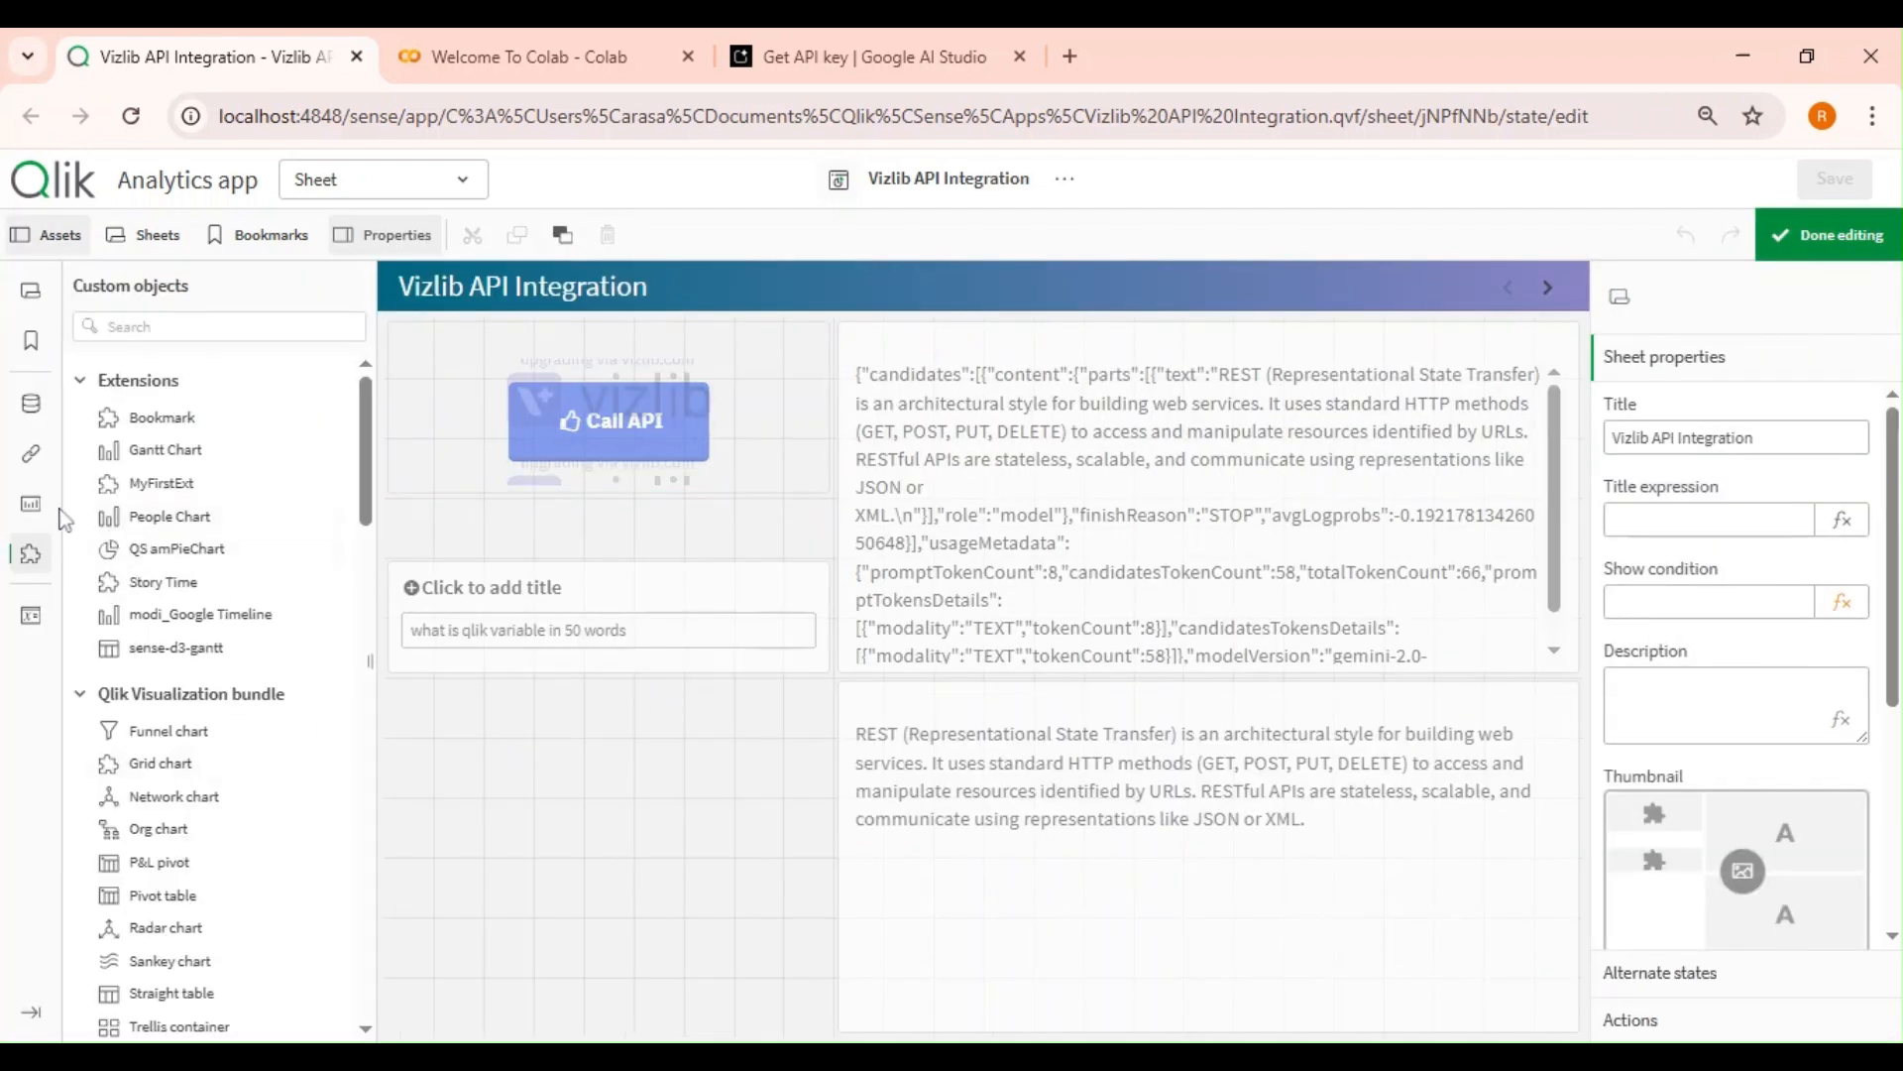
left_click(31, 504)
scroll(337, 774, "down", 1)
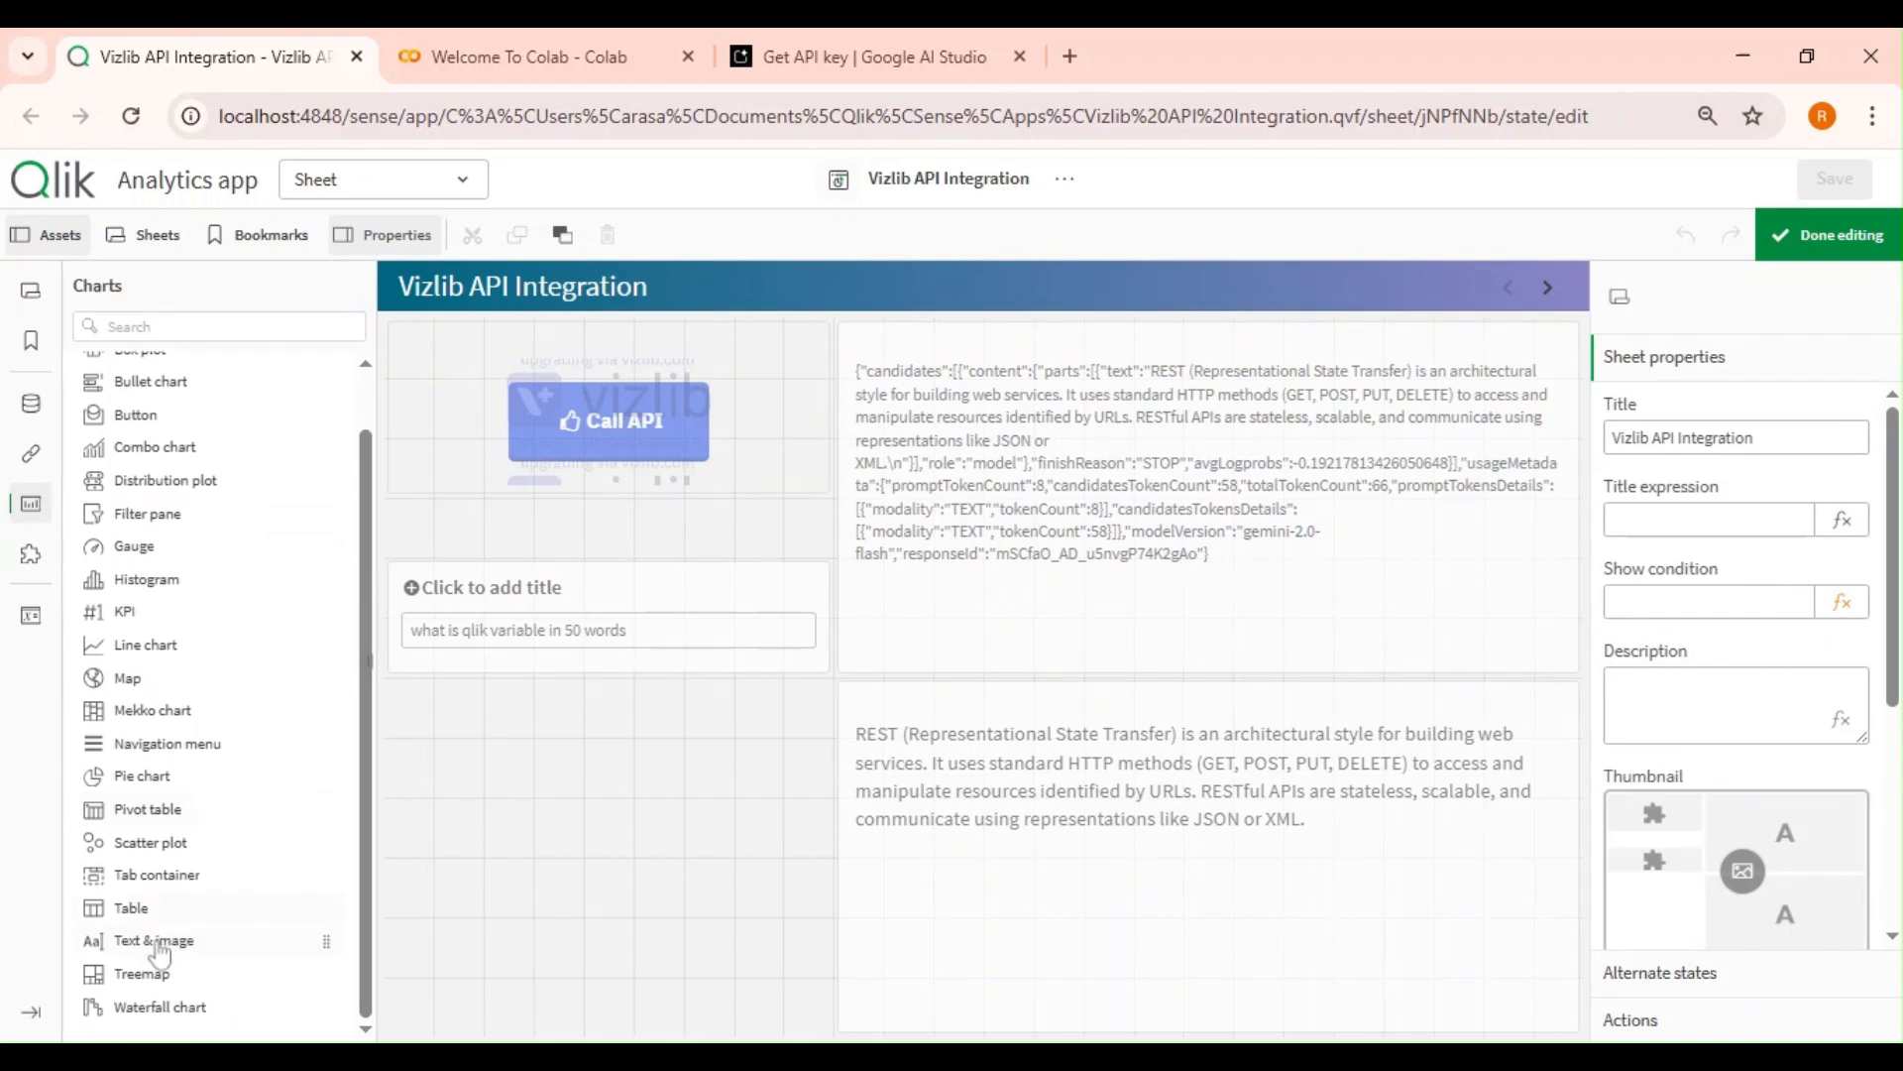
left_click_drag(181, 940, 565, 820)
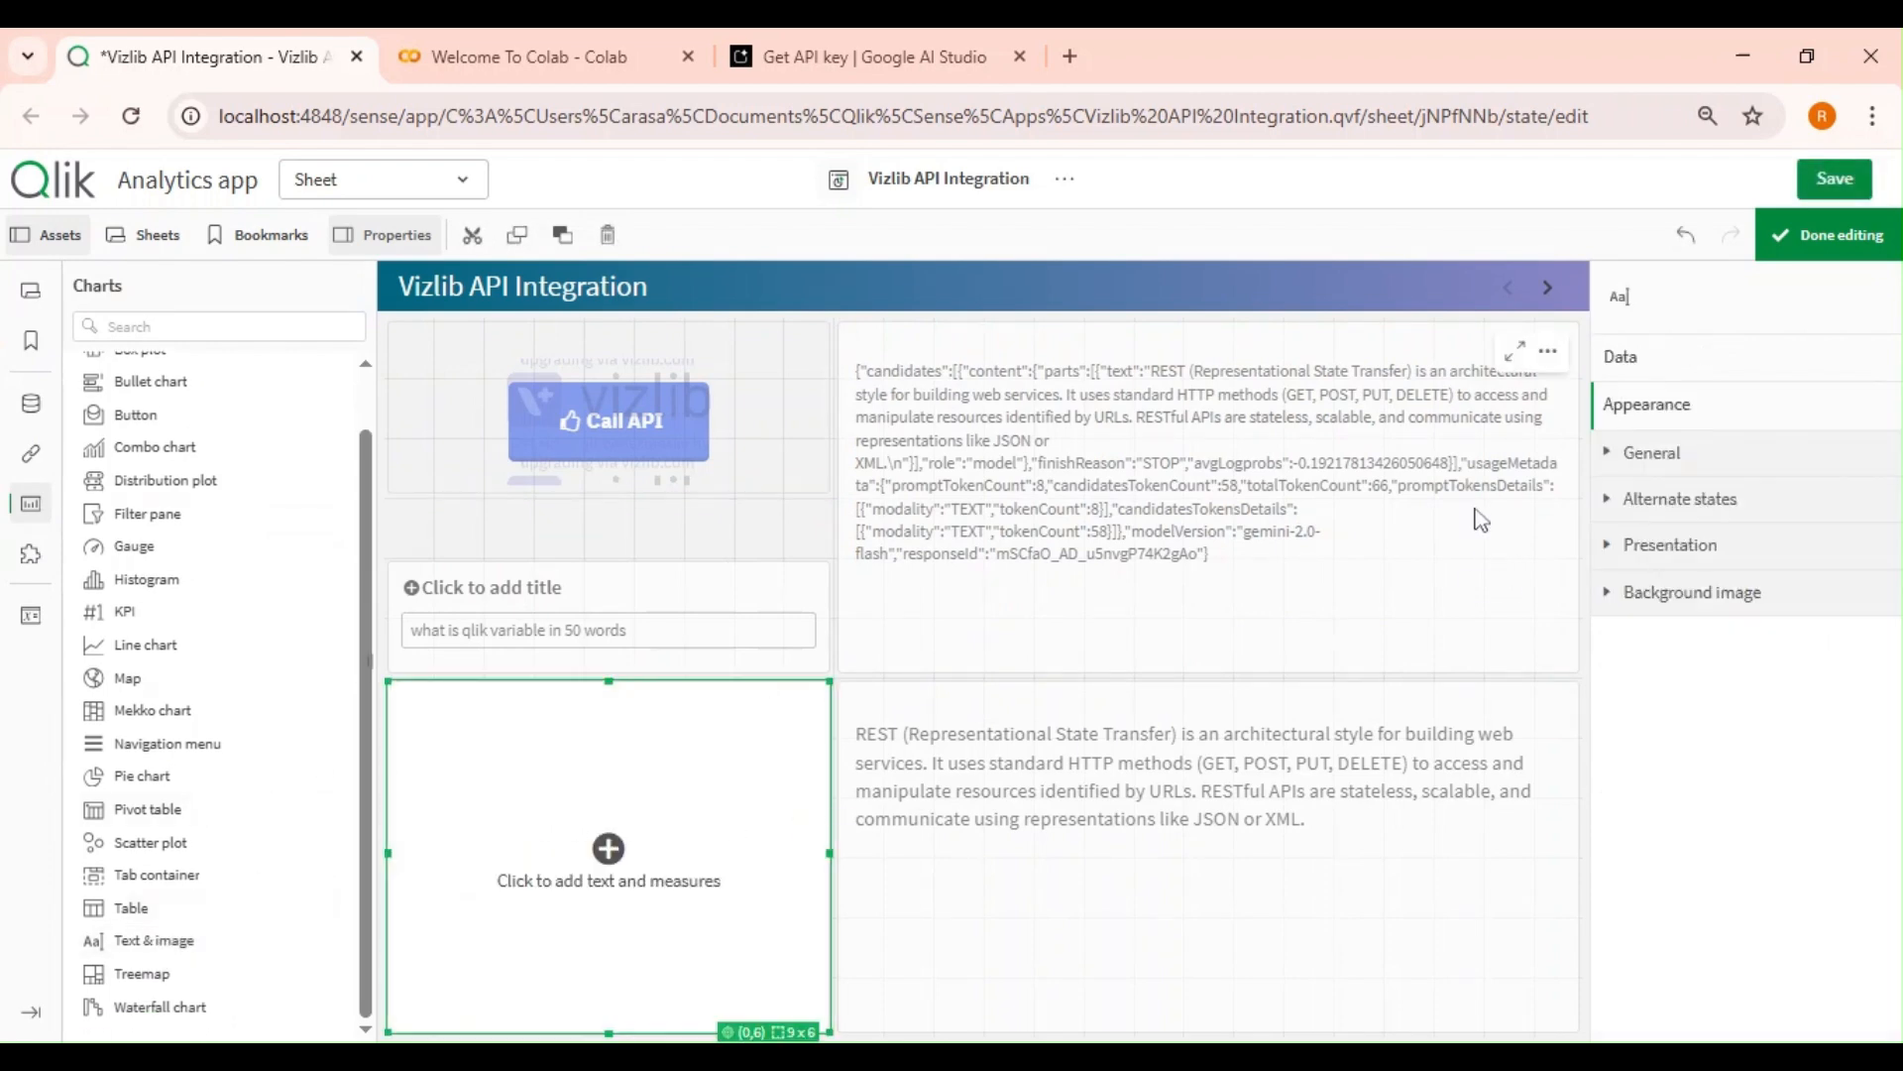
Add a measure to the text object with the expression '$(vPrompt)' and finish editing.
left_click(1724, 357)
left_click(1761, 474)
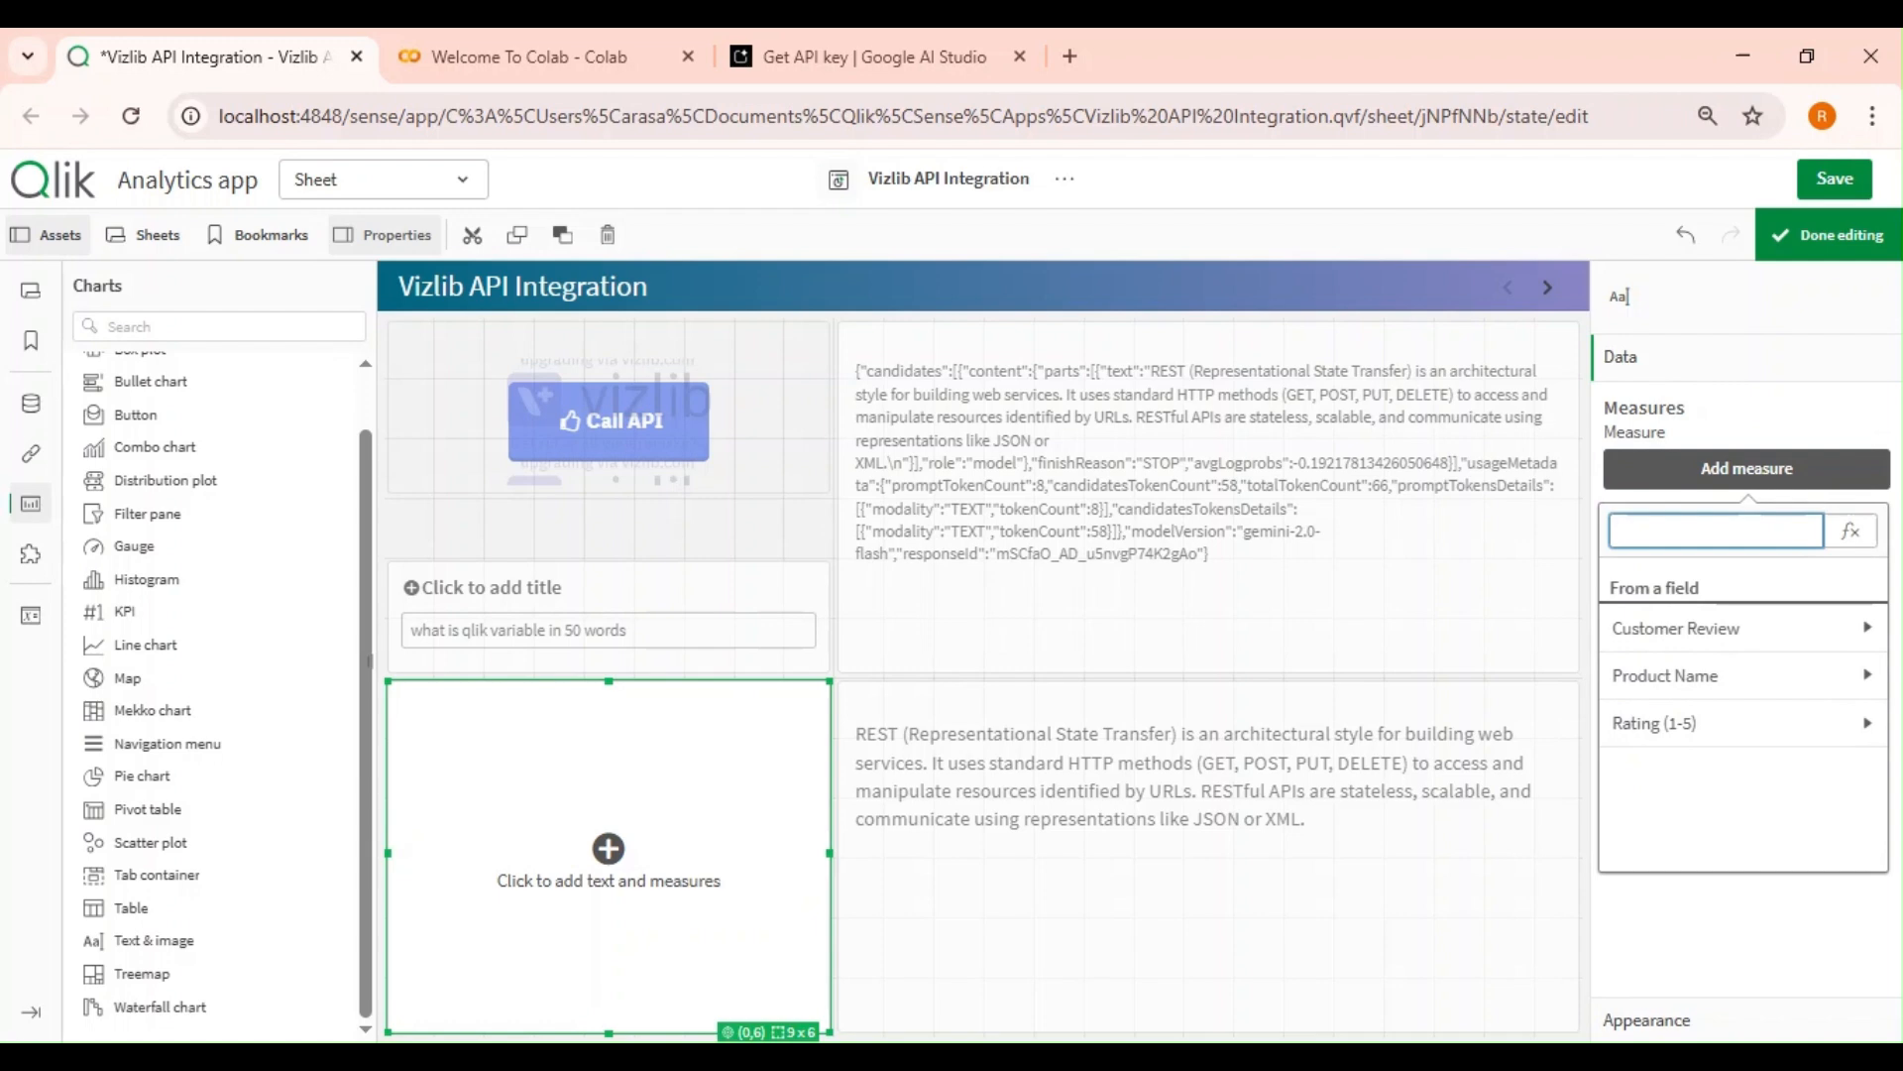
left_click(1849, 530)
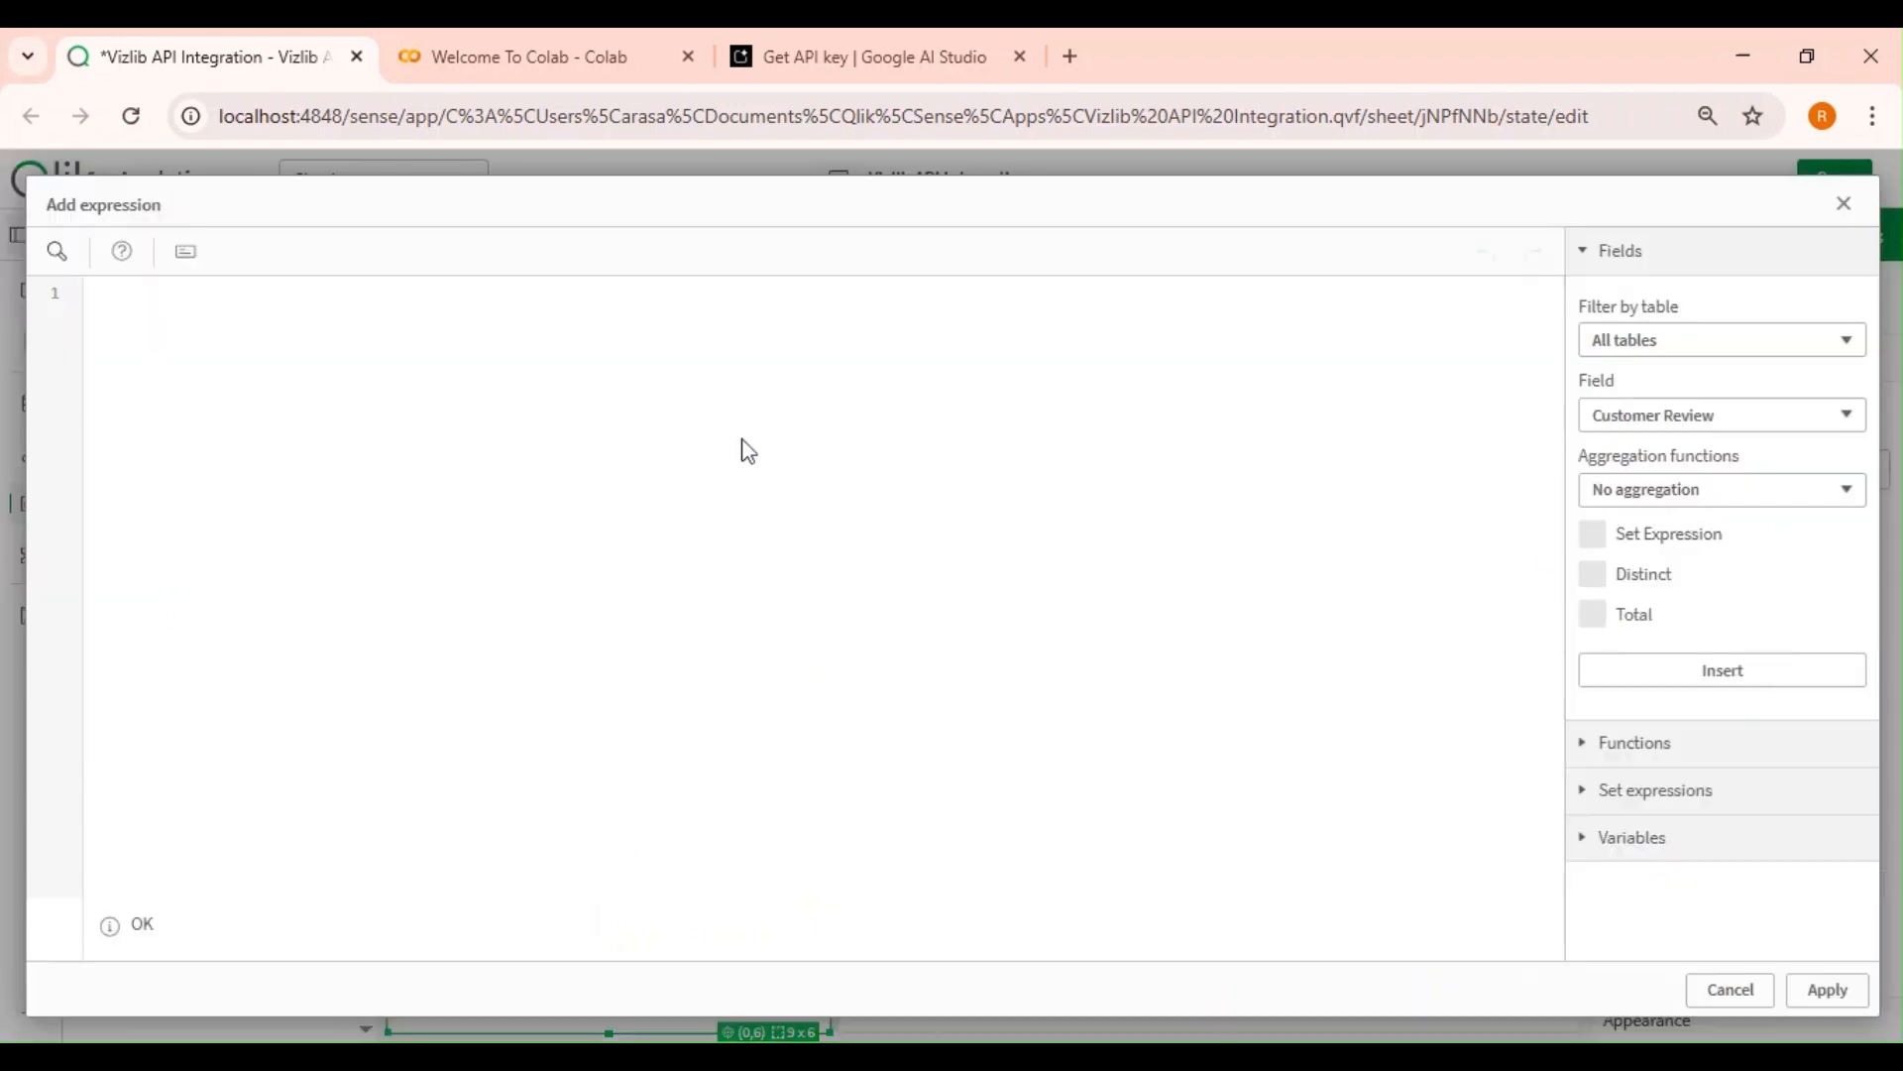
type("$(Vp")
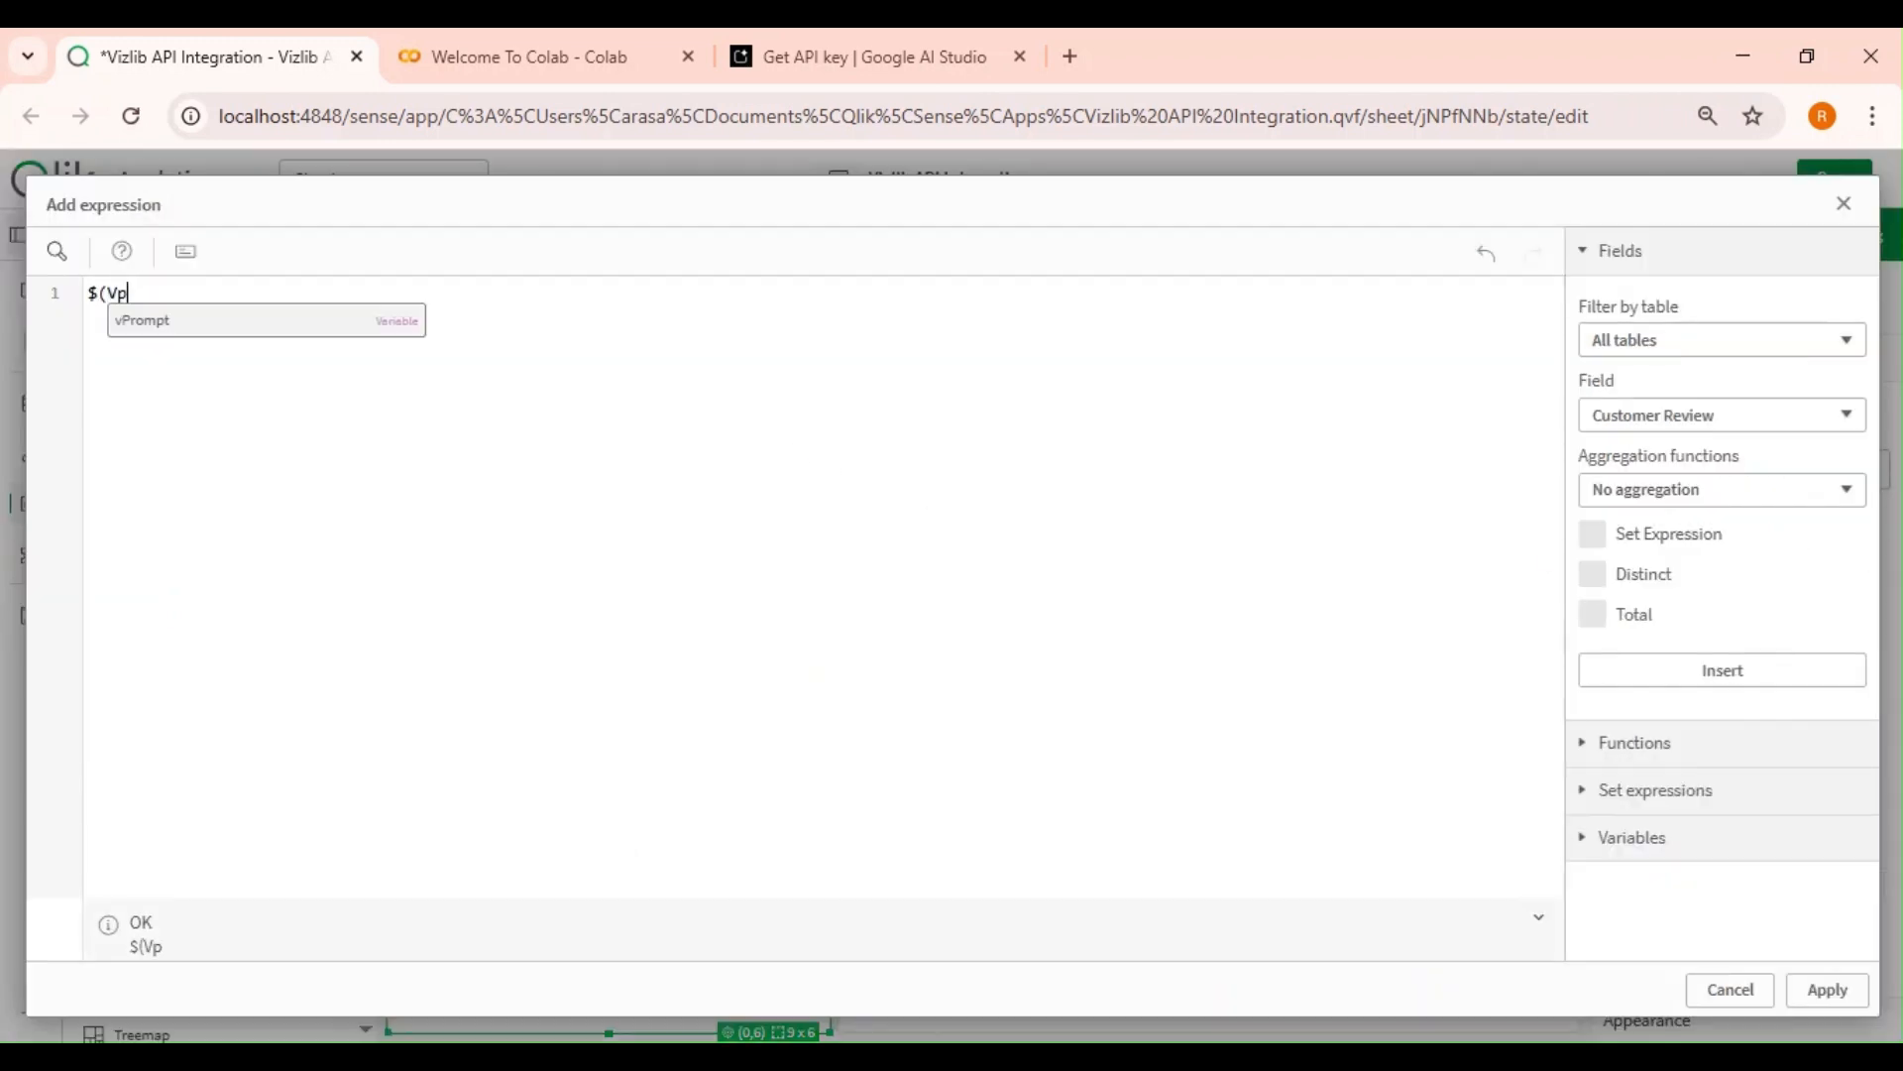
key("Return")
type(")")
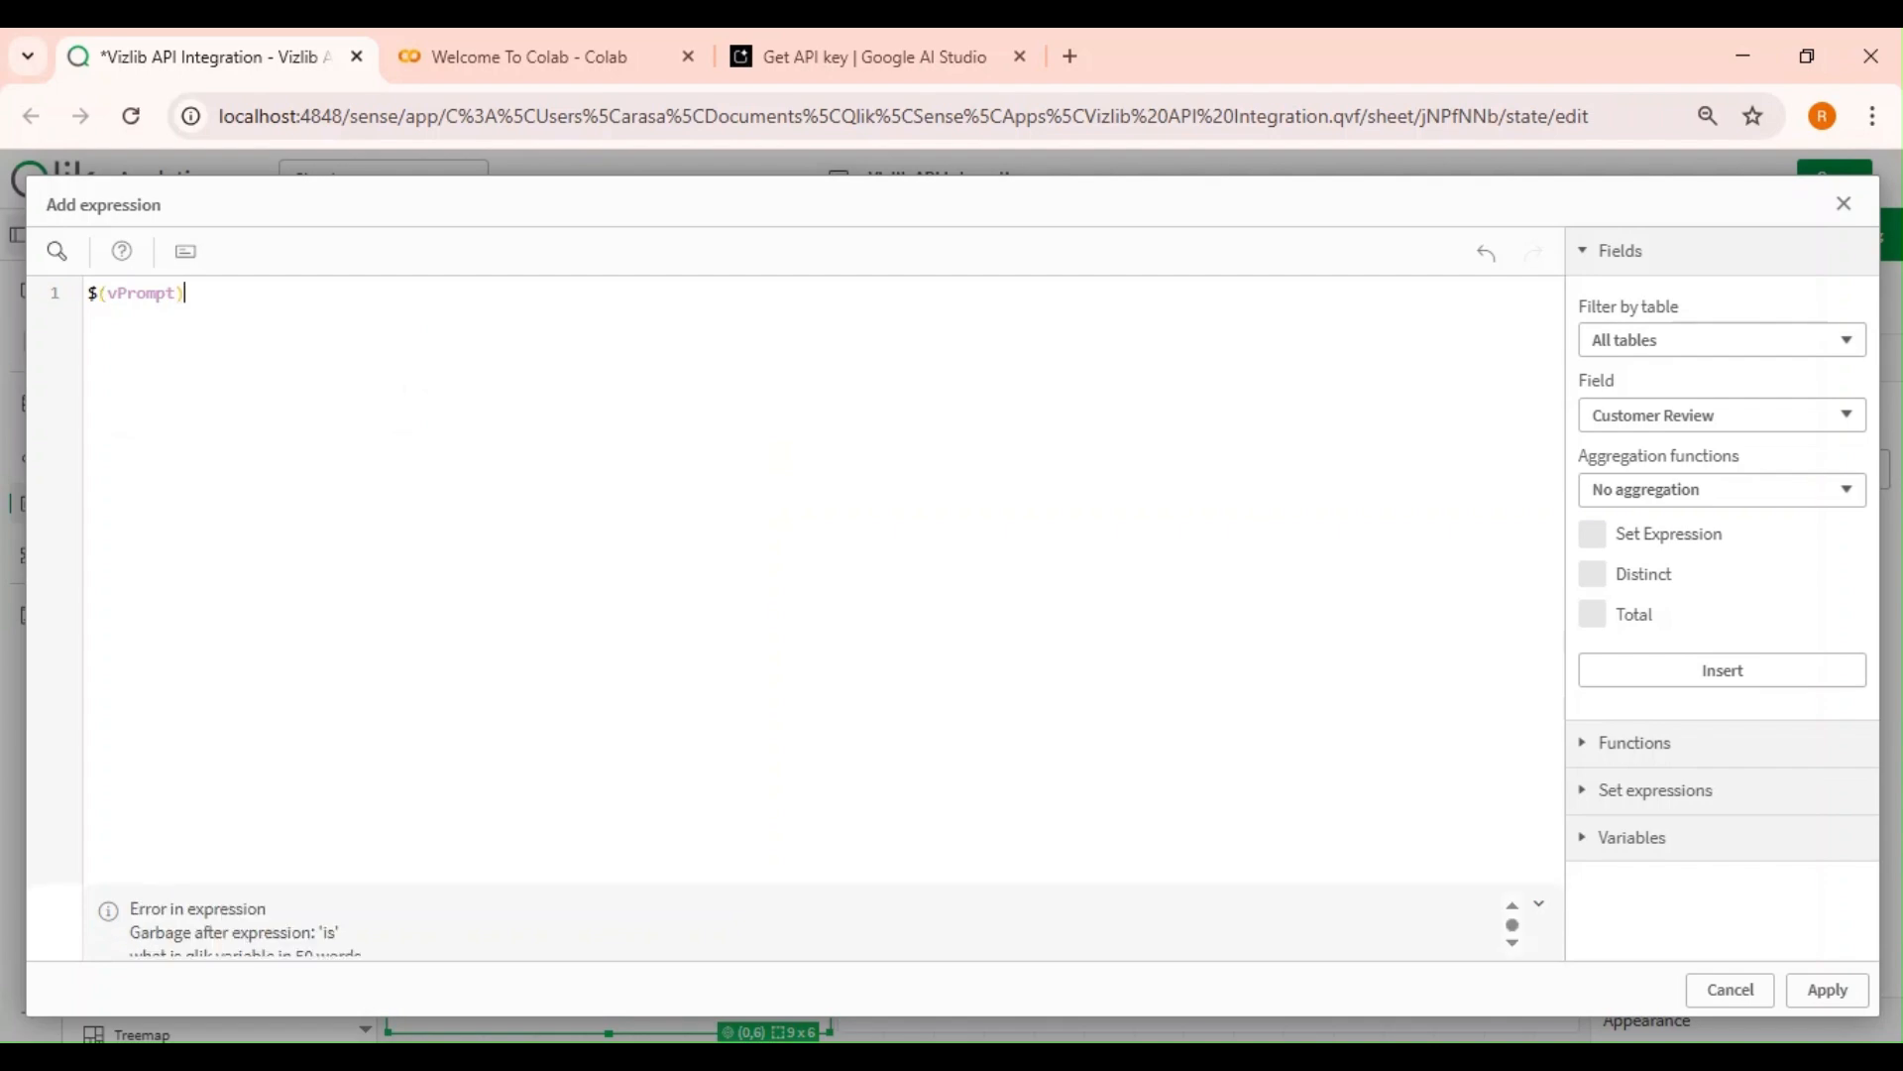
type("'")
key("Home")
type("'")
left_click(1827, 989)
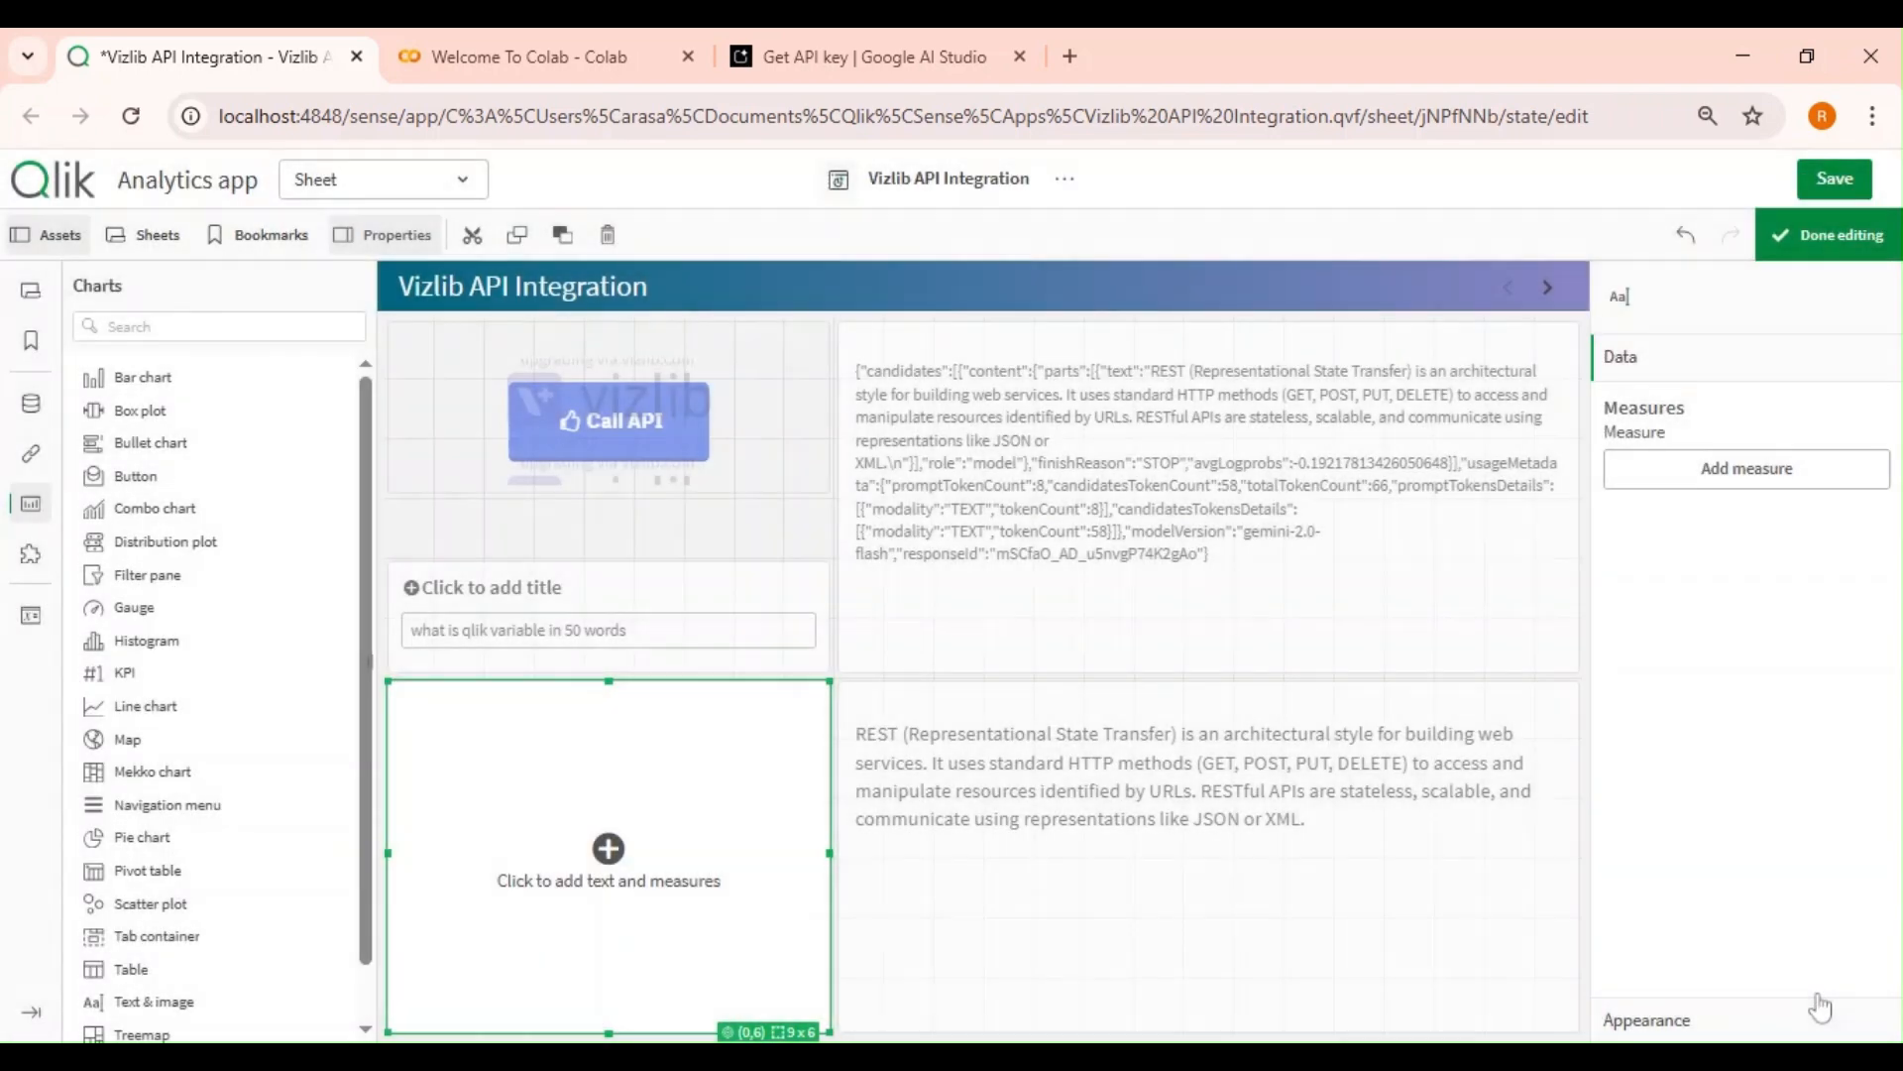
left_click(1842, 250)
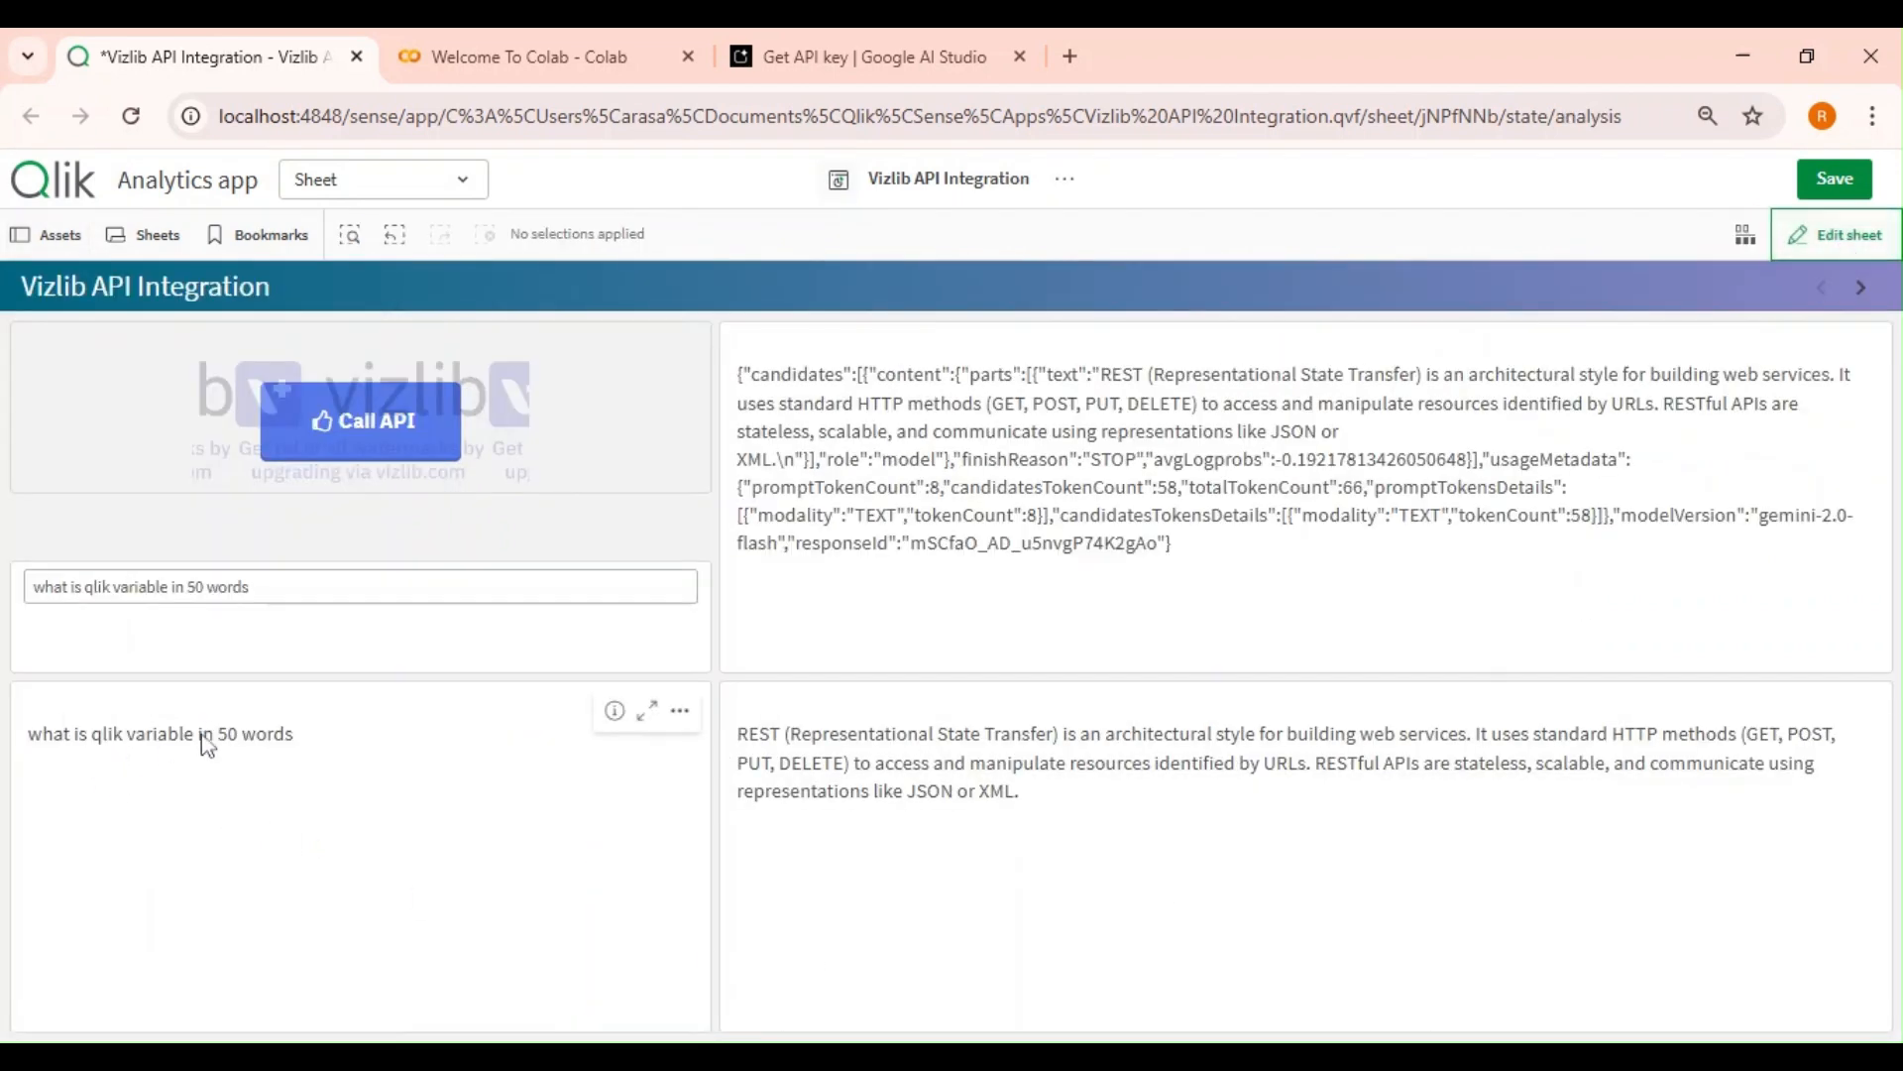
Call the API with the current prompt, then replace the prompt with 'what is 2 +2' and call the API again.
left_click(392, 431)
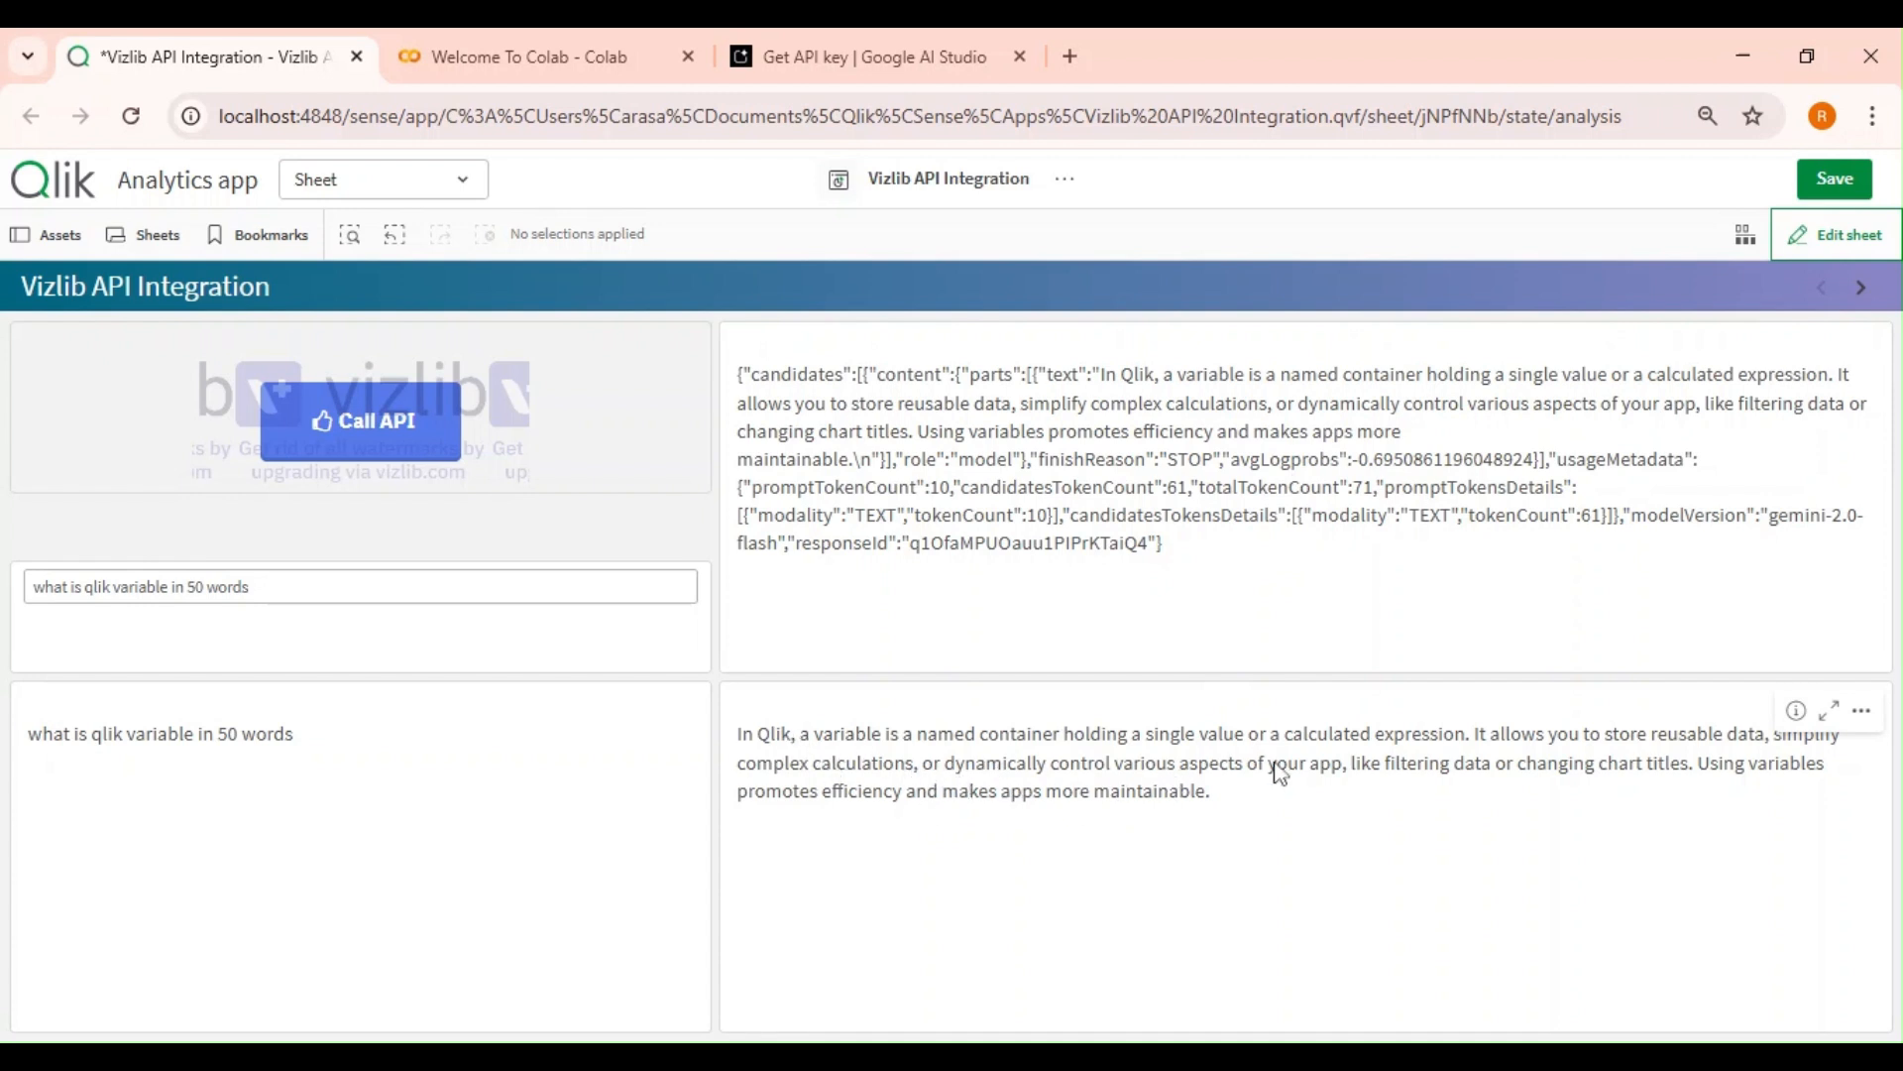
left_click_drag(278, 586, 32, 586)
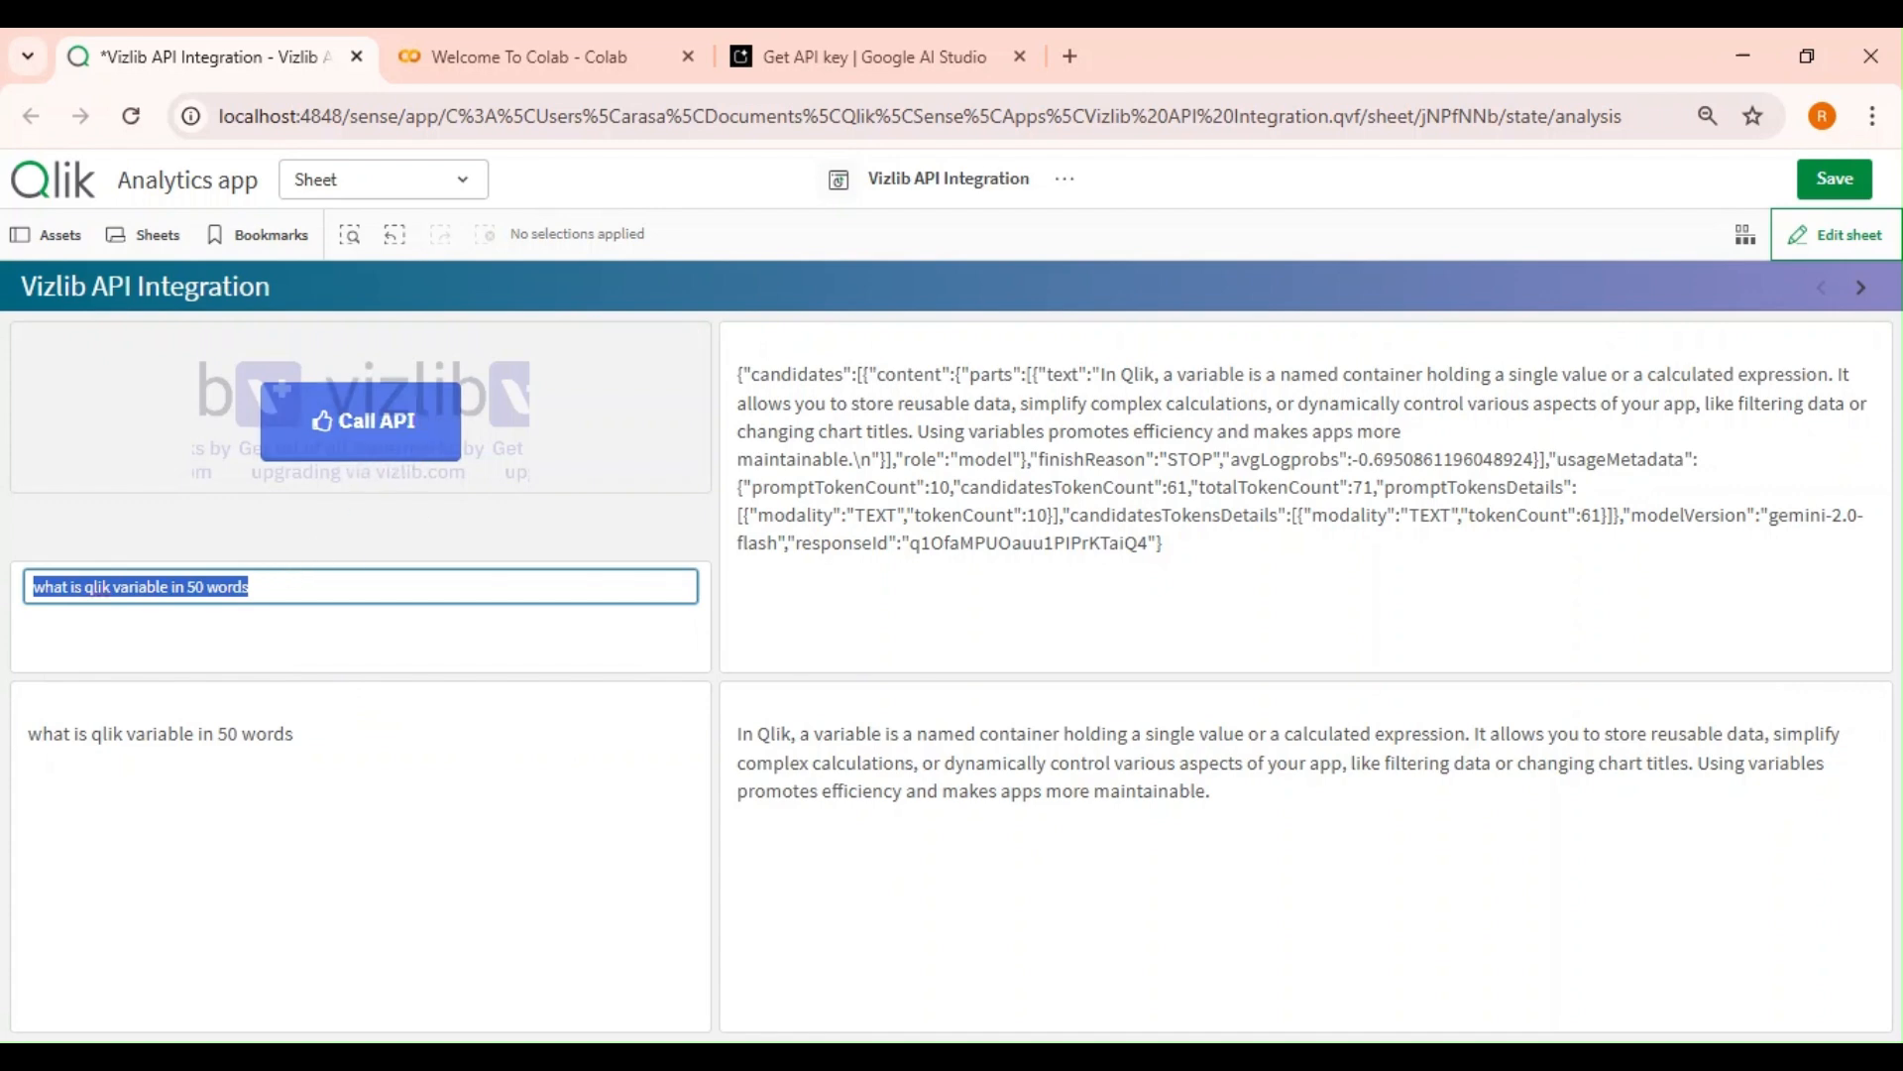
type("what is 2 +2")
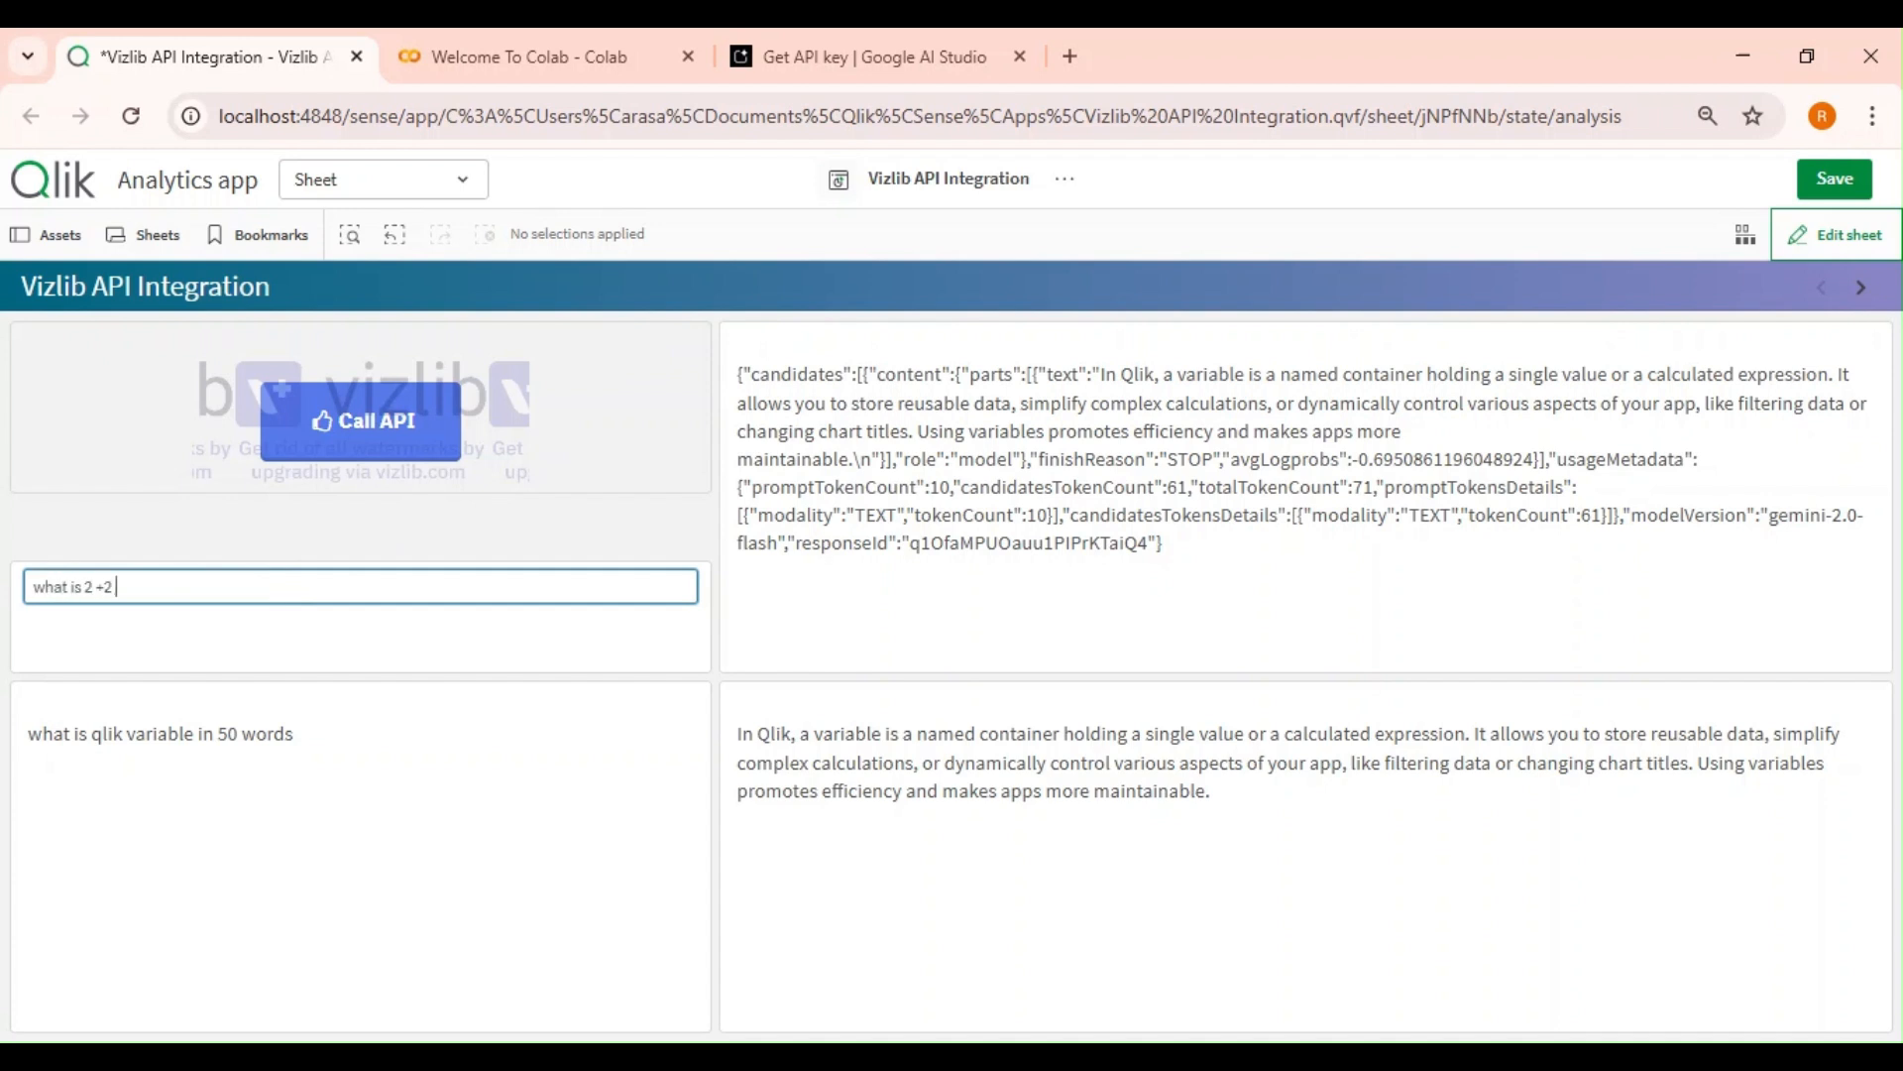
key("Return")
left_click(394, 428)
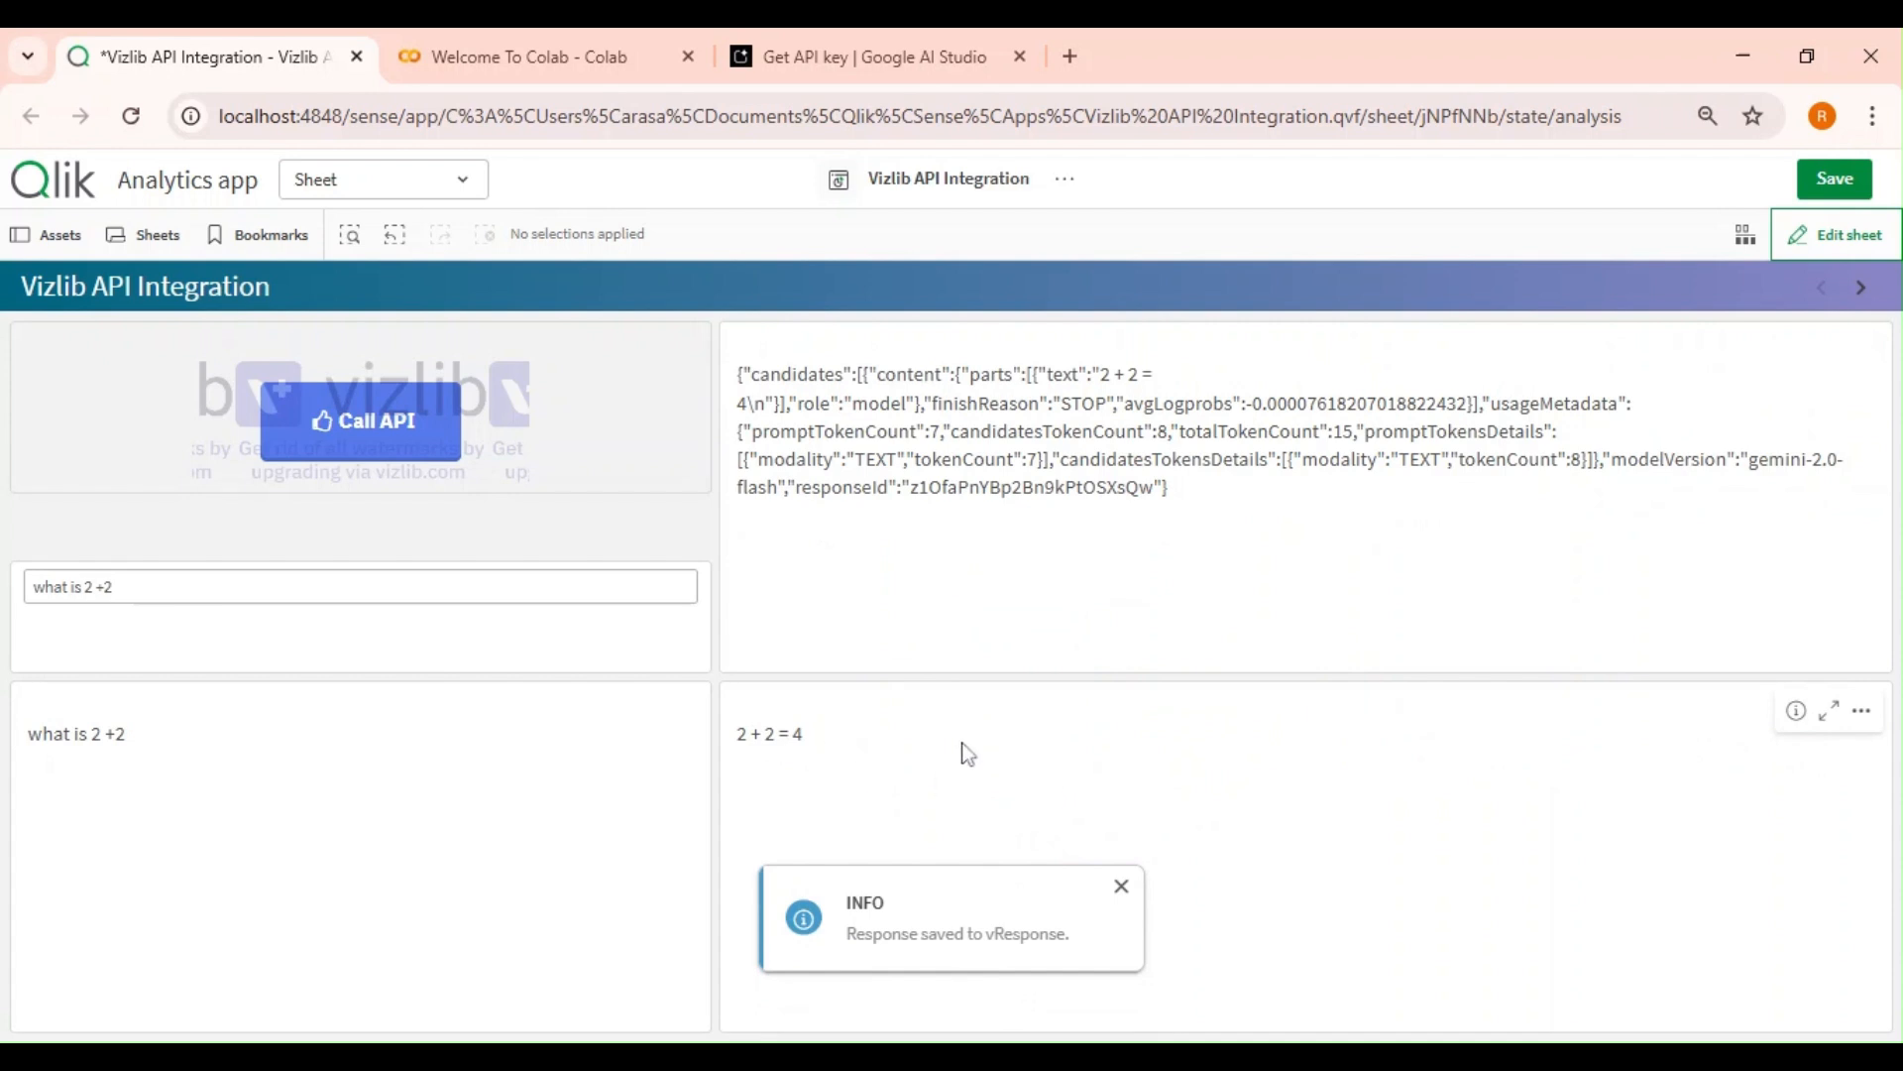
Open the data model viewer in a new tab and preview the Data table's fields and rows.
left_click(466, 189)
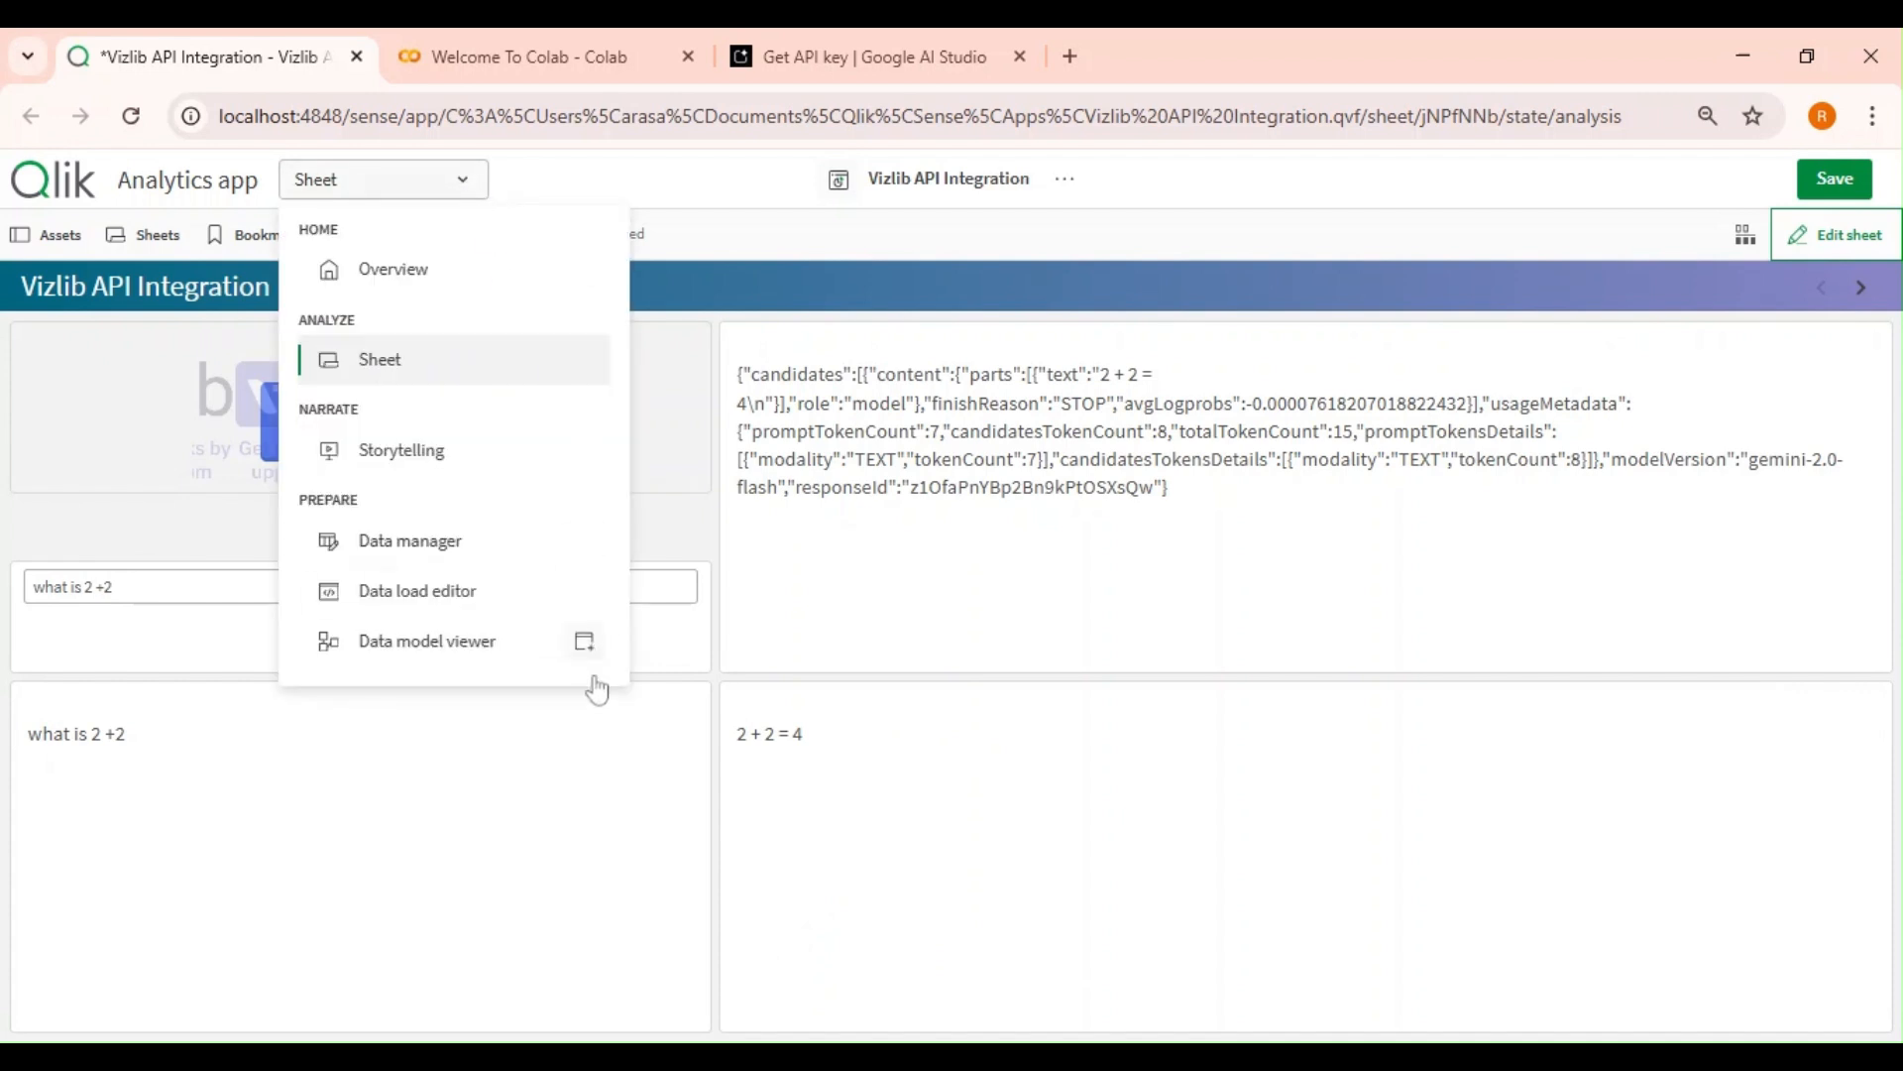
left_click(585, 643)
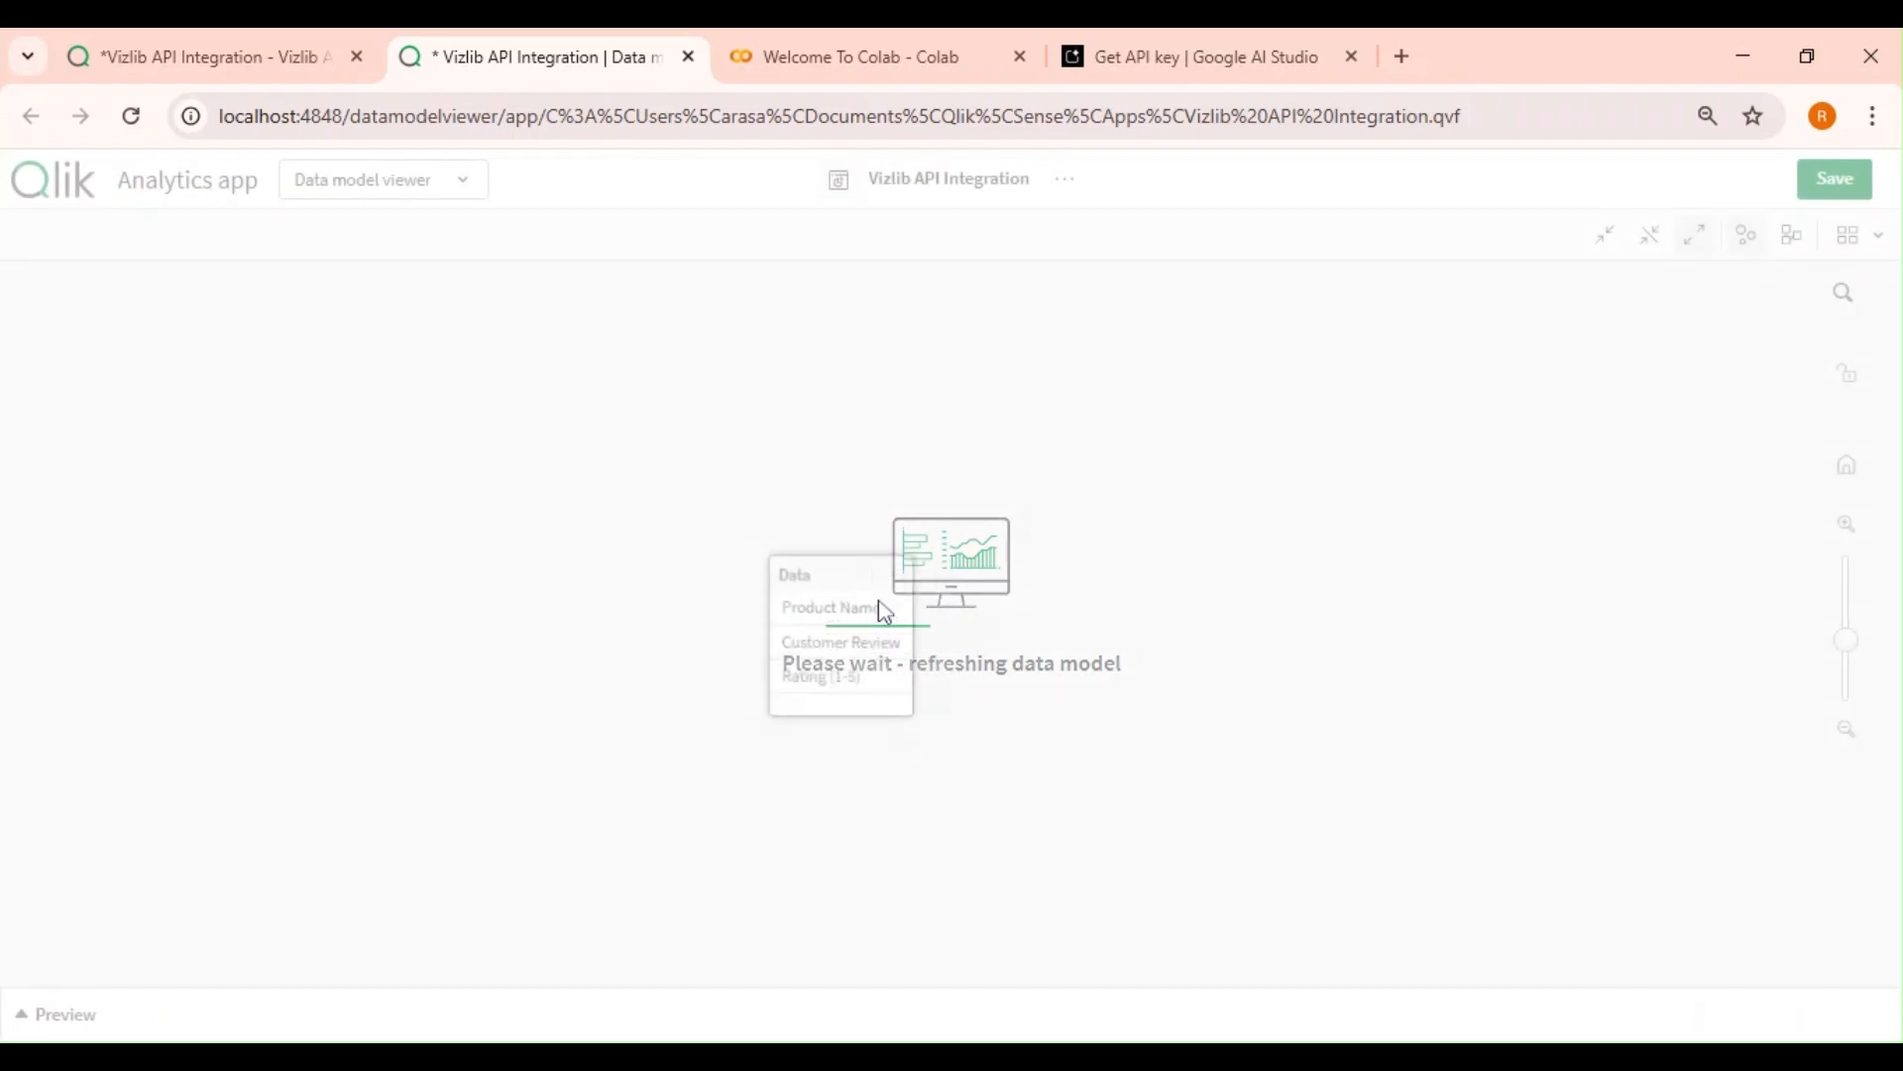
left_click(115, 1009)
left_click_drag(829, 575, 651, 353)
scroll(532, 843, "down", 2)
scroll(533, 843, "up", 2)
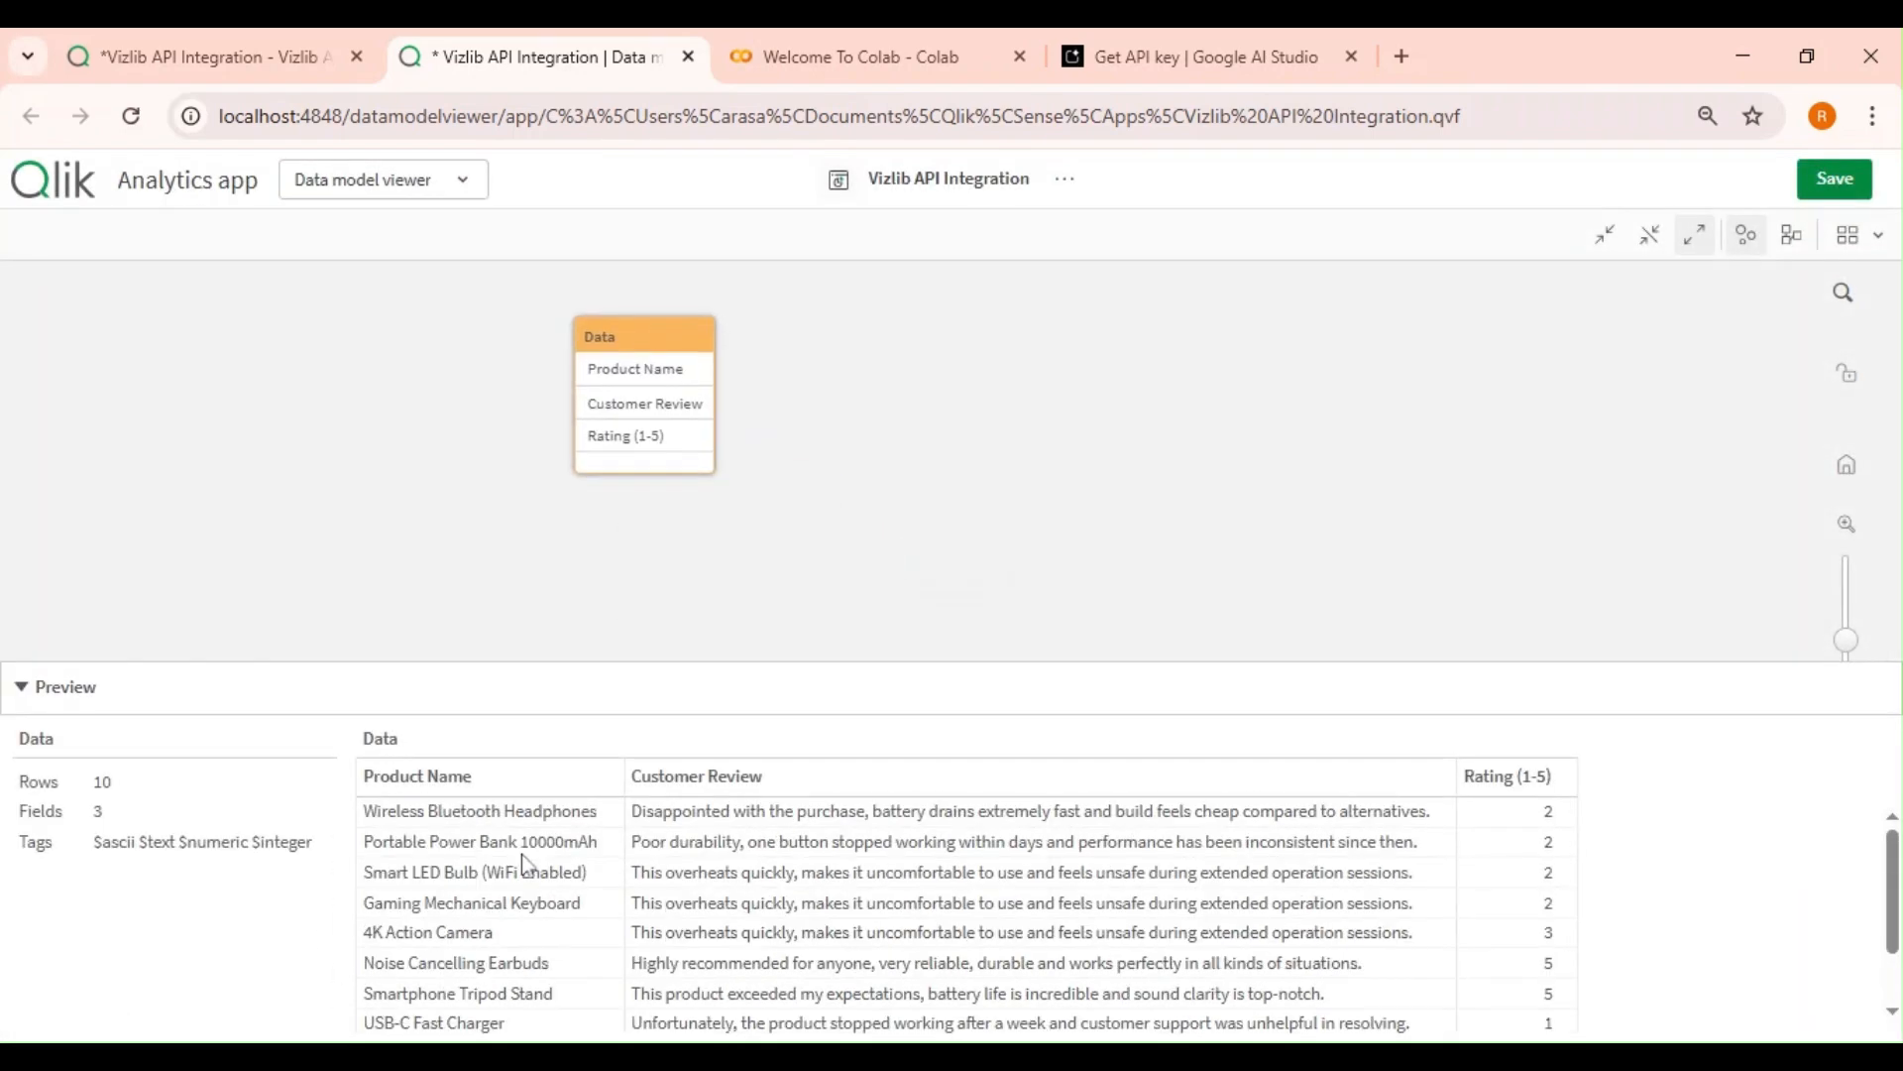
scroll(759, 910, "down", 2)
scroll(760, 910, "up", 2)
scroll(933, 897, "down", 2)
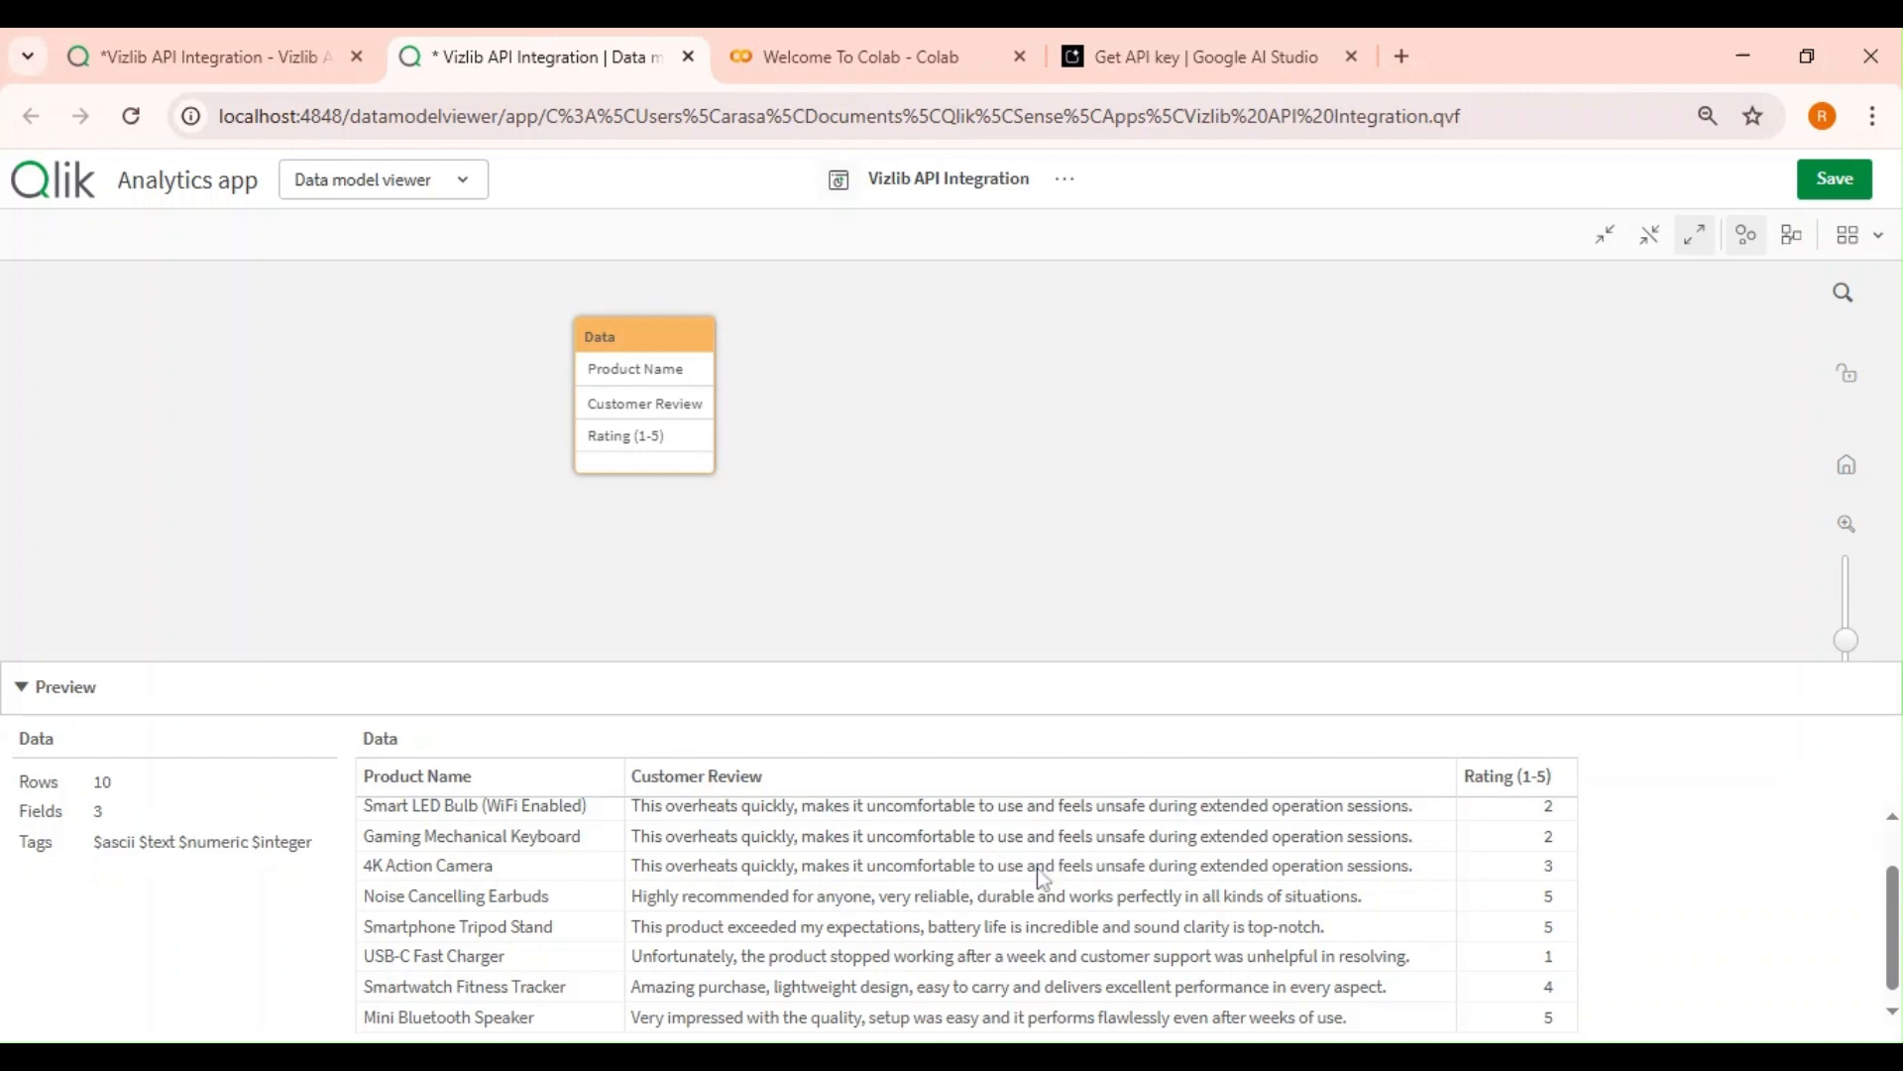
Return to the sheet in edit mode and move the prompt text object to the bottom of the left column, keeping the response text full height.
left_click(230, 51)
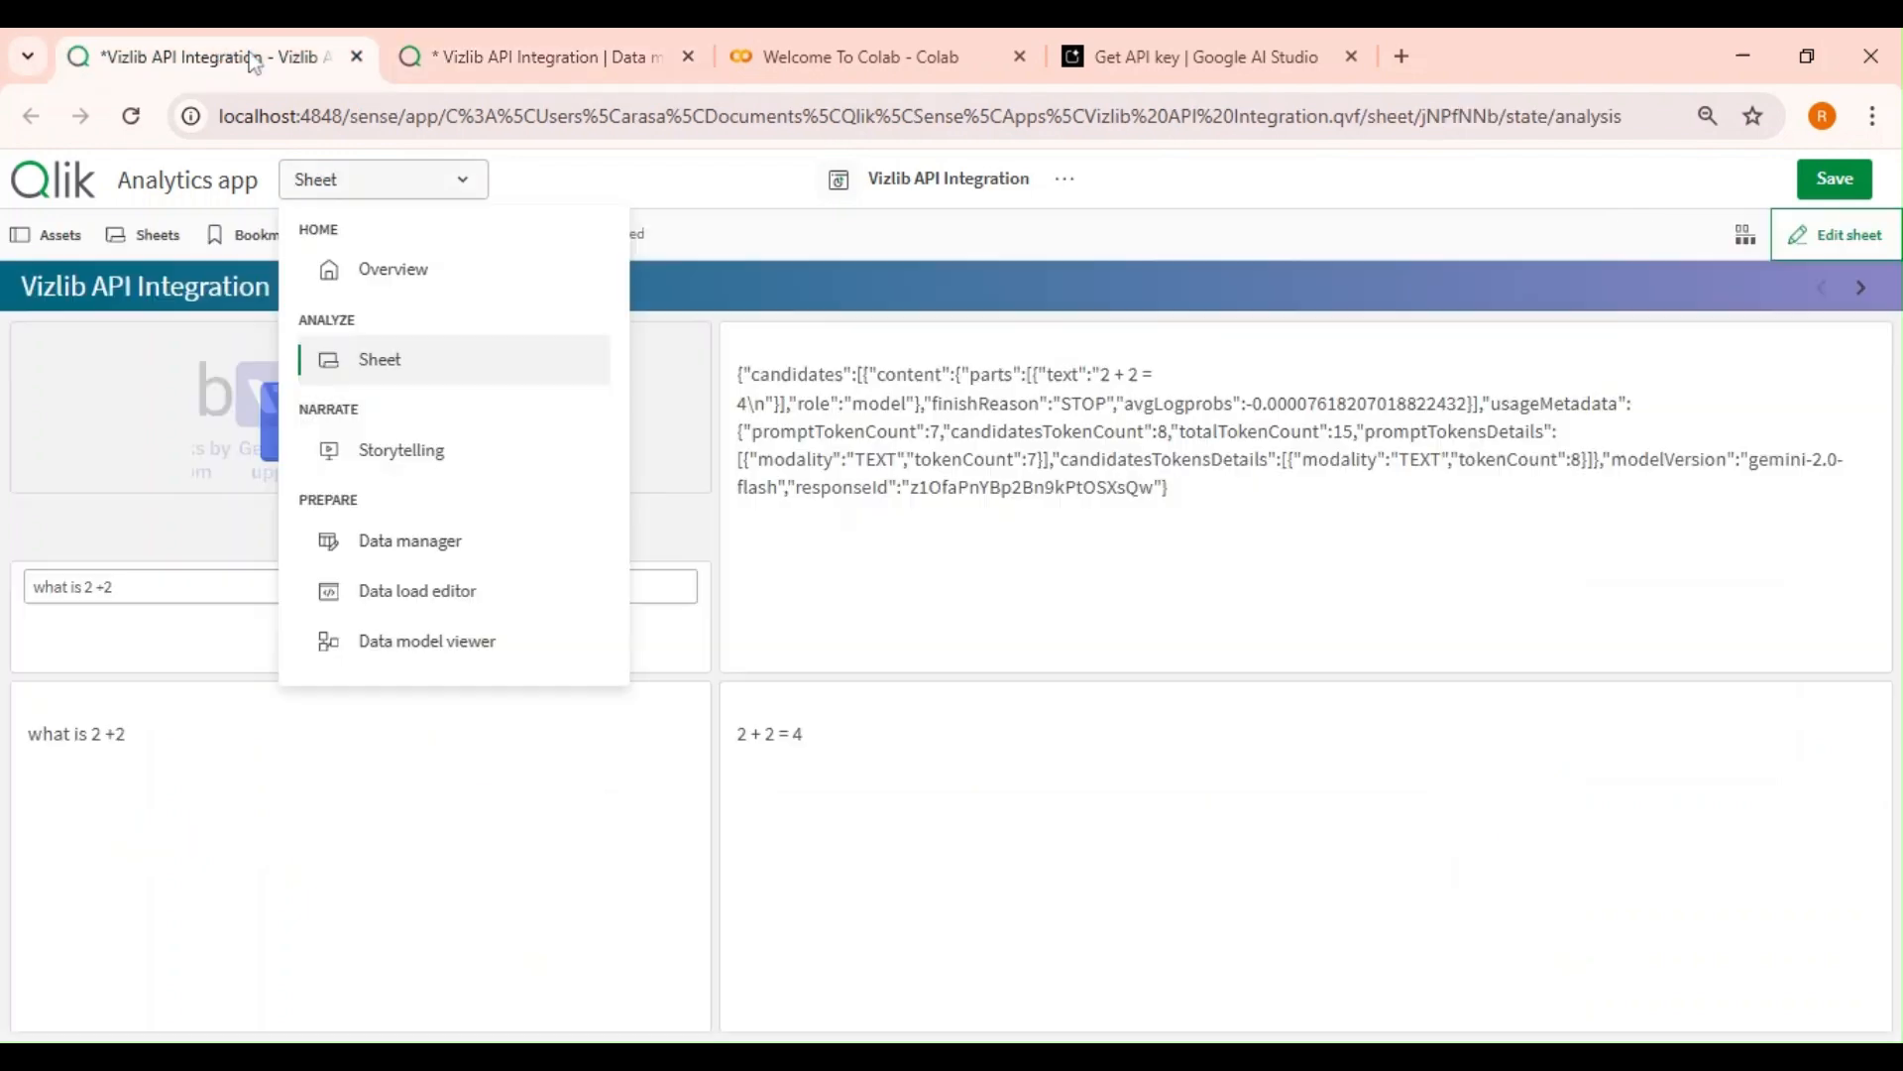
left_click(1839, 235)
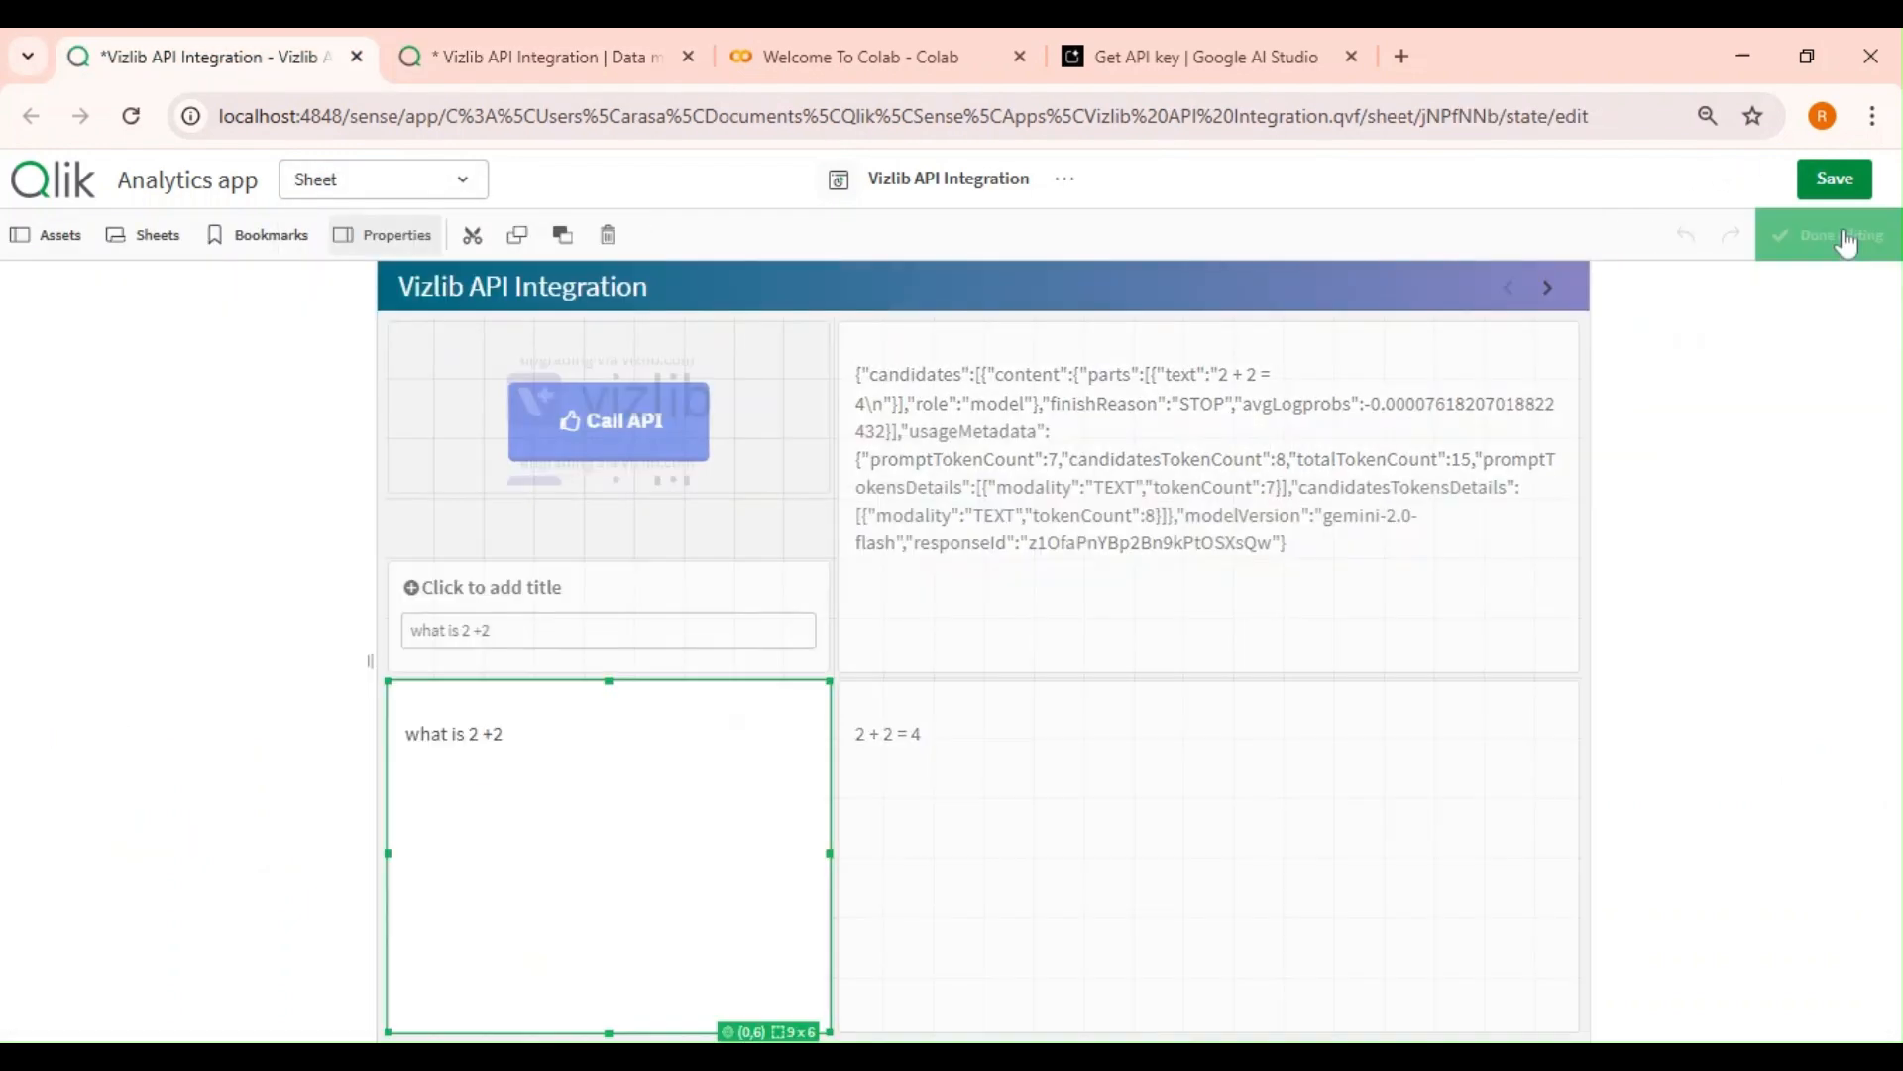
left_click(1062, 828)
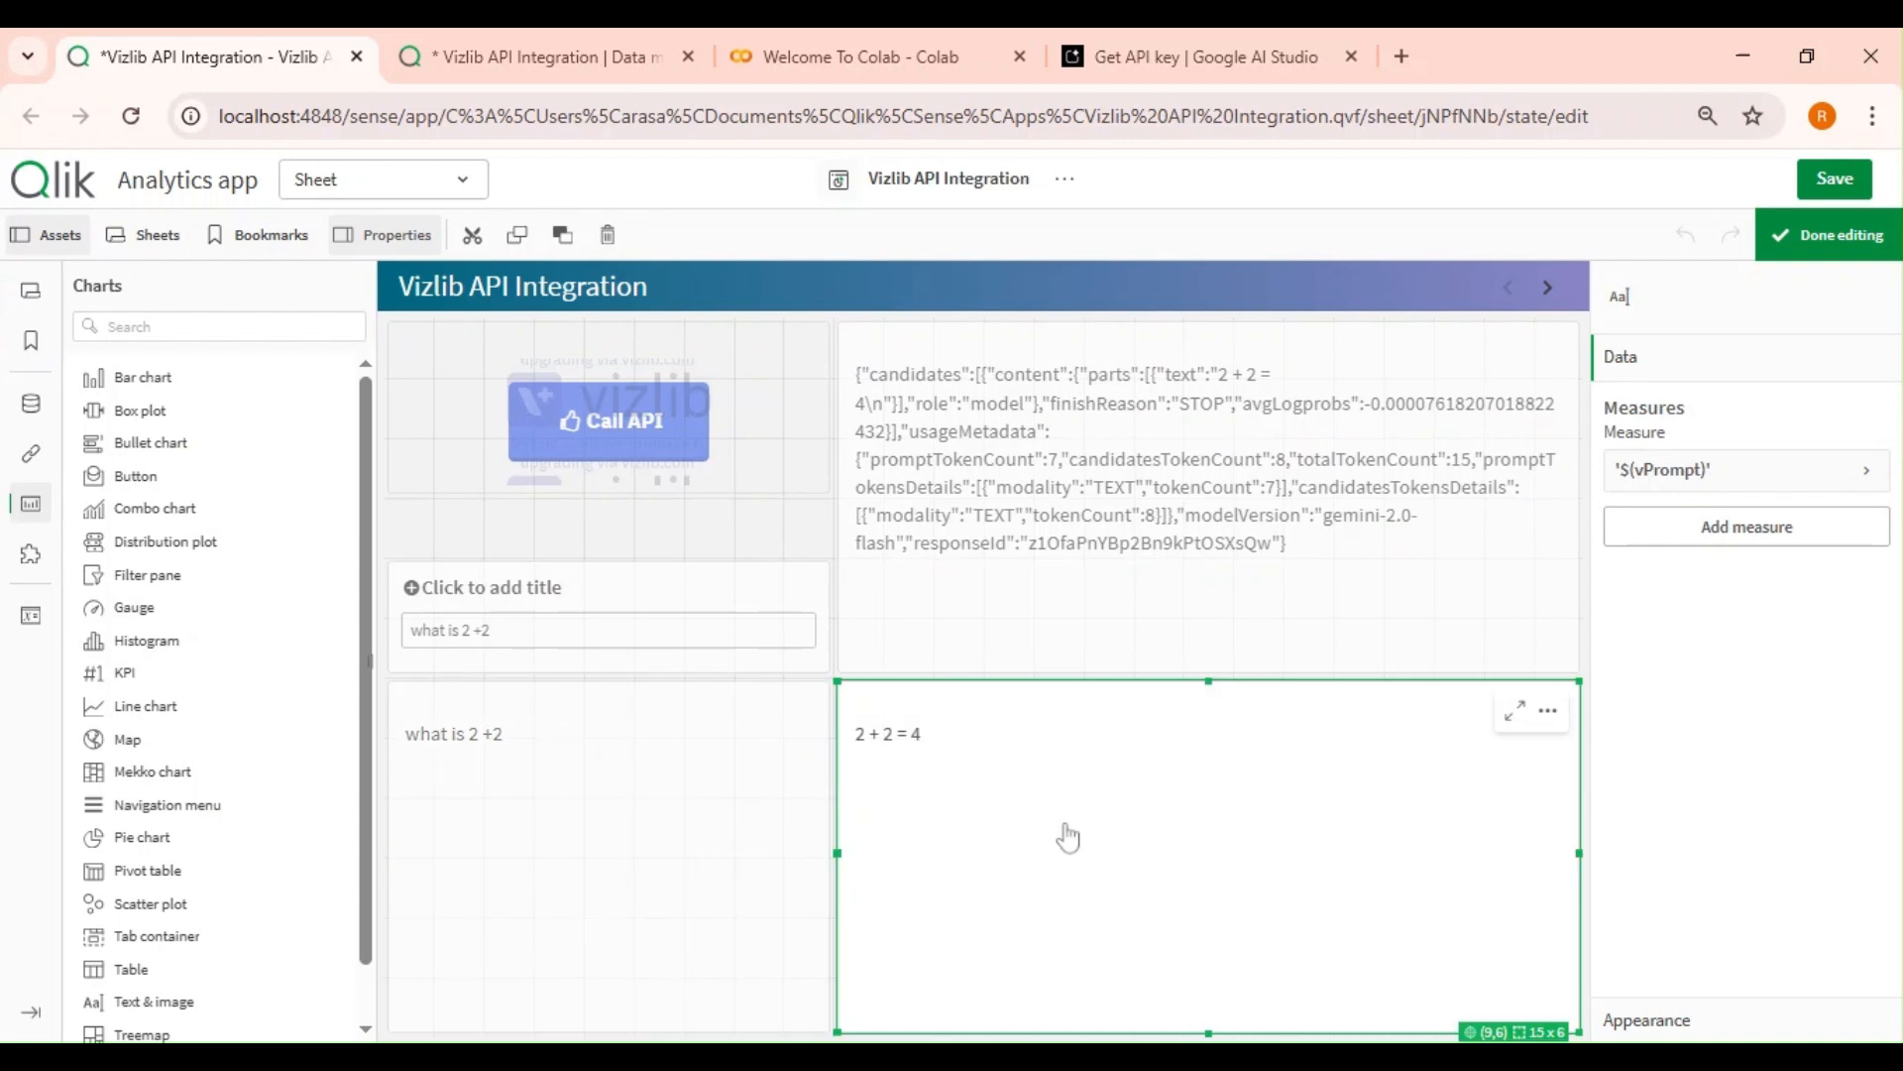
left_click_drag(1217, 1031, 1209, 868)
left_click(562, 731)
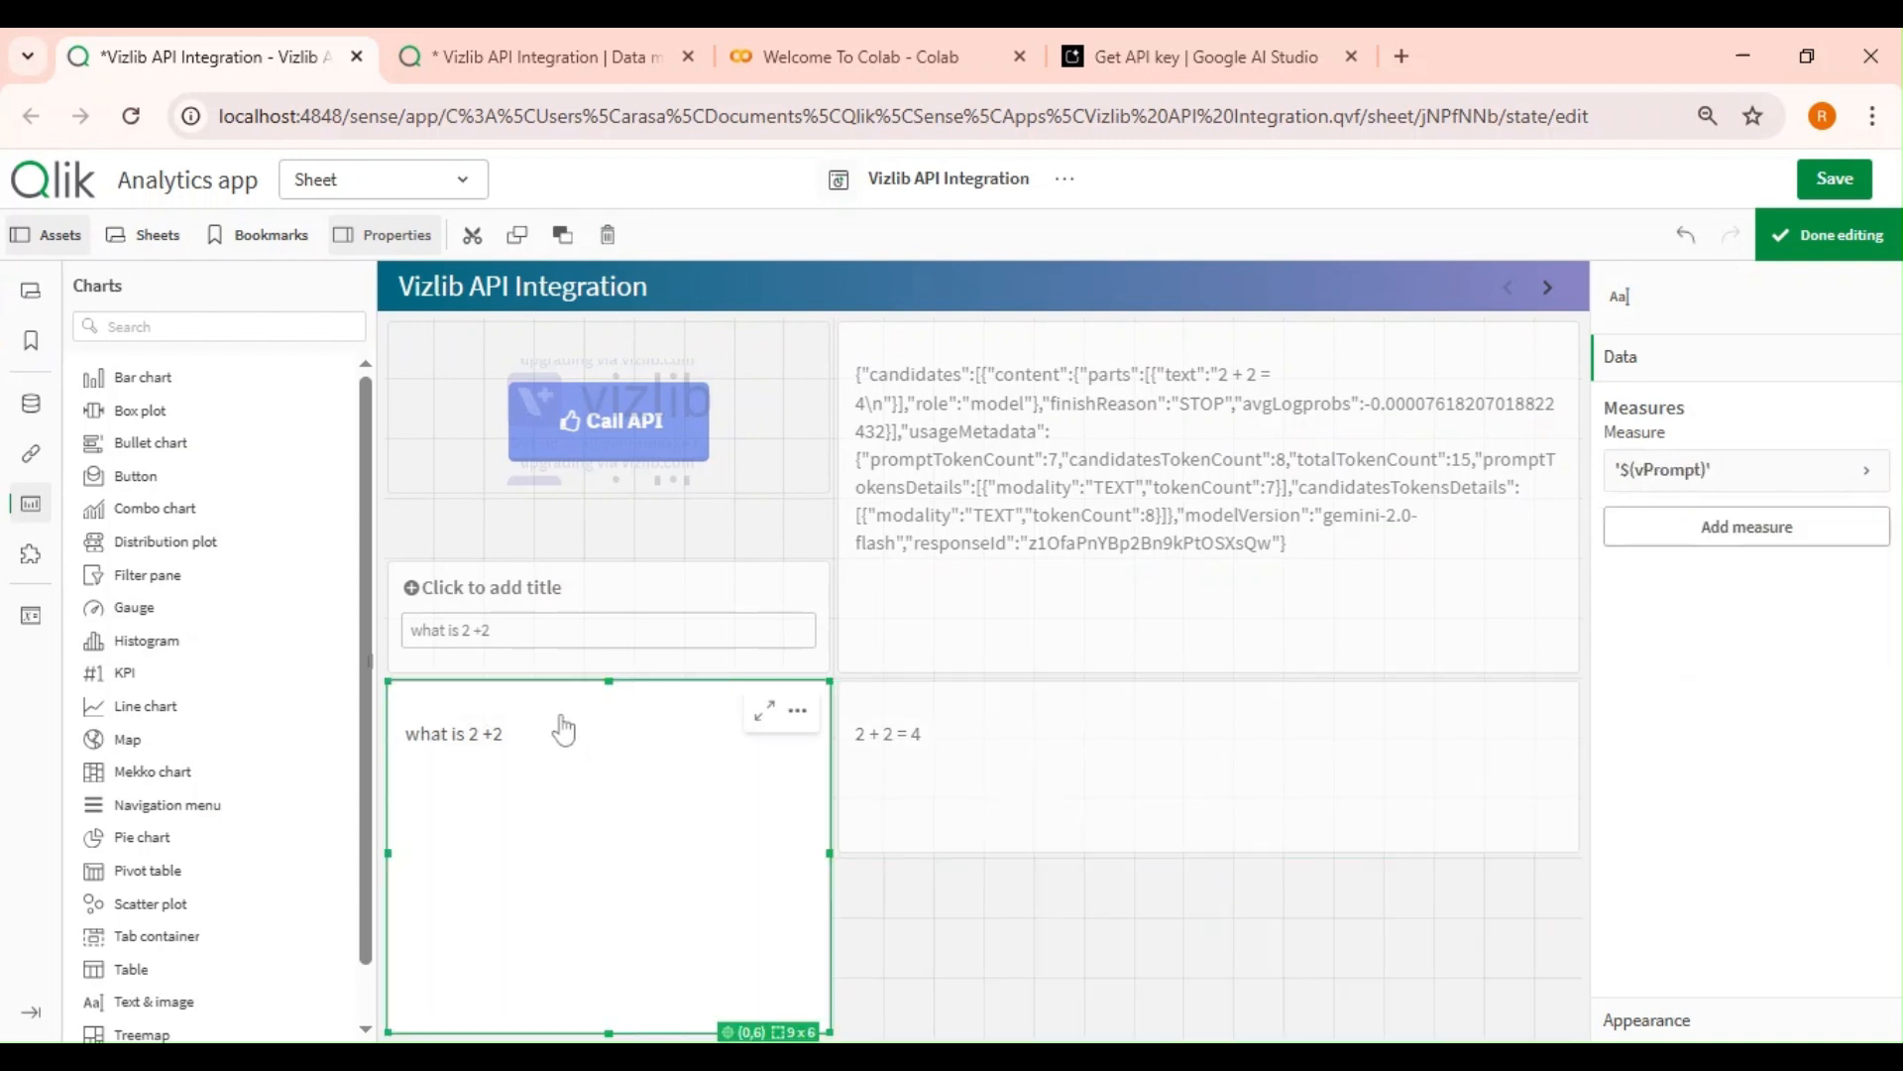
left_click_drag(608, 680, 635, 912)
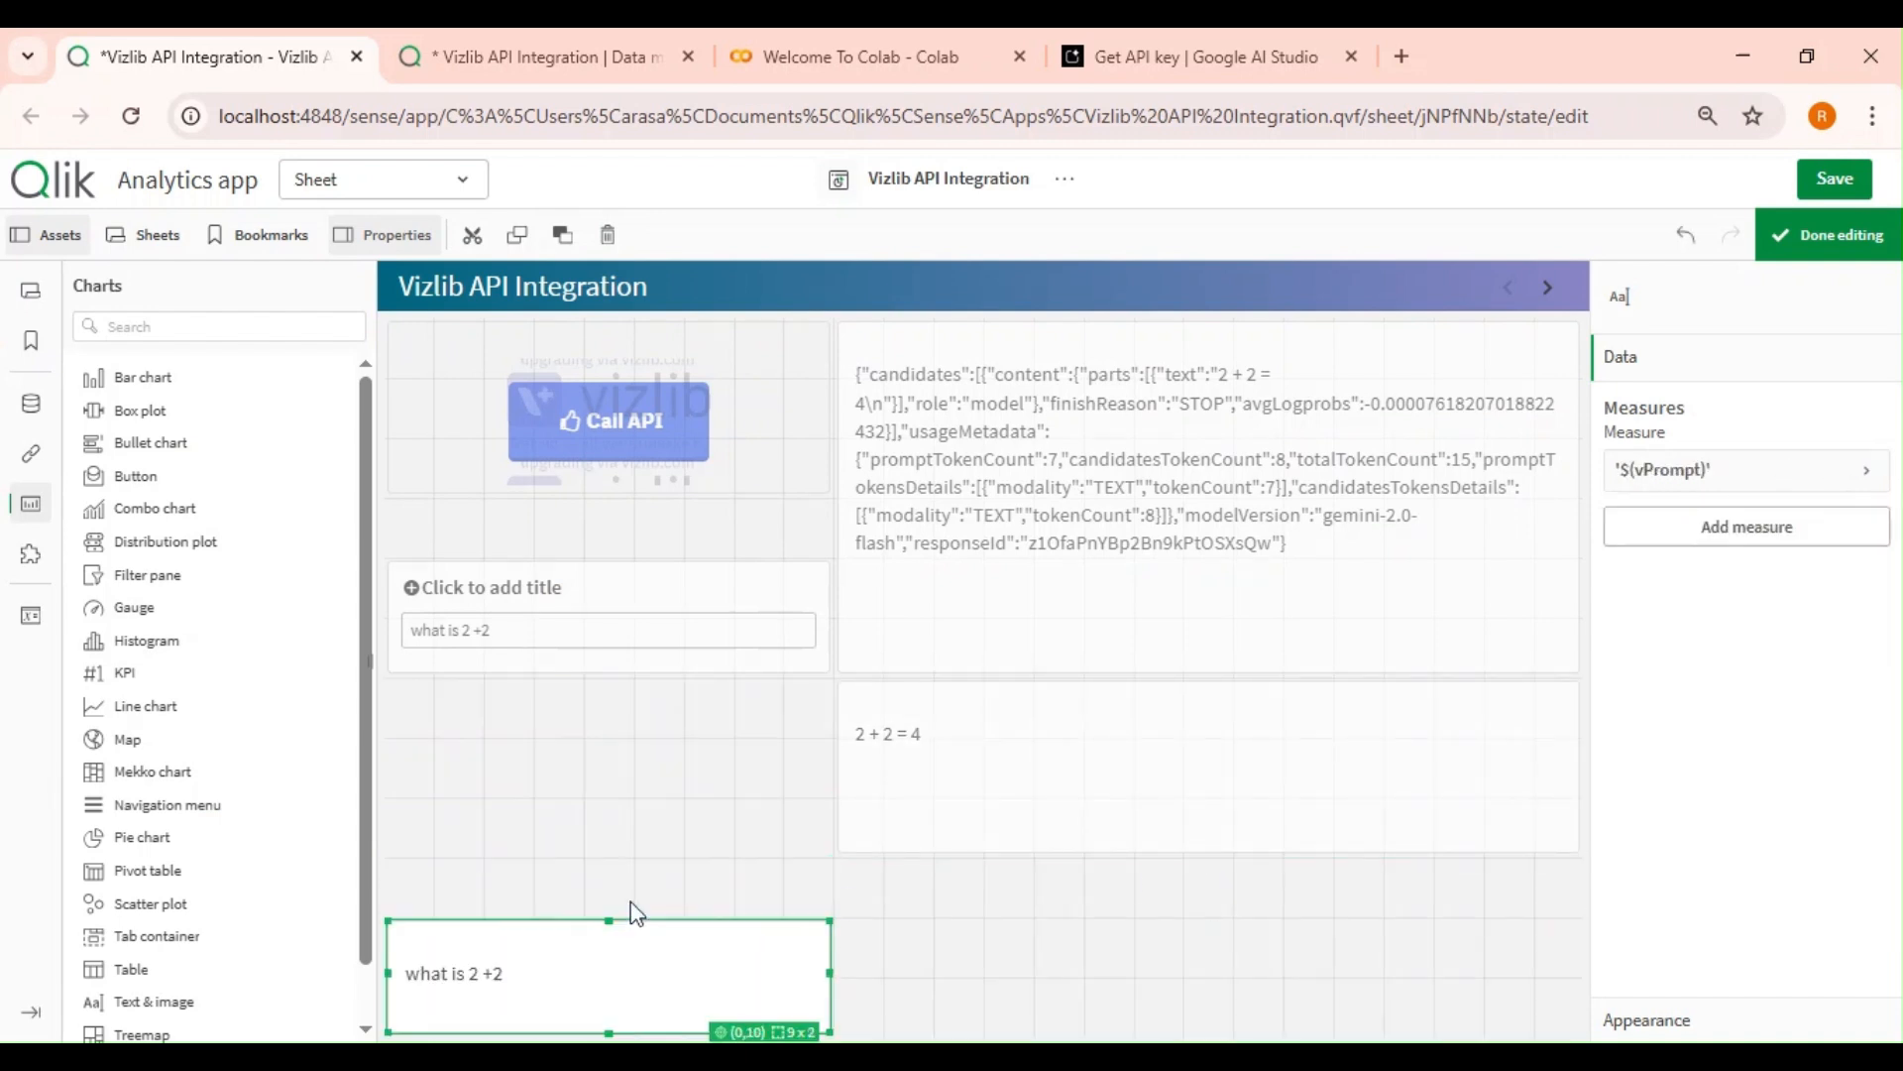
left_click(1086, 830)
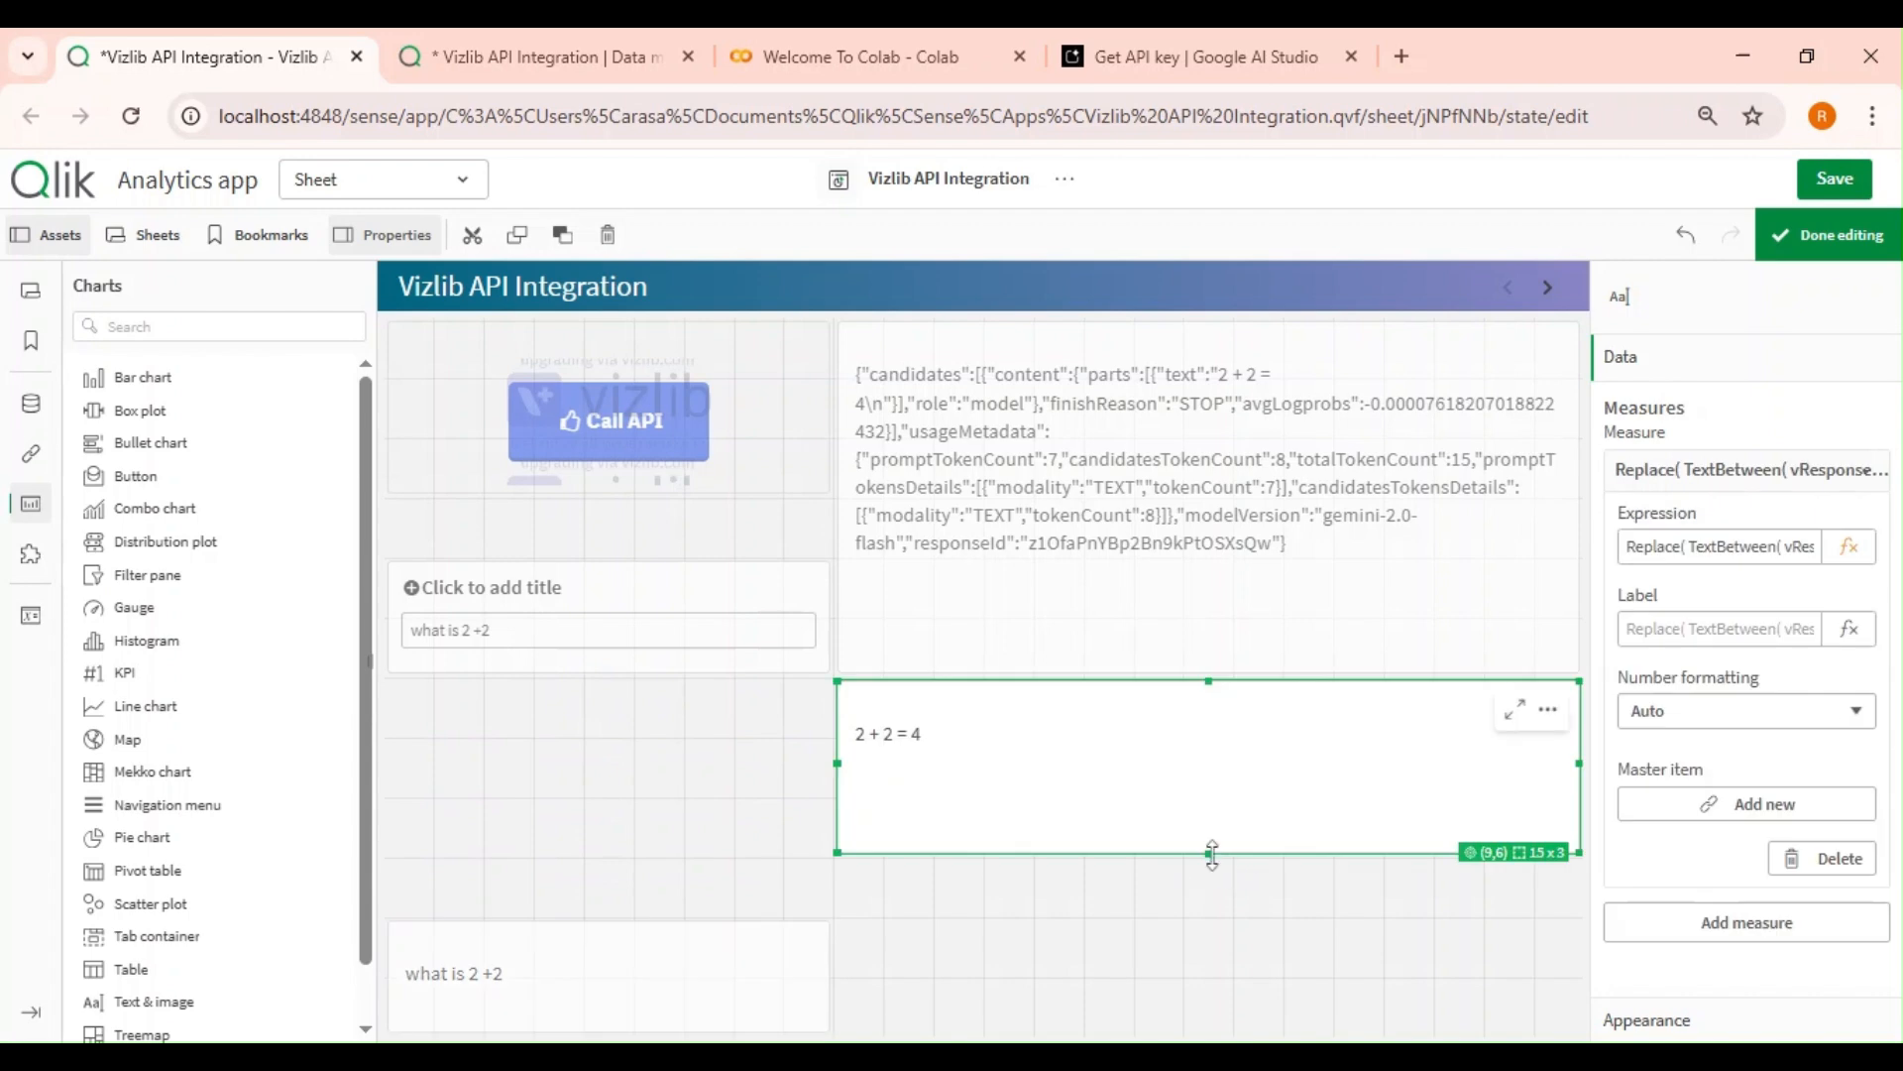
left_click_drag(1211, 852, 1234, 1024)
Shrink the Call API button and move the variable input box up directly beneath it with a smaller height.
left_click(640, 547)
left_click(631, 486)
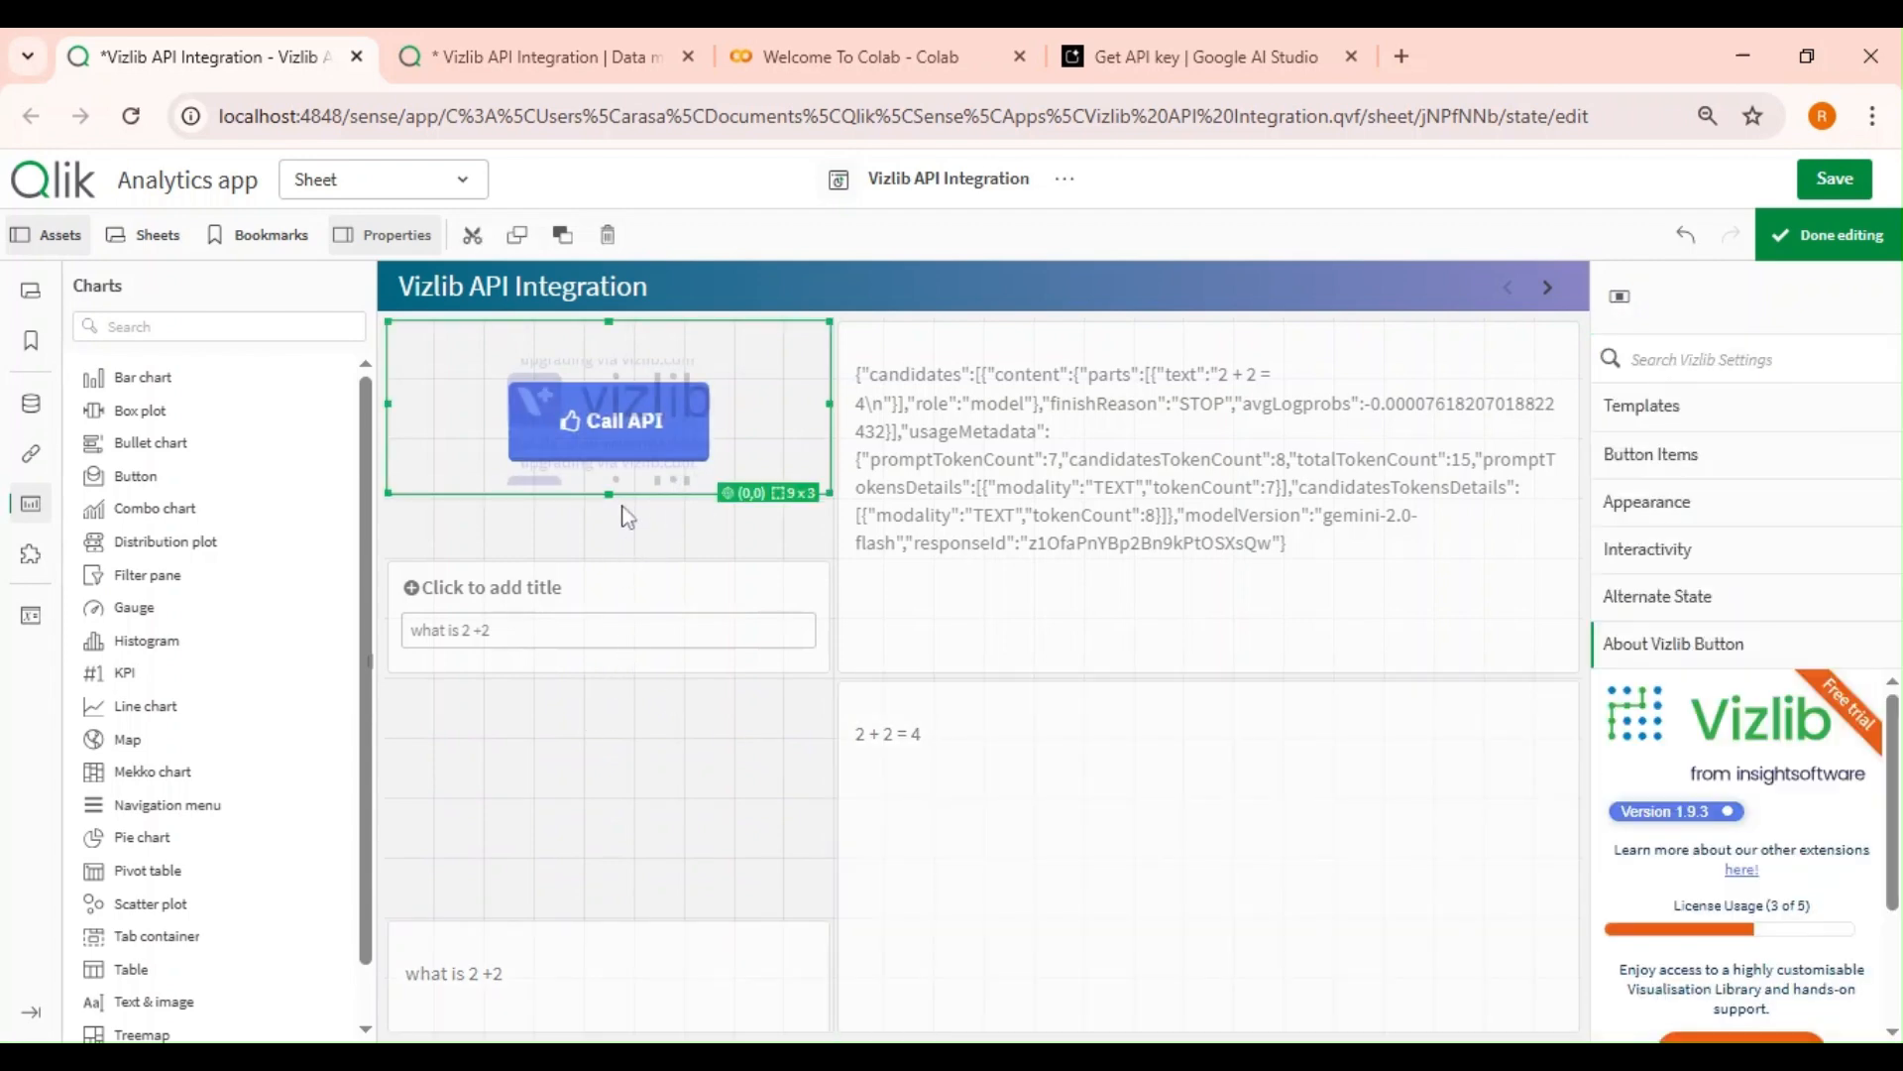
left_click_drag(608, 493, 617, 436)
left_click(610, 593)
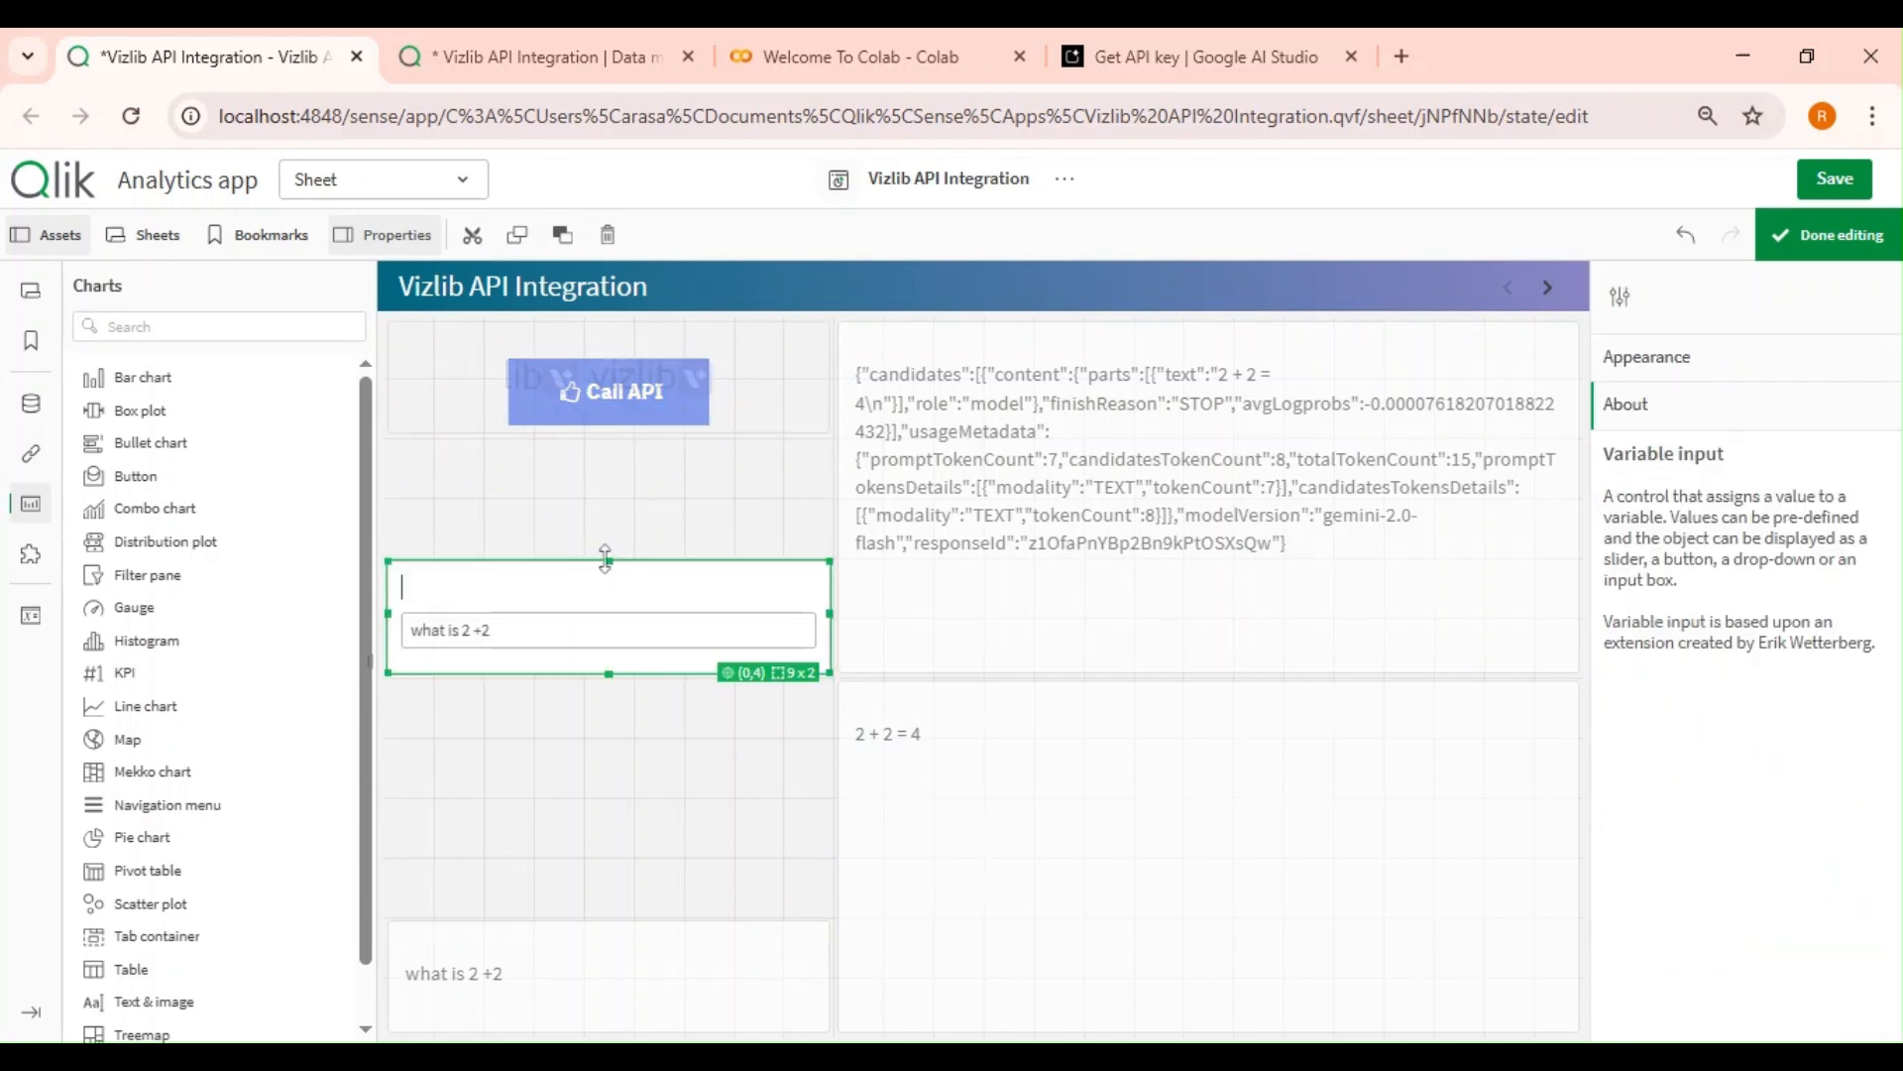
left_click_drag(606, 561, 622, 446)
left_click_drag(611, 675, 626, 566)
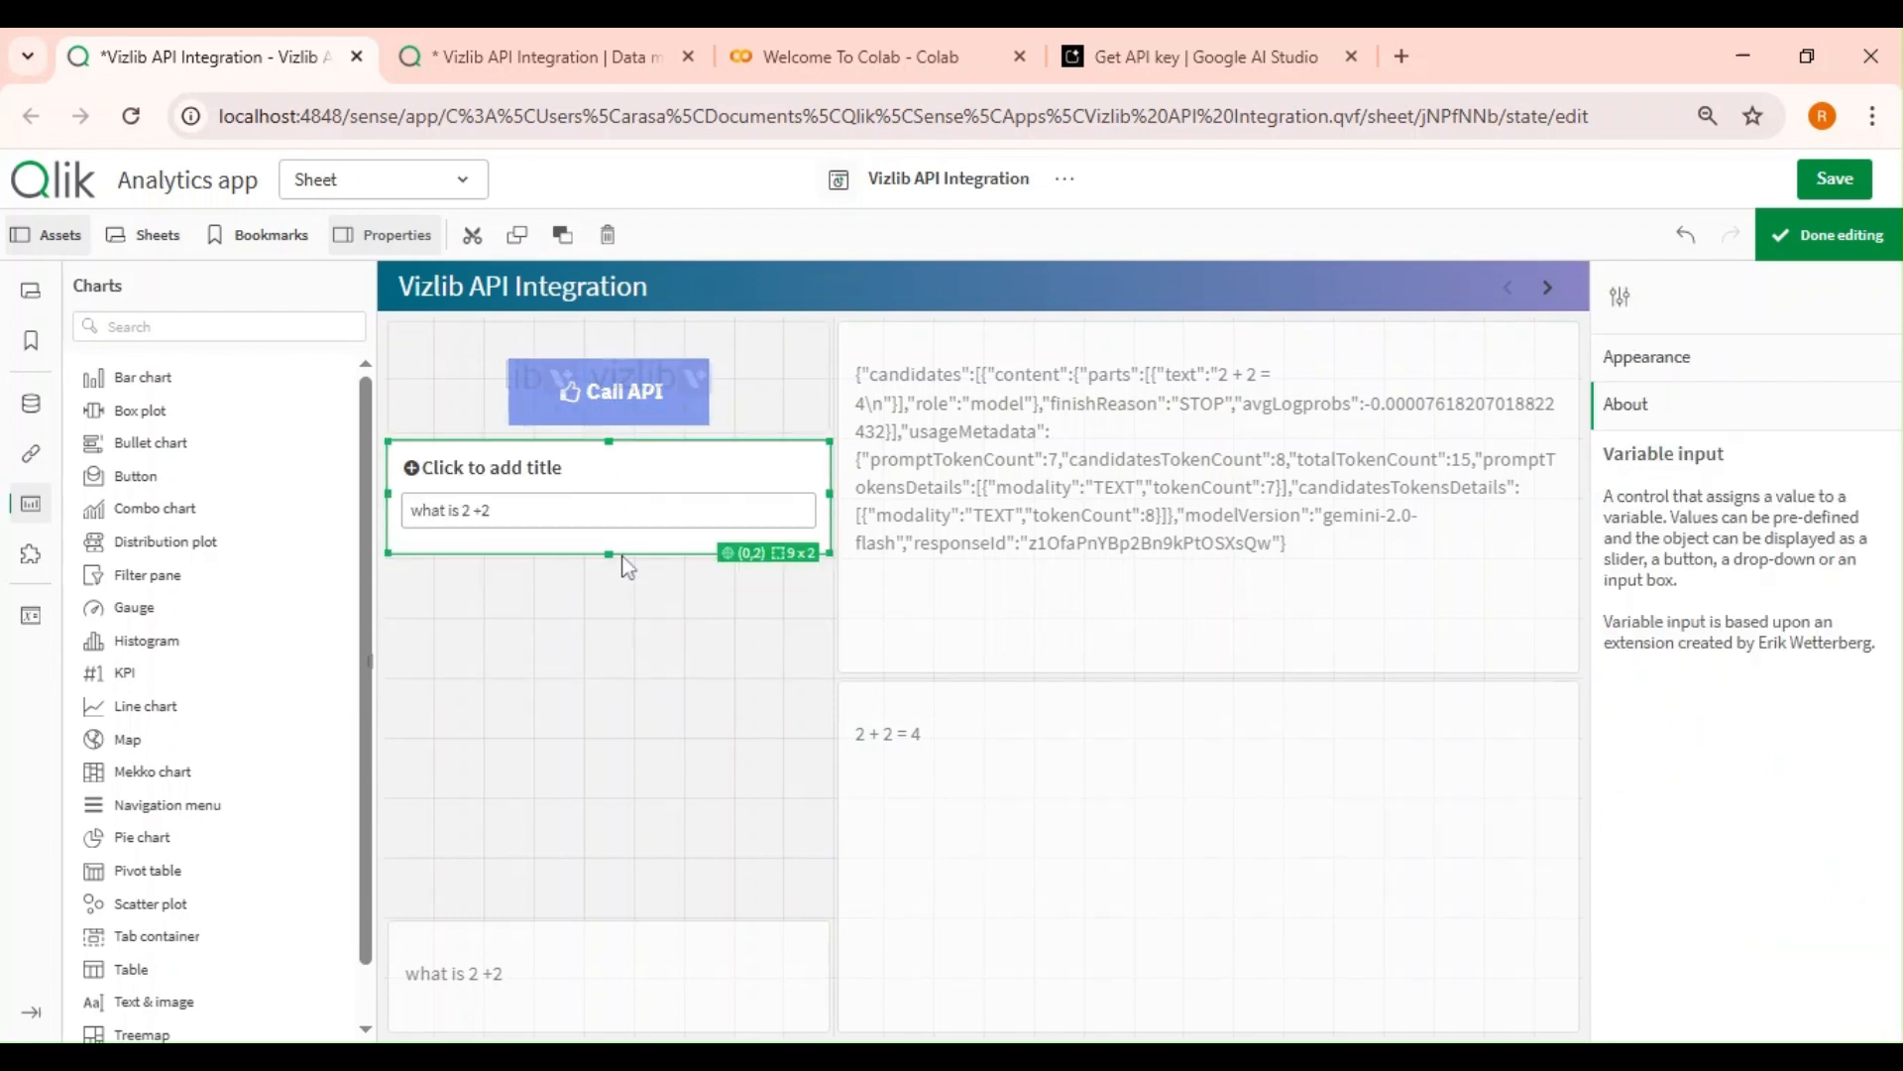
Add a Filter pane below the prompt input box with the Product Name and Customer Review fields.
left_click(198, 326)
type("fil")
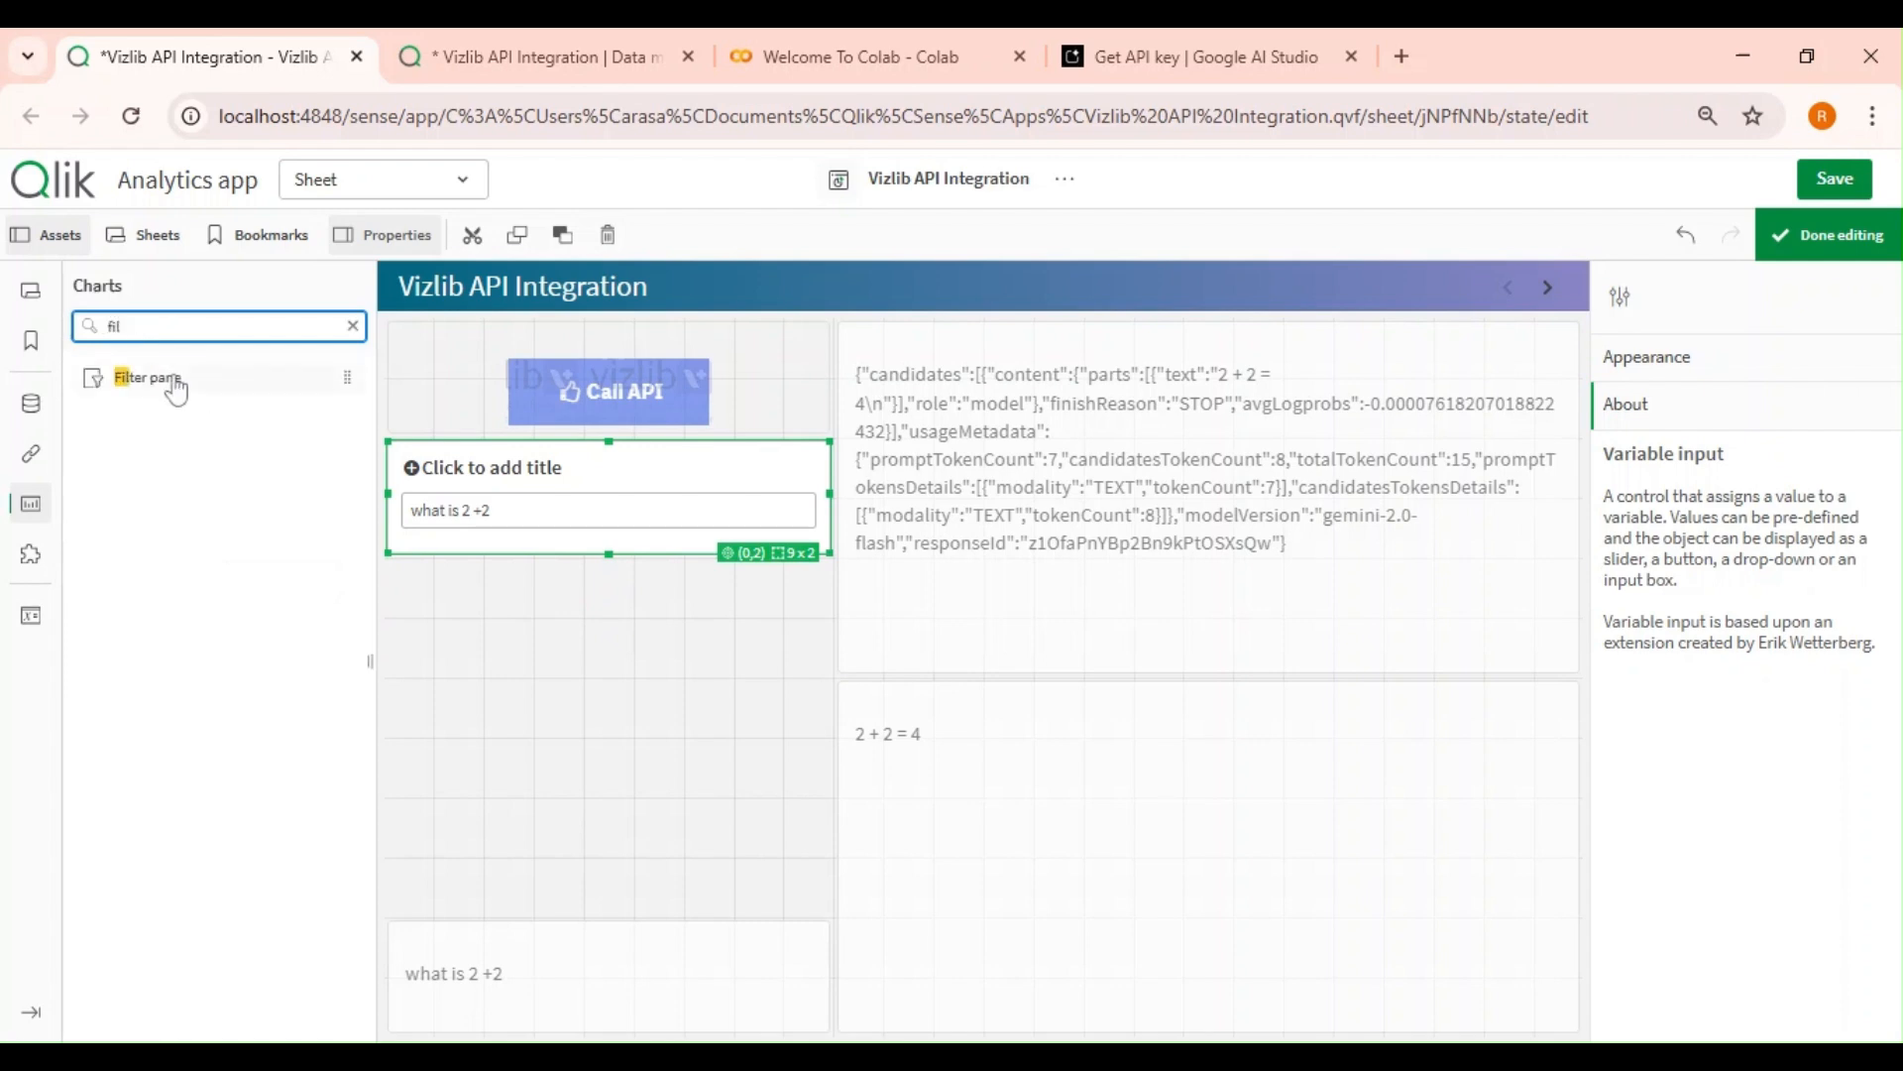
left_click_drag(176, 387, 602, 647)
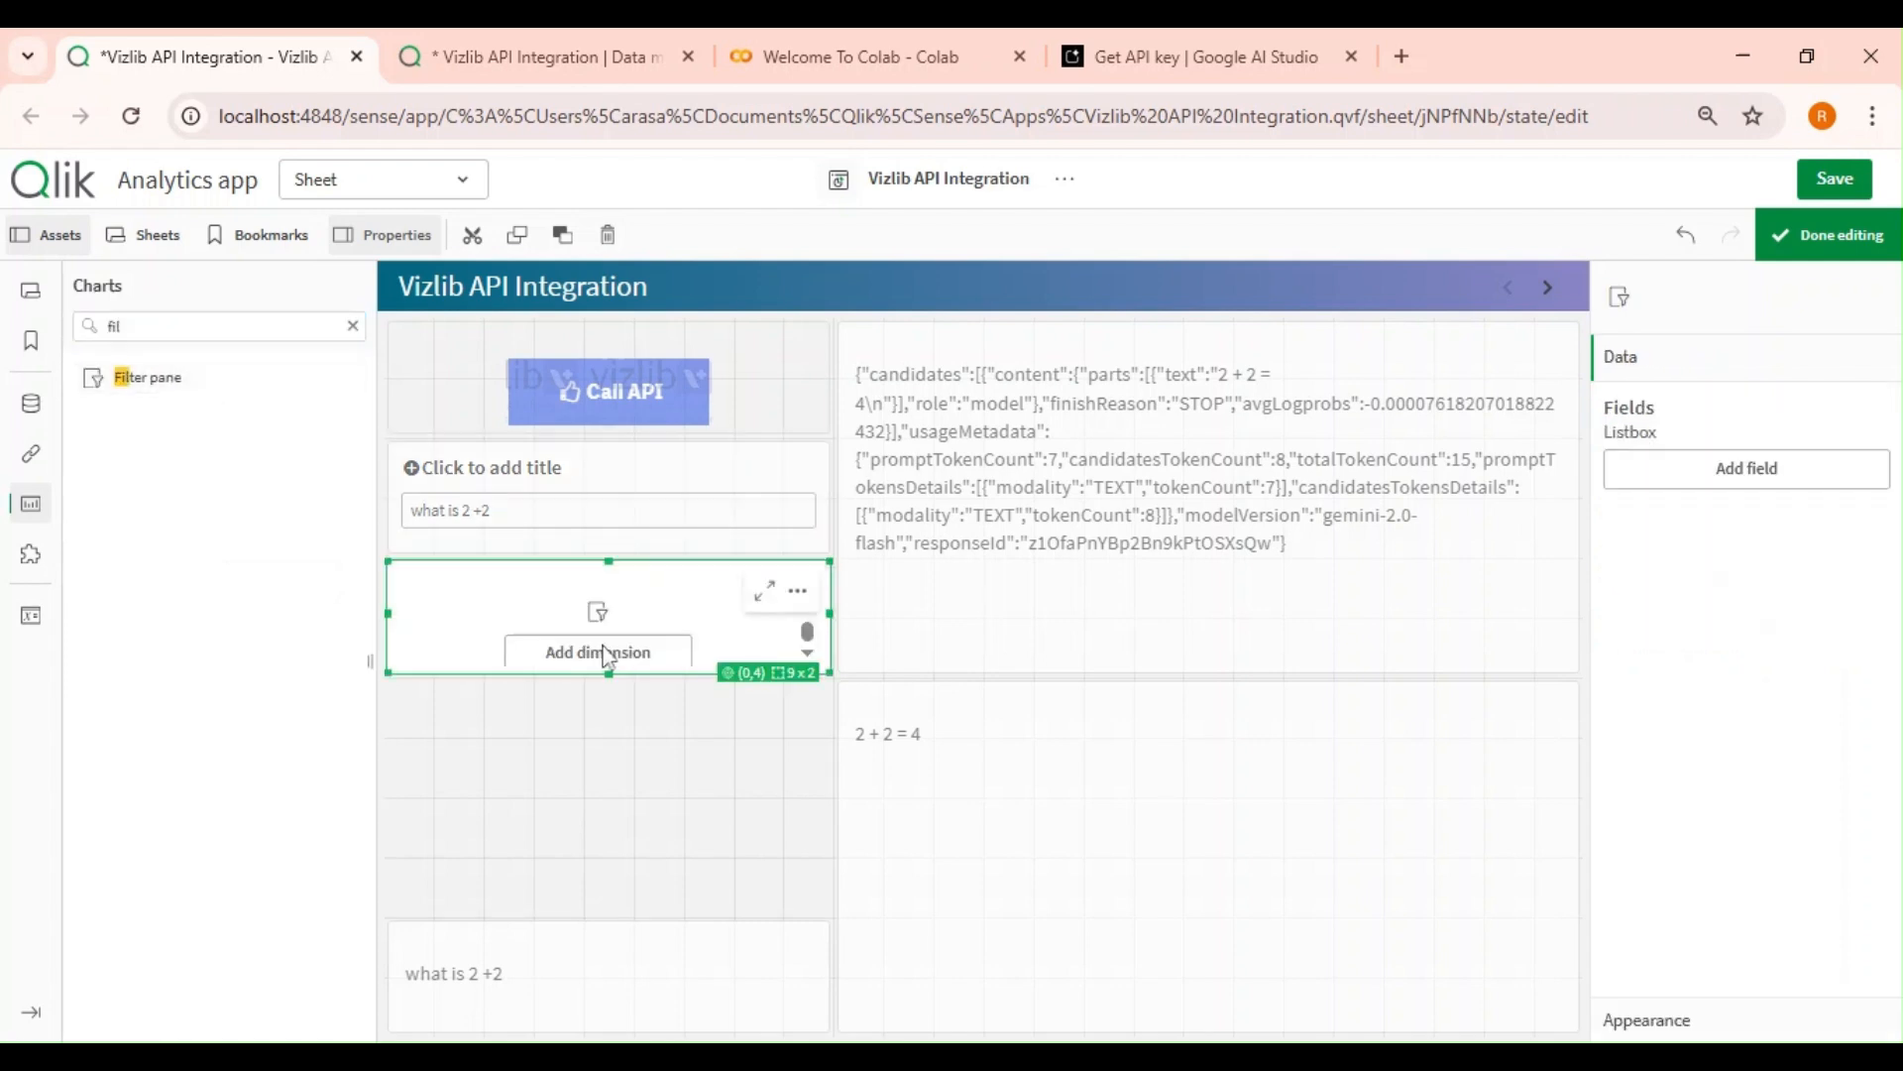
left_click(1790, 481)
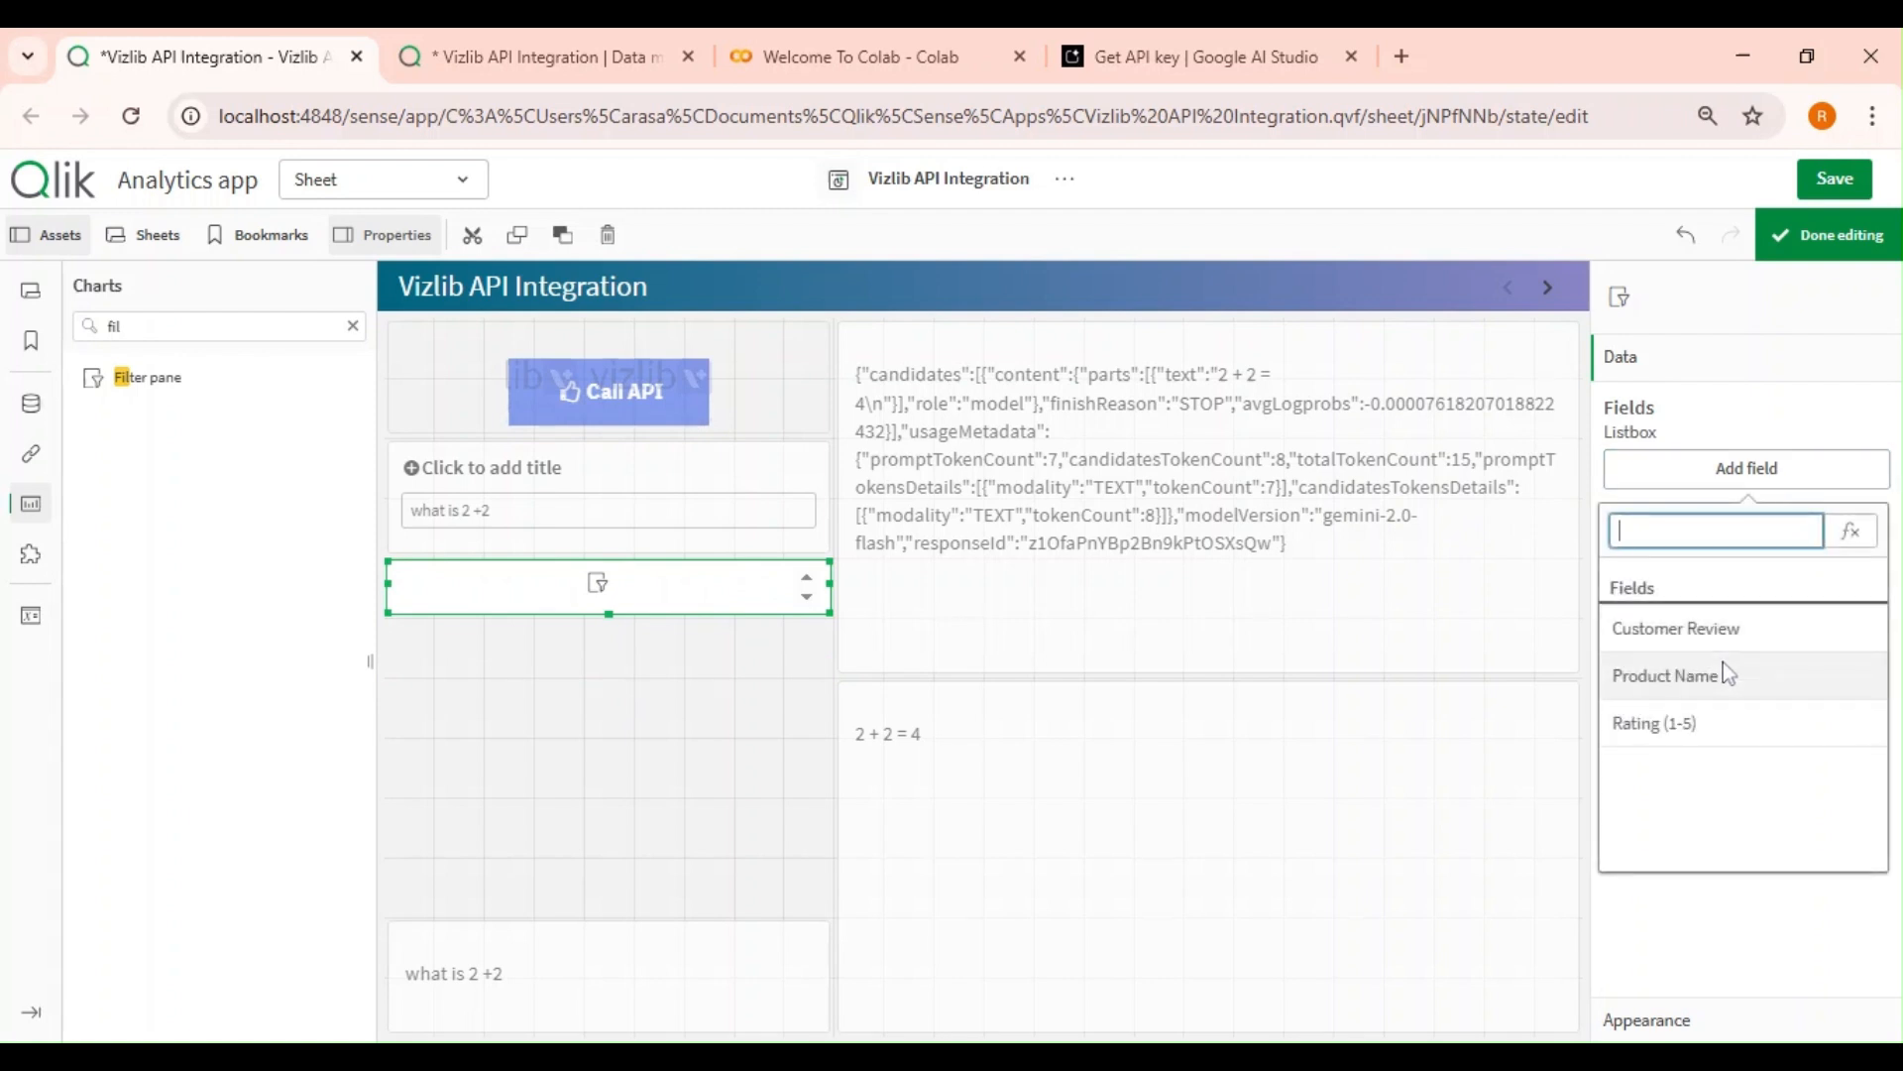
left_click(1725, 675)
left_click(1760, 531)
left_click(1735, 686)
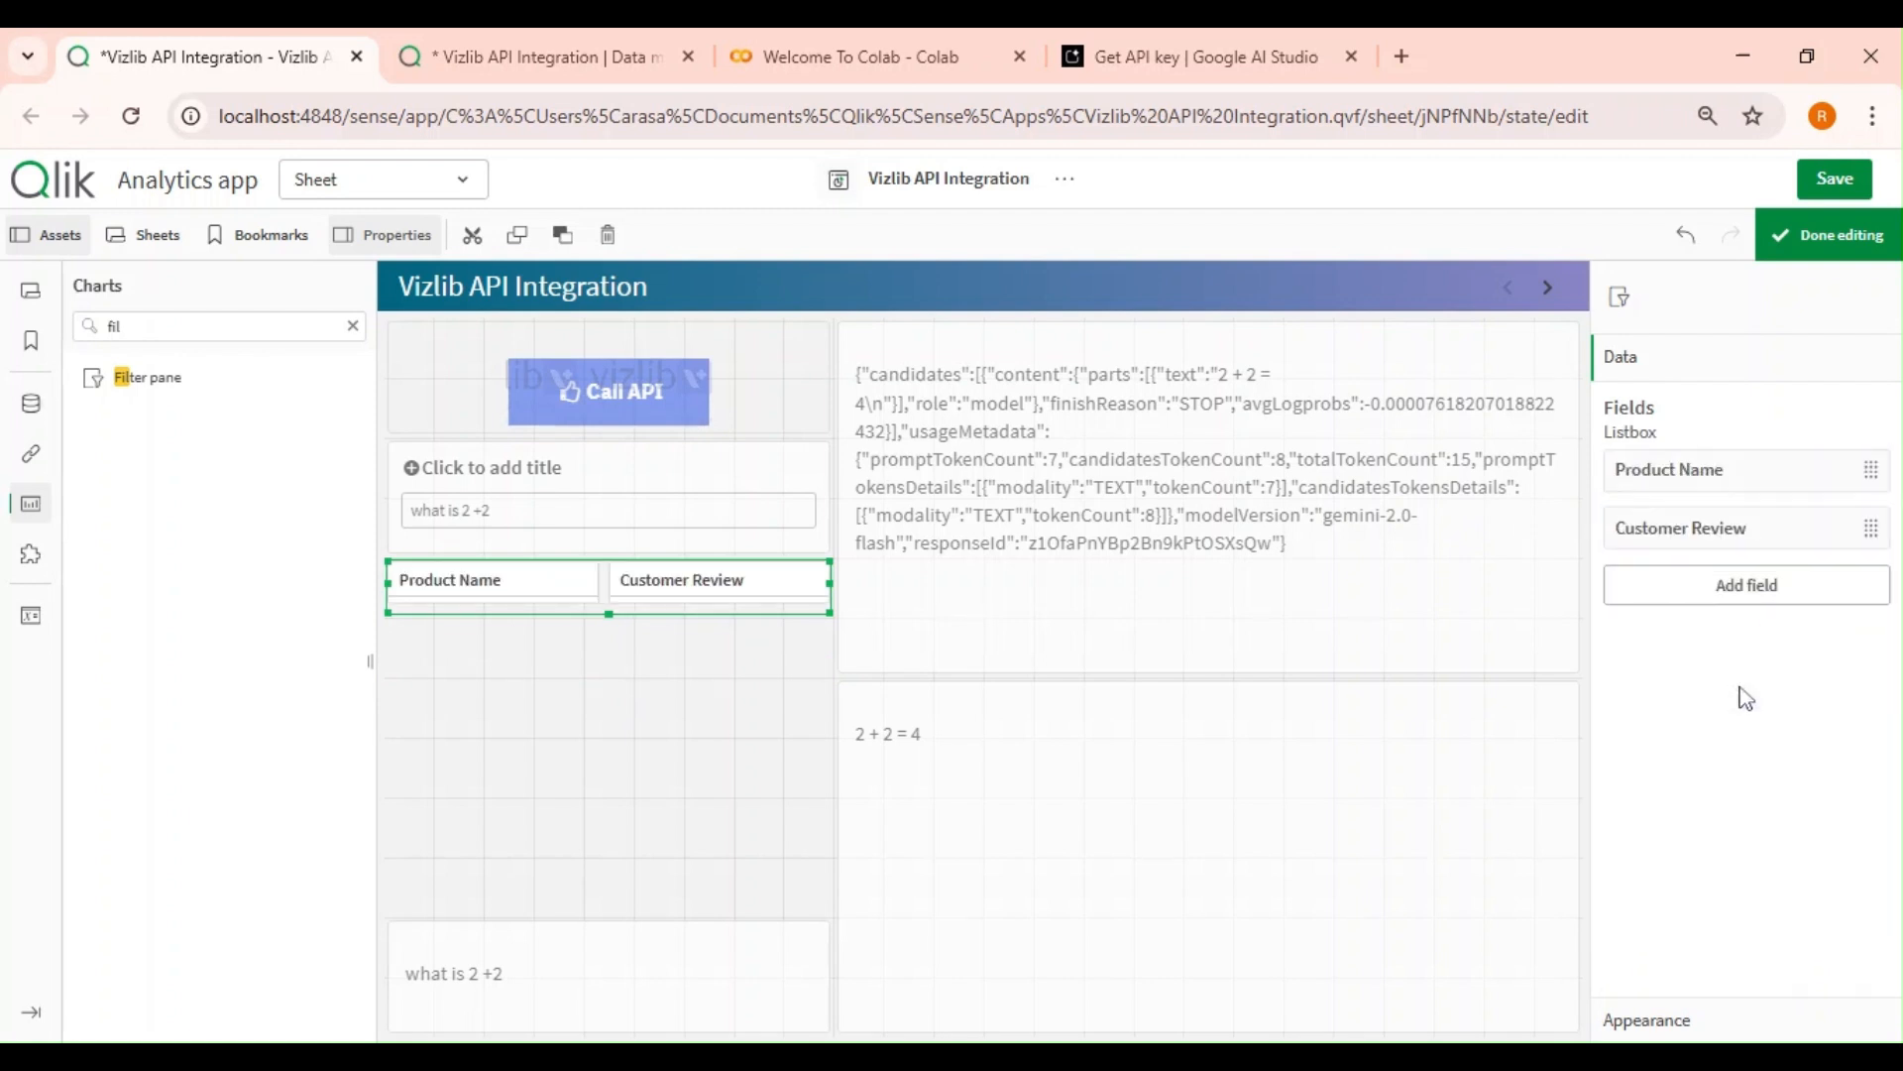
Finish editing and select the 'Disappointed with the purchase…' review in the Customer Review filter.
left_click(654, 733)
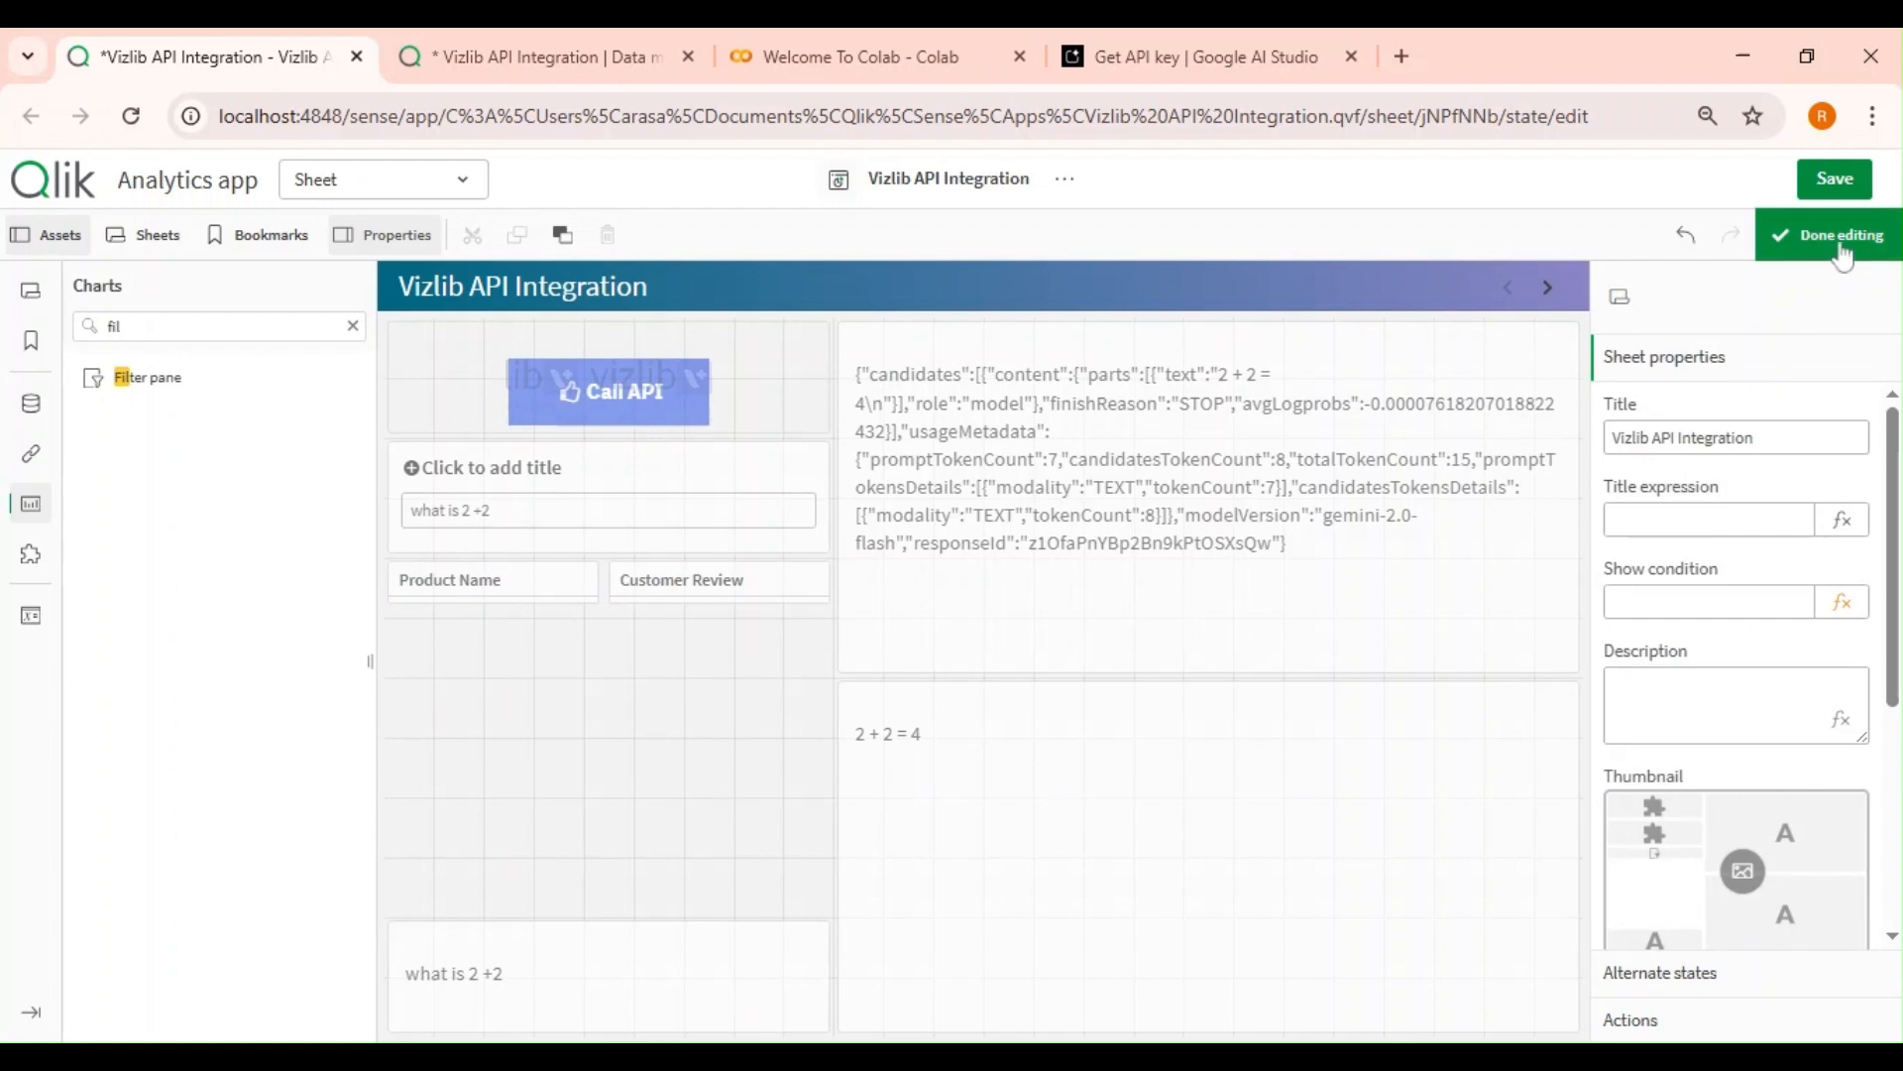
left_click(1844, 223)
left_click(514, 595)
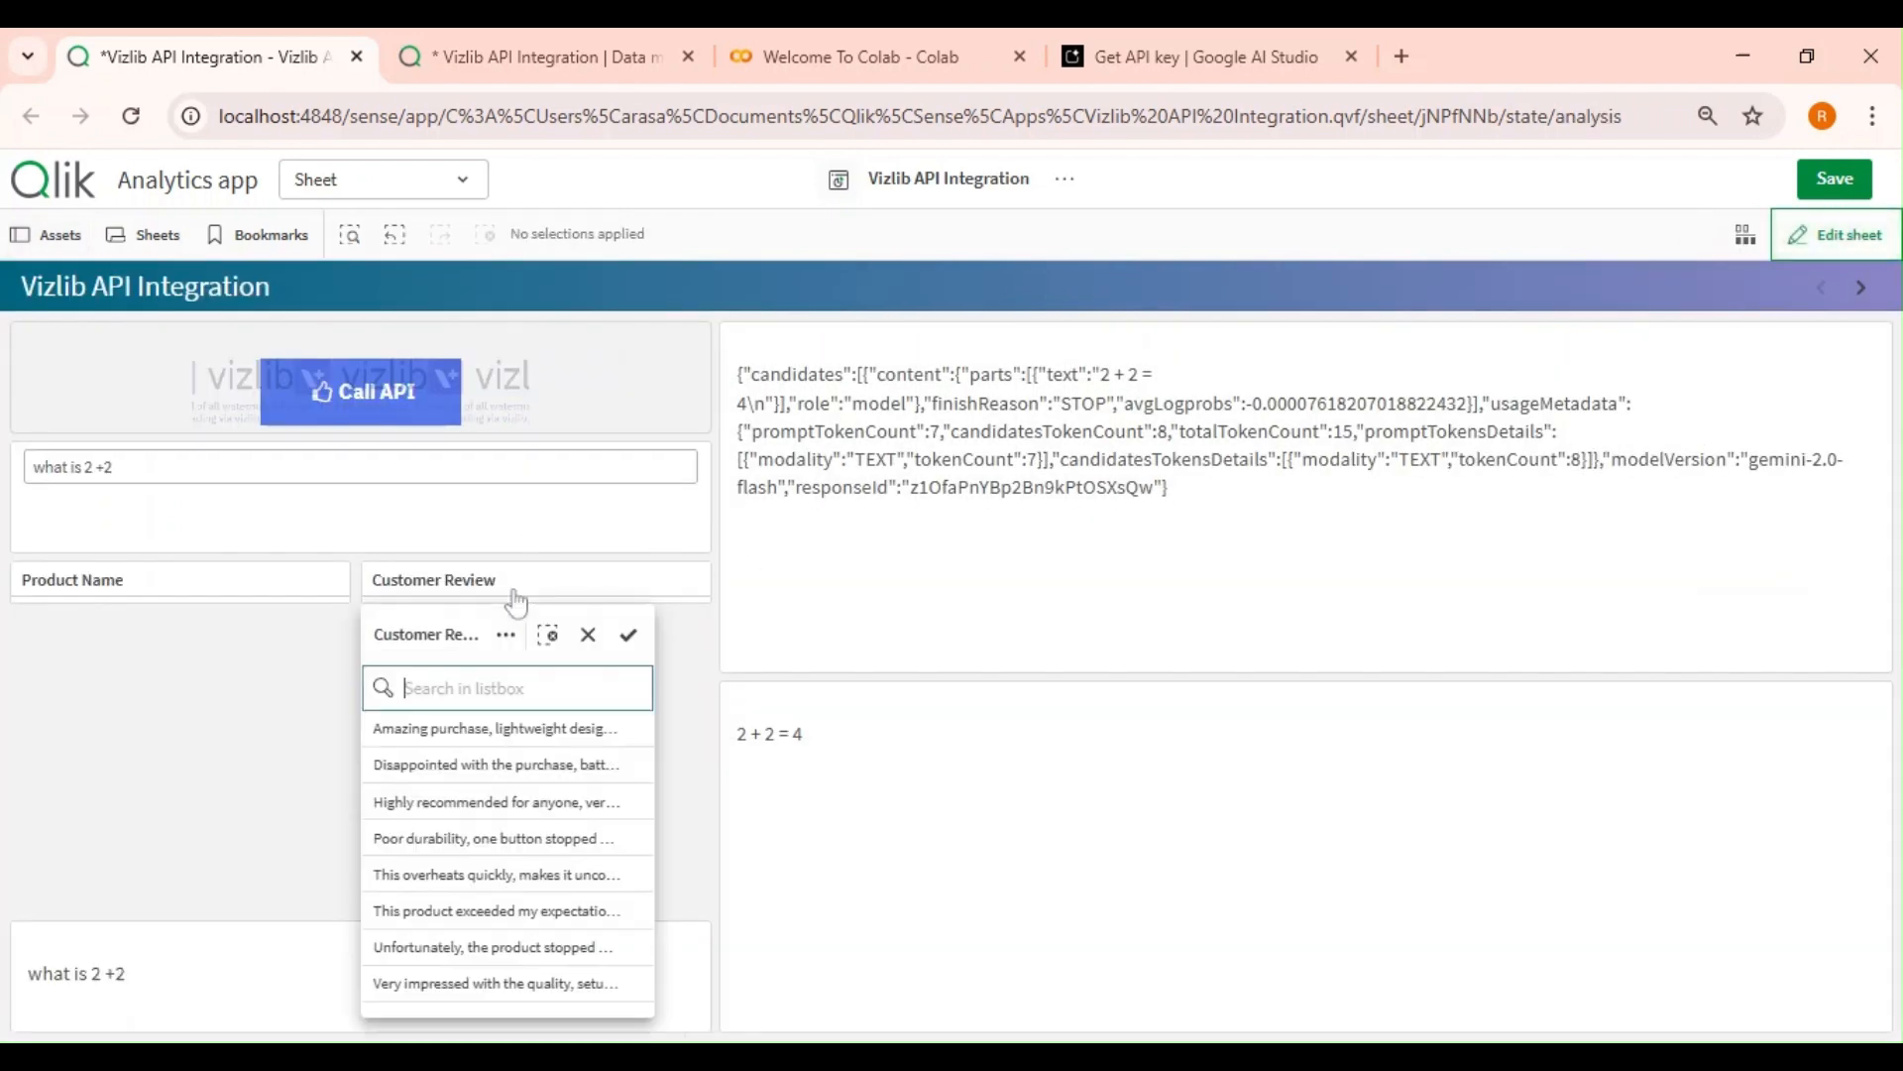
left_click(448, 765)
left_click(264, 786)
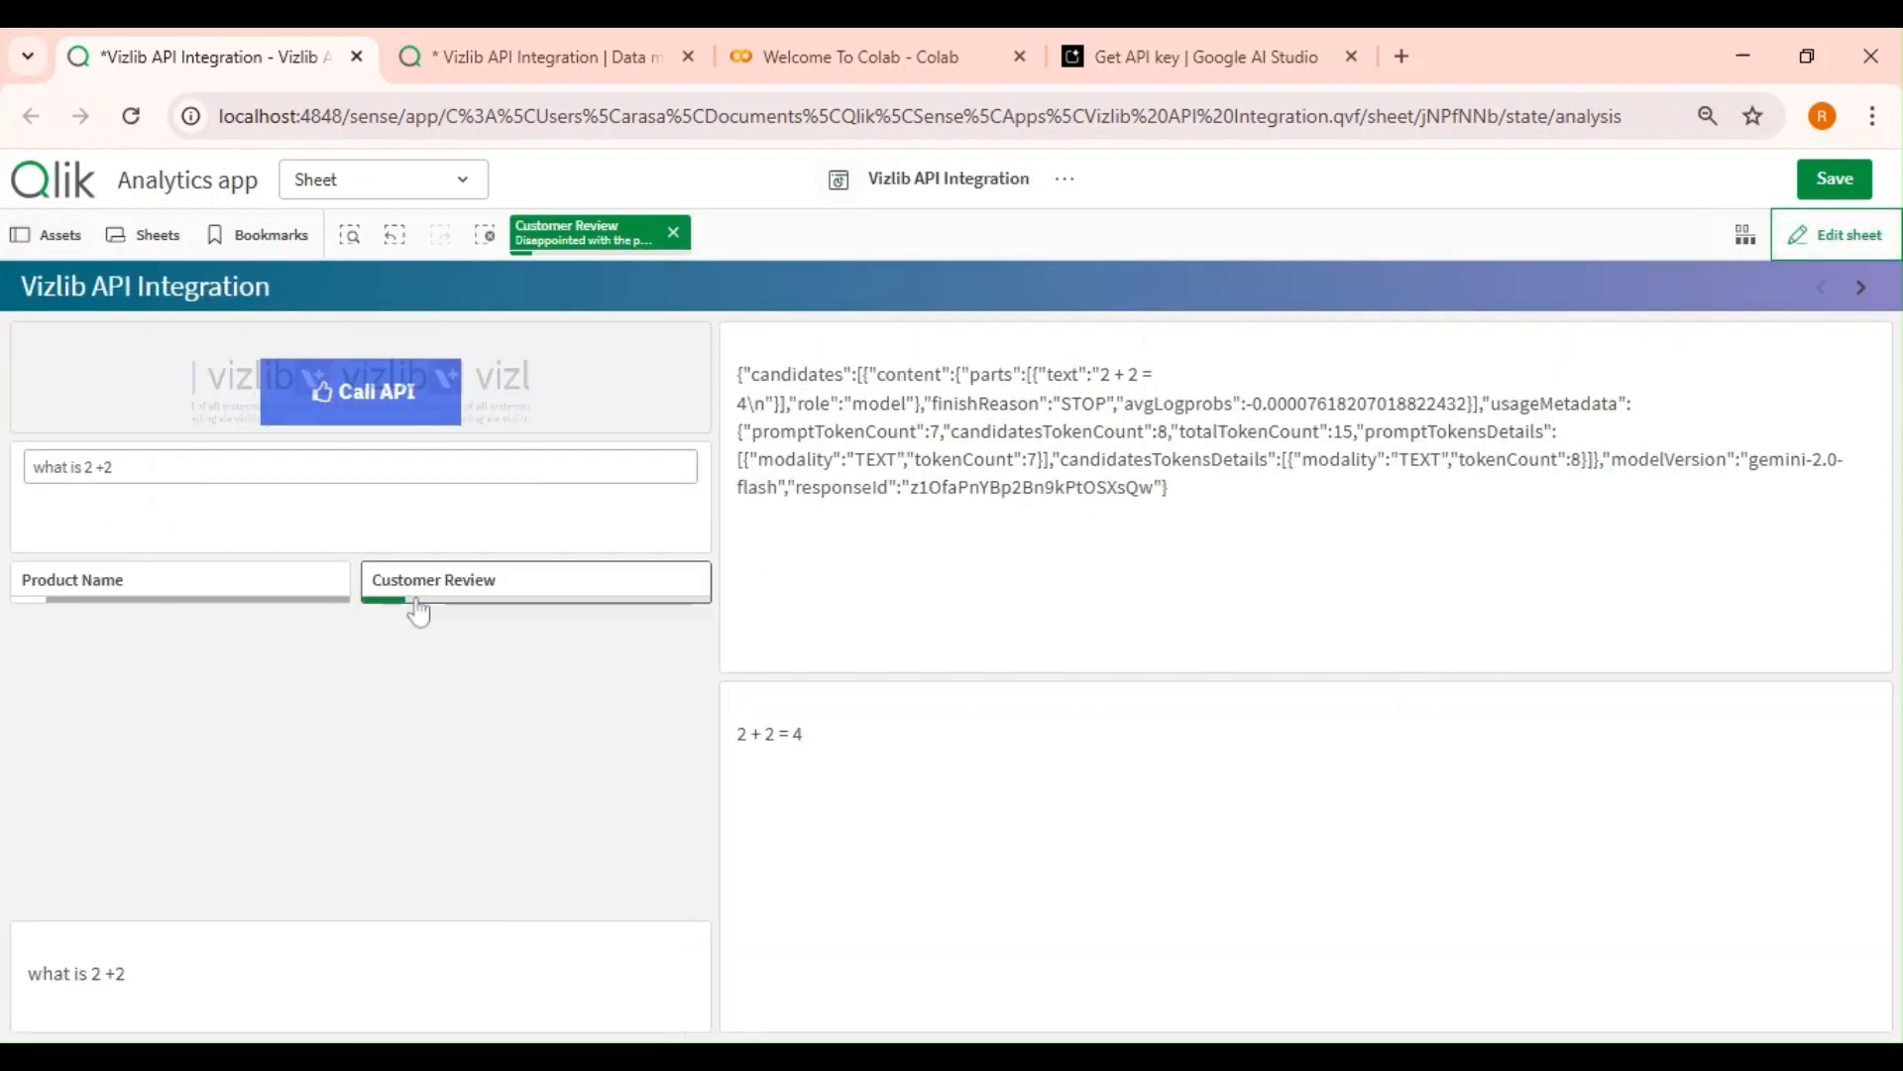
left_click(454, 595)
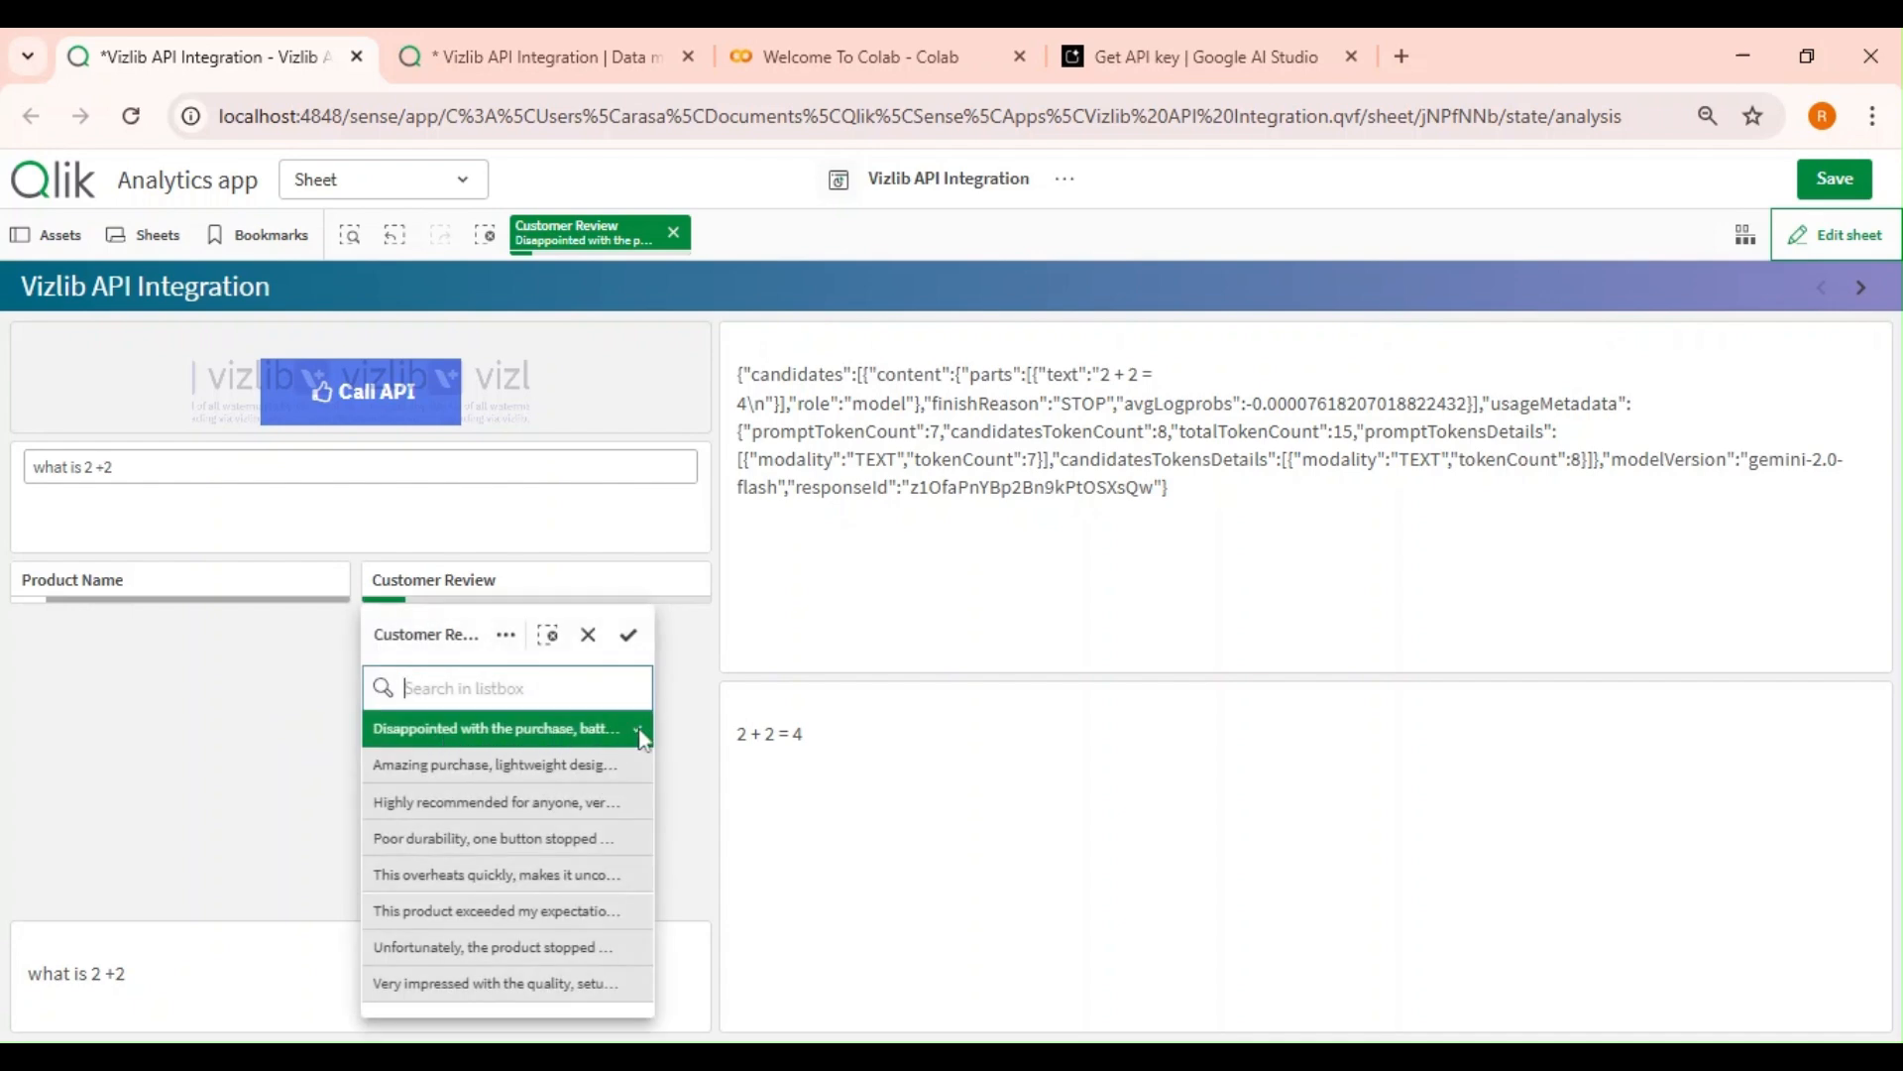
left_click(331, 754)
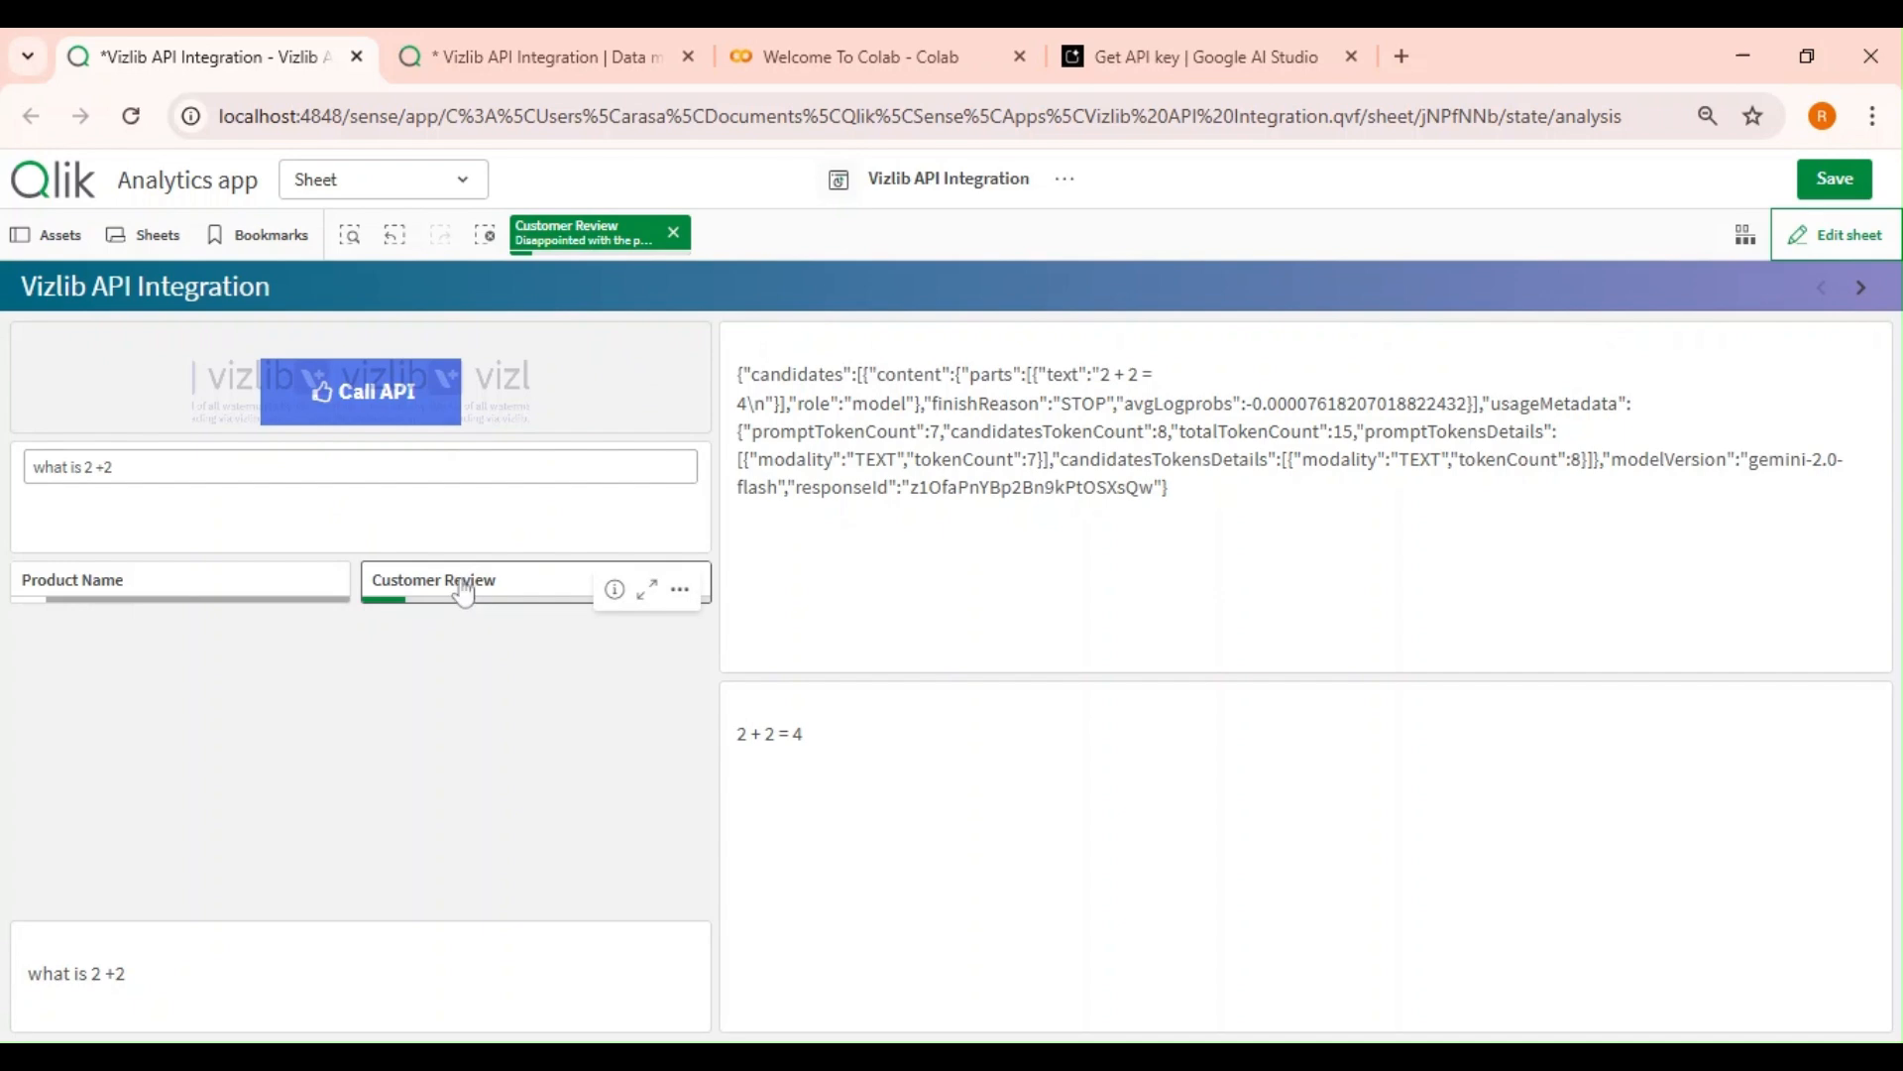
Edit the vPrompt variable's definition in the expression editor, entering ='' & [Customer Review].
left_click(1862, 243)
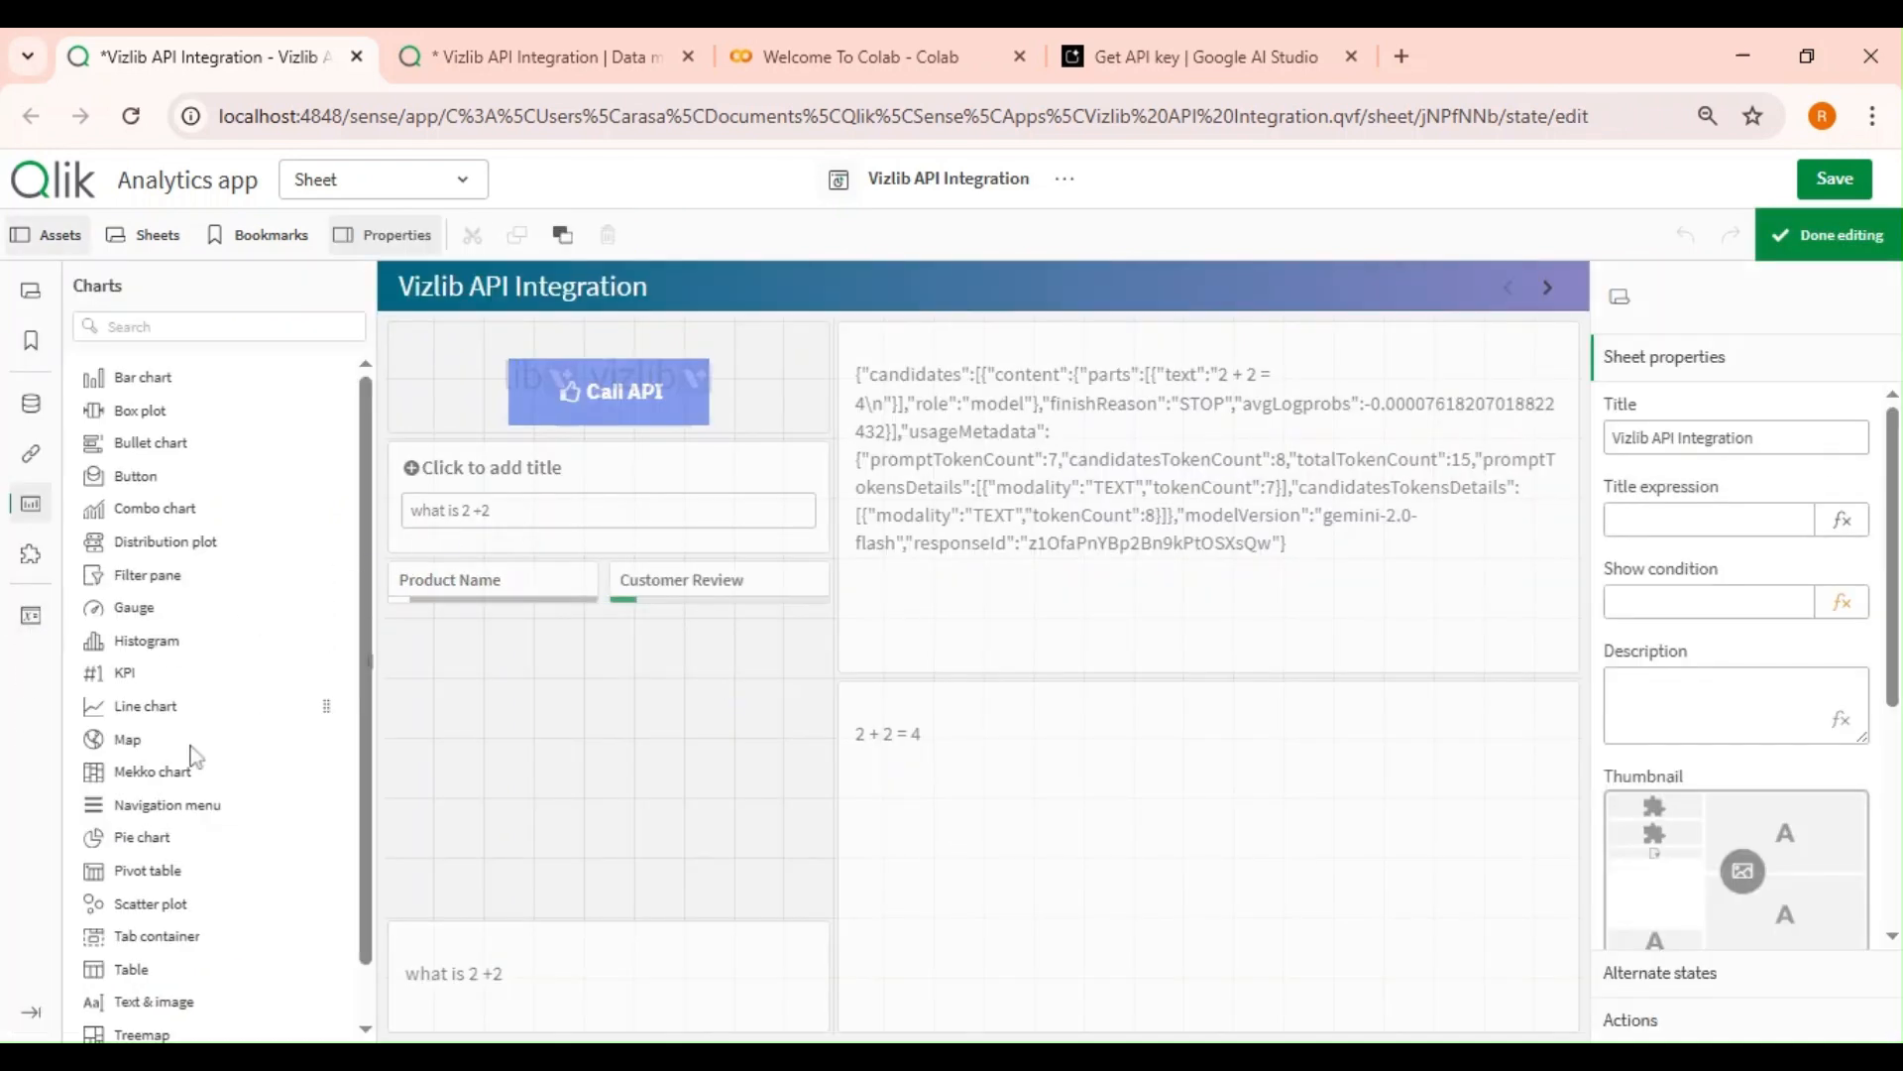
left_click(31, 615)
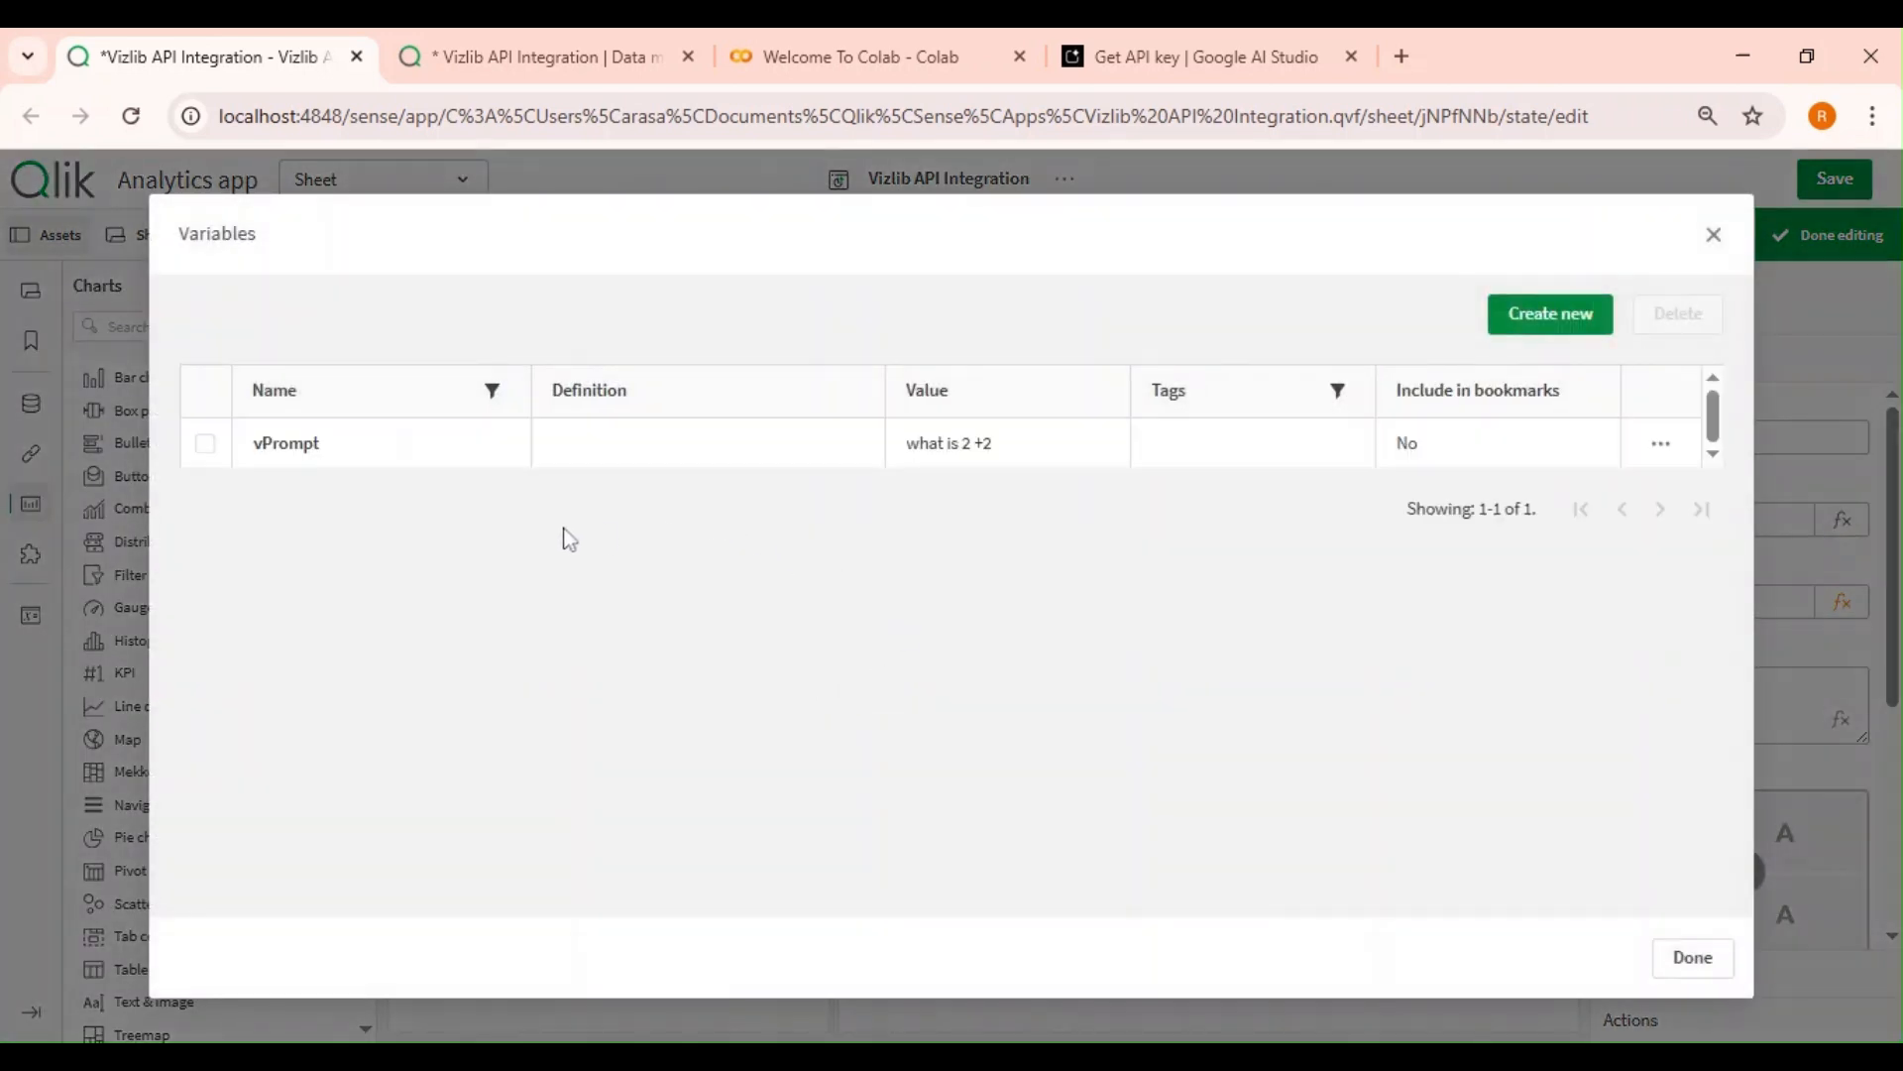
left_click(1658, 445)
left_click(1554, 466)
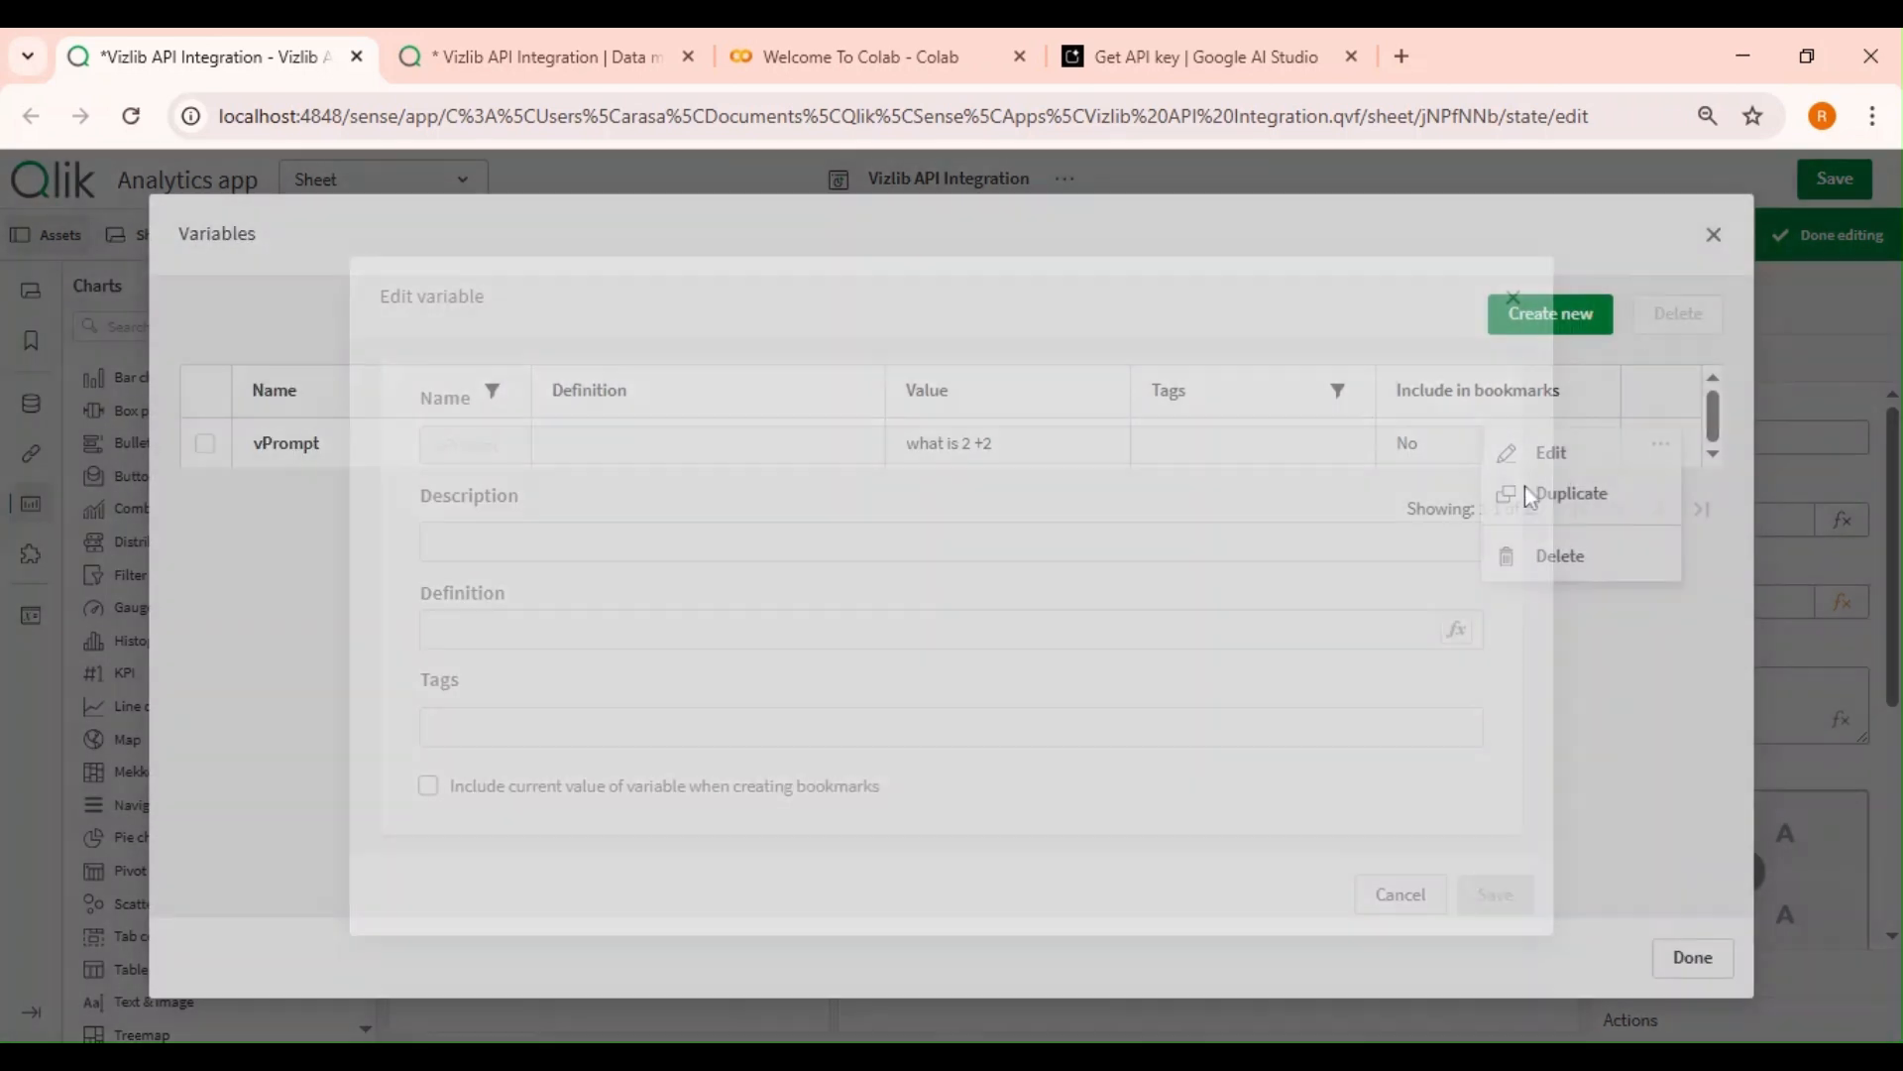
left_click(1455, 629)
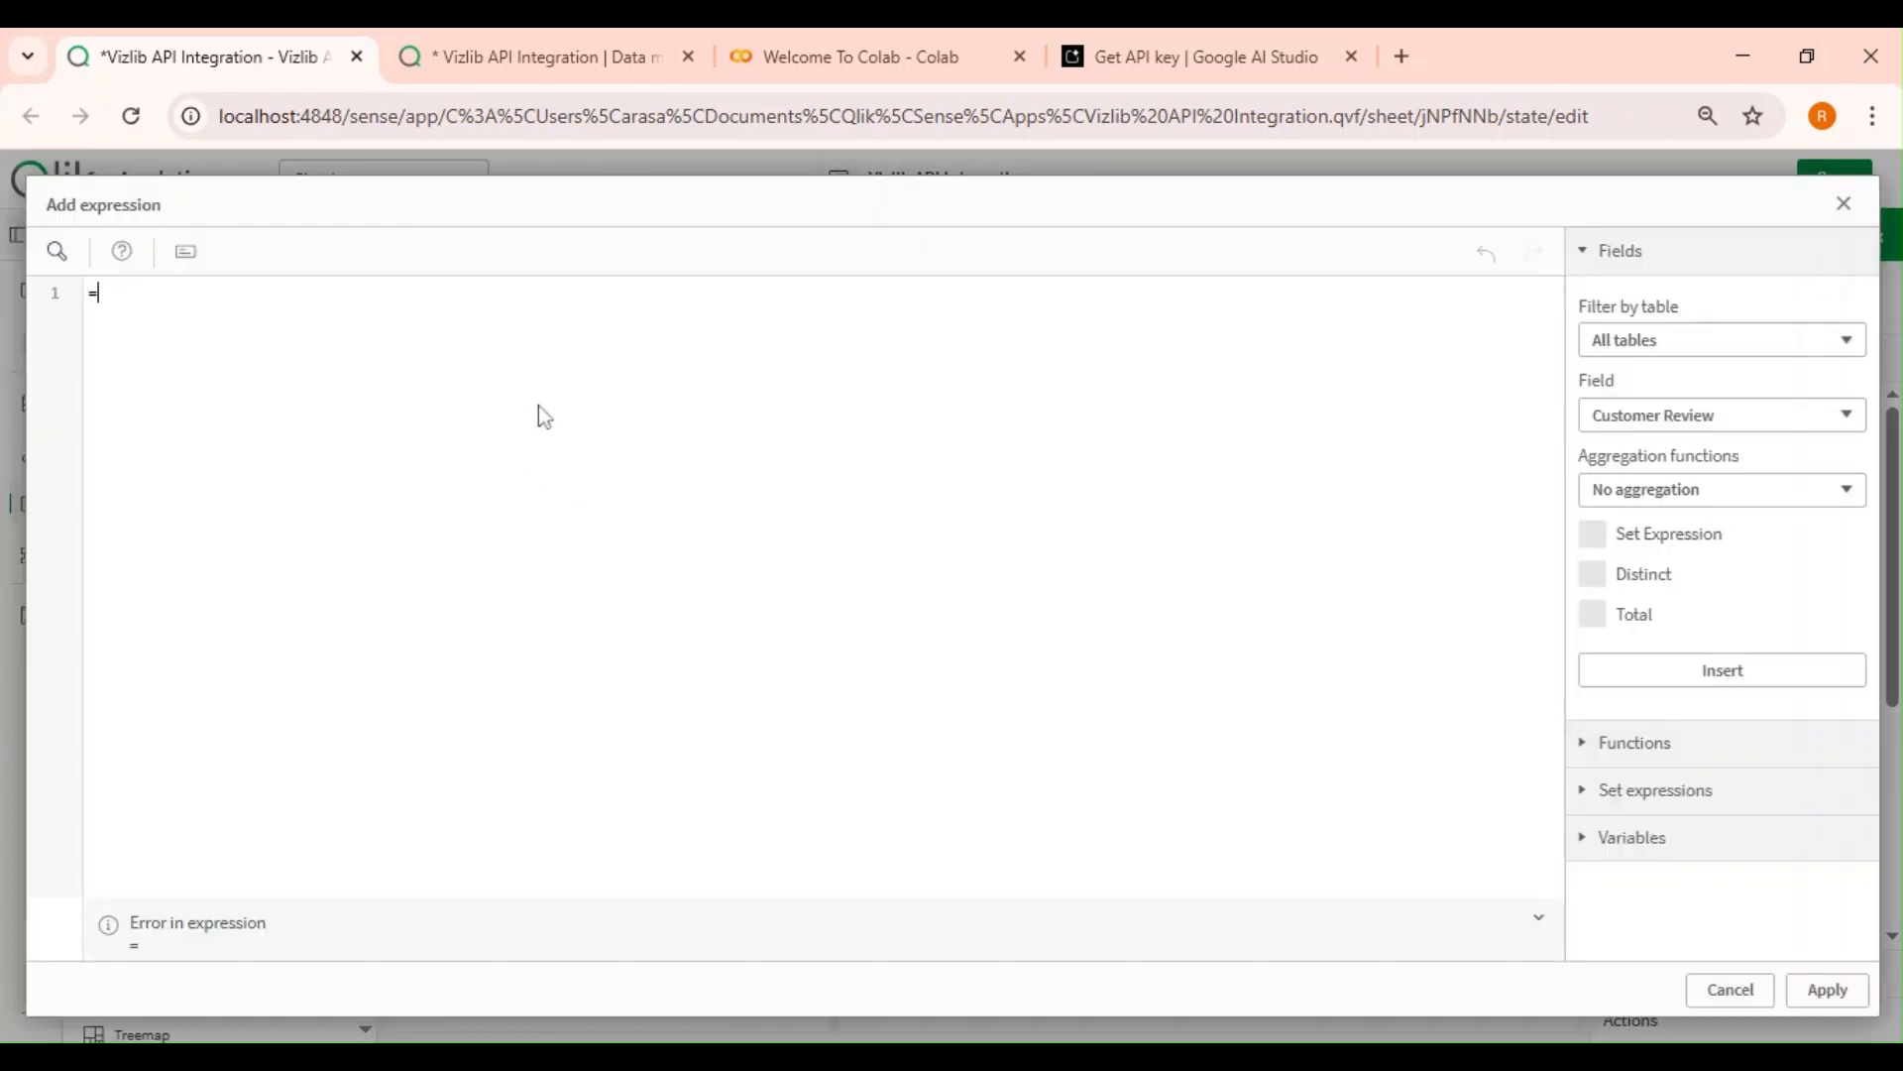
type("cus")
key("Return")
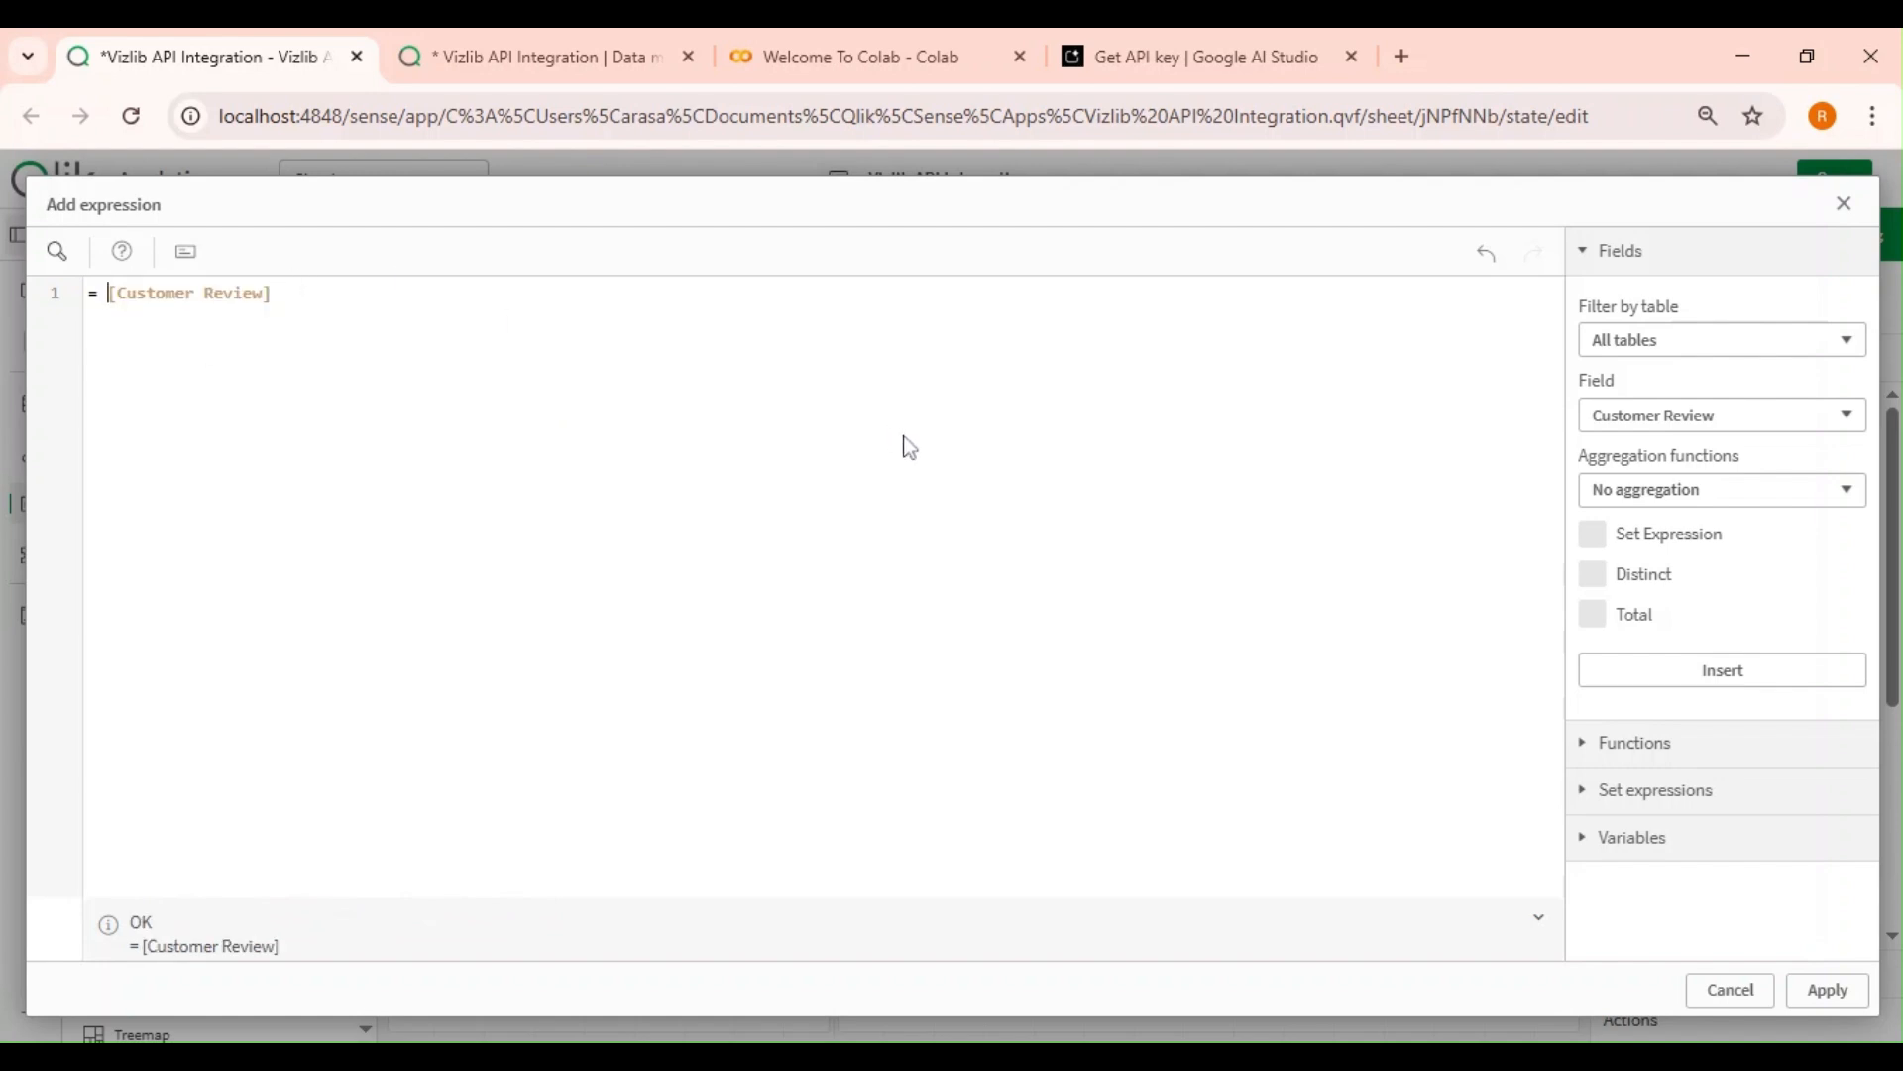
type("'' &")
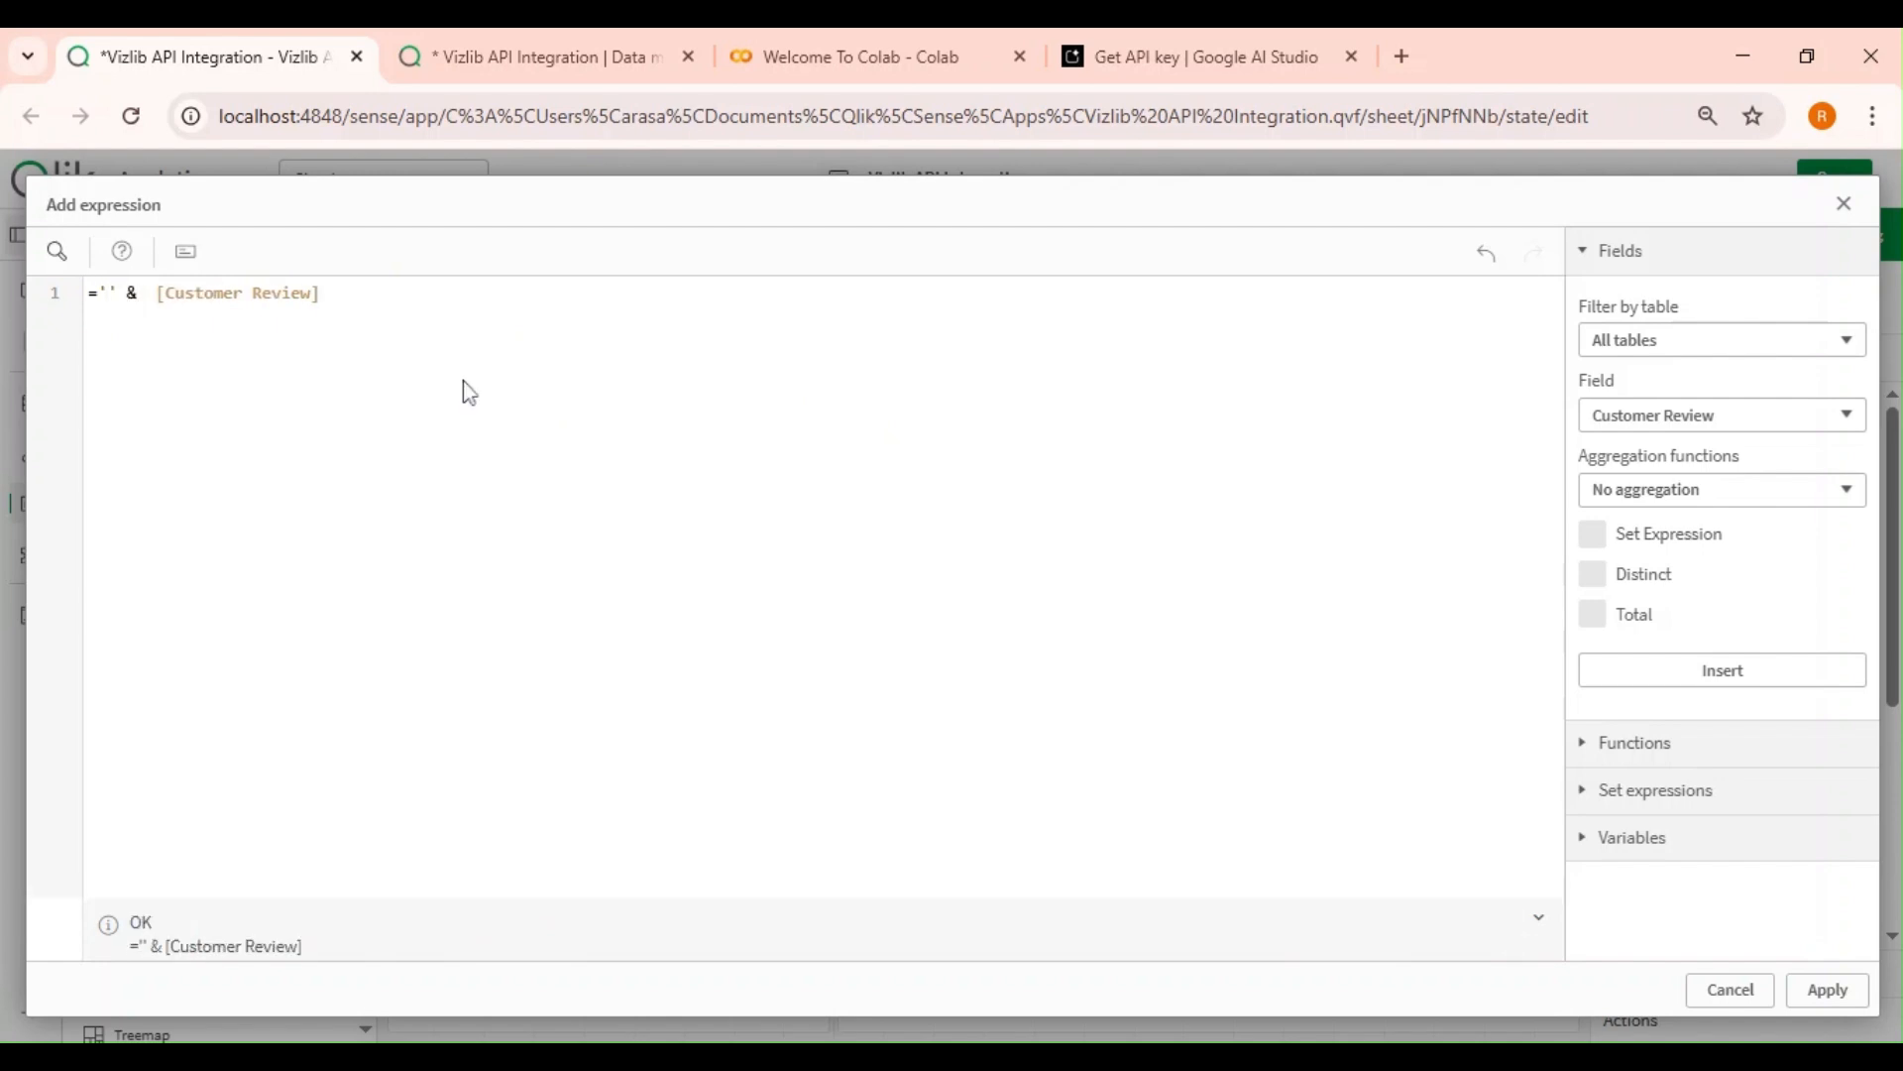
Write the prompt text 'Analyze the following text and perform sentiment analysis' inside the quotes before the Customer Review field.
left_click_drag(320, 294, 166, 293)
key("Right")
type("Aa")
key("BackSpace")
type("nalyze the following t")
key("BackSpace")
type("revi")
key("BackSpace")
key("BackSpace")
key("BackSpace")
key("BackSpace")
type("text amd")
key("BackSpace")
key("BackSpace")
key("BackSpace")
type("and pe")
key("BackSpace")
key("BackSpace")
key("BackSpace")
key("BackSpace")
key("BackSpace")
key("BackSpace")
type("nd perform sentiment analysis")
Reword the prompt to 'Perform sentiment analysis on the following text and return Positive or Negative'.
left_click_drag(399, 292, 125, 293)
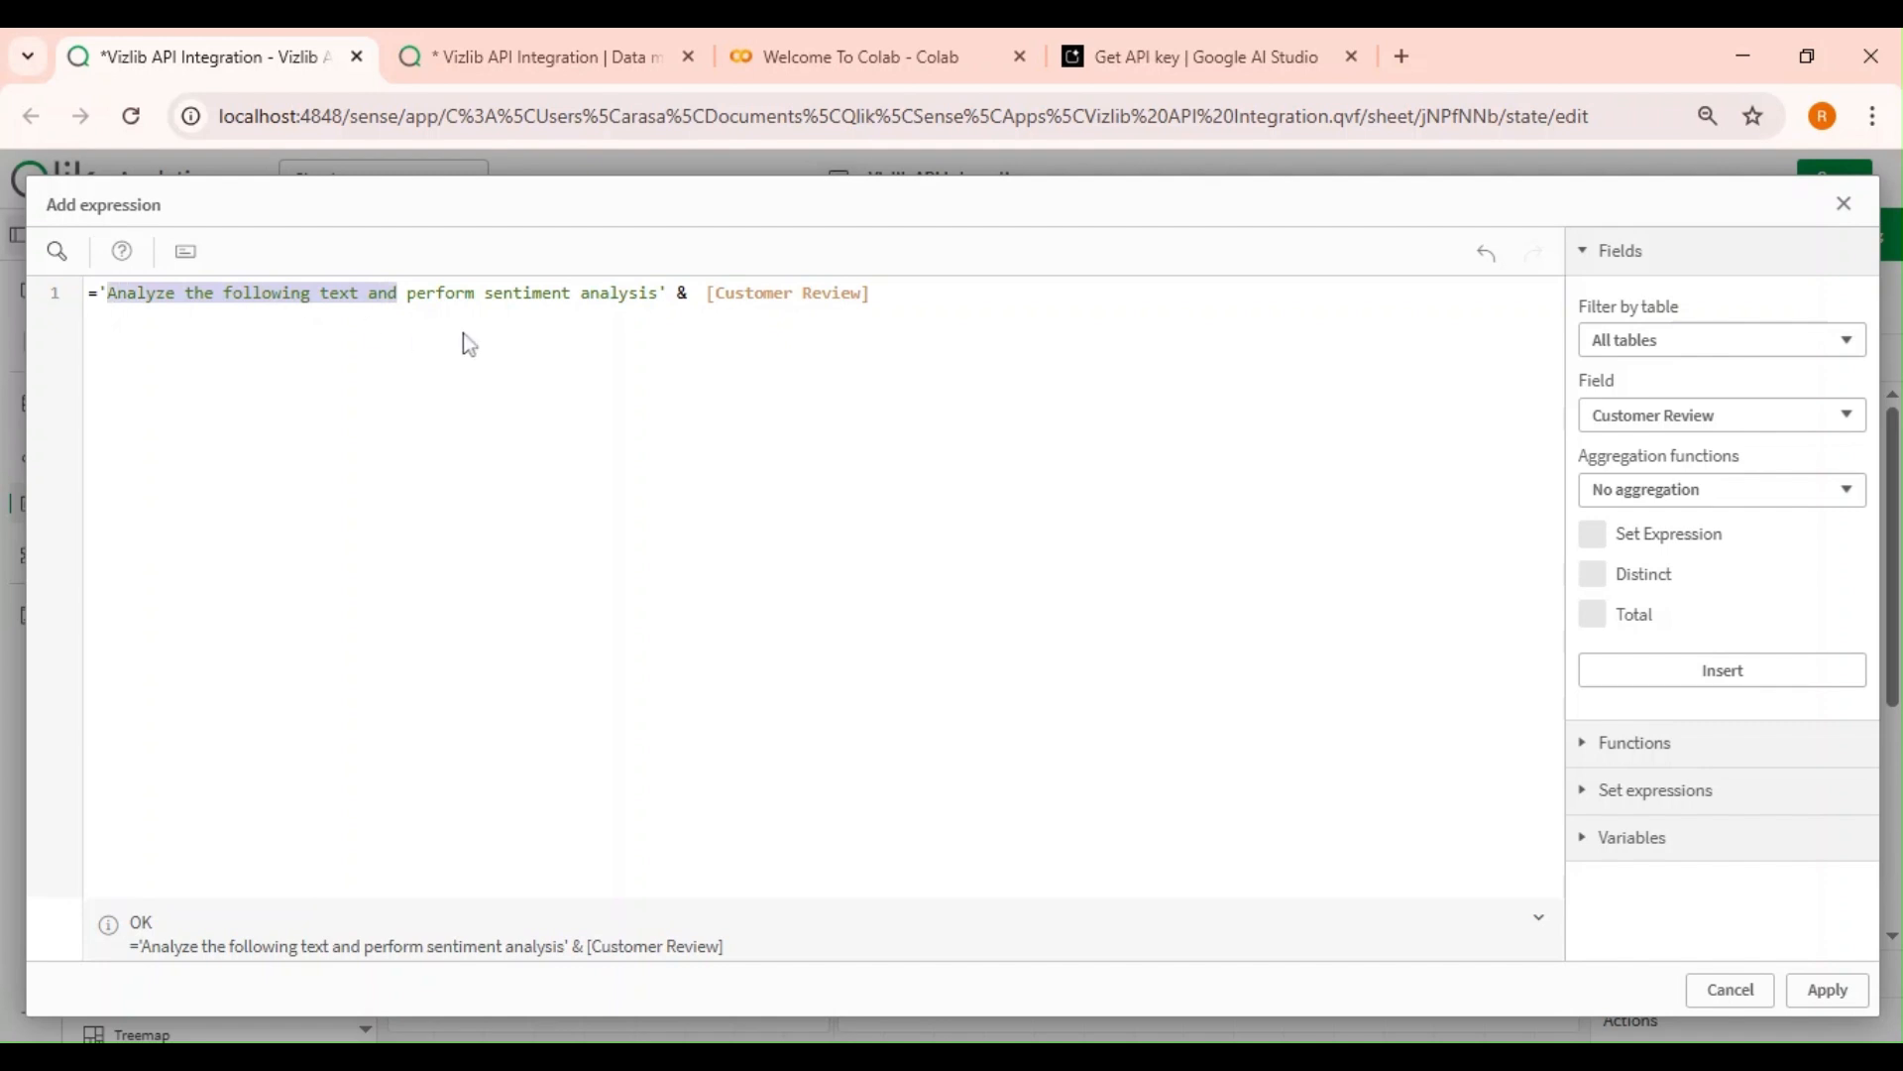
key("Delete")
key("Delete")
key("Delete")
type("Perform")
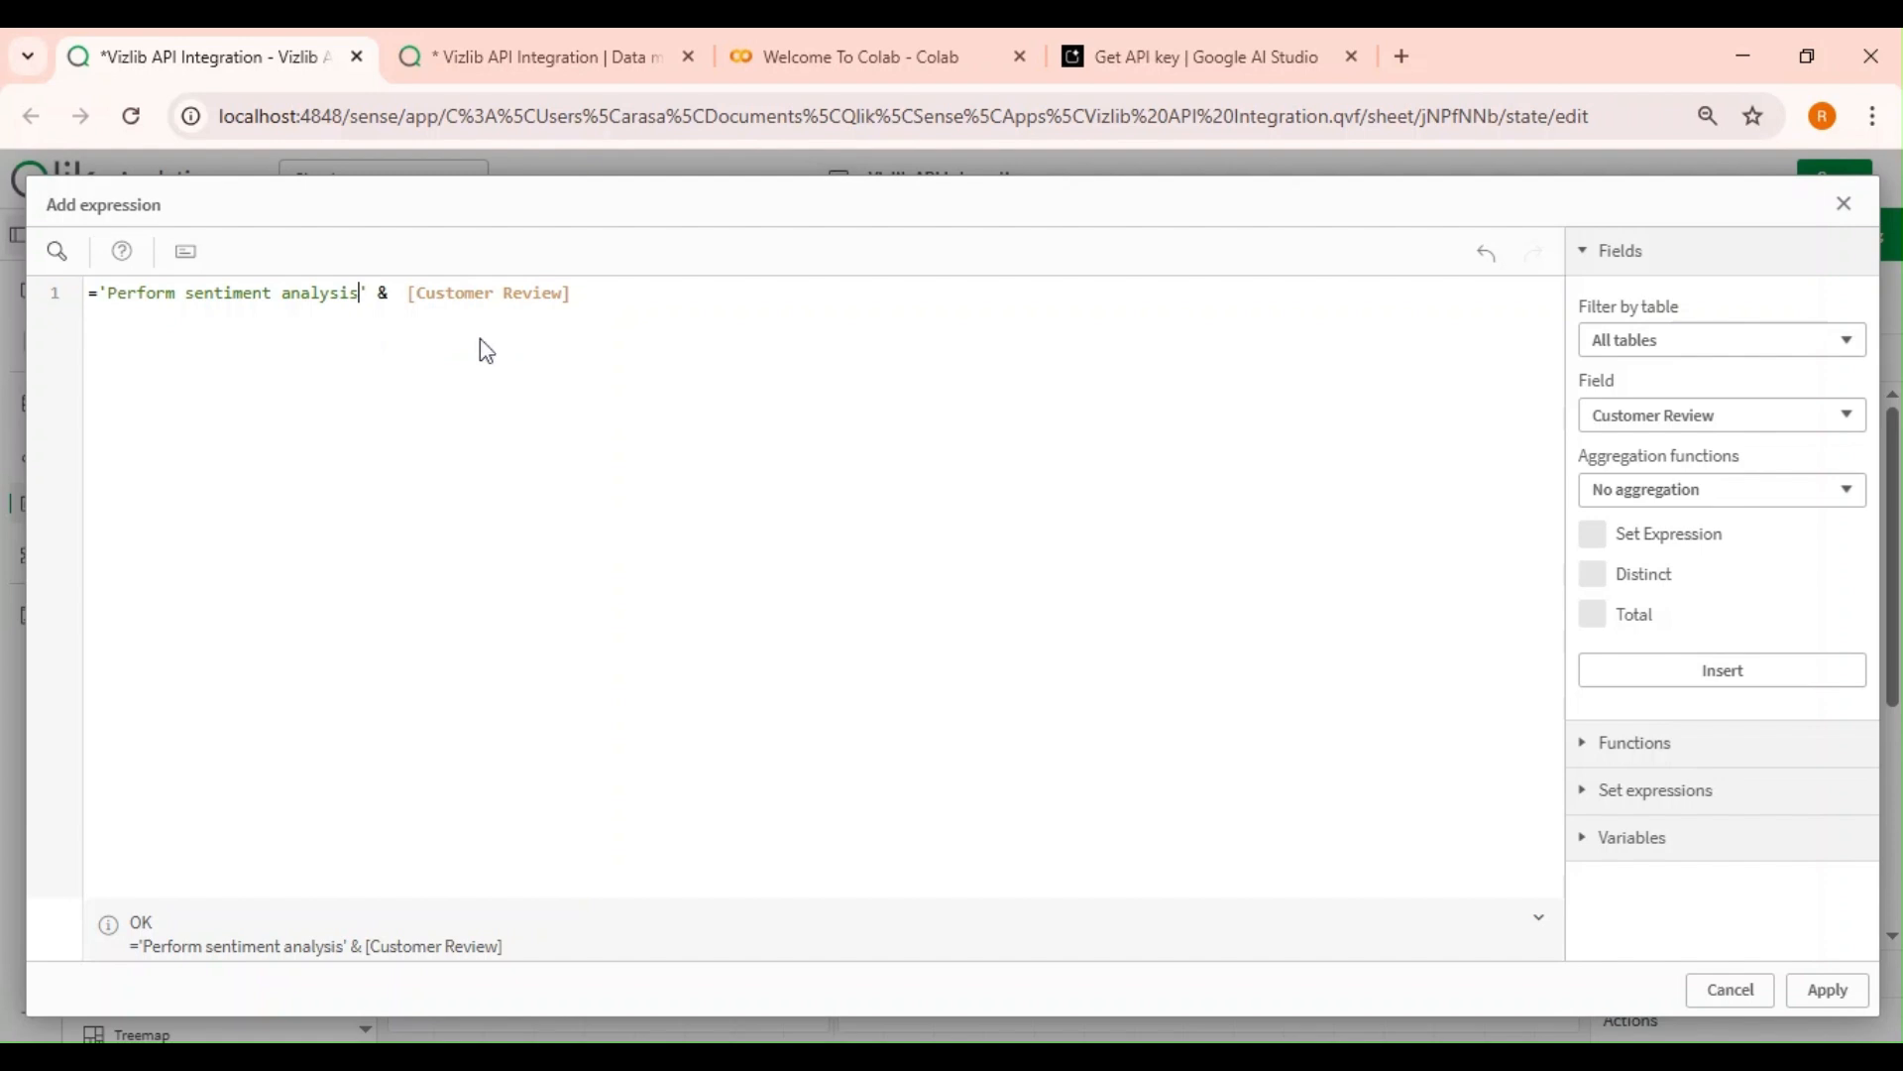
type(" sentiment analysis on the following texty a")
key("BackSpace")
key("BackSpace")
key("BackSpace")
key("BackSpace")
type("and return Positive or Negative")
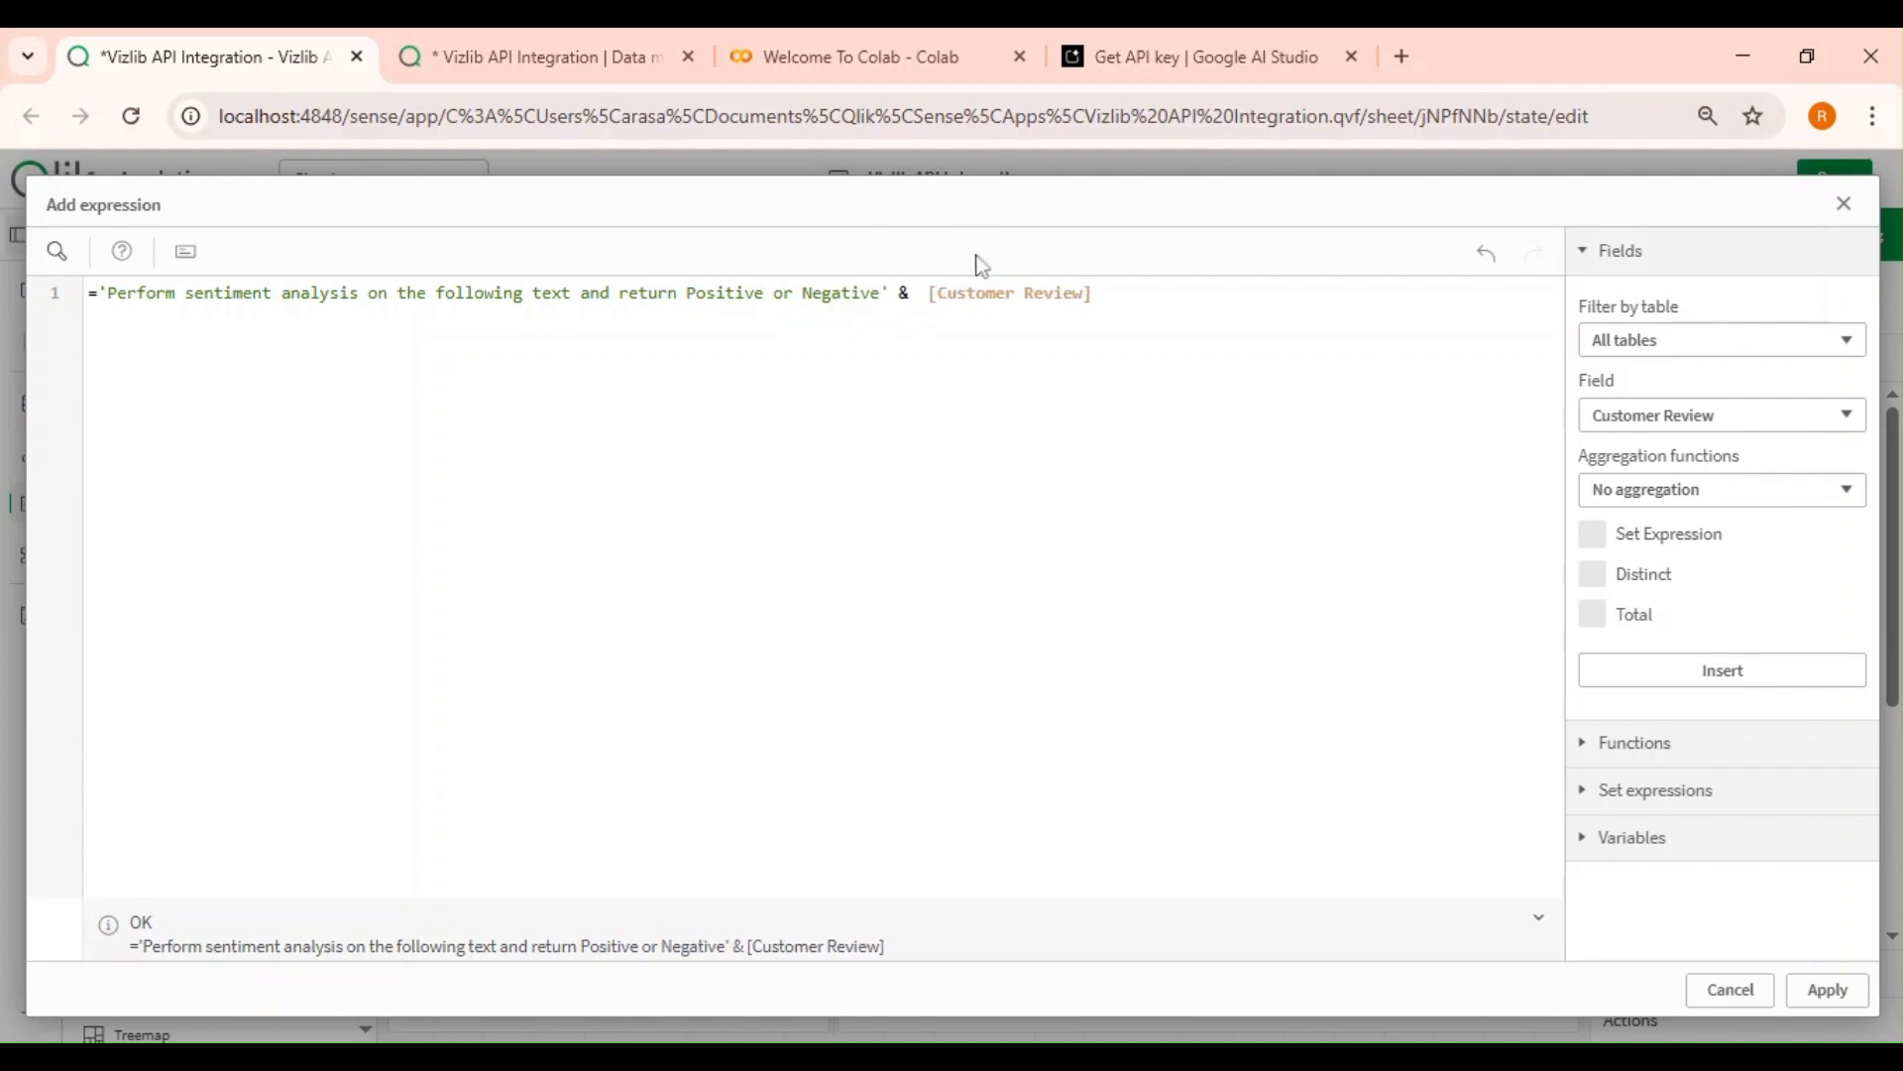
type(".")
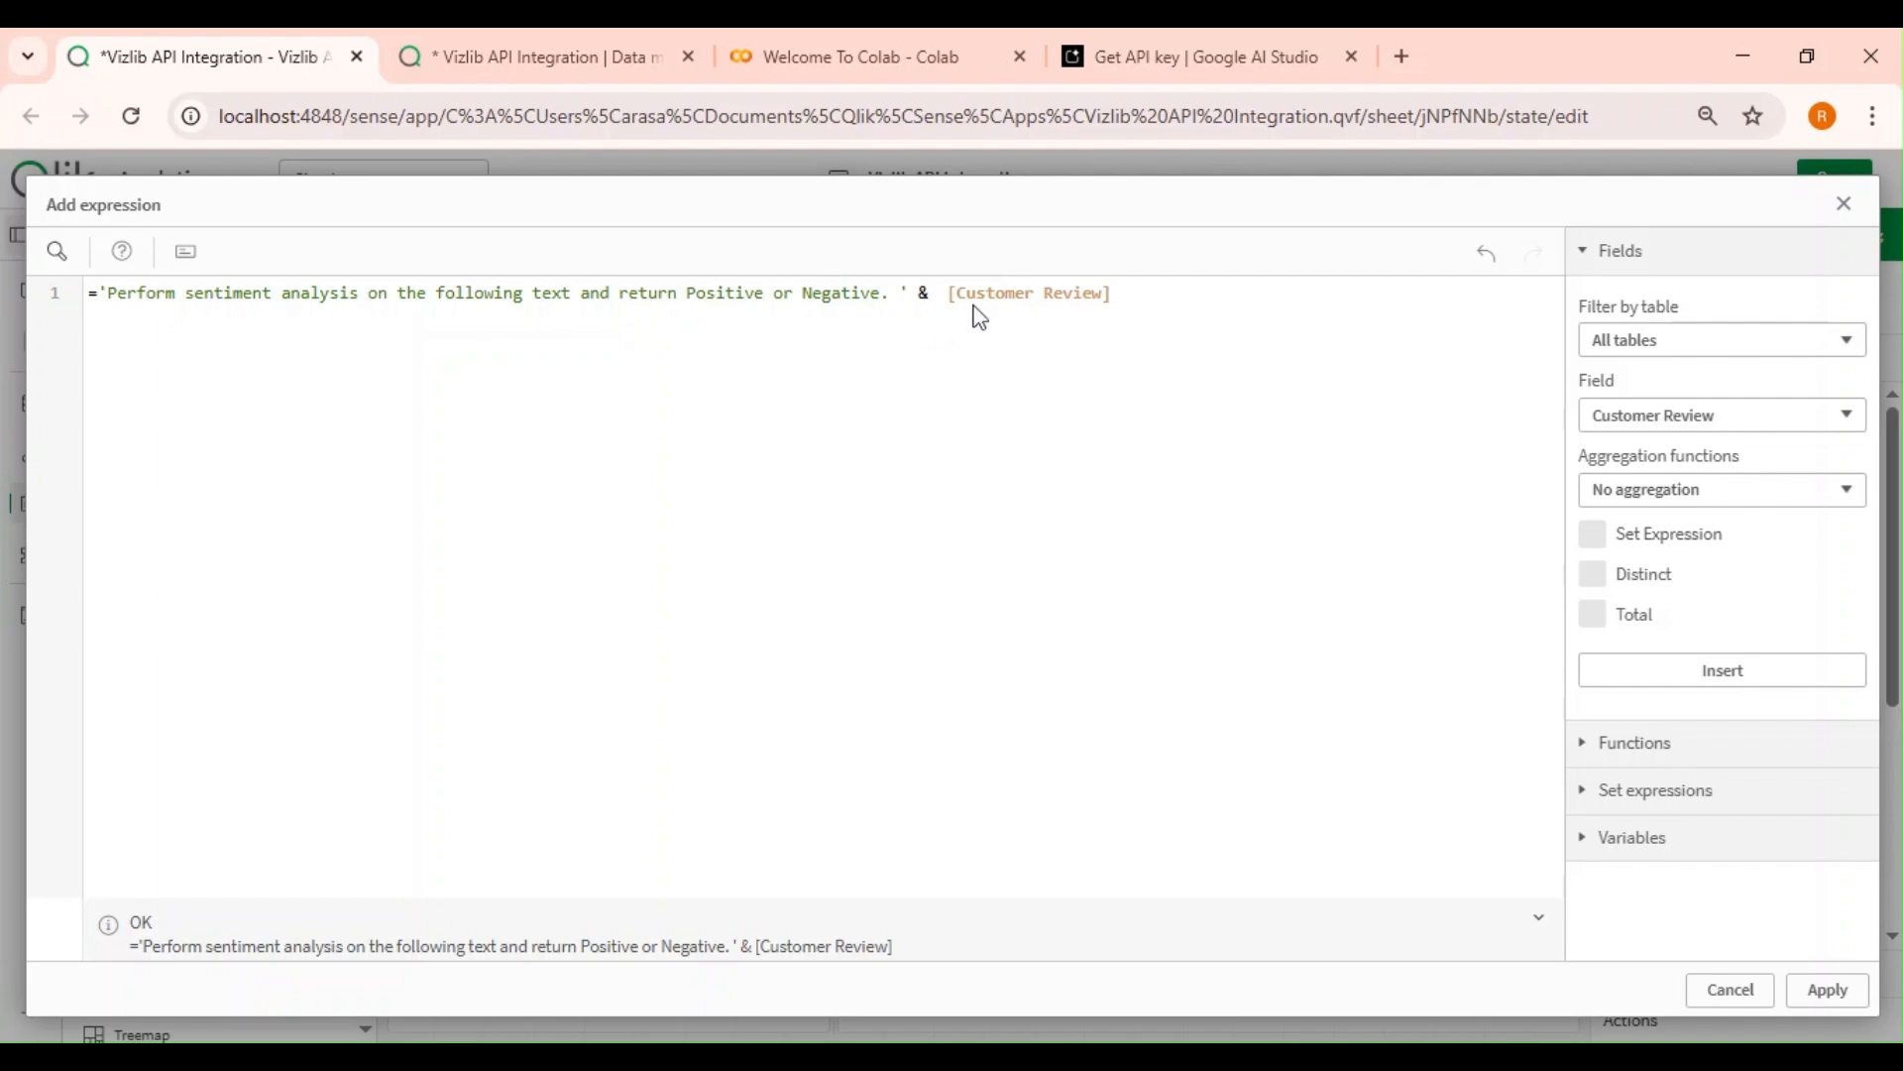
End the prompt with a period after 'Negative', apply the expression and save the vPrompt variable.
left_click_drag(948, 292, 1112, 292)
key("Right")
left_click(1796, 993)
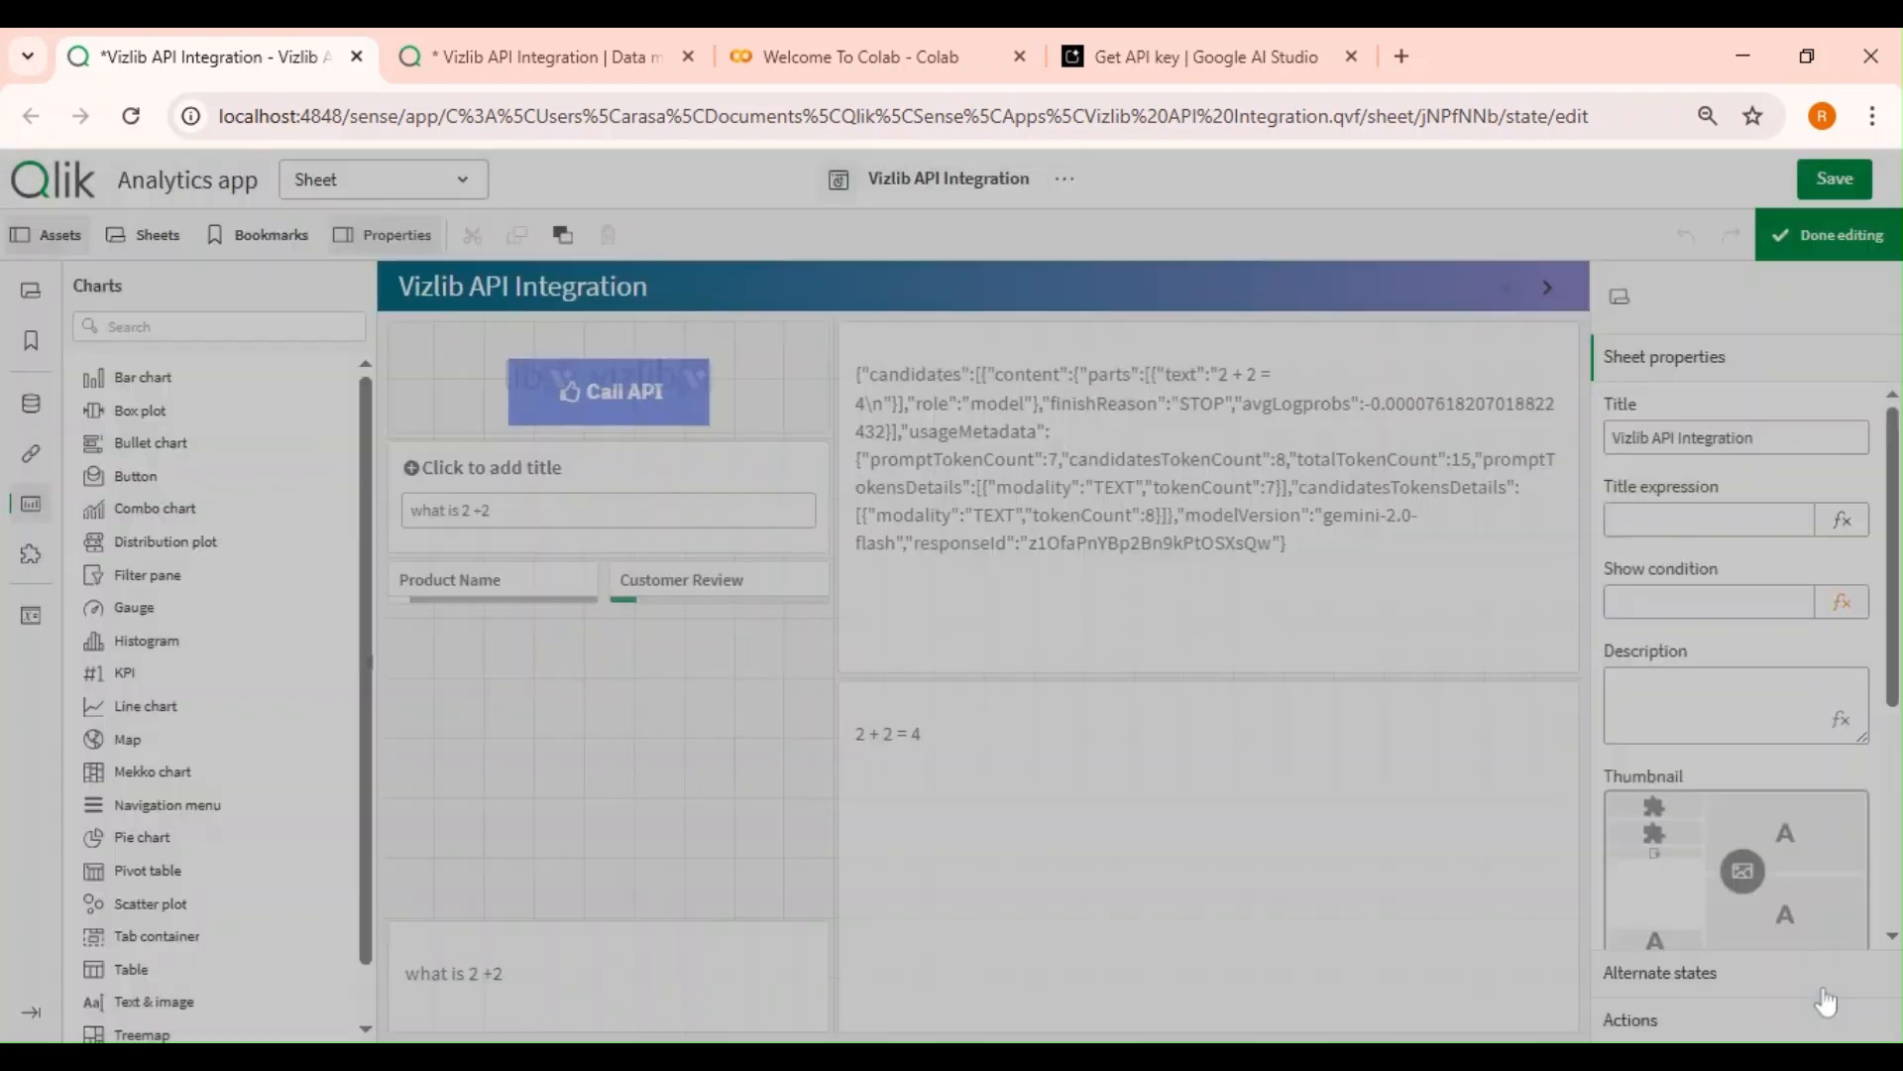
left_click(1505, 896)
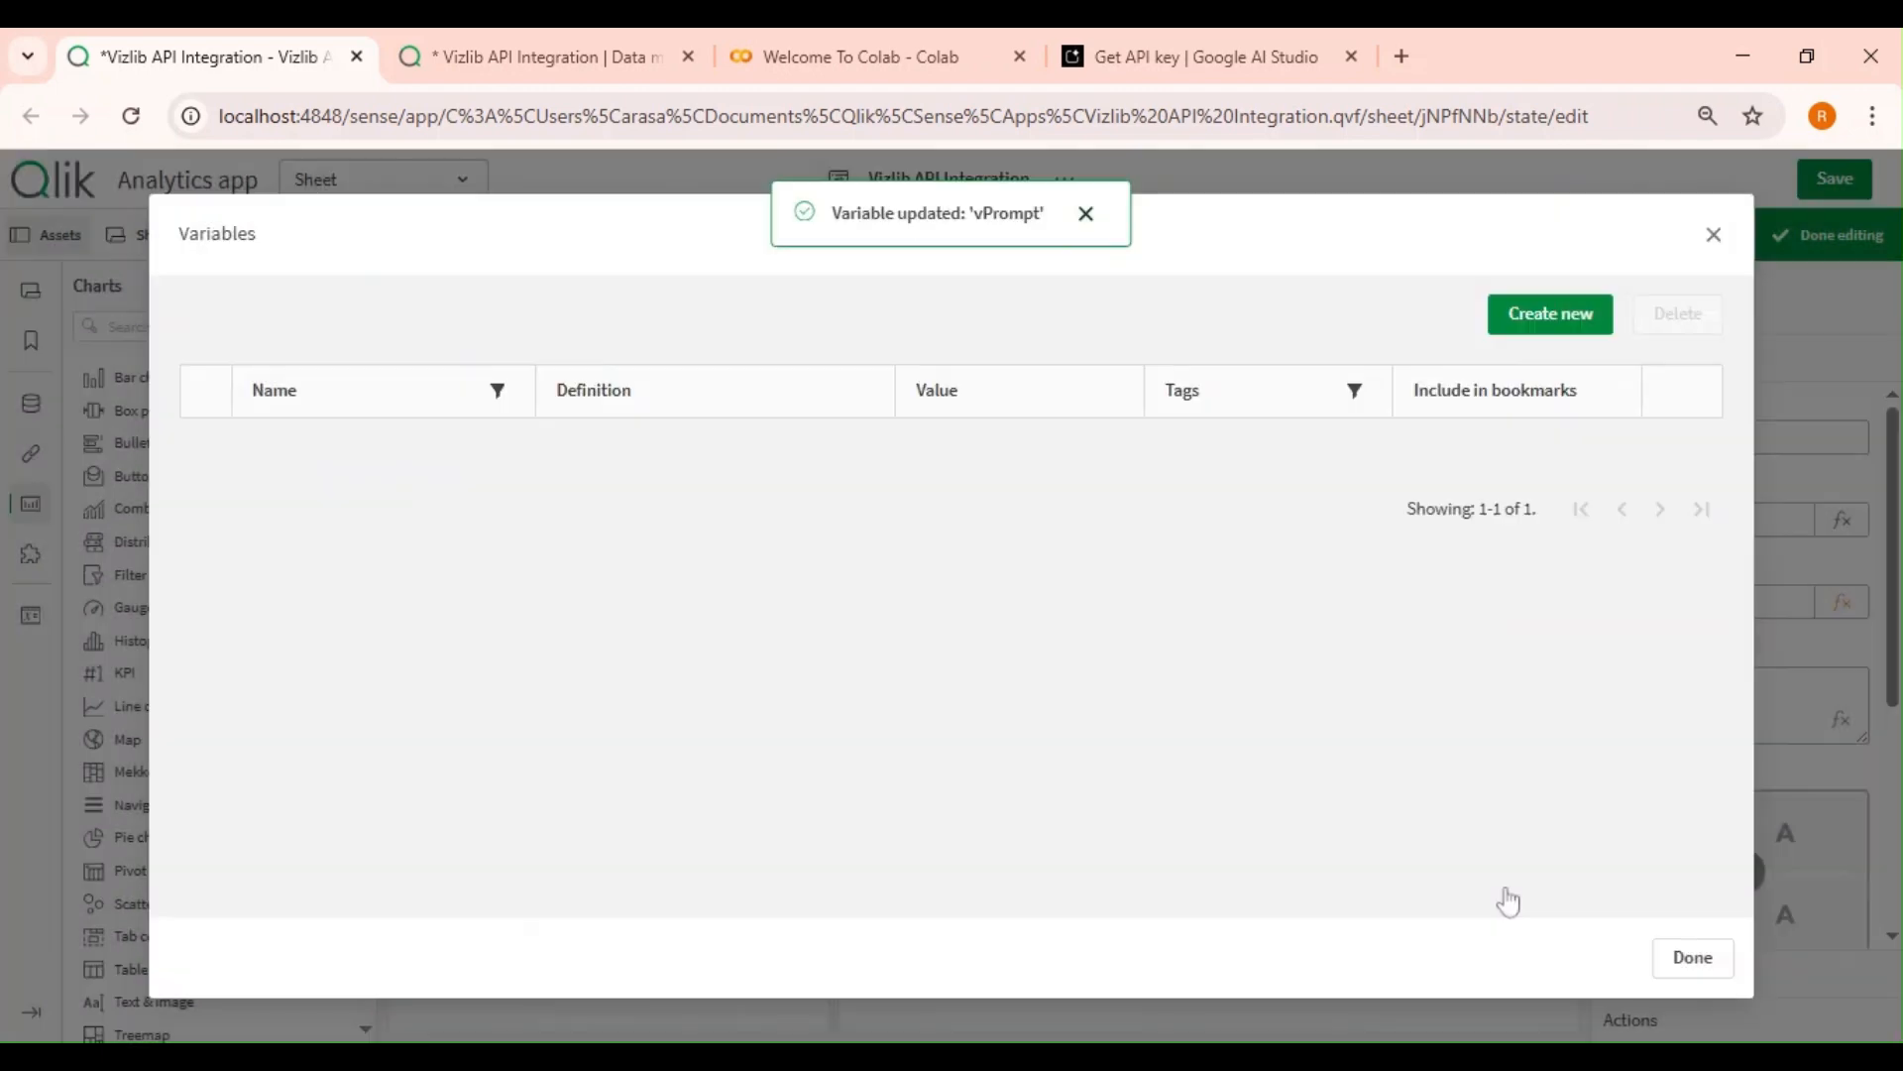
left_click(1693, 957)
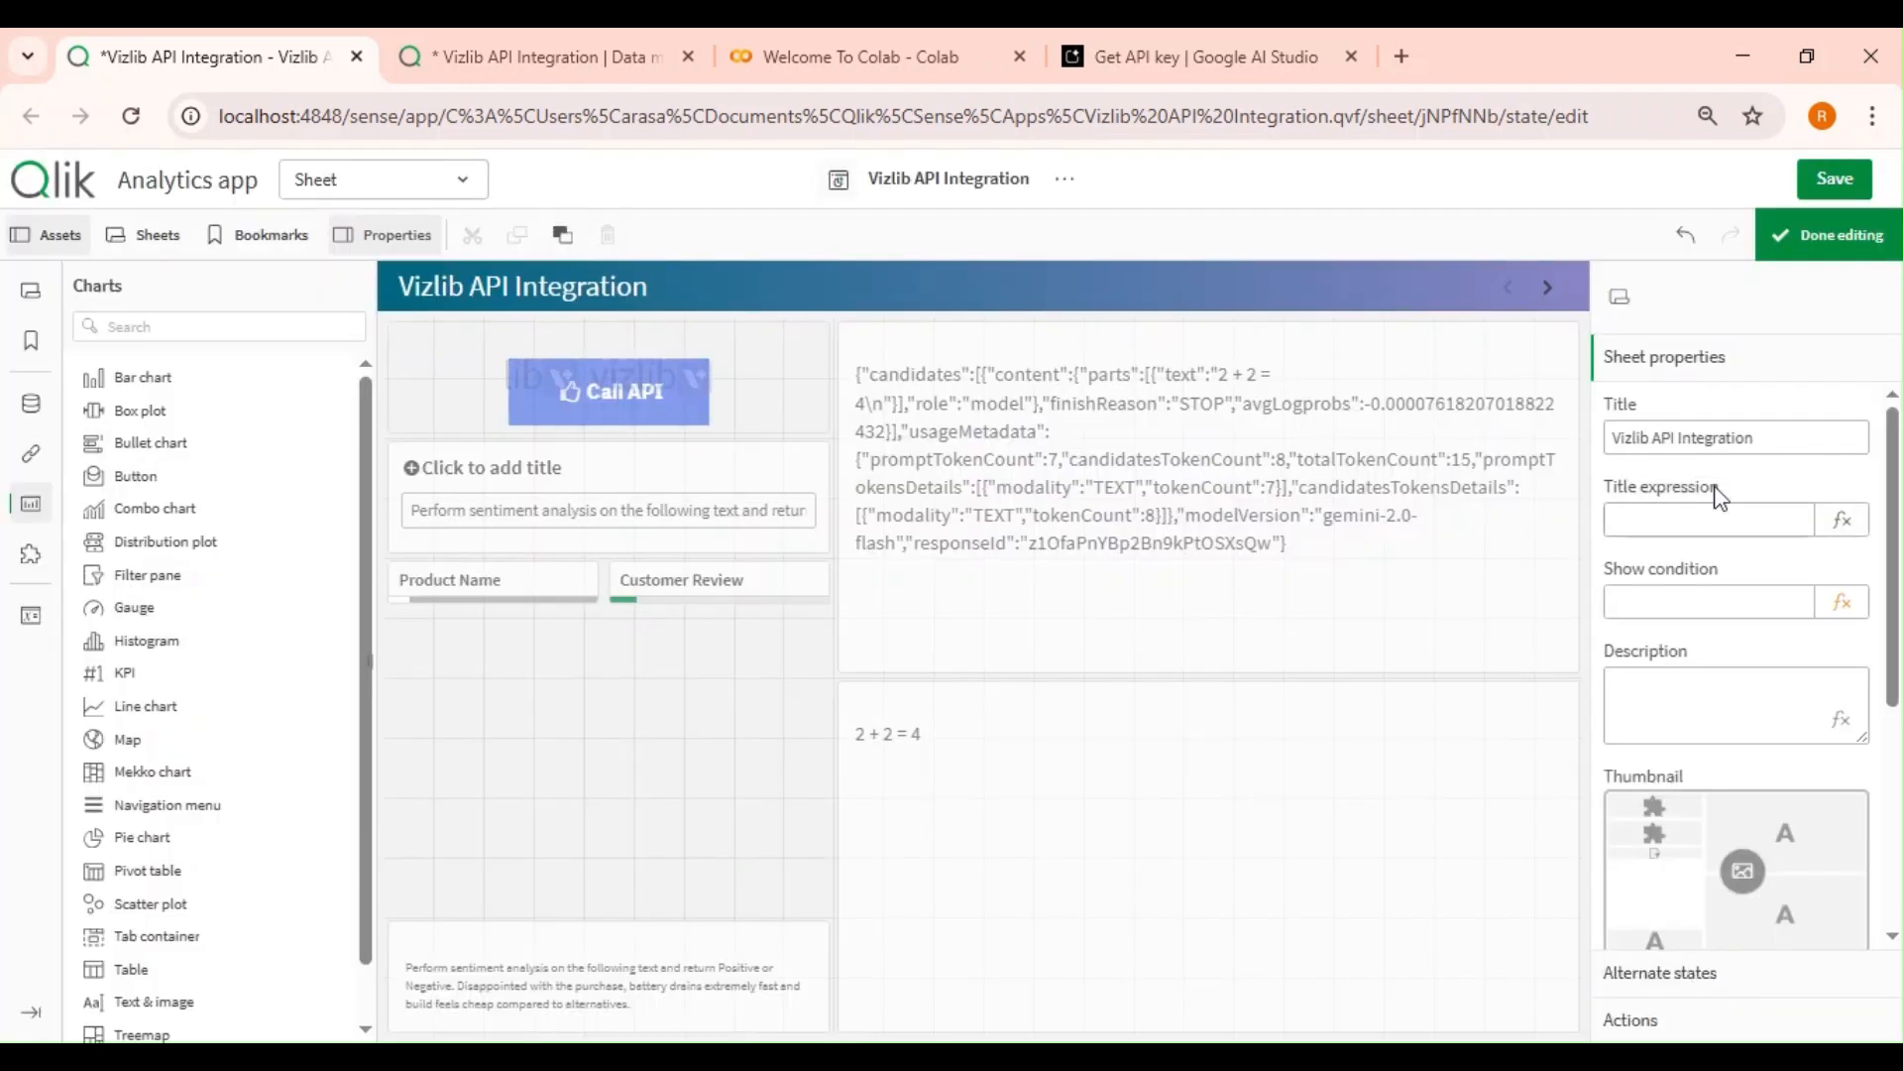
Enlarge the text object displaying the prompt by extending its top edge upward, then finish editing.
left_click(1829, 235)
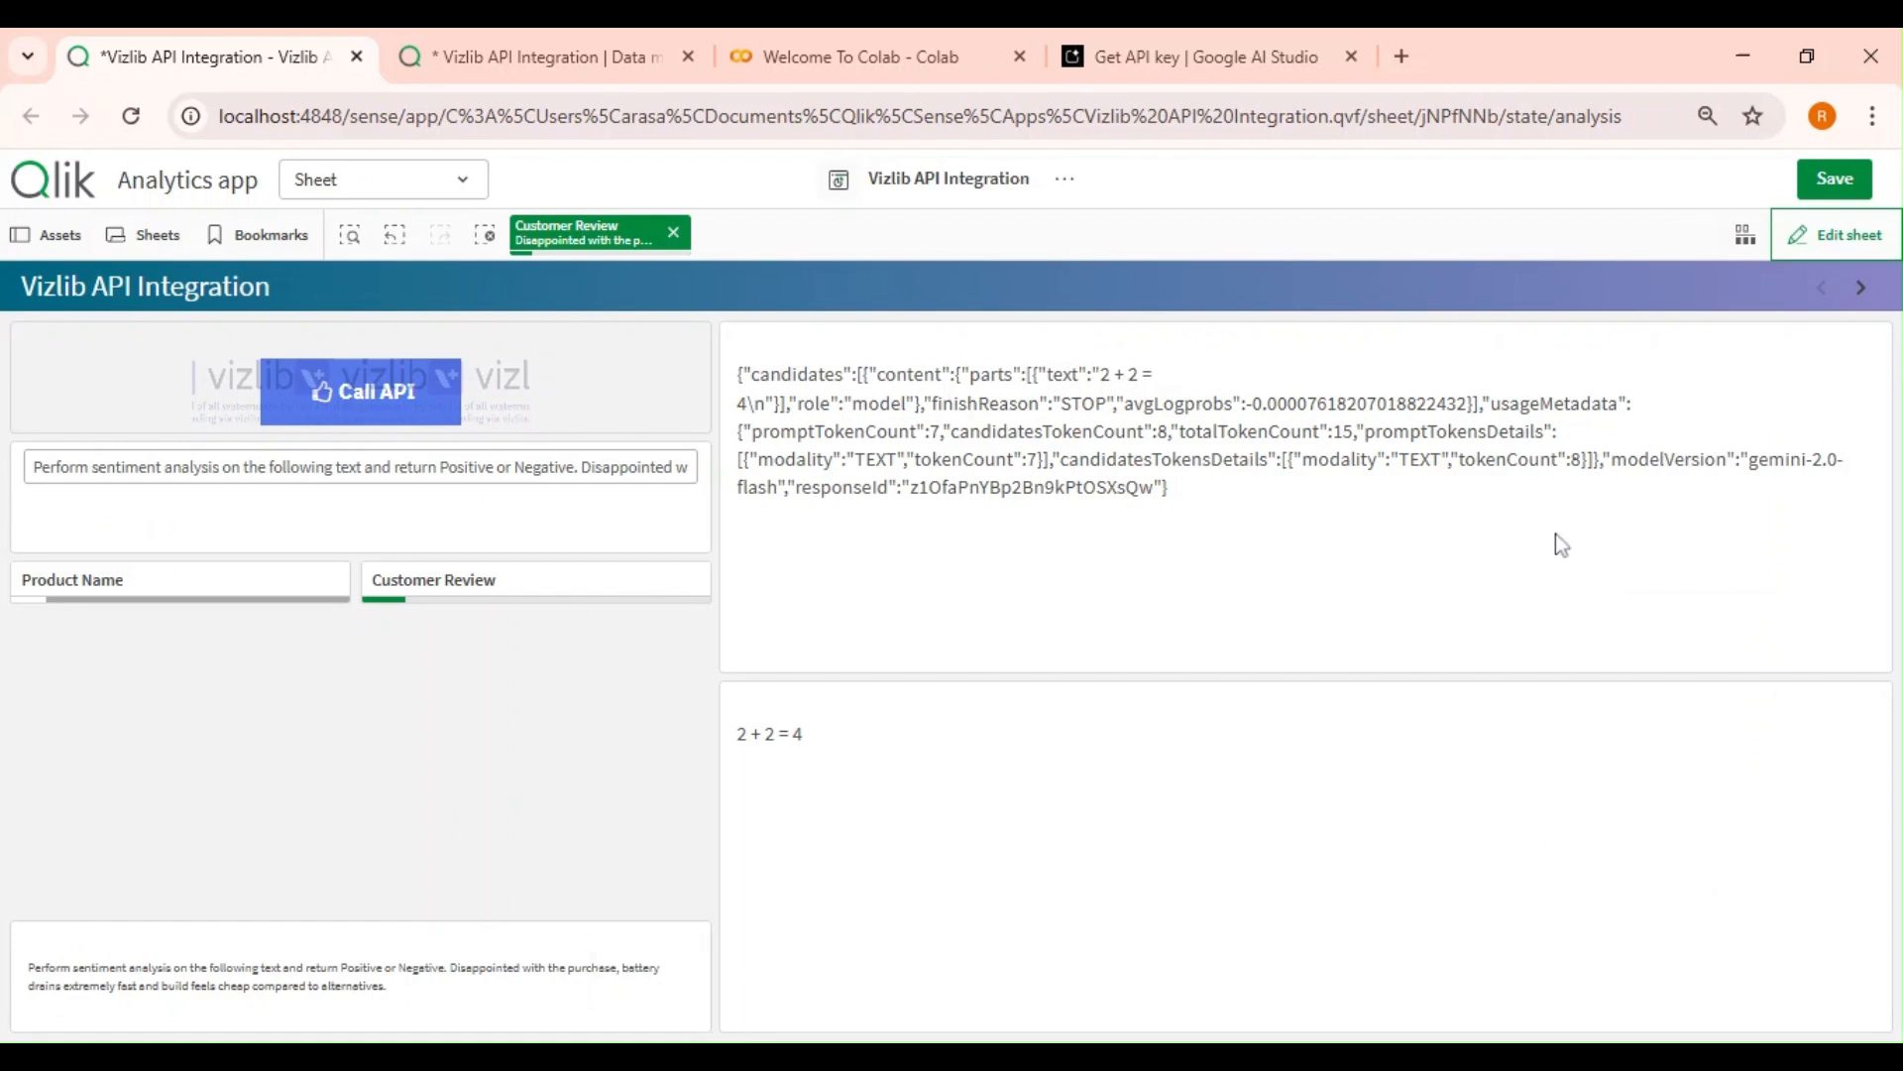
left_click(1836, 235)
left_click(629, 974)
left_click_drag(629, 923, 646, 807)
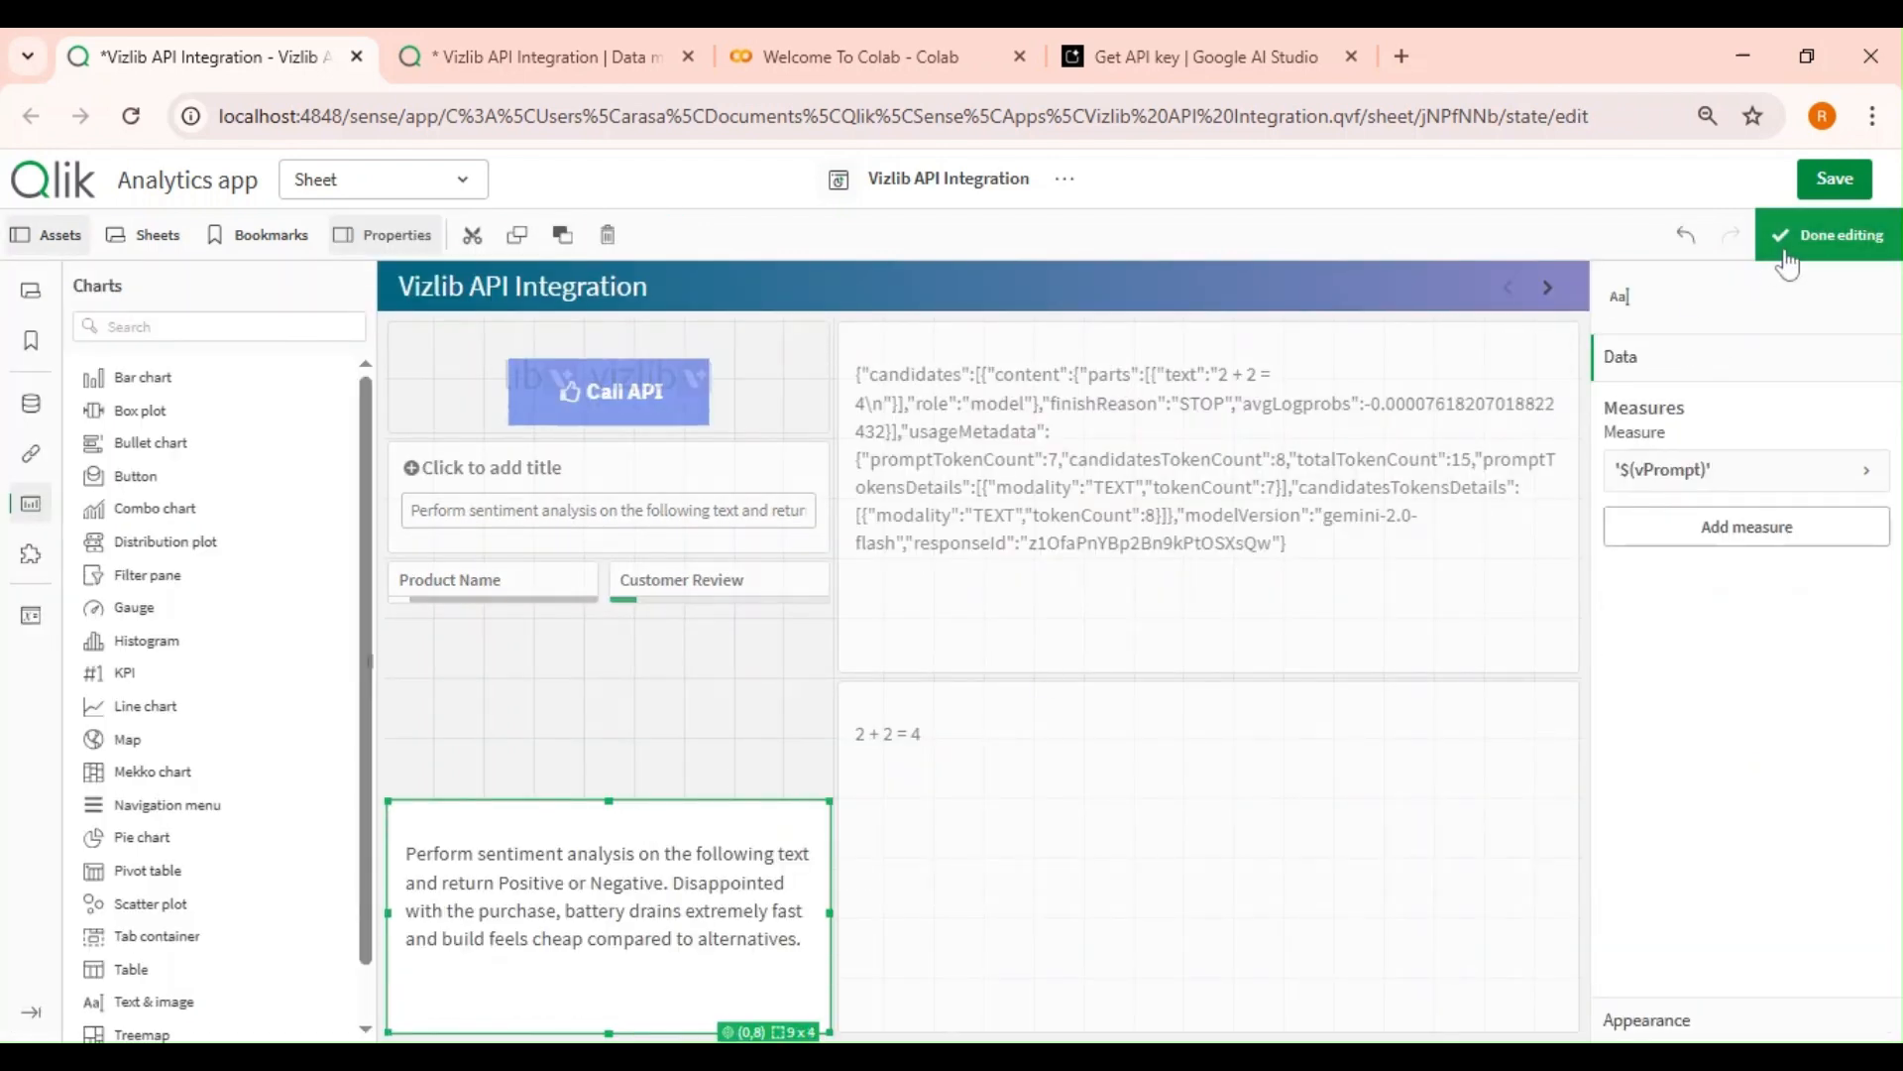
left_click(1829, 235)
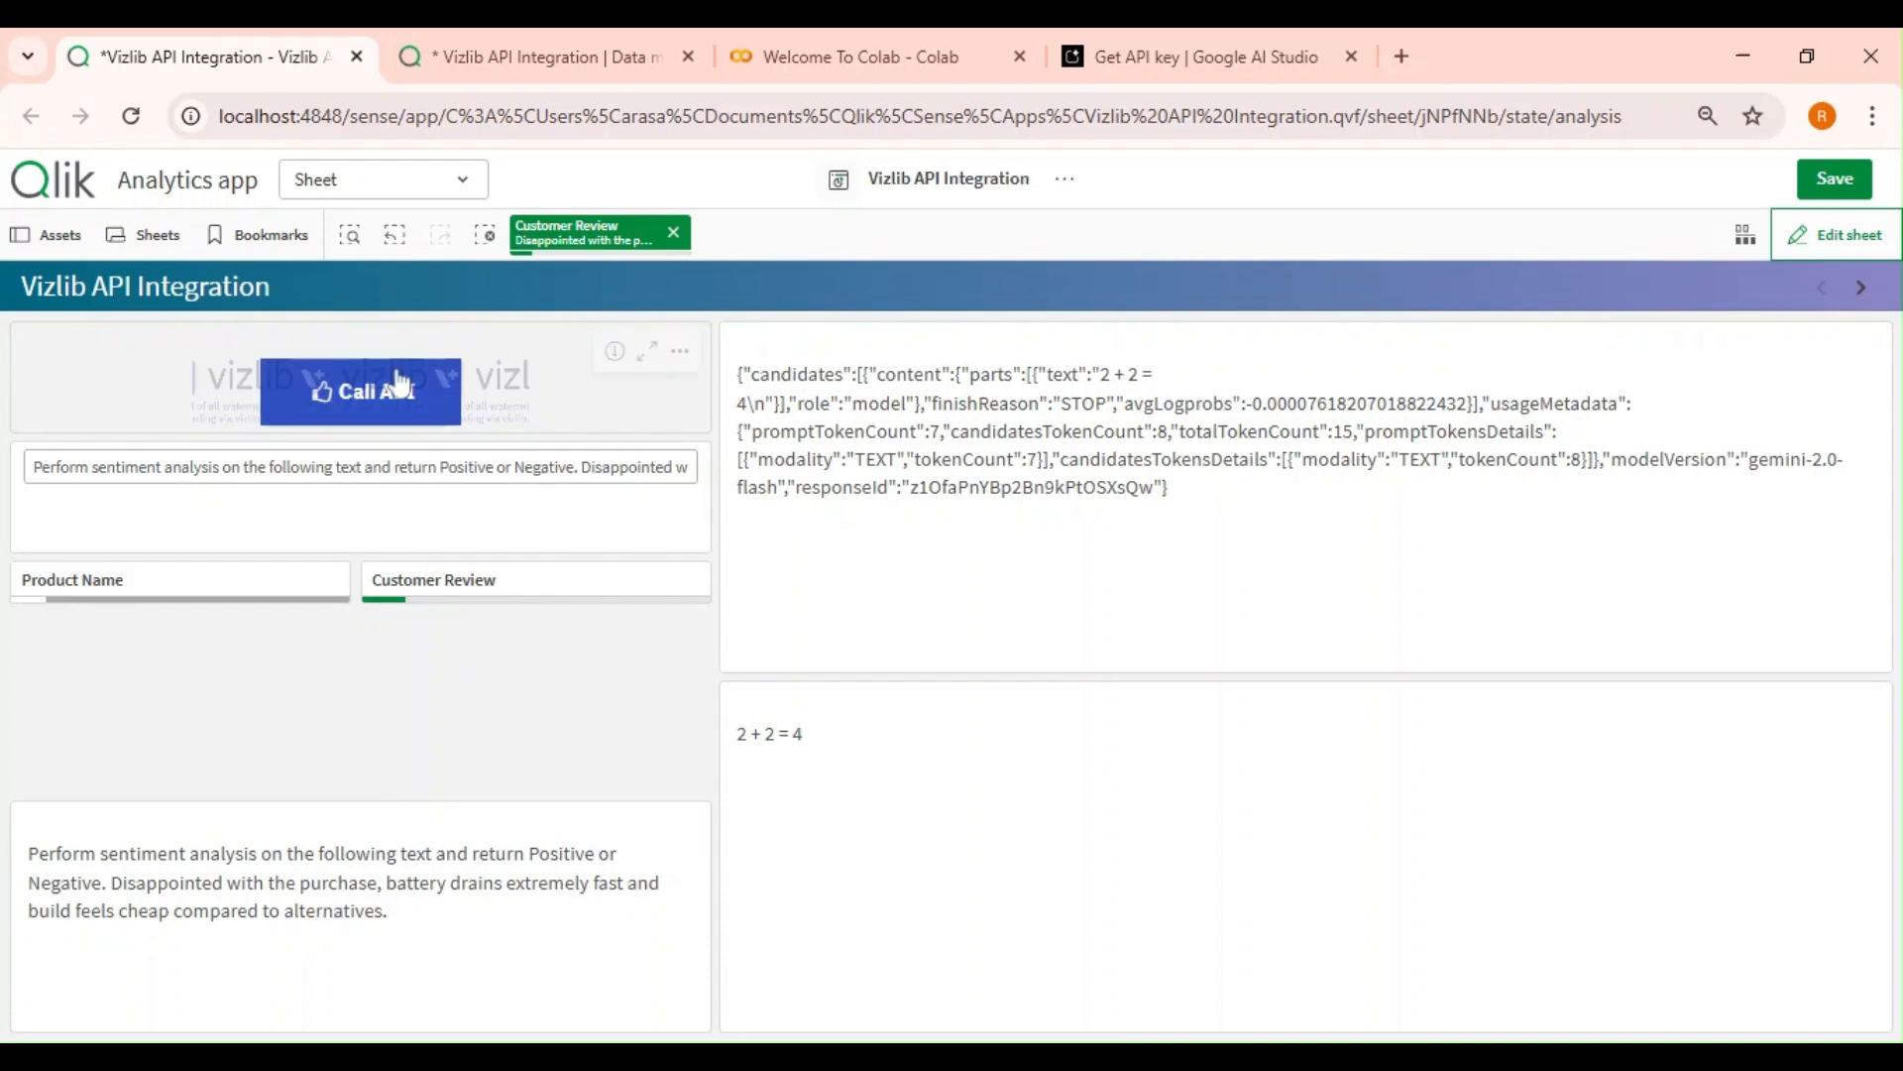
Call the API for the current review and switch the Customer Review selection to 'Amazing purchase, lightweight design…'.
left_click(355, 403)
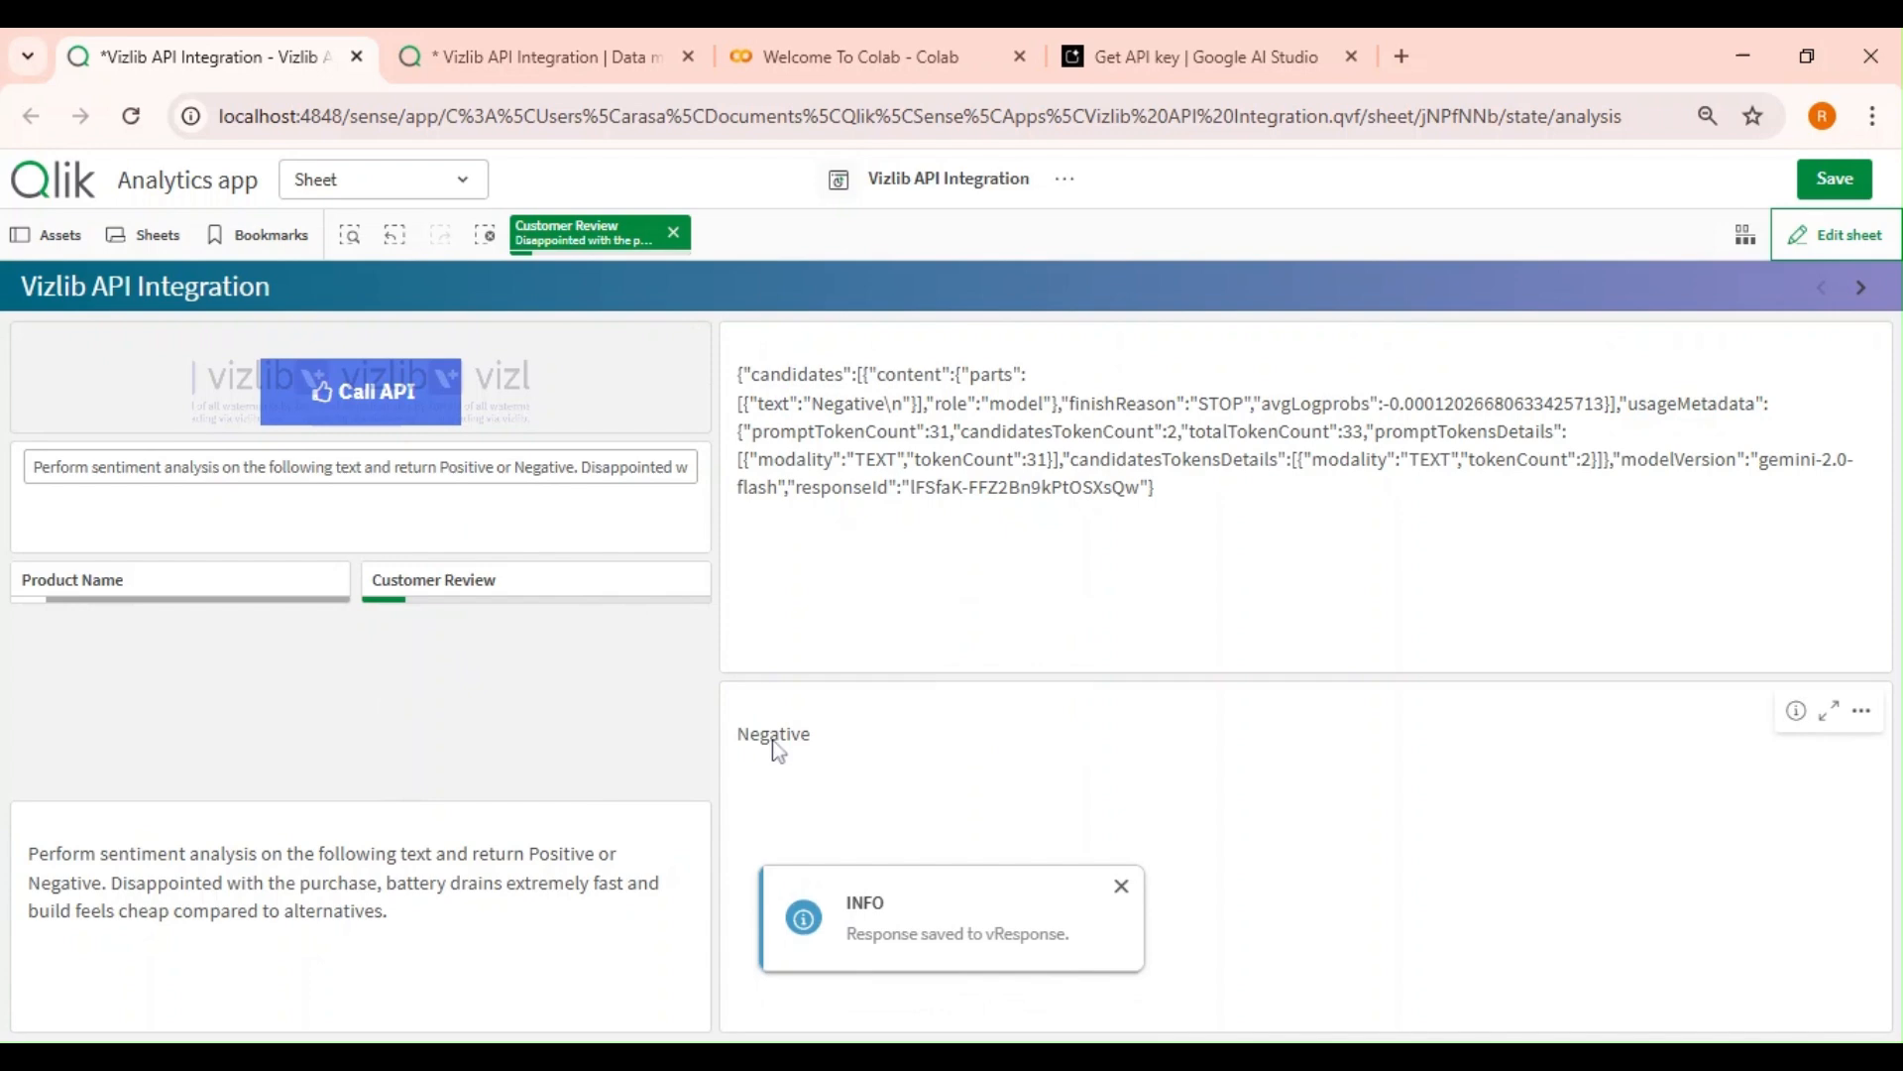
left_click(529, 593)
left_click(531, 729)
left_click(524, 766)
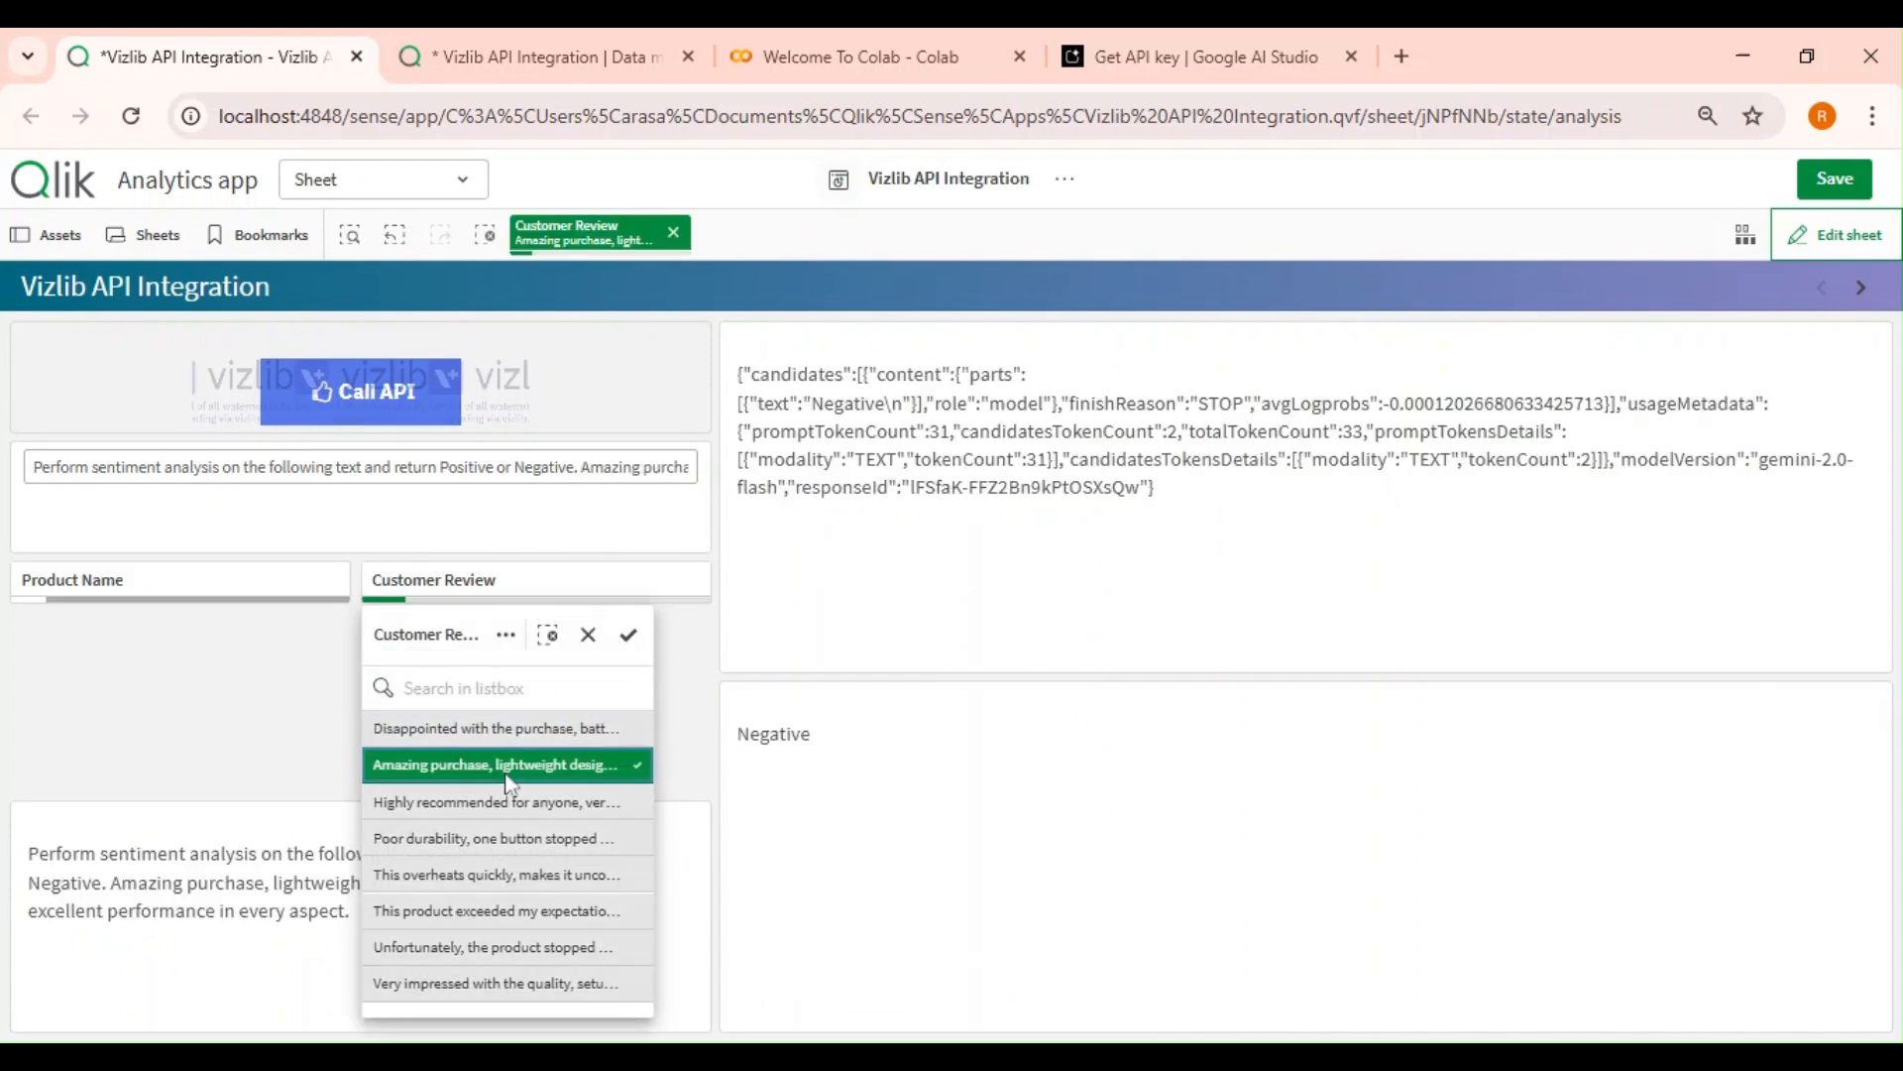
left_click(275, 732)
Call the API for the 'Amazing purchase…' review and reopen the Customer Review filter to check the selection.
left_click(478, 593)
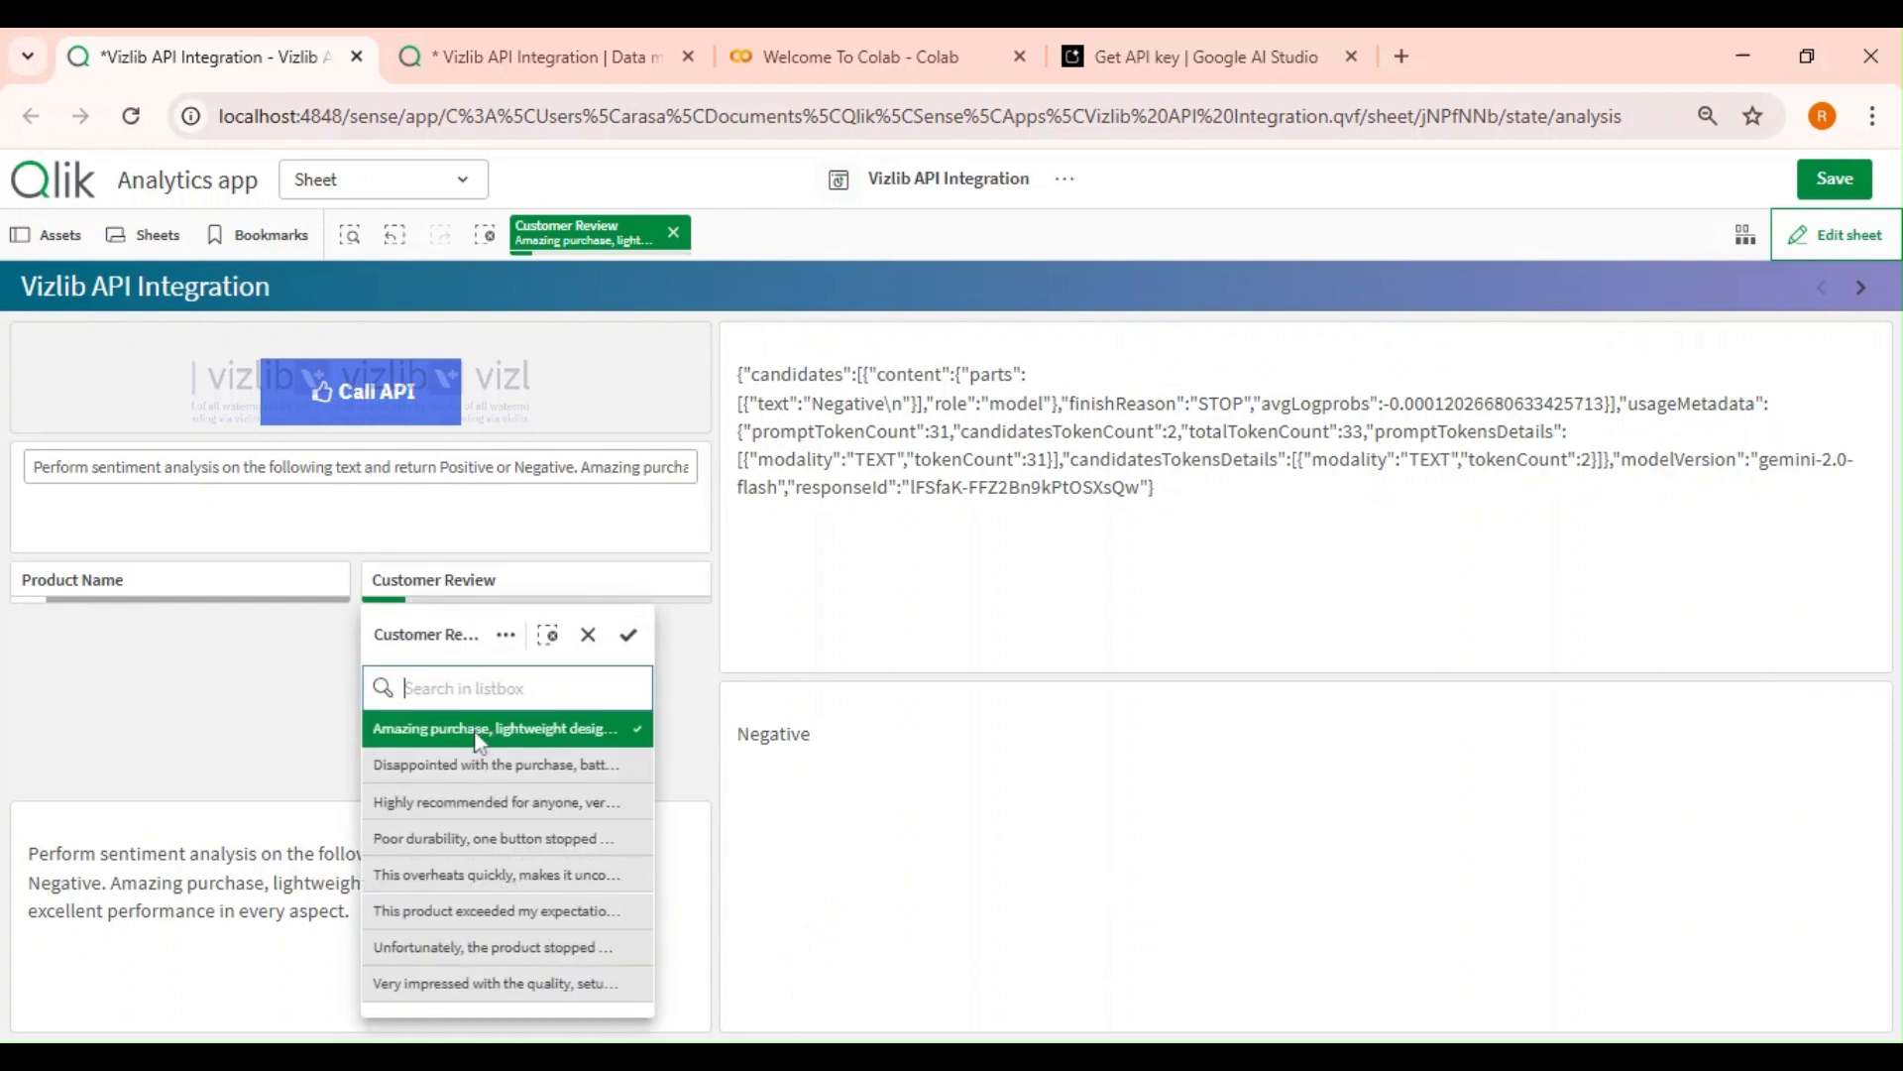
left_click(263, 704)
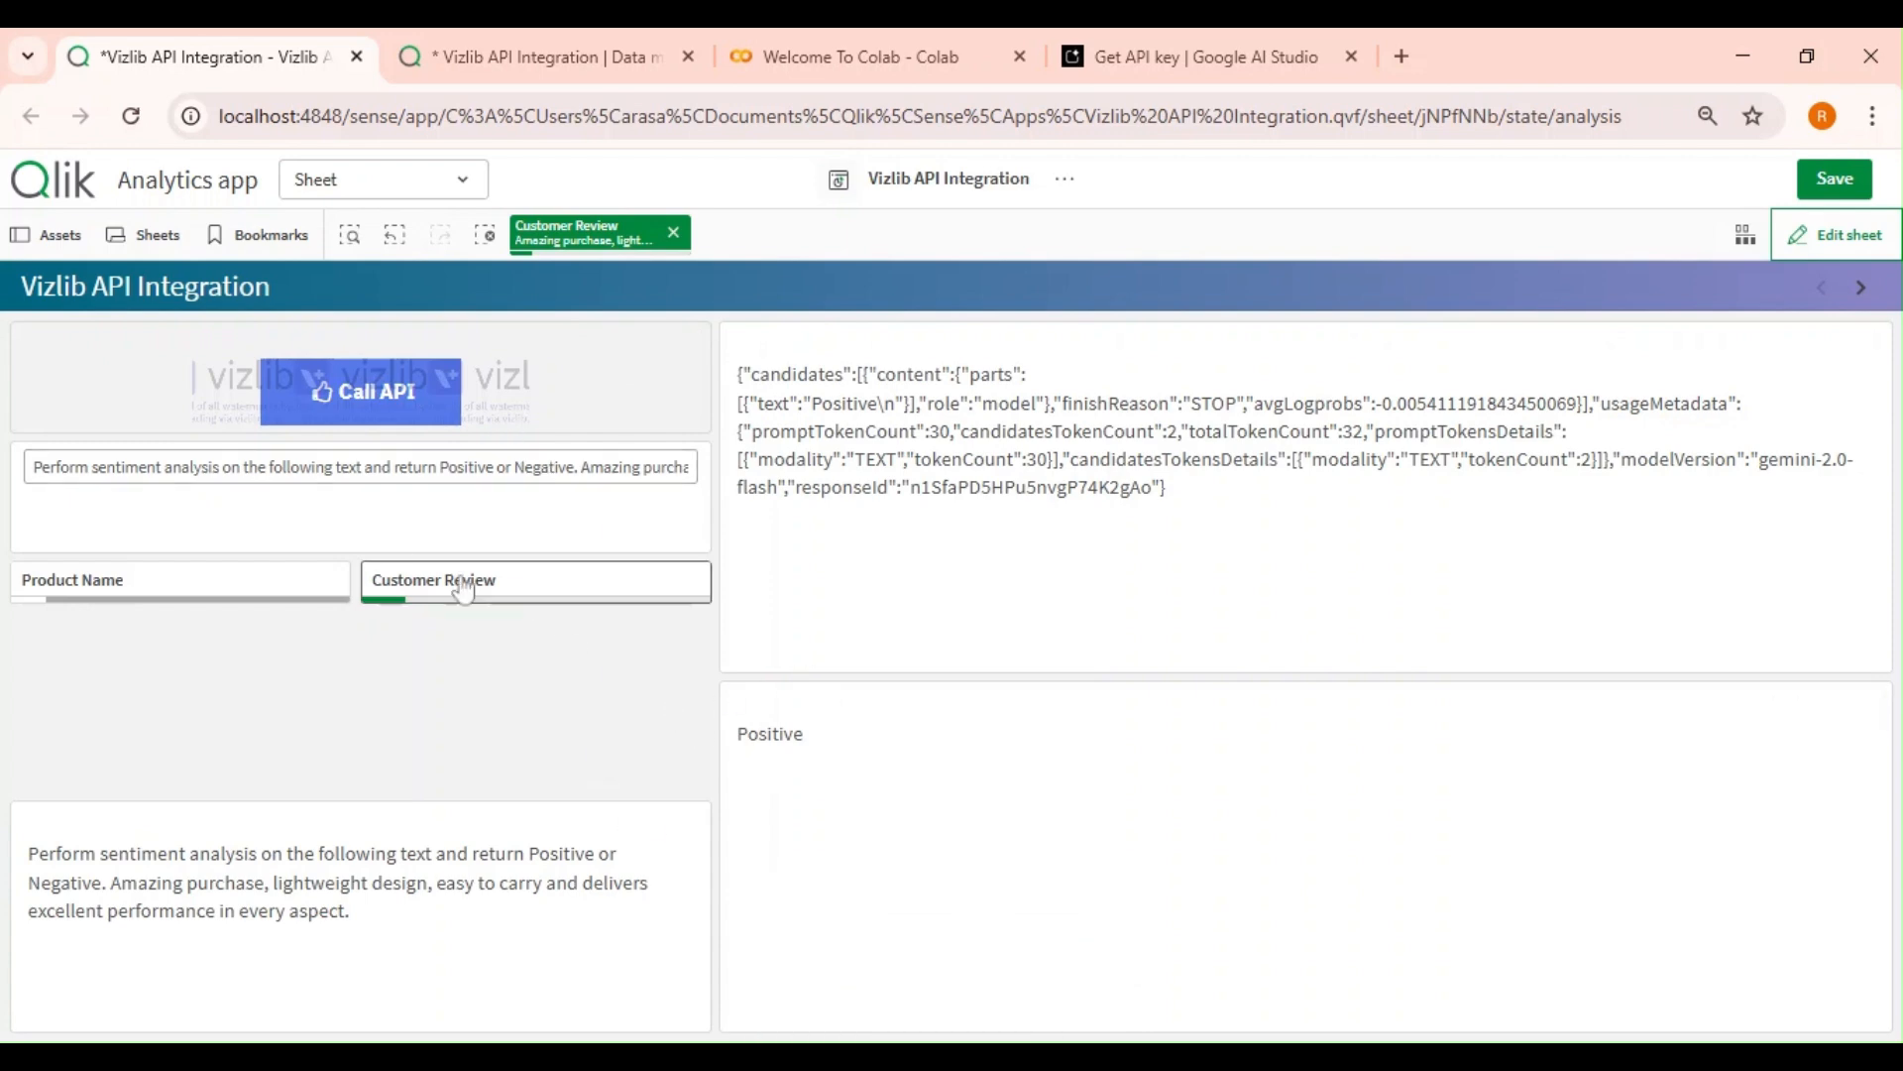
left_click(493, 592)
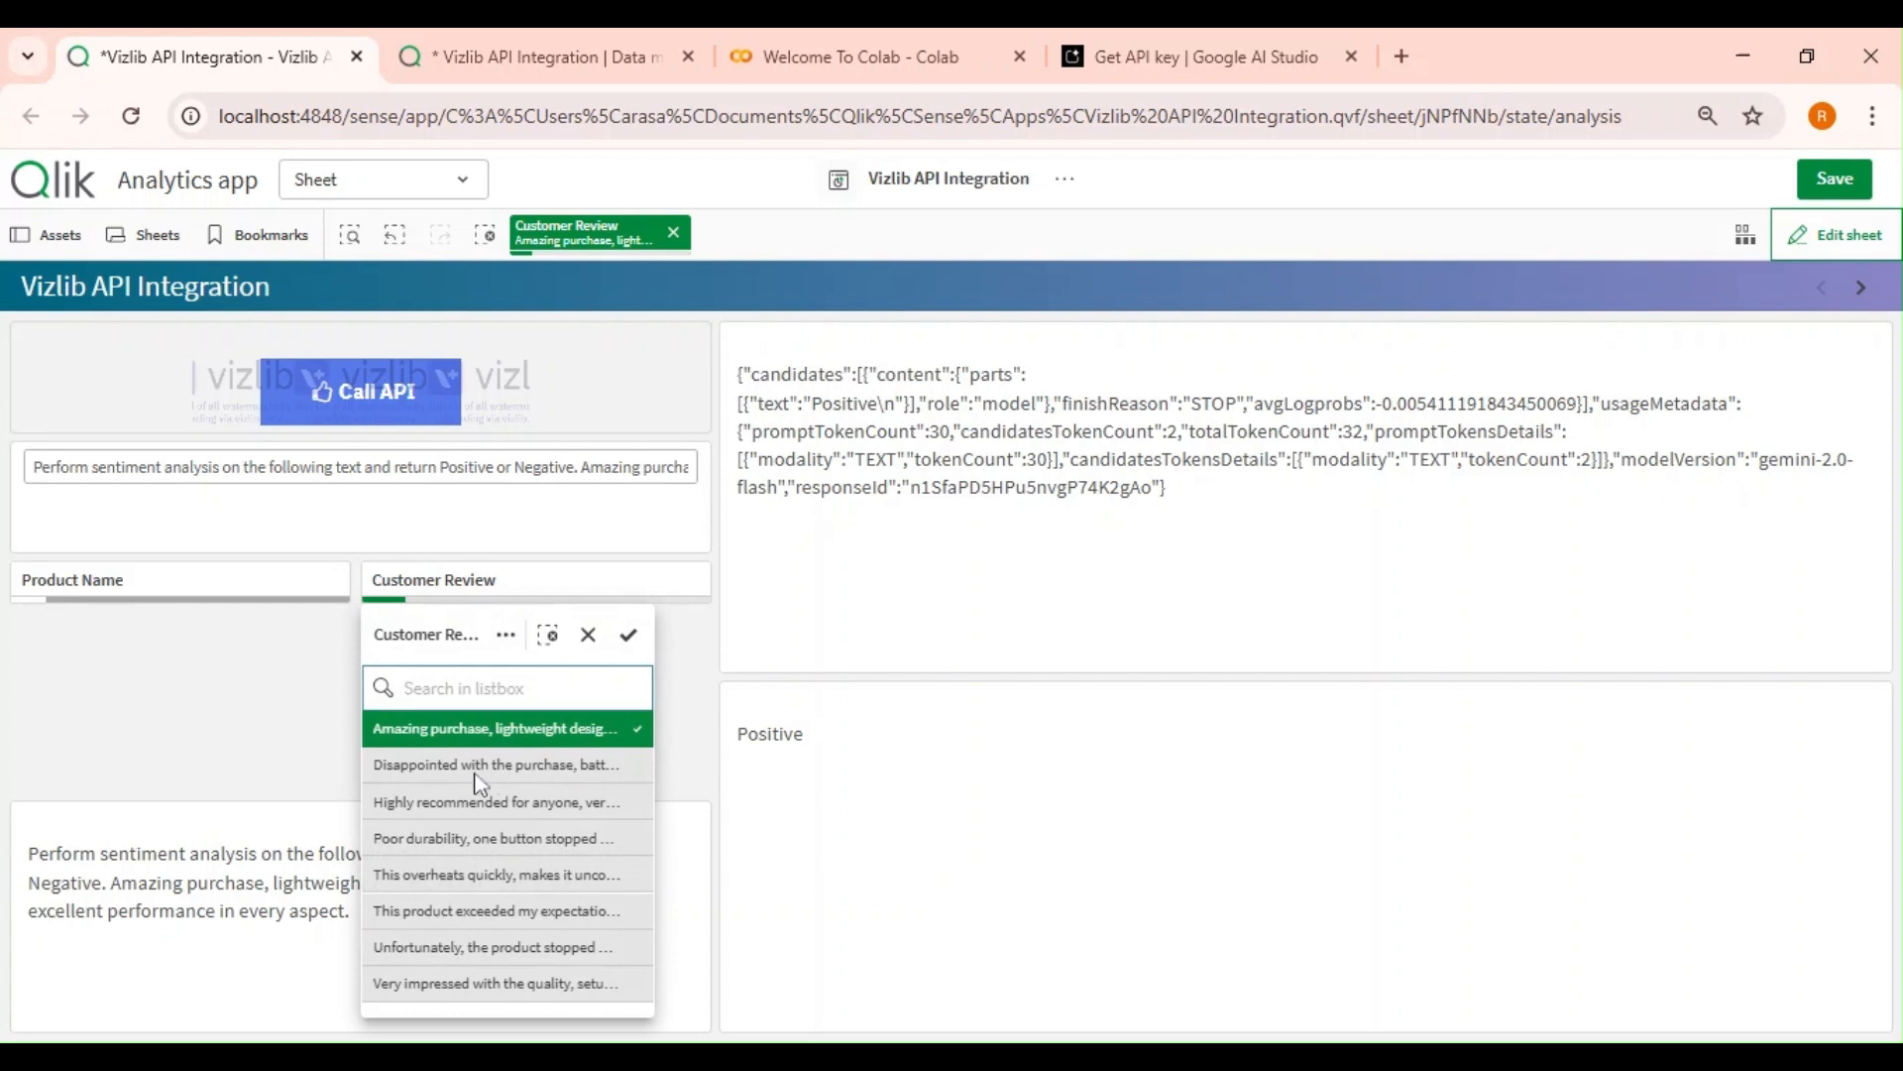
left_click(215, 661)
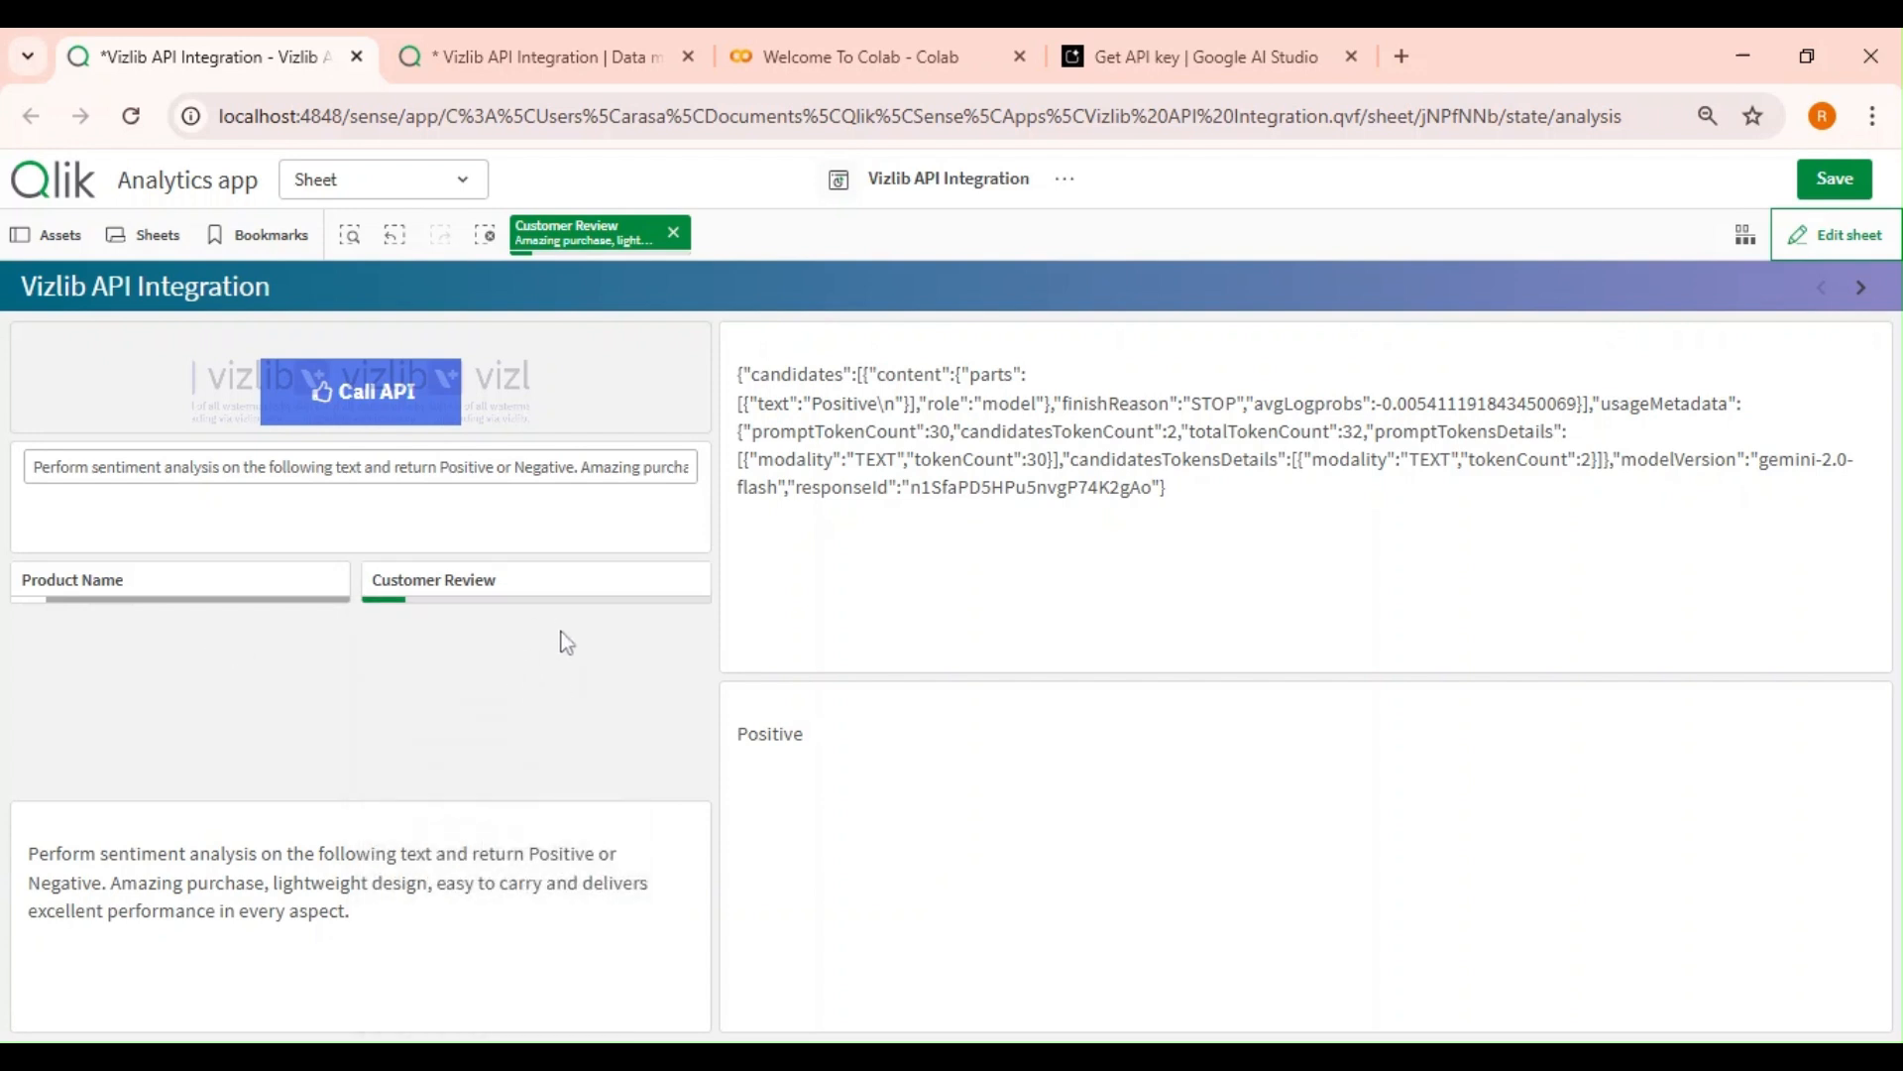
Open the vPrompt variable's definition in the expression editor from the sheet's variables list.
mouse_move(508, 615)
left_click(446, 467)
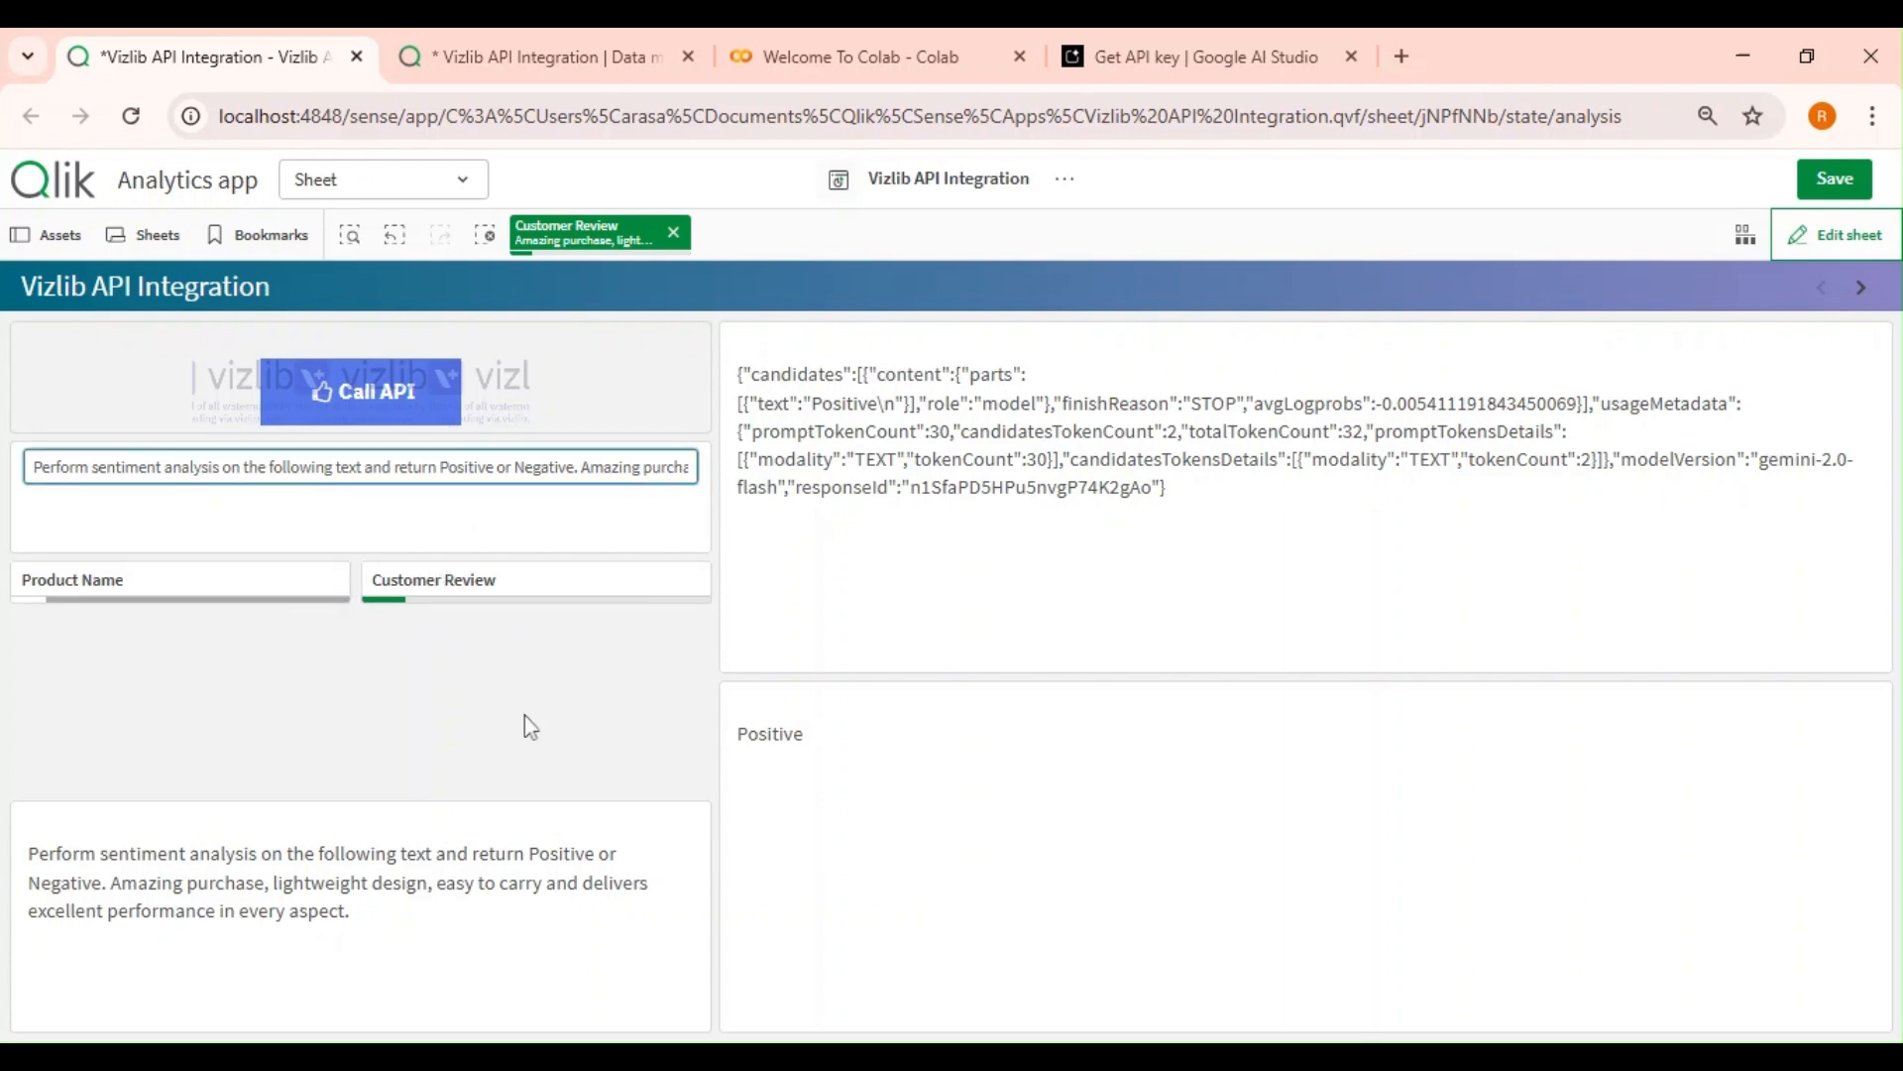
left_click(1835, 235)
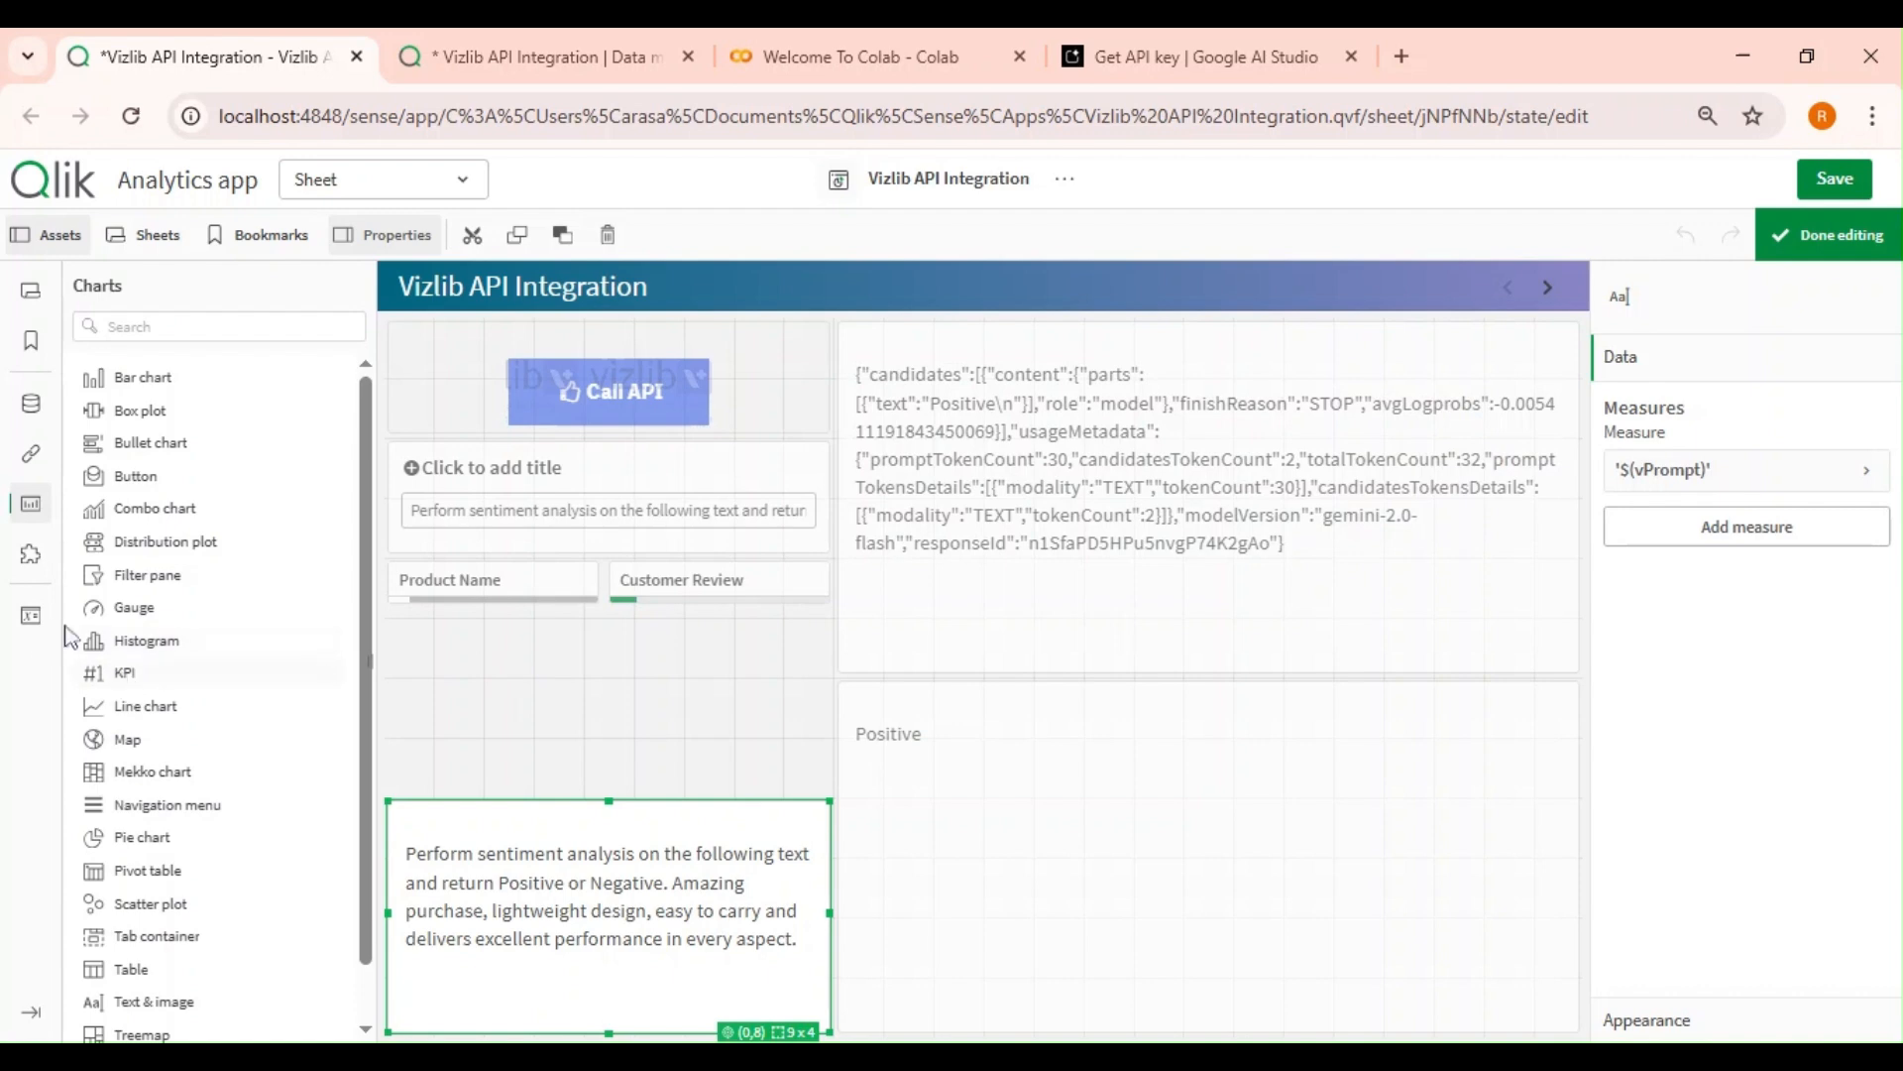
left_click(33, 621)
left_click(1660, 444)
left_click(1572, 458)
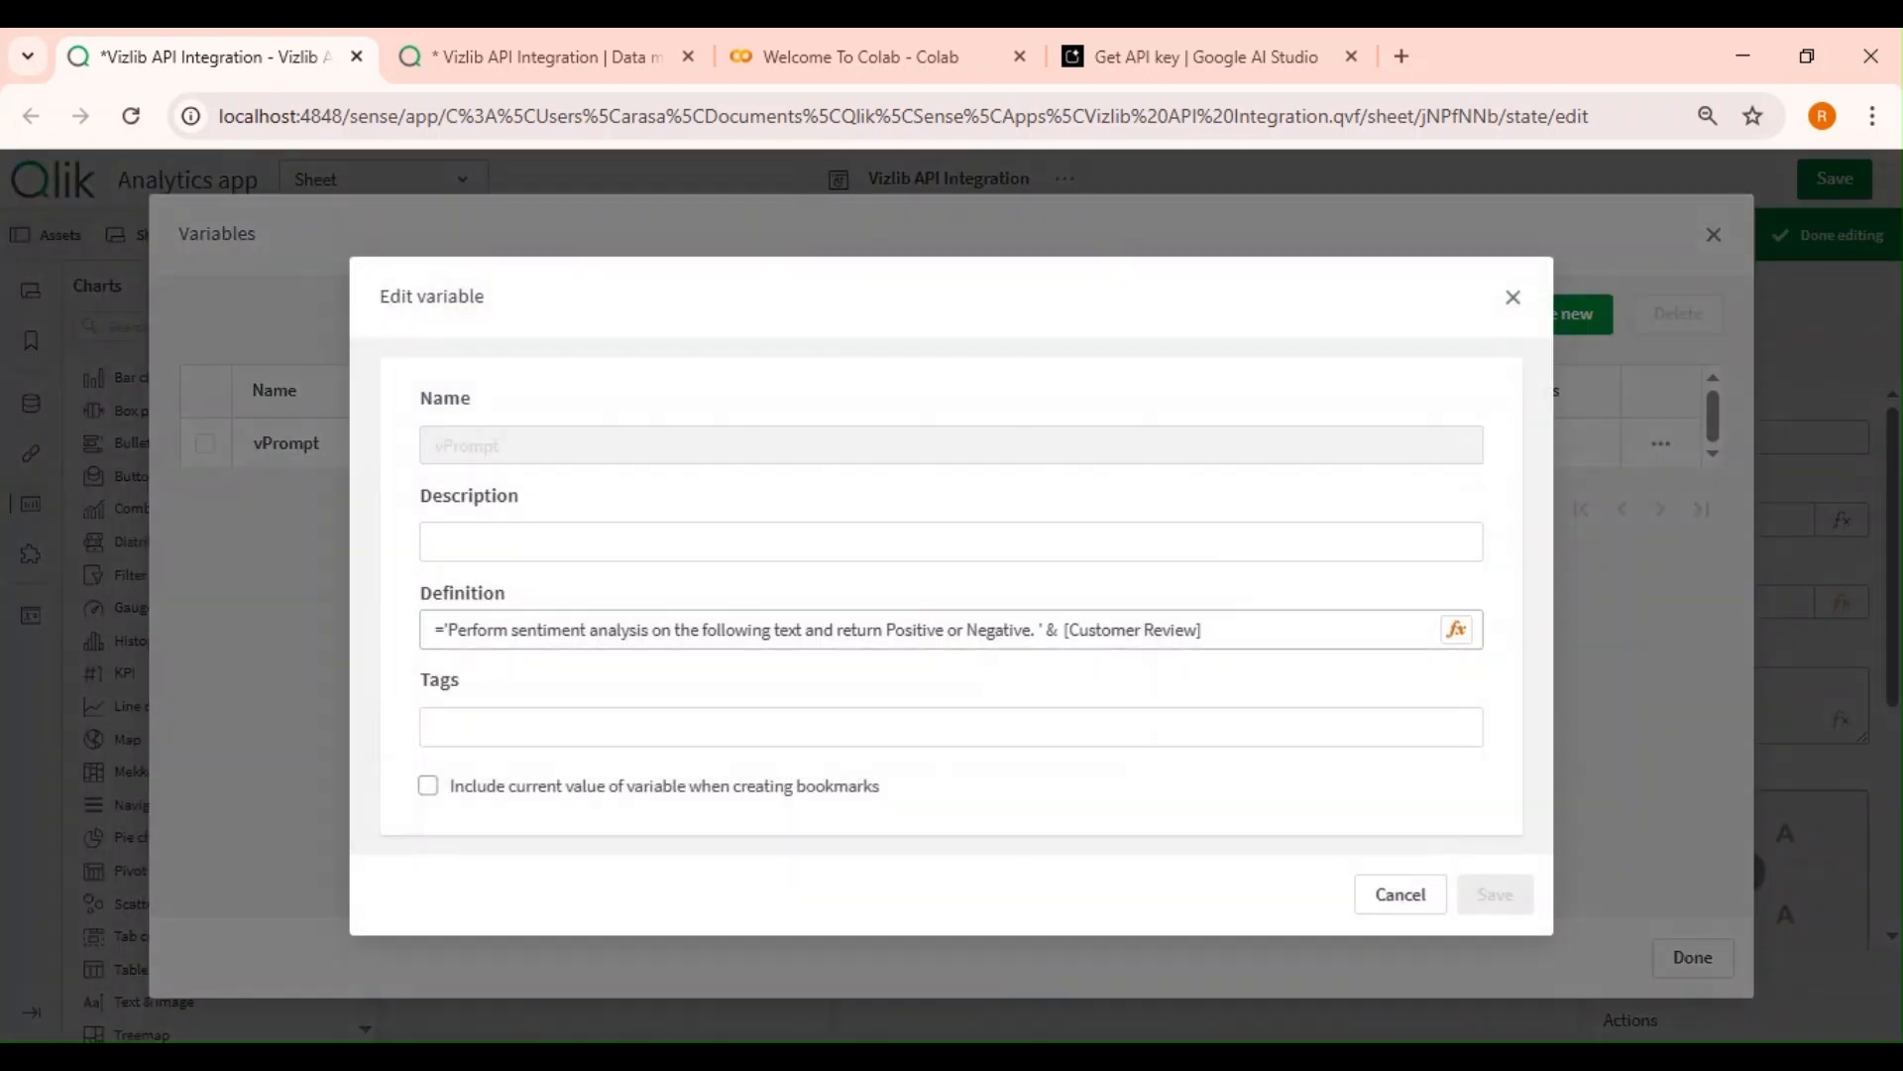
left_click(1456, 629)
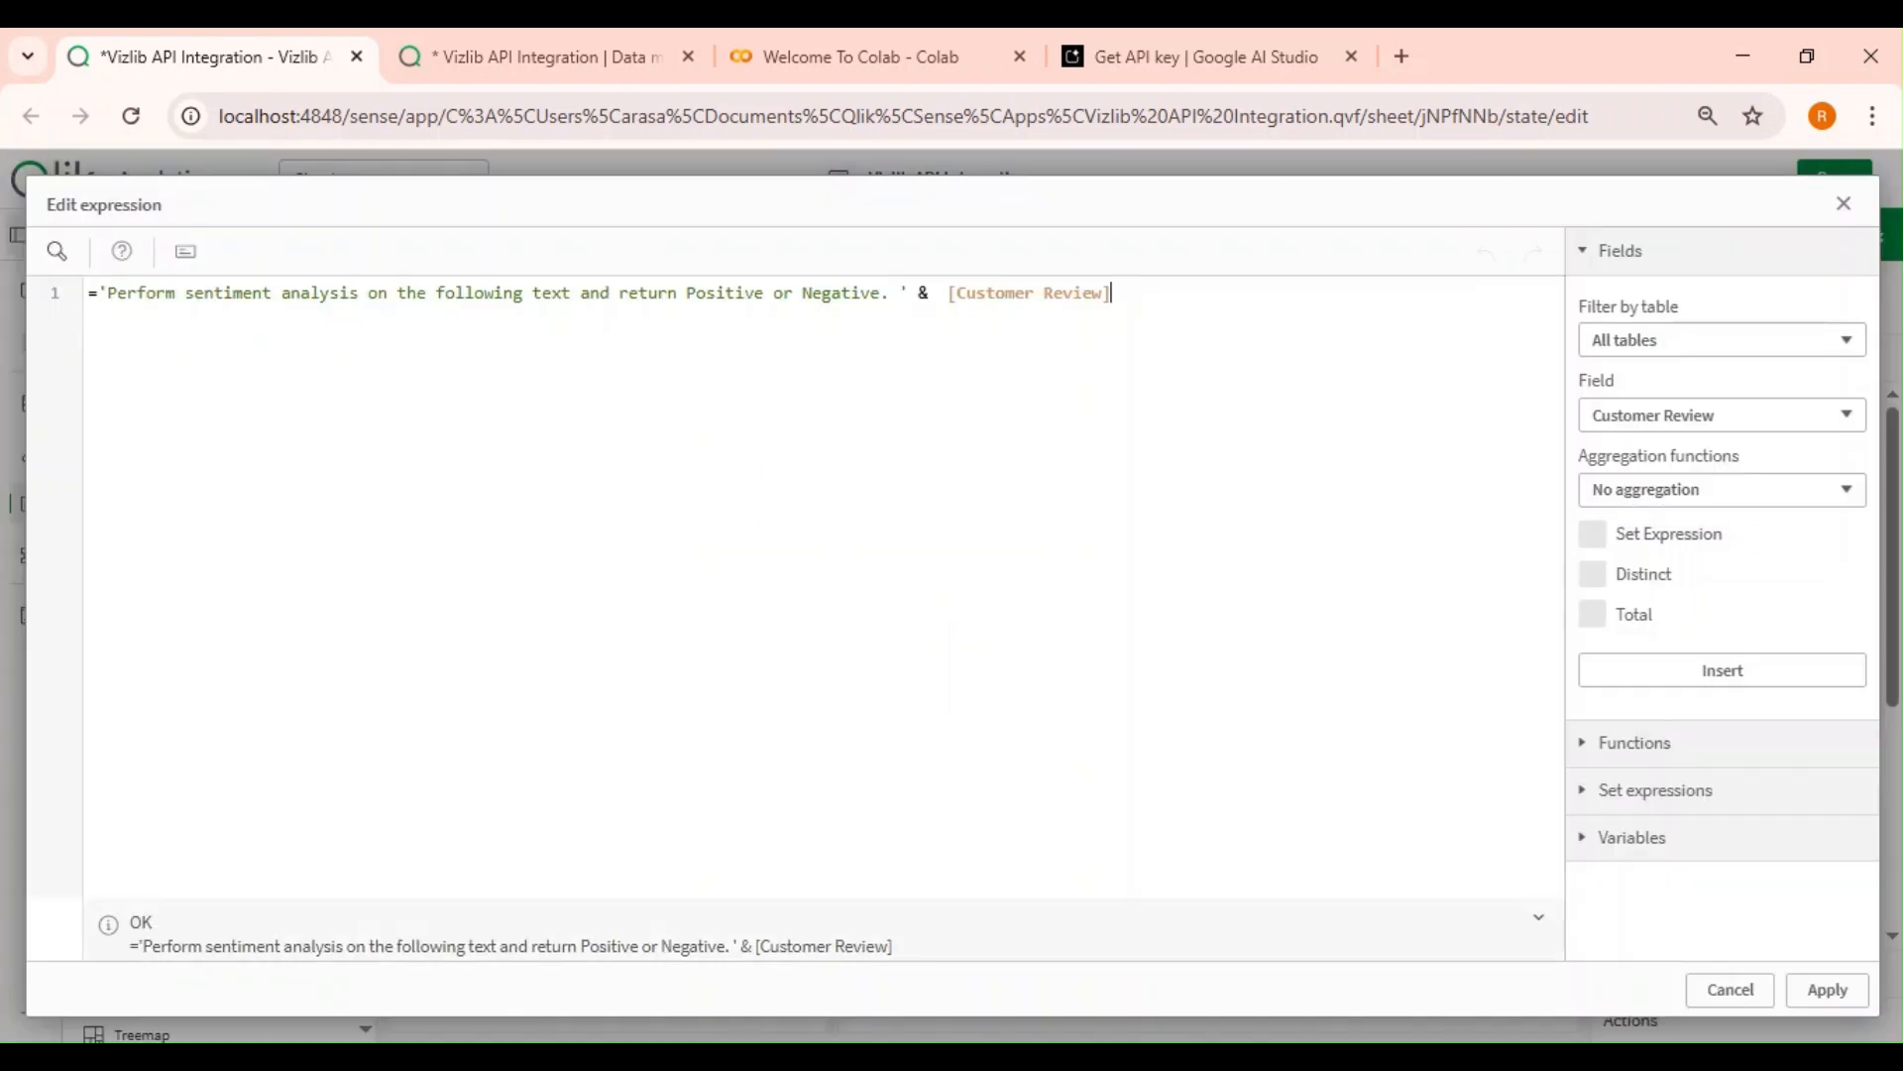
type("conca")
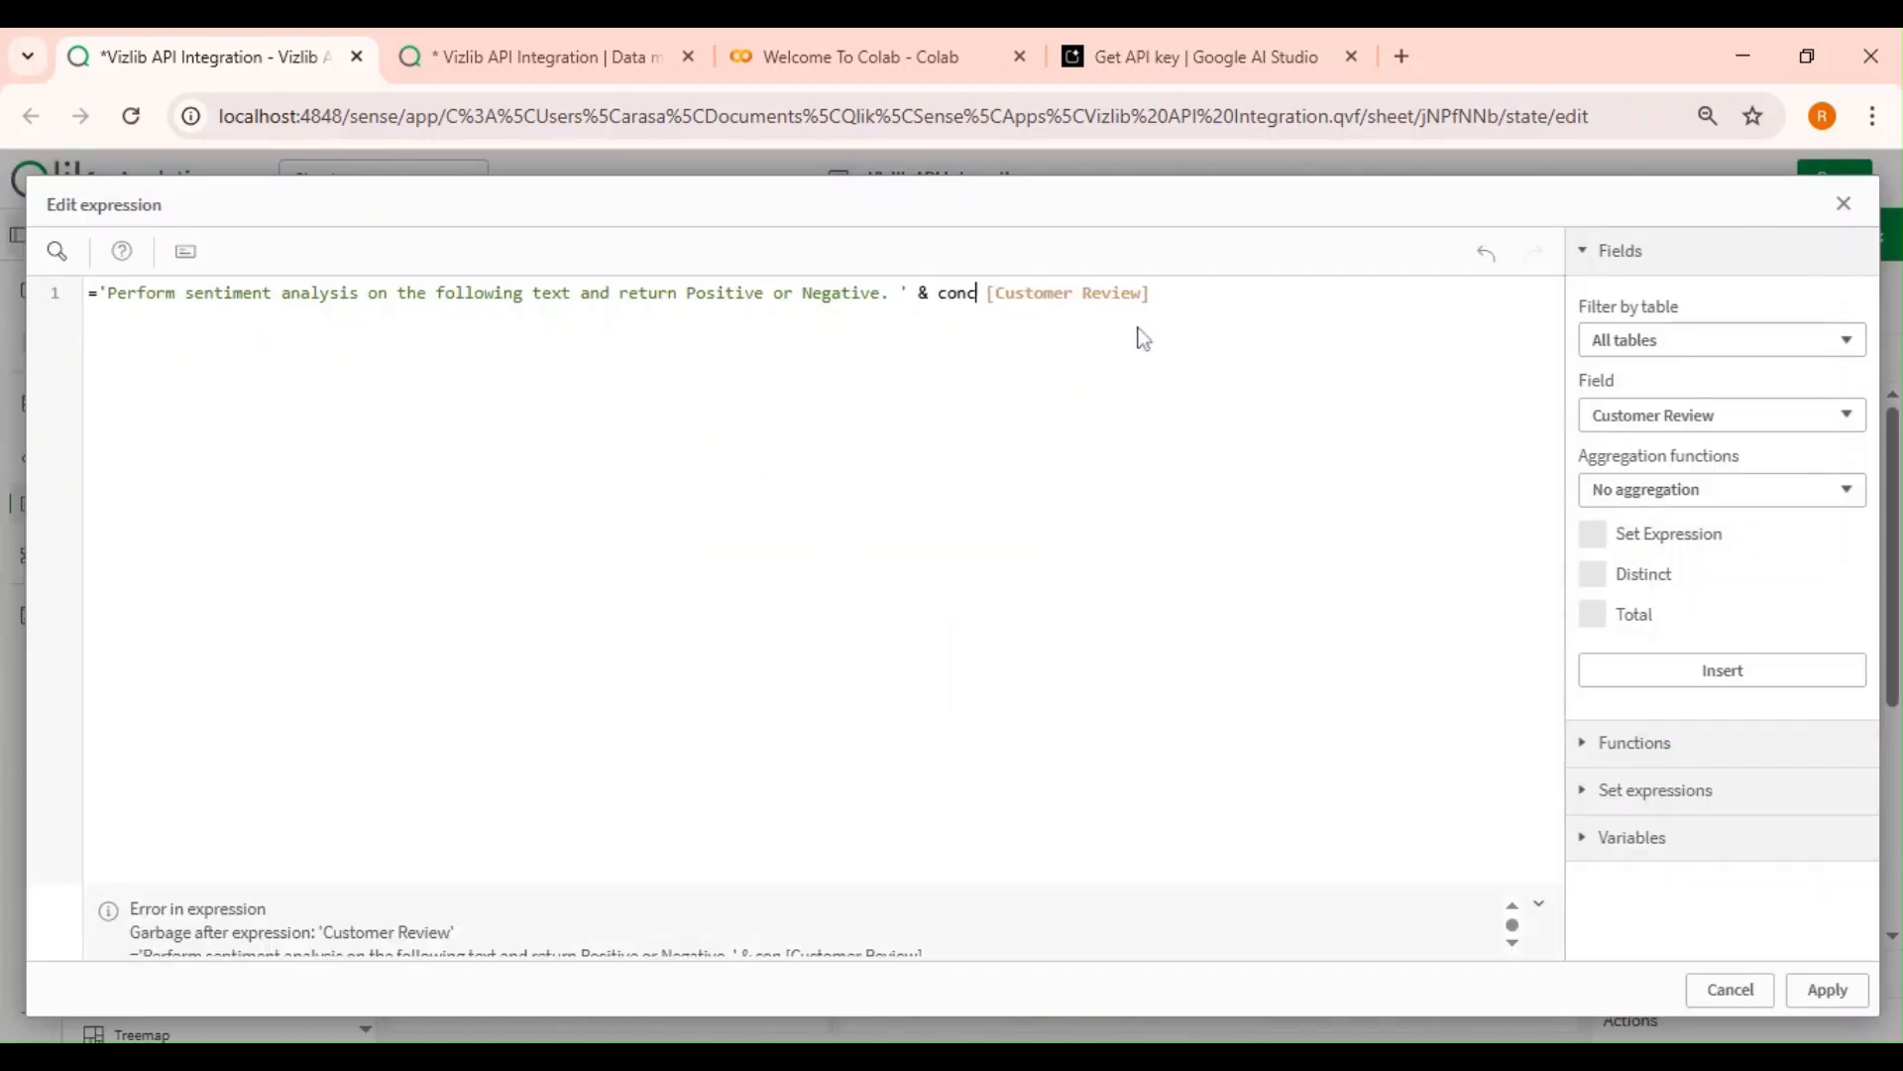
key("BackSpace")
key("BackSpace")
key("BackSpace")
key("BackSpace")
key("BackSpace")
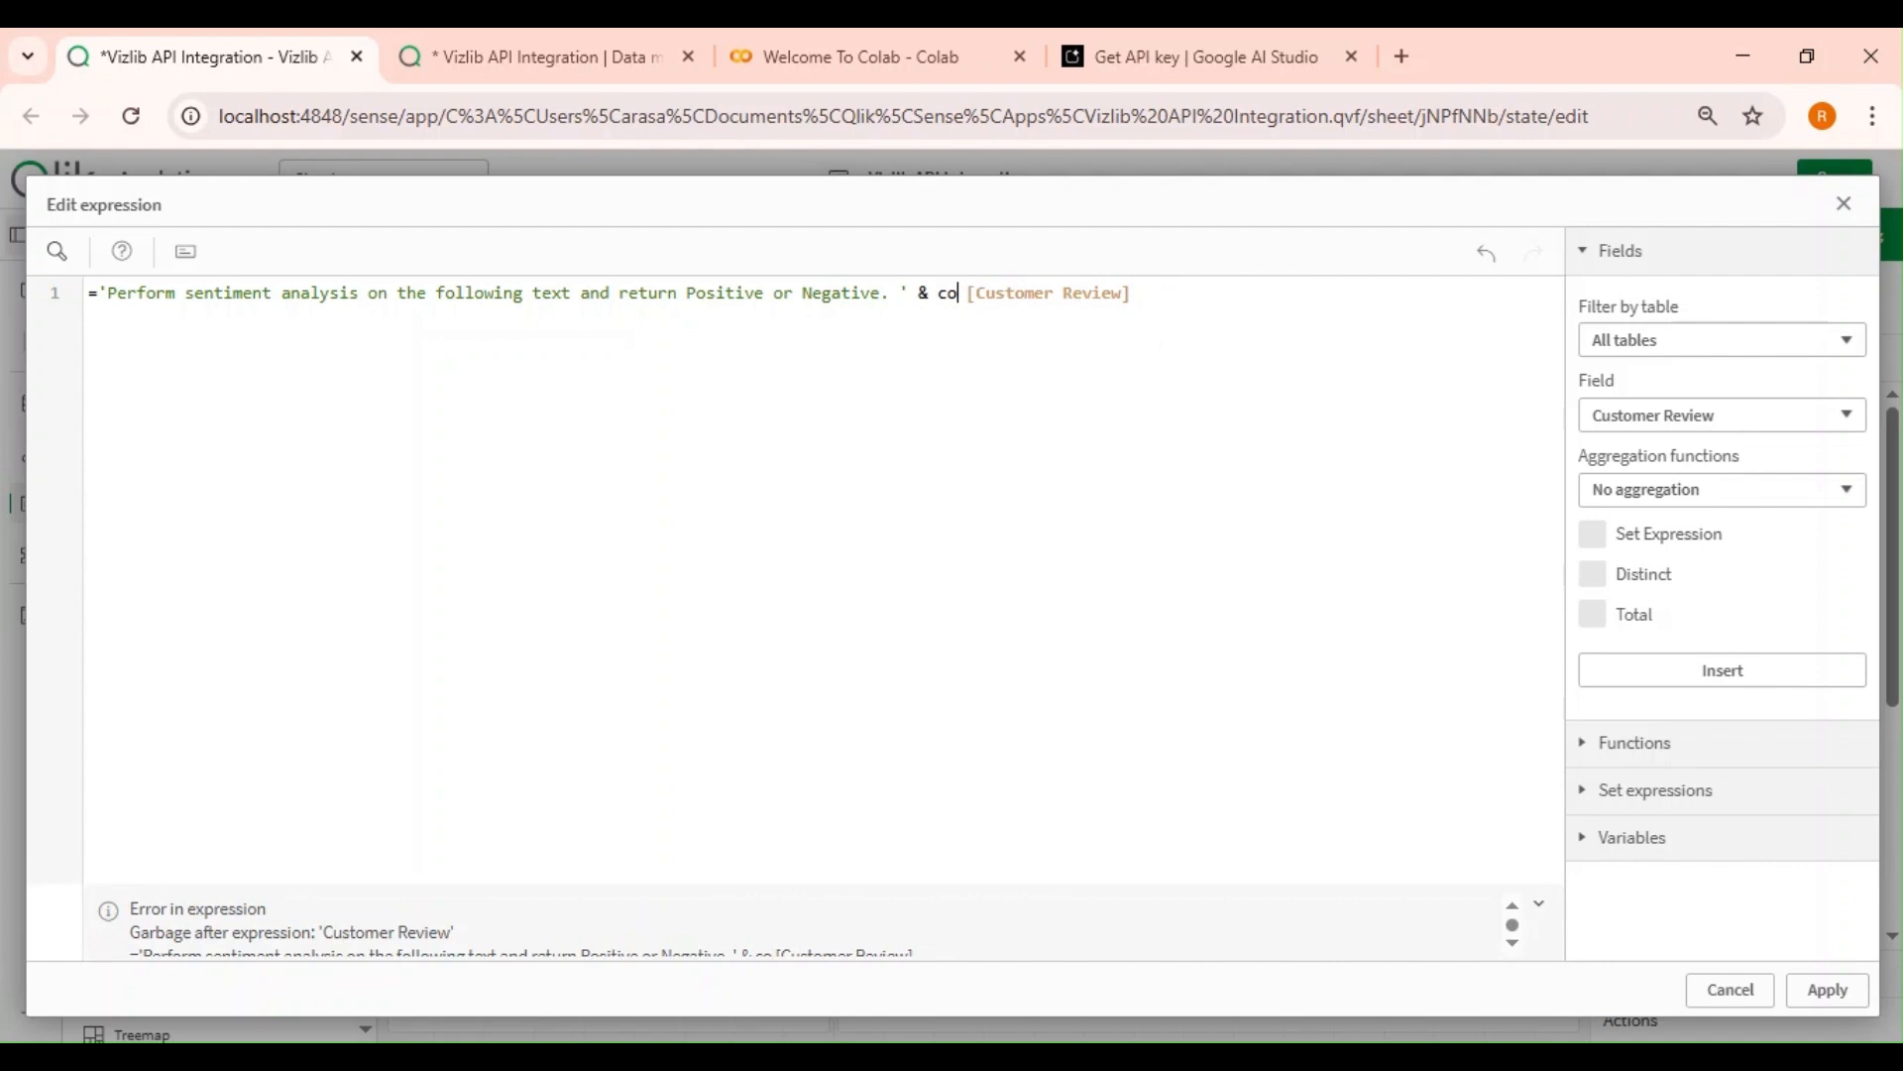
key("Return")
key("BackSpace")
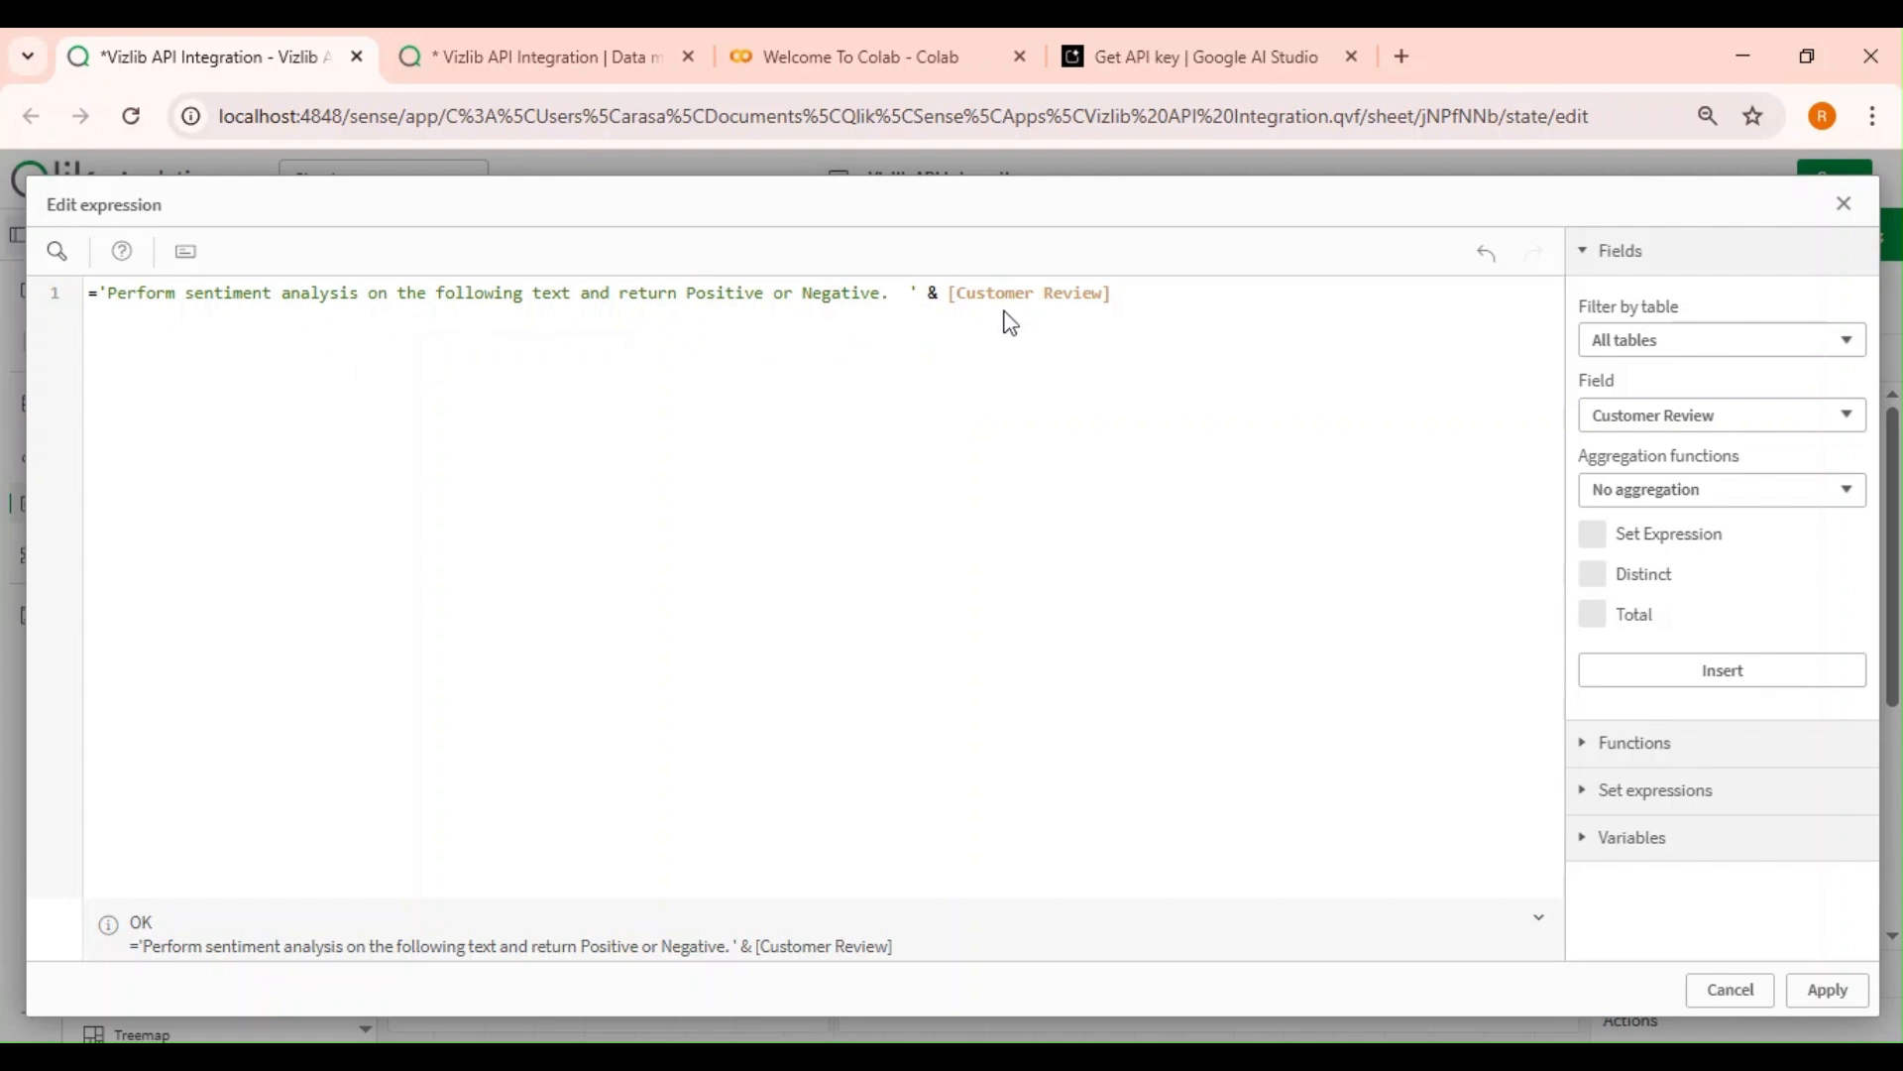
Append 'Also lets us know the key concerns.' to the prompt text, apply and save the vPrompt variable.
type("Also")
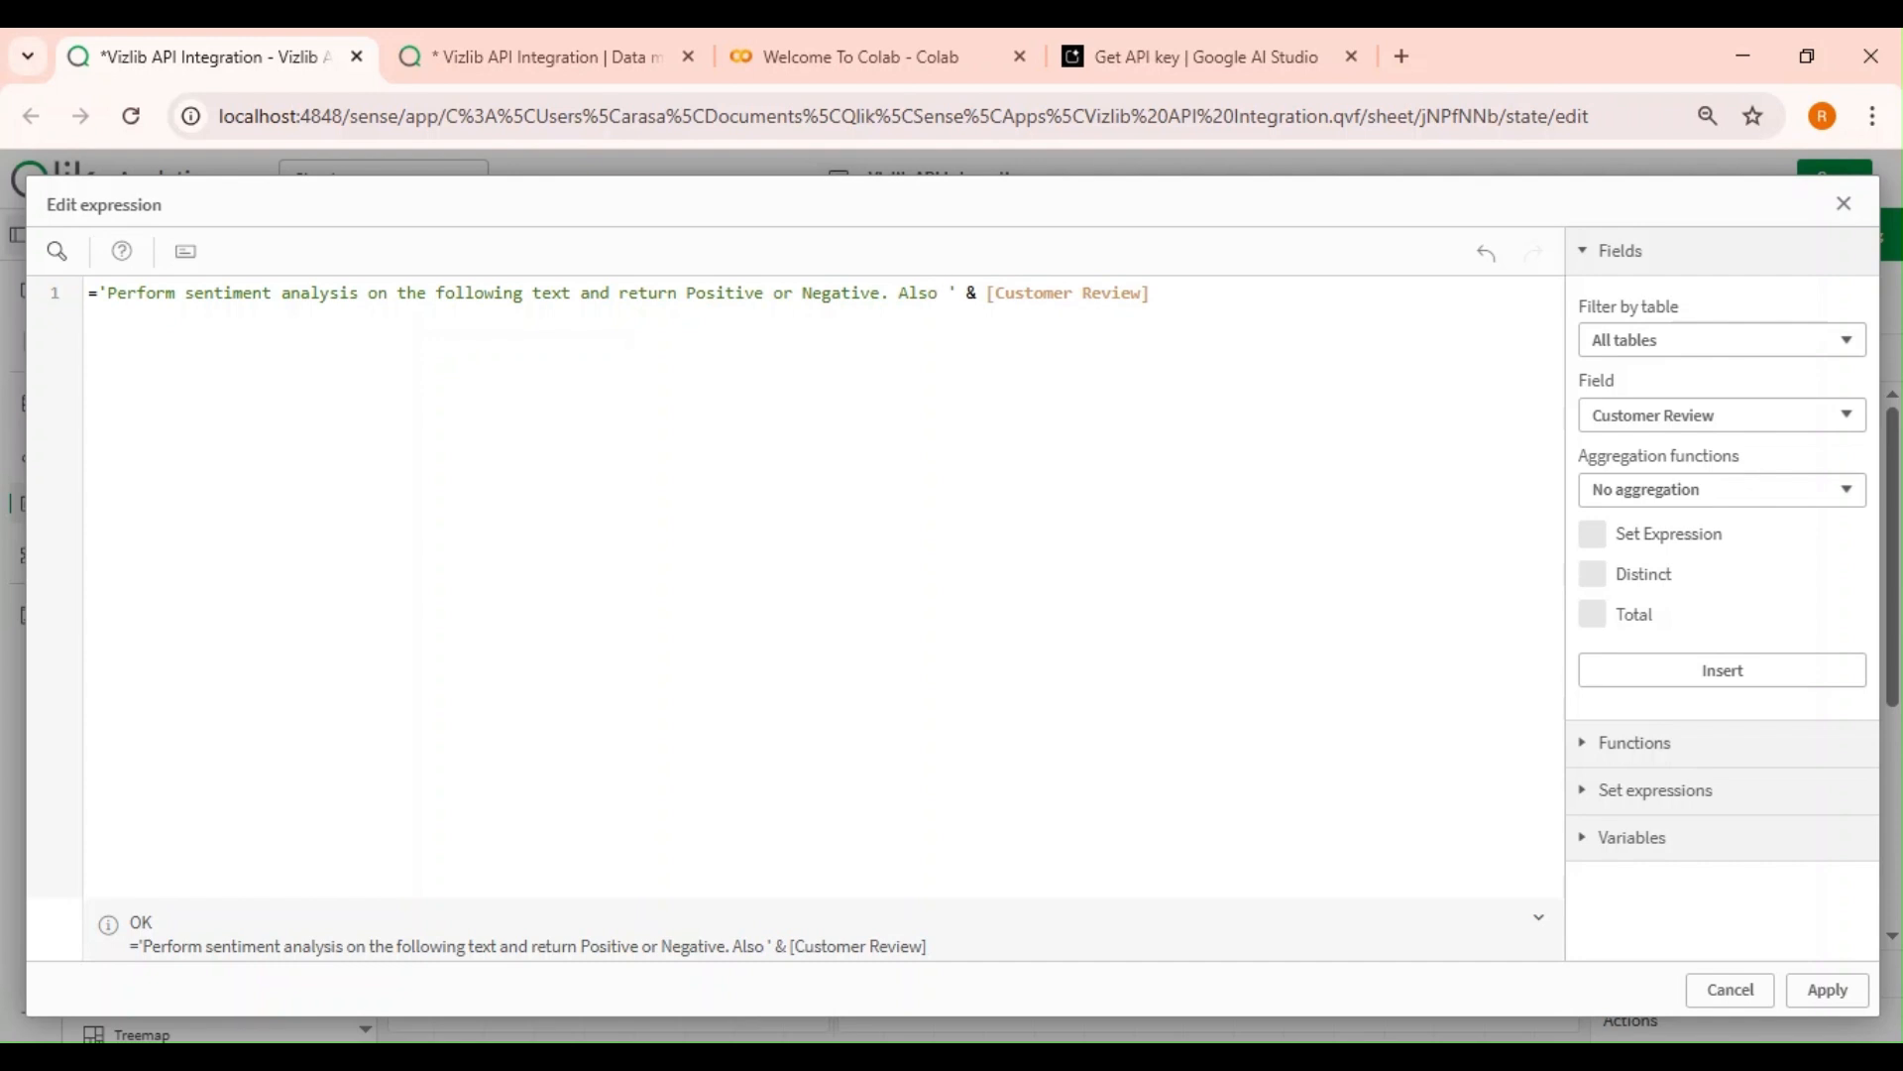
type(" lets us know the ")
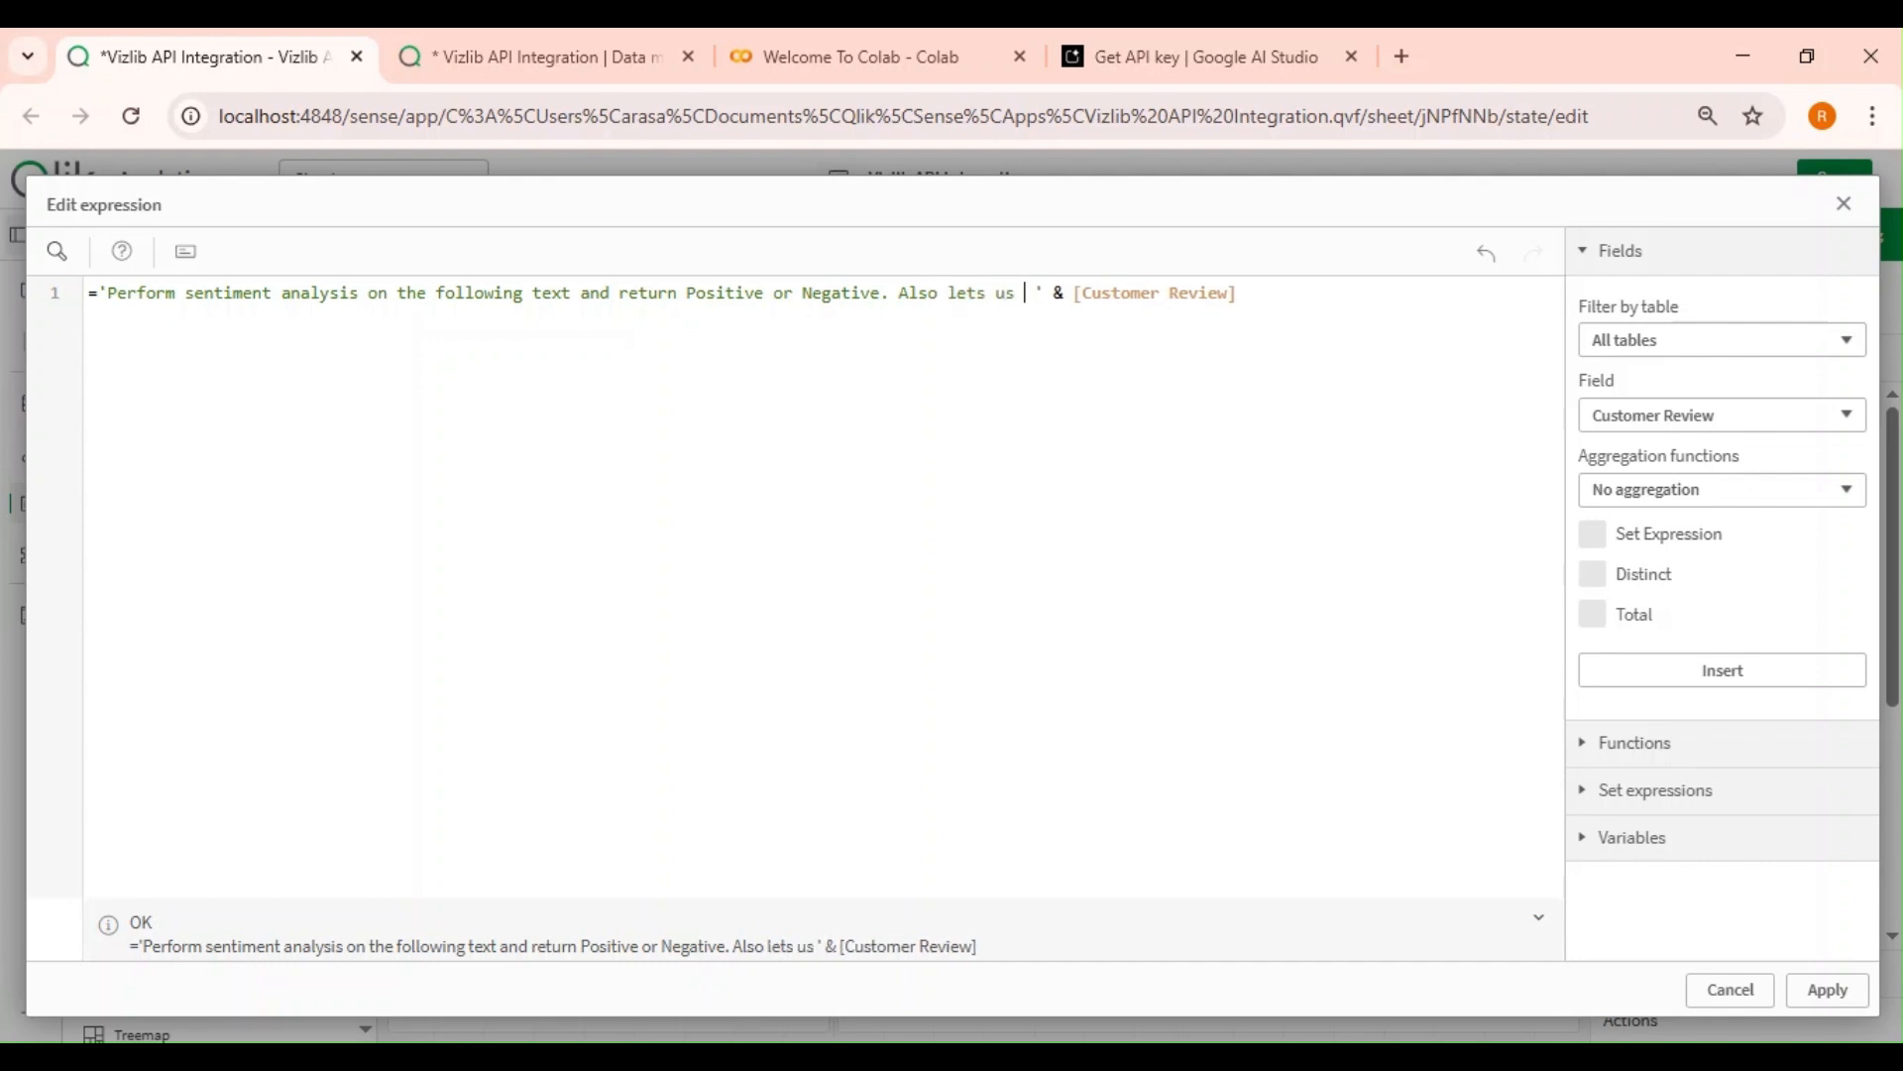
type("key concer")
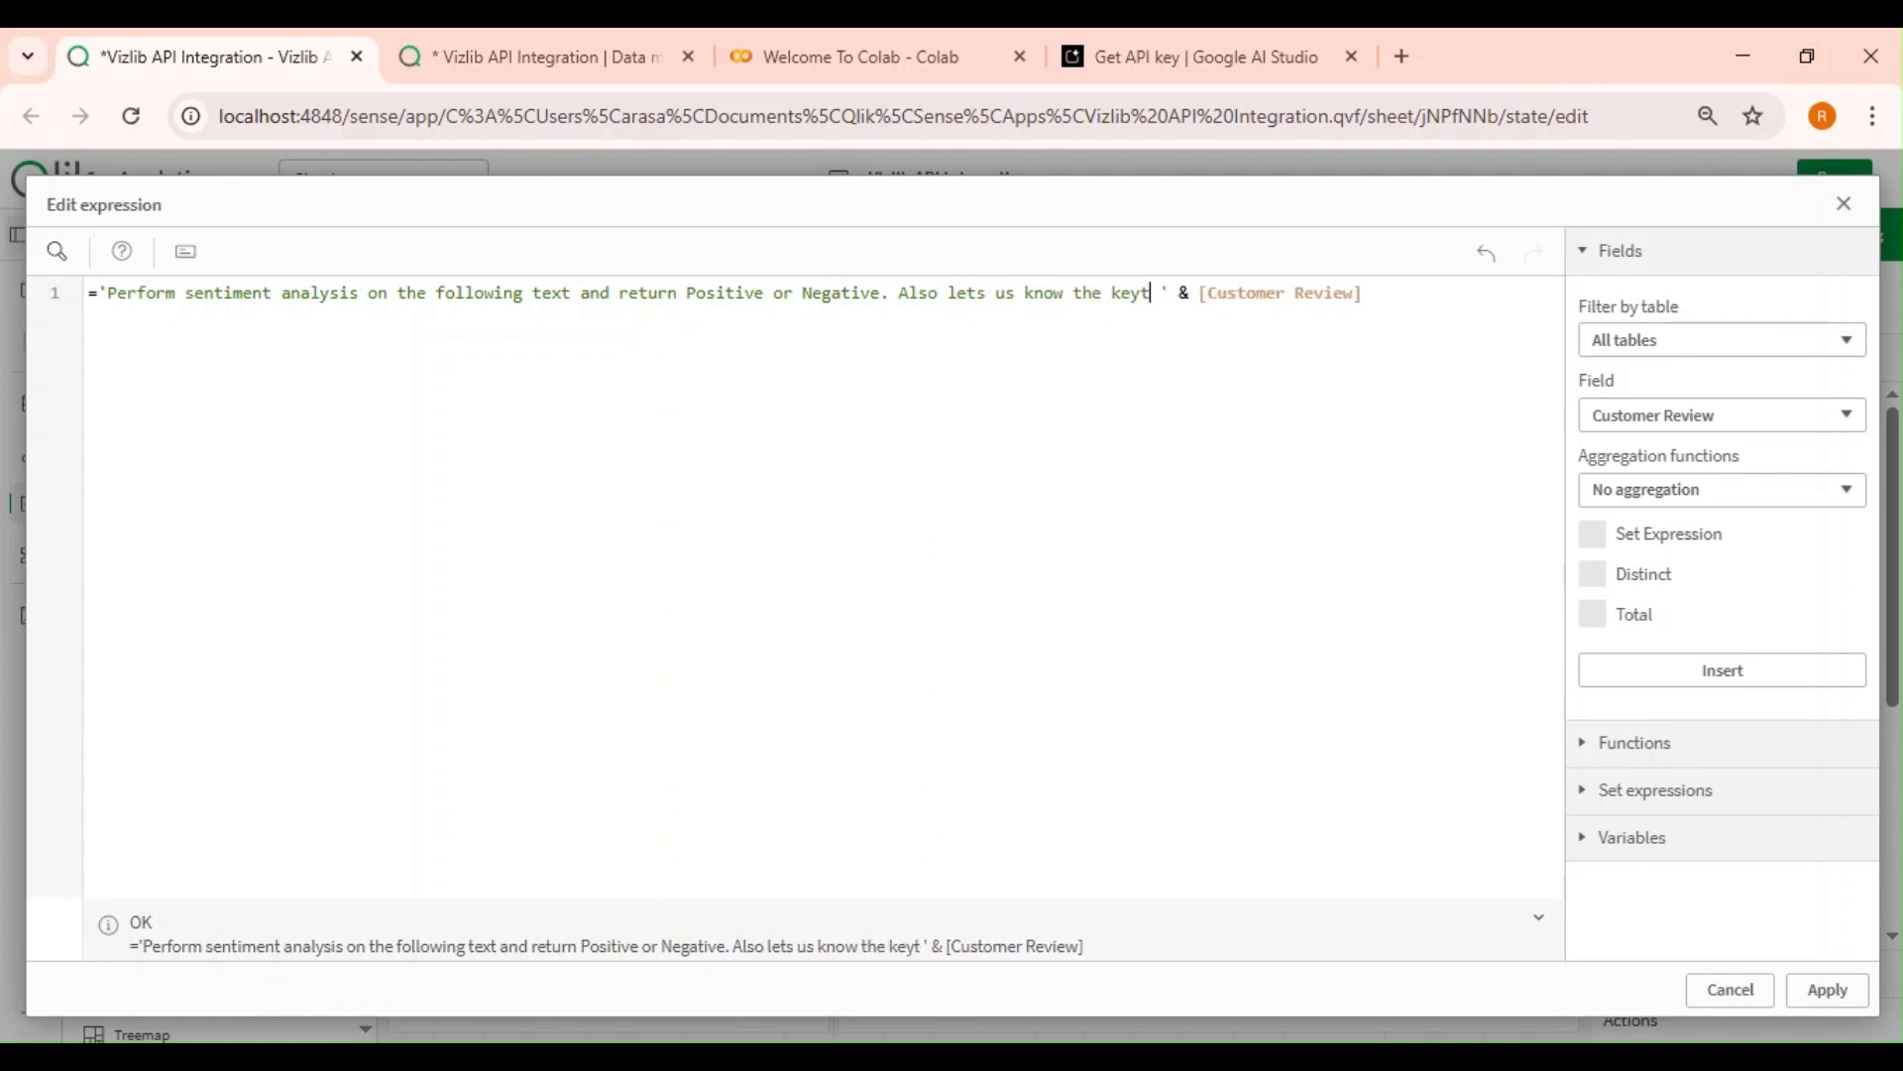
type("ns")
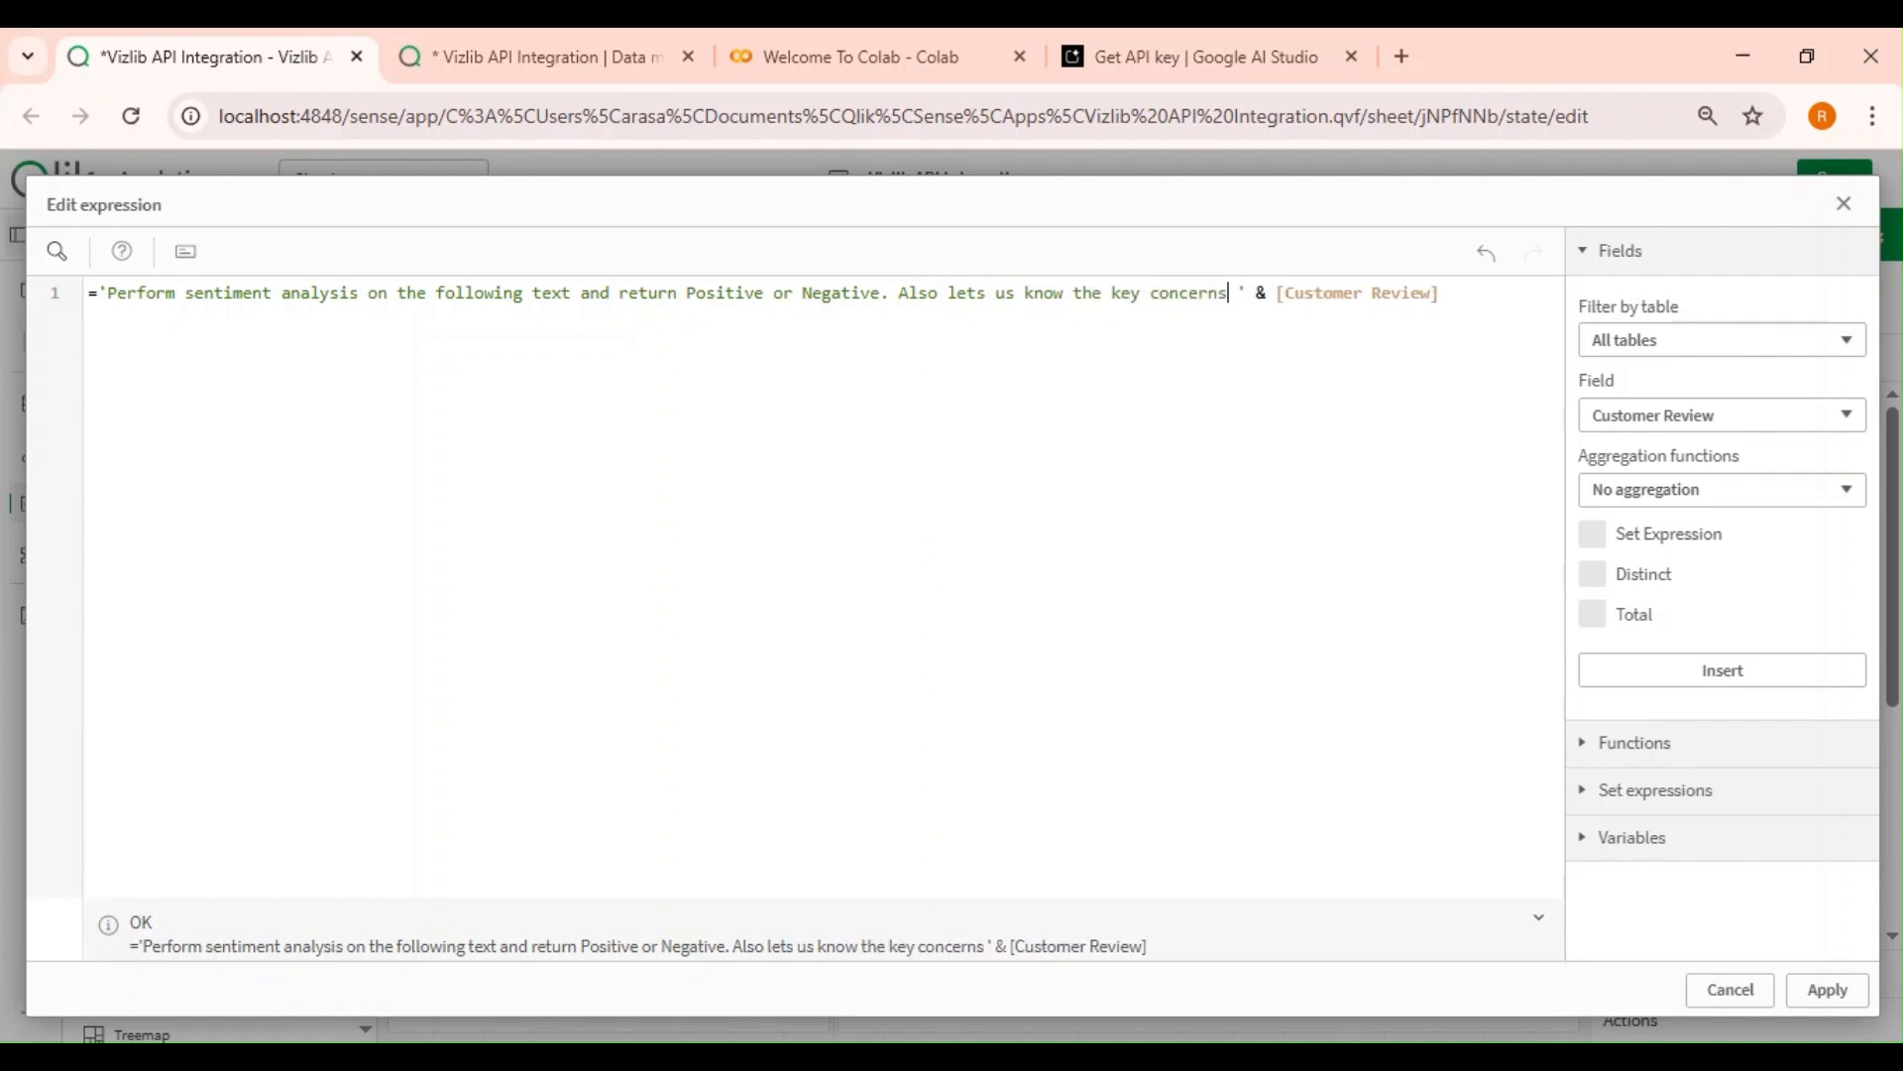
type(".")
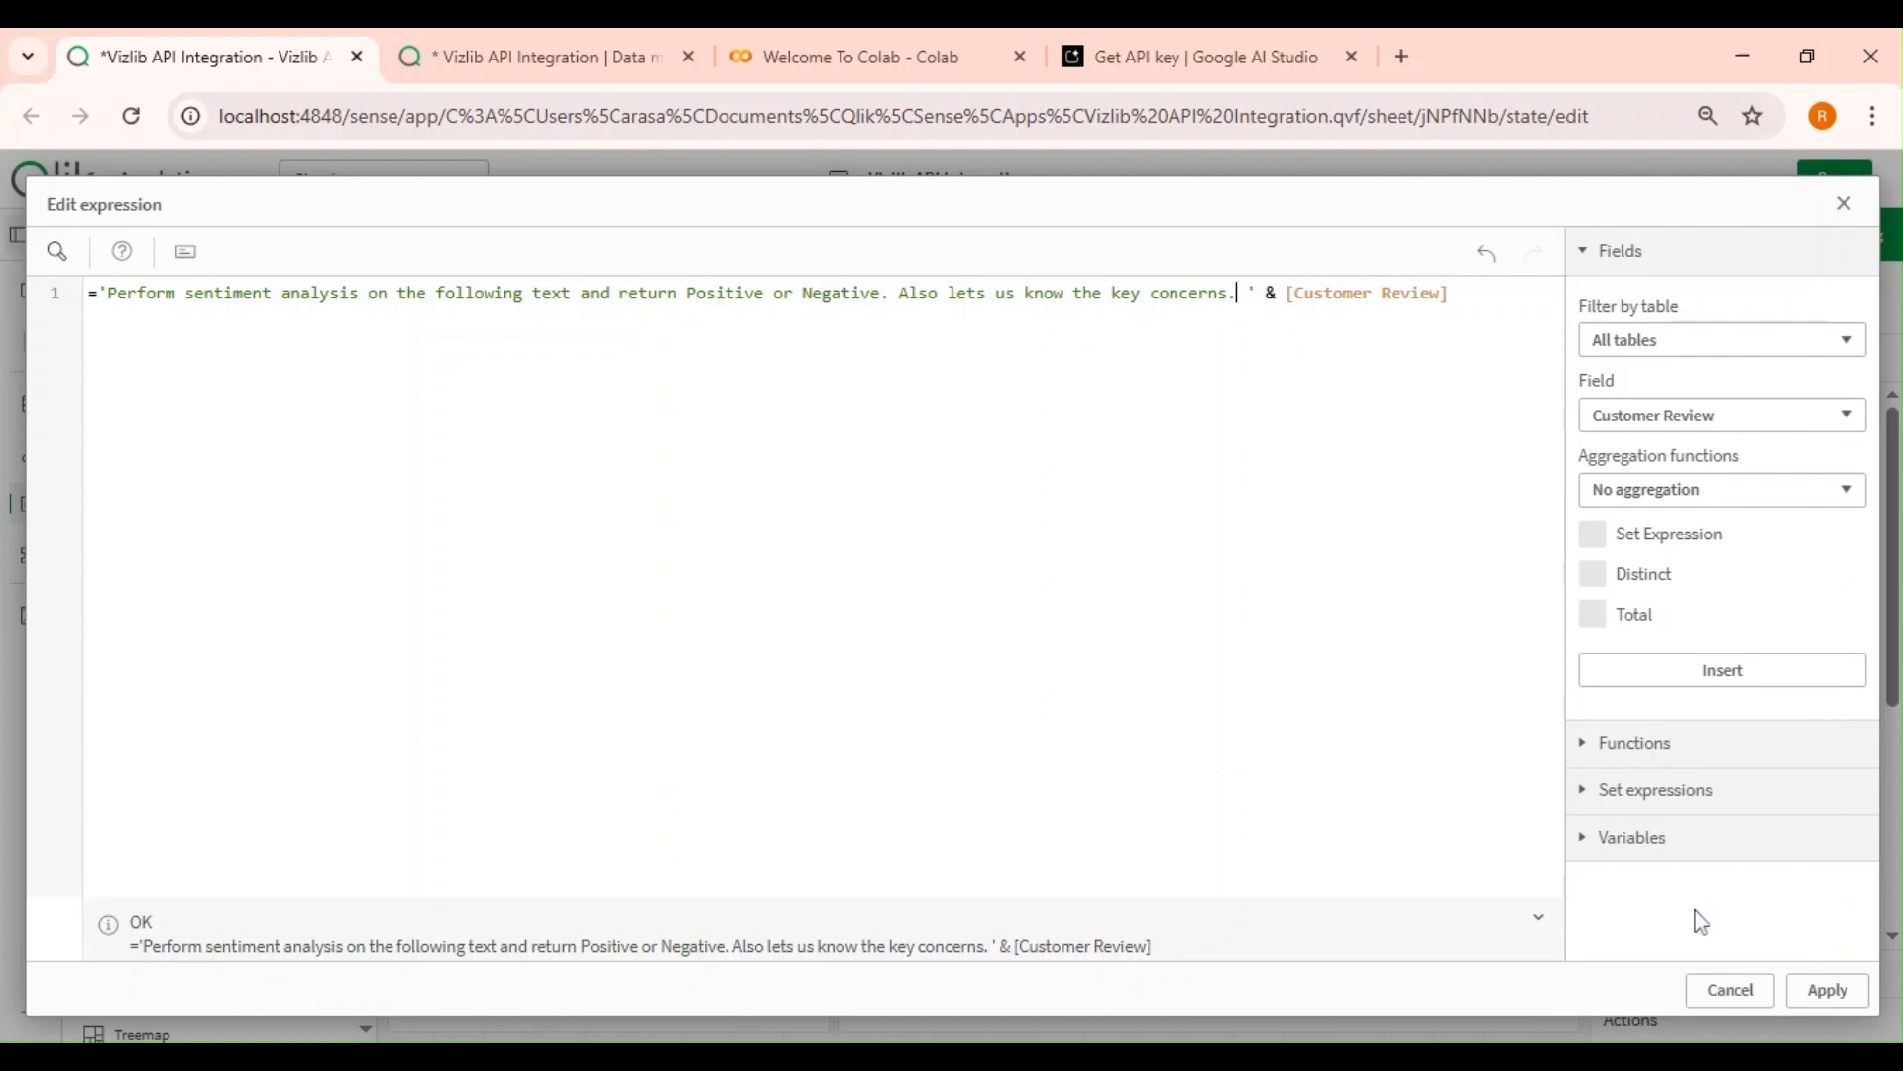
left_click(1829, 995)
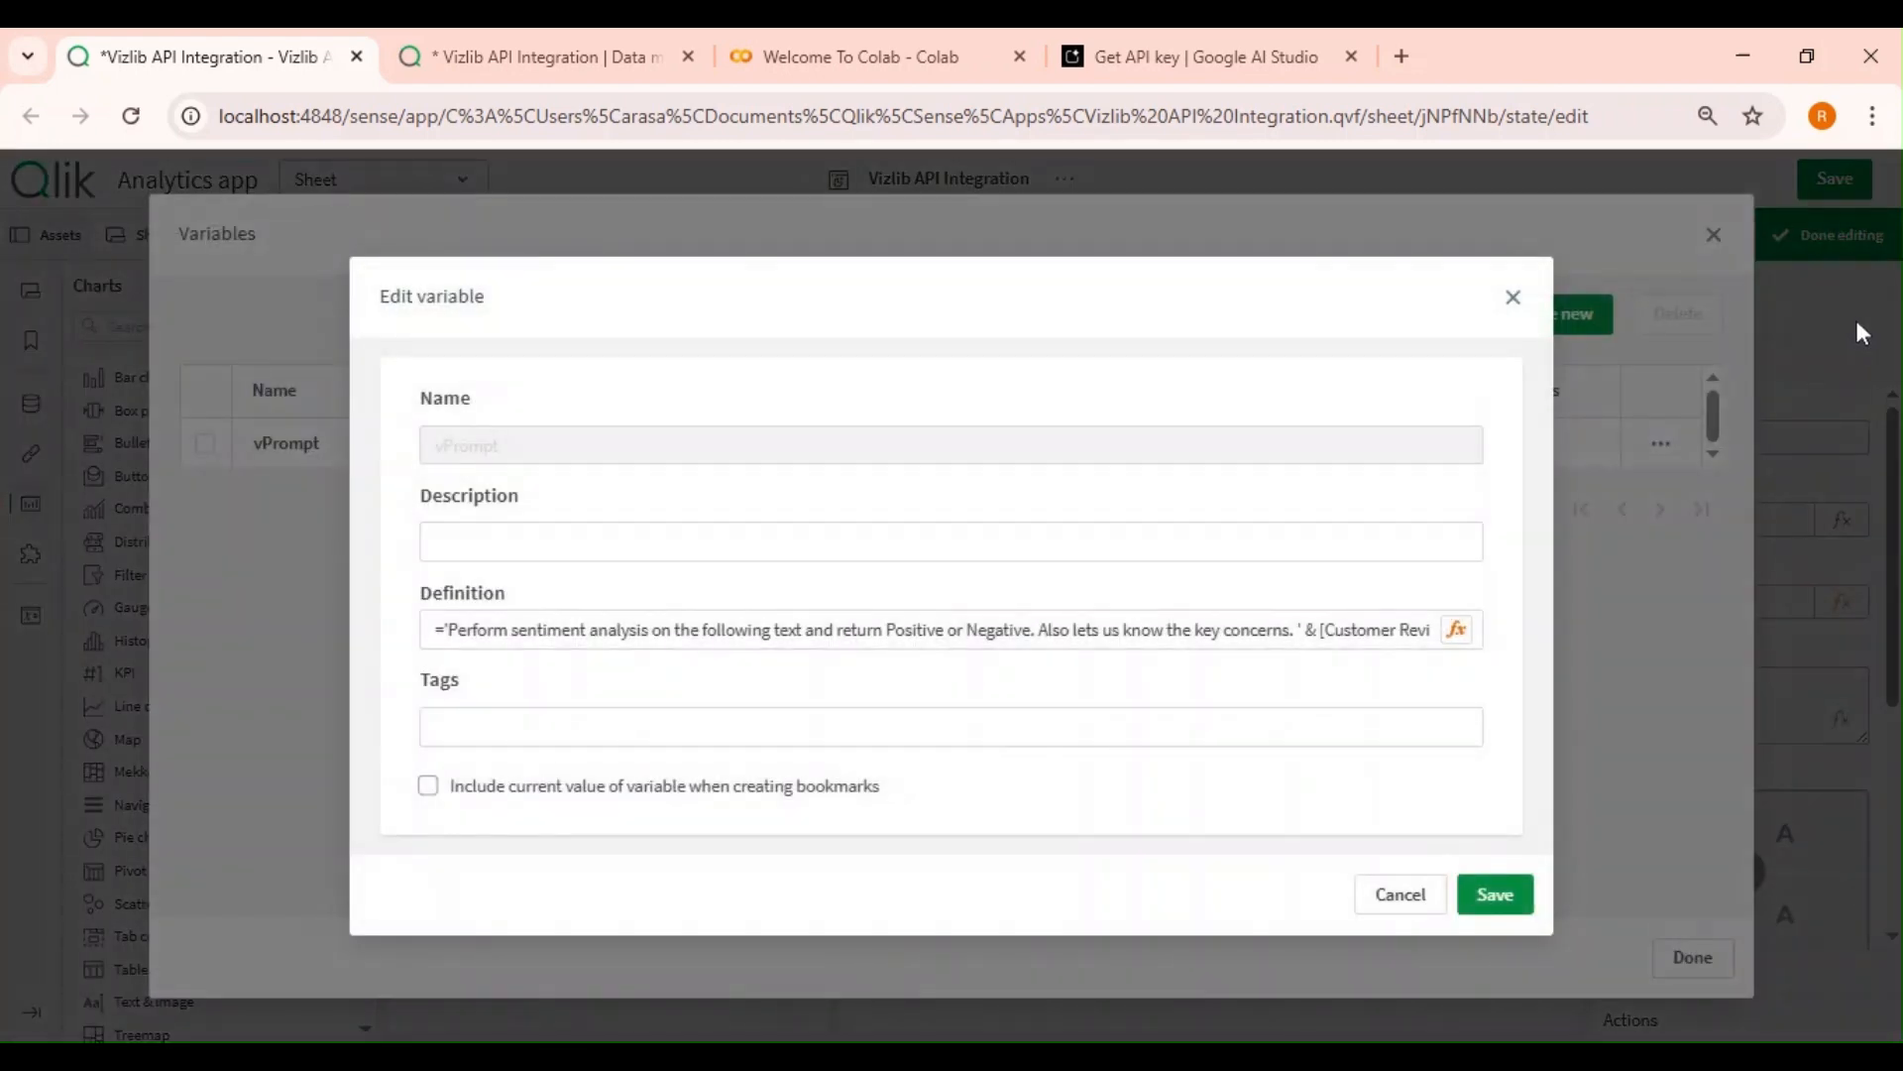
left_click(1505, 895)
left_click(1693, 958)
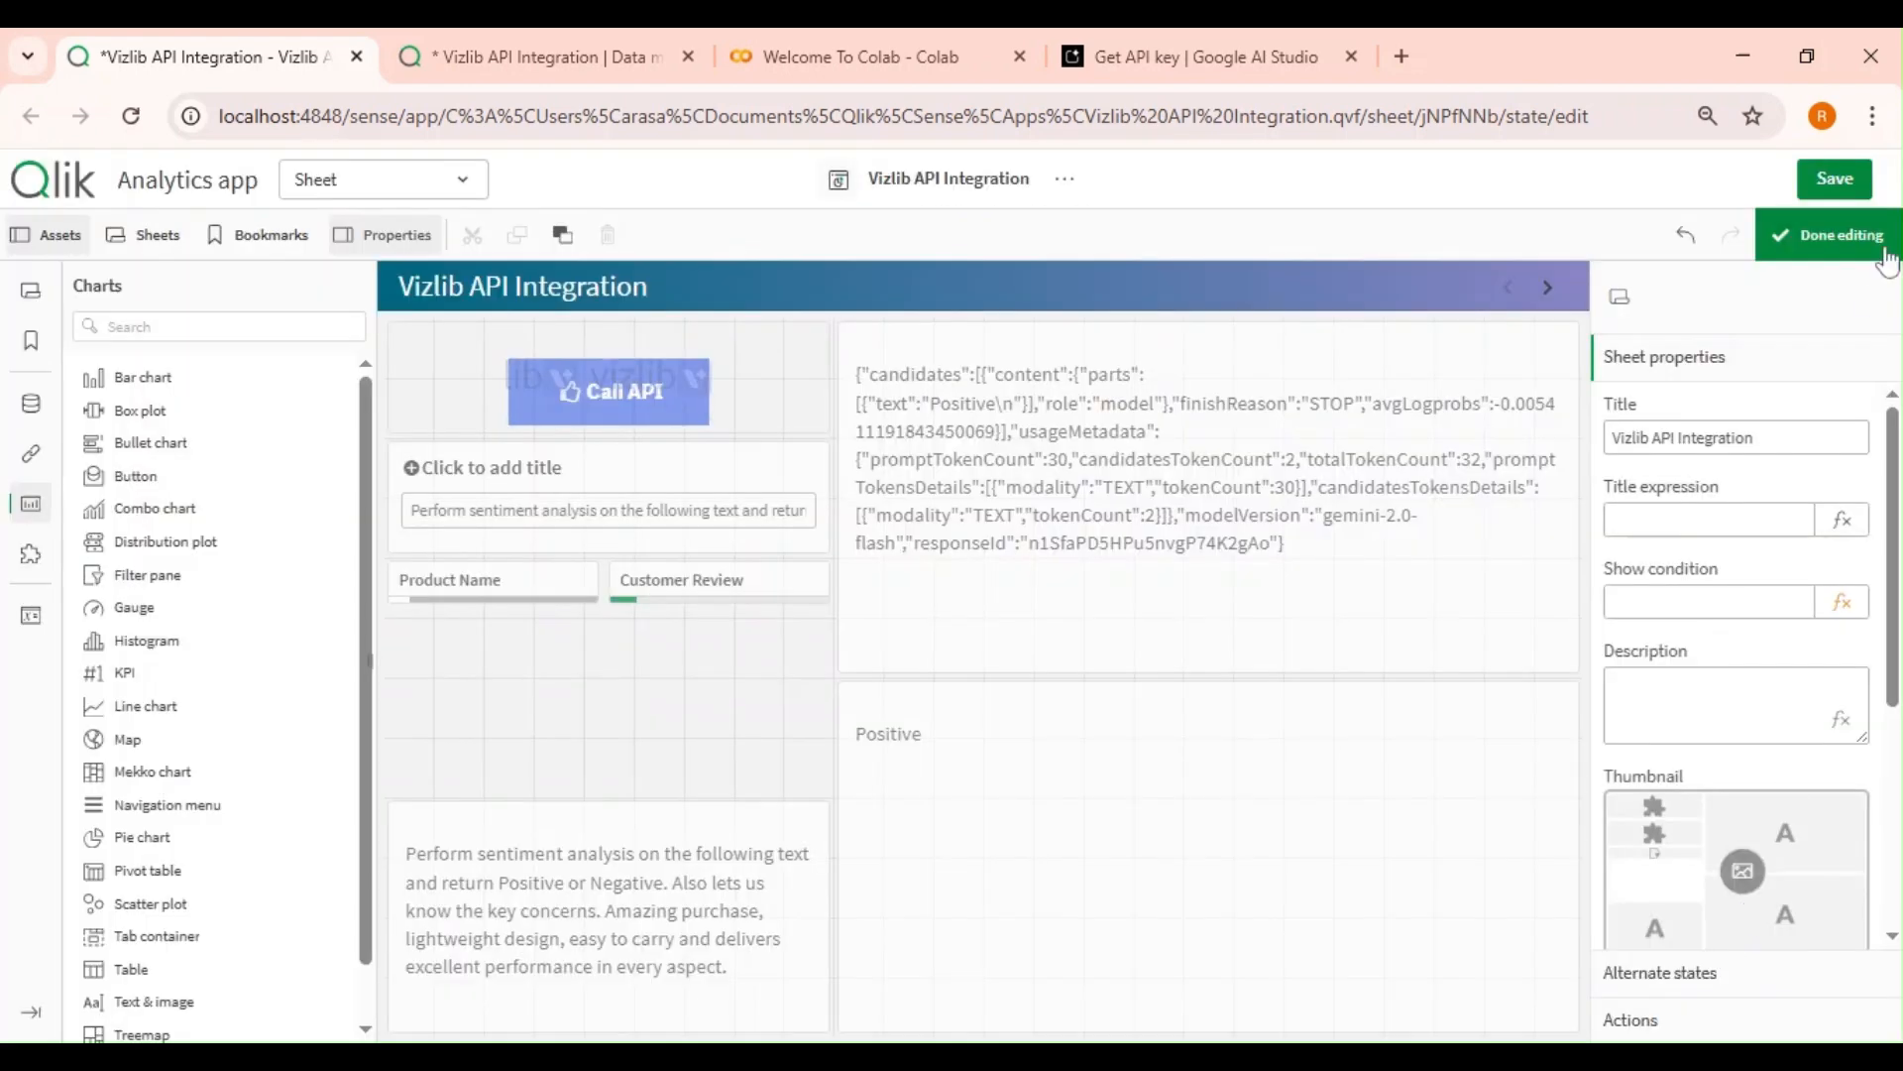
Finish editing, save the app and call the API with the revised prompt.
left_click(1834, 235)
left_click(1834, 181)
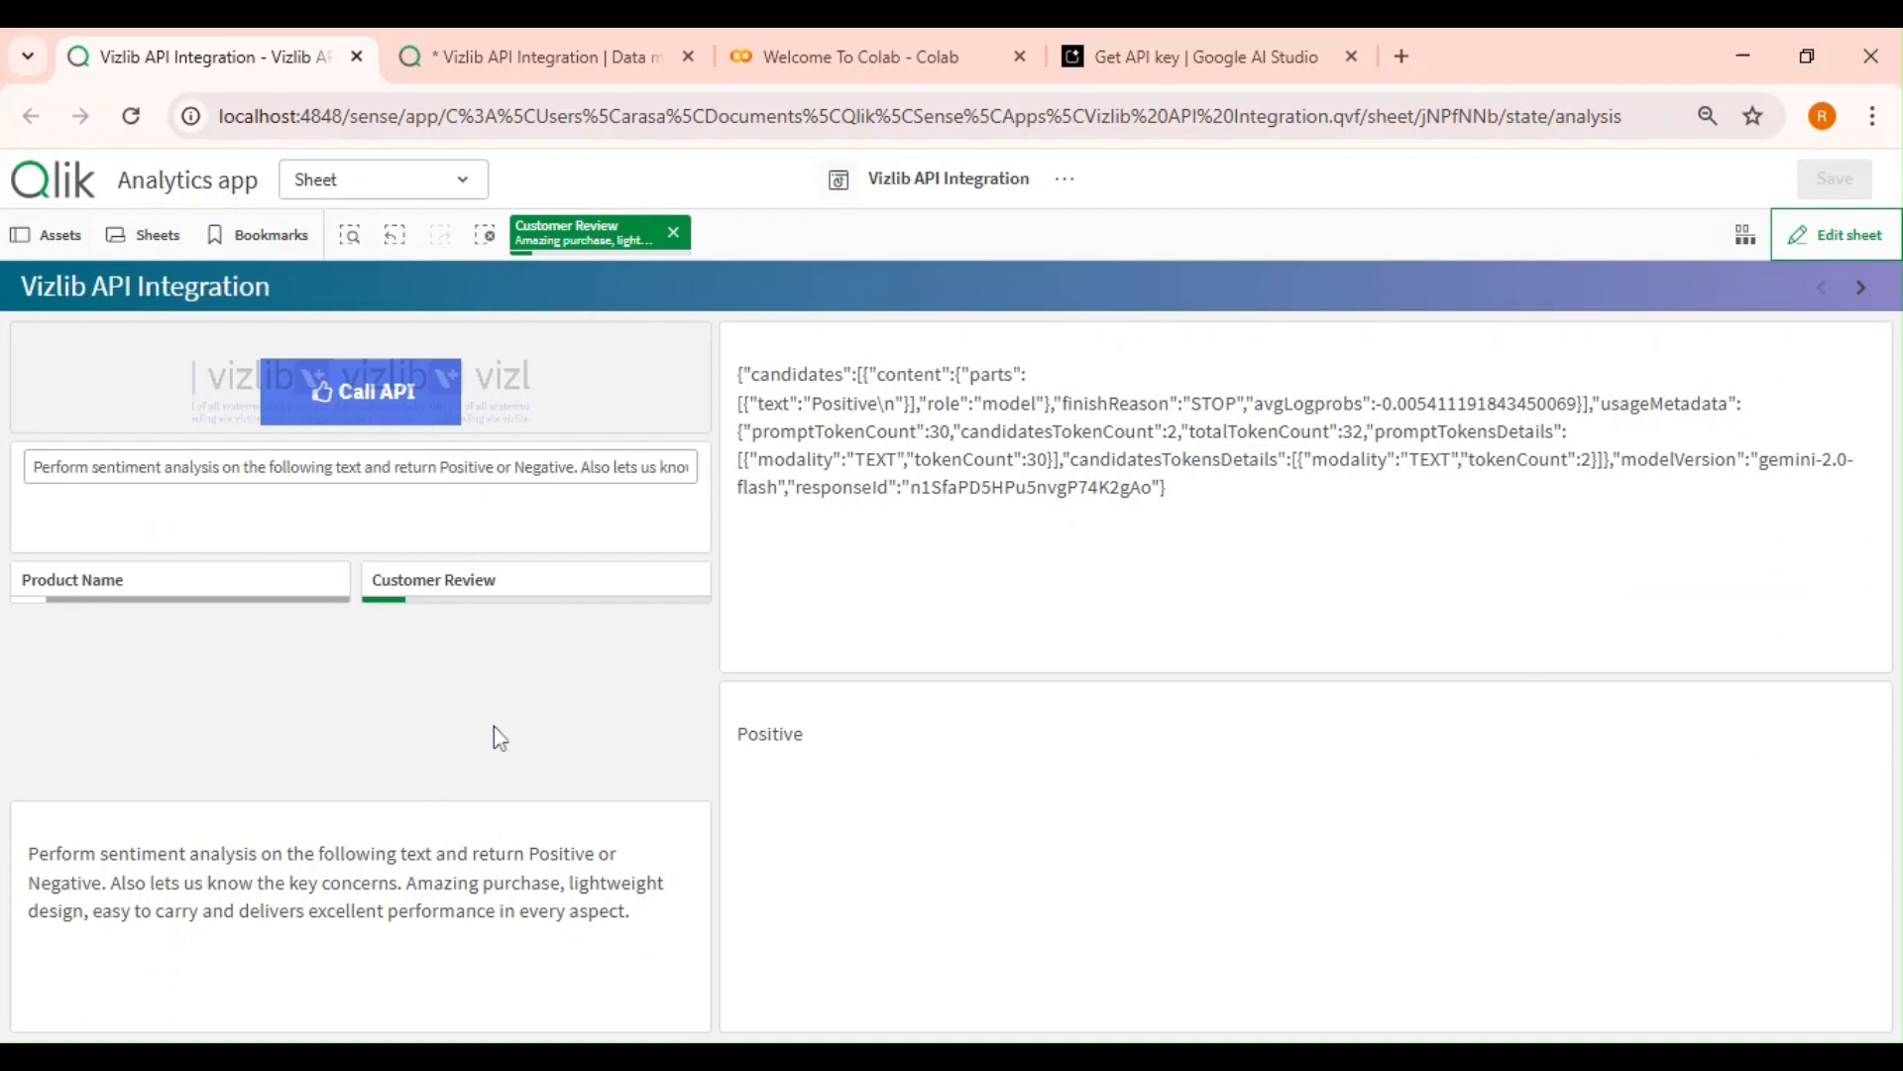
left_click(357, 406)
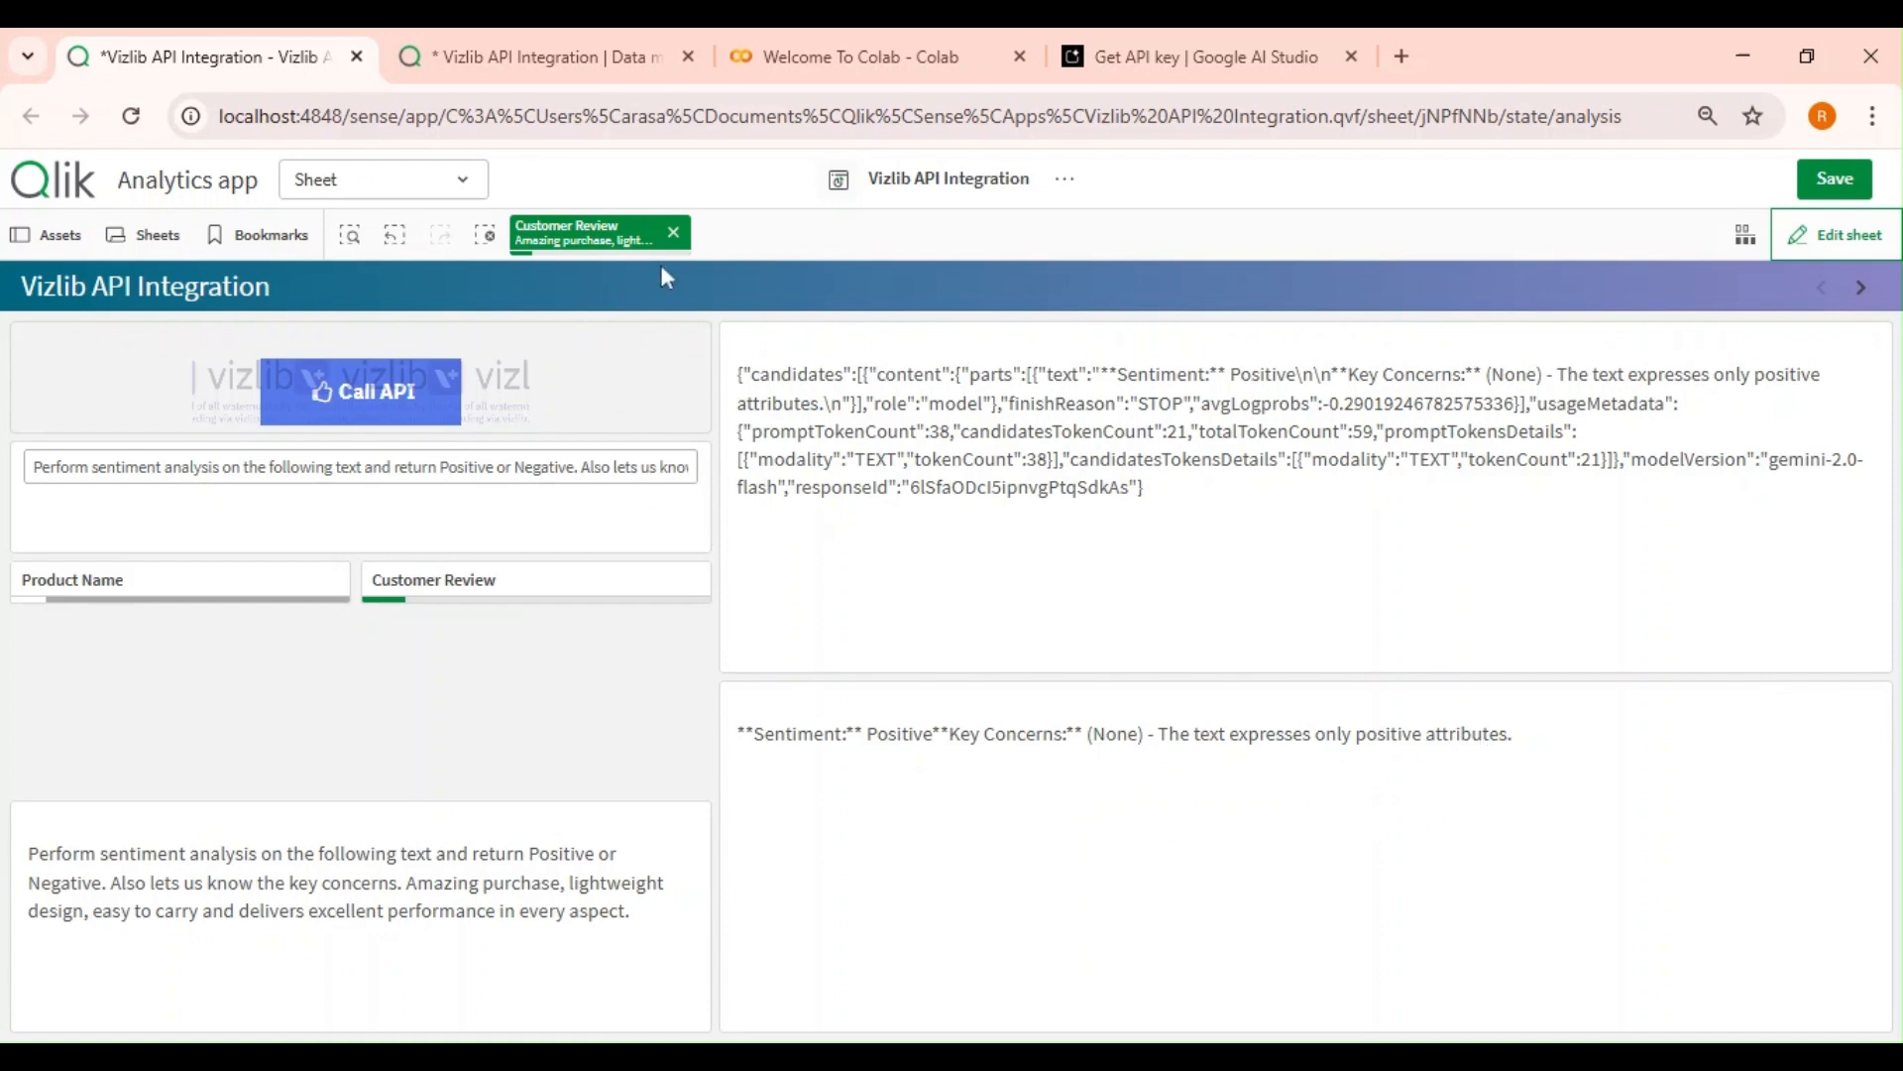
Switch the Customer Review selection to 'Poor durability, one button stopped…' and call the API for it.
left_click(674, 232)
left_click(535, 579)
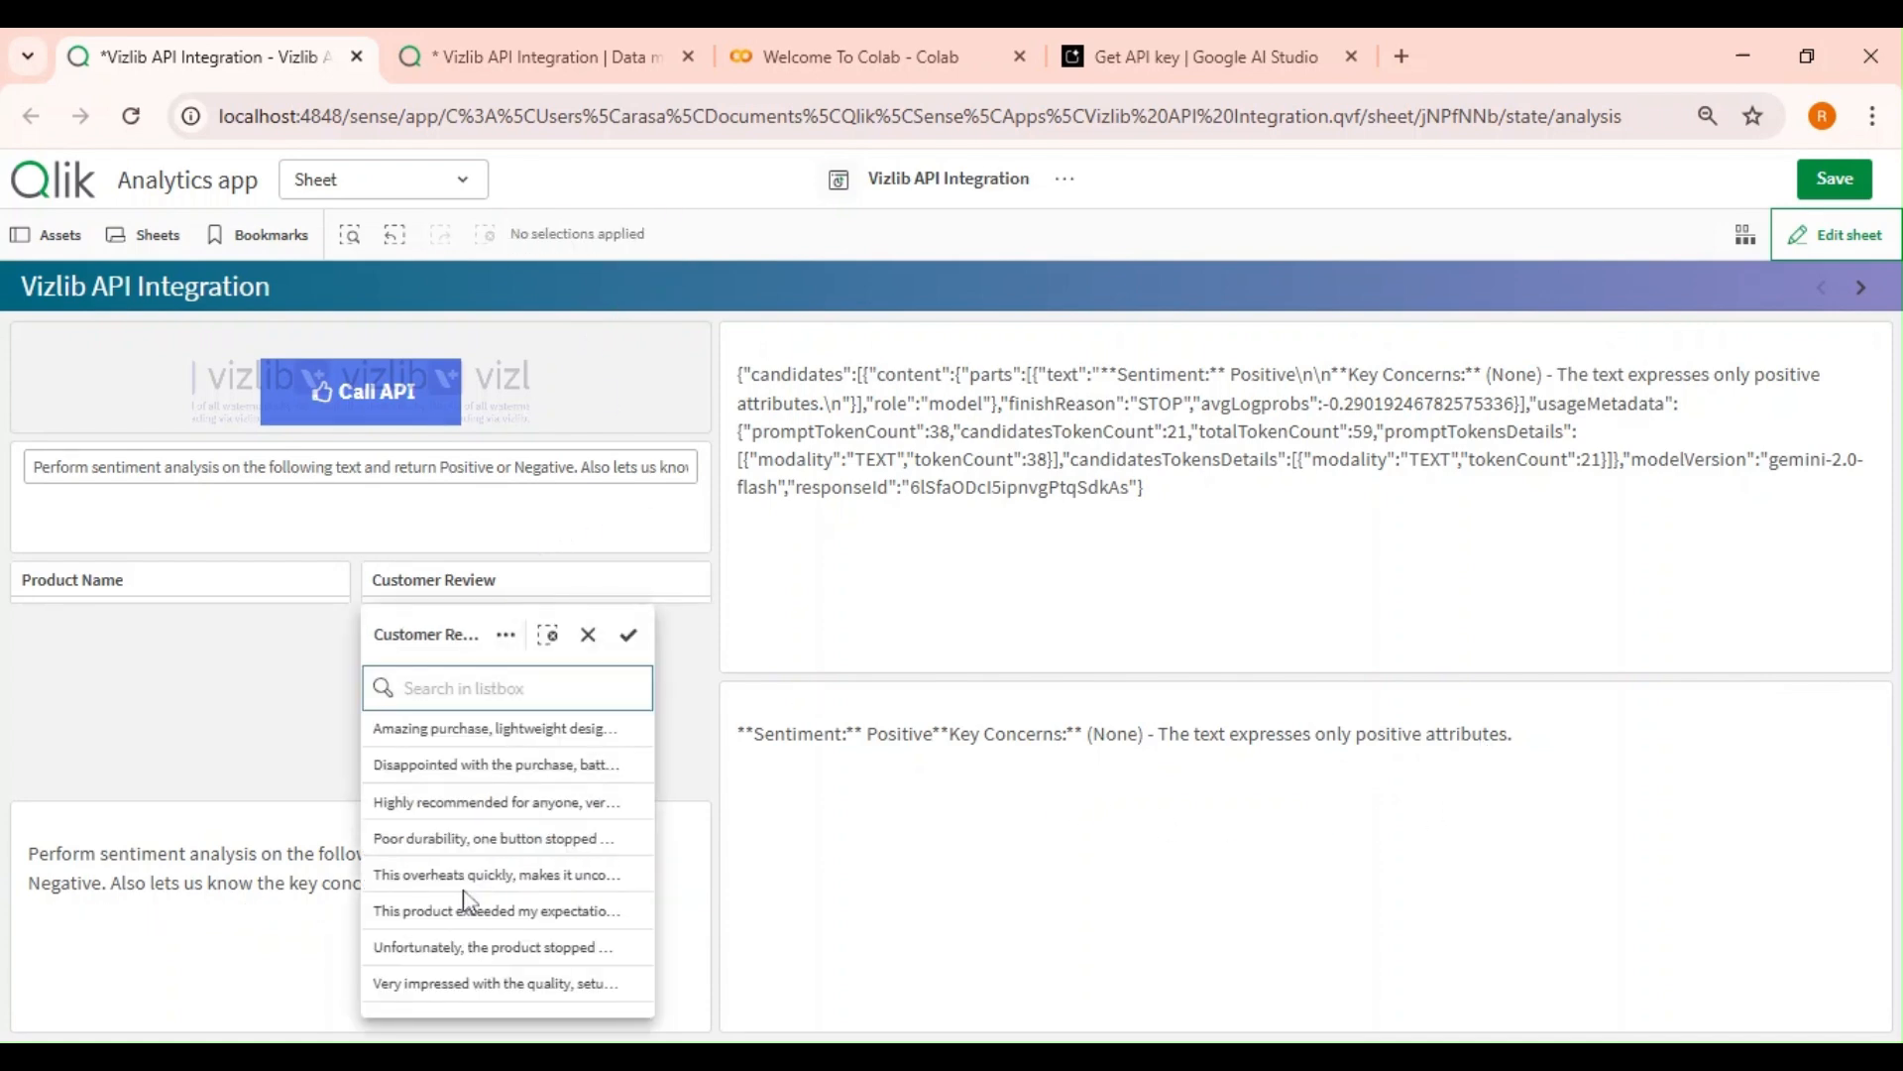
left_click(490, 839)
left_click(277, 696)
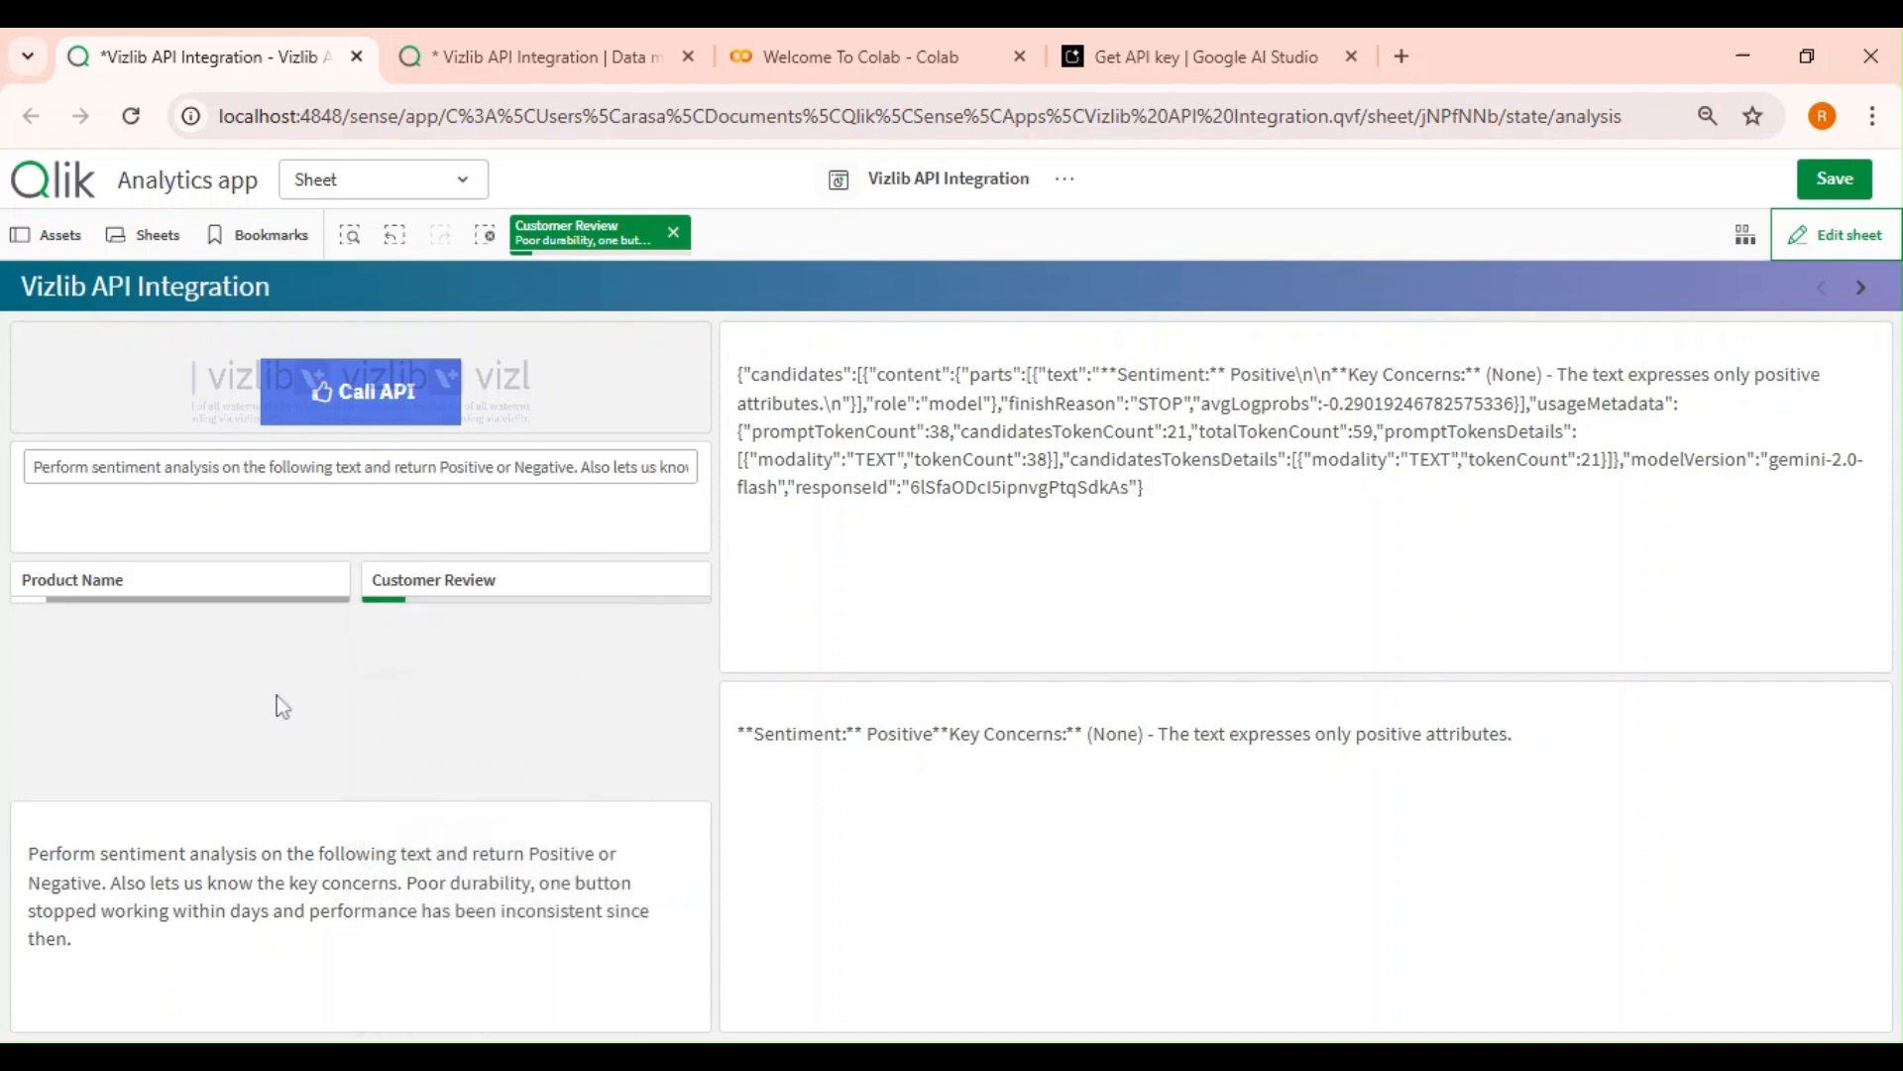
left_click(360, 409)
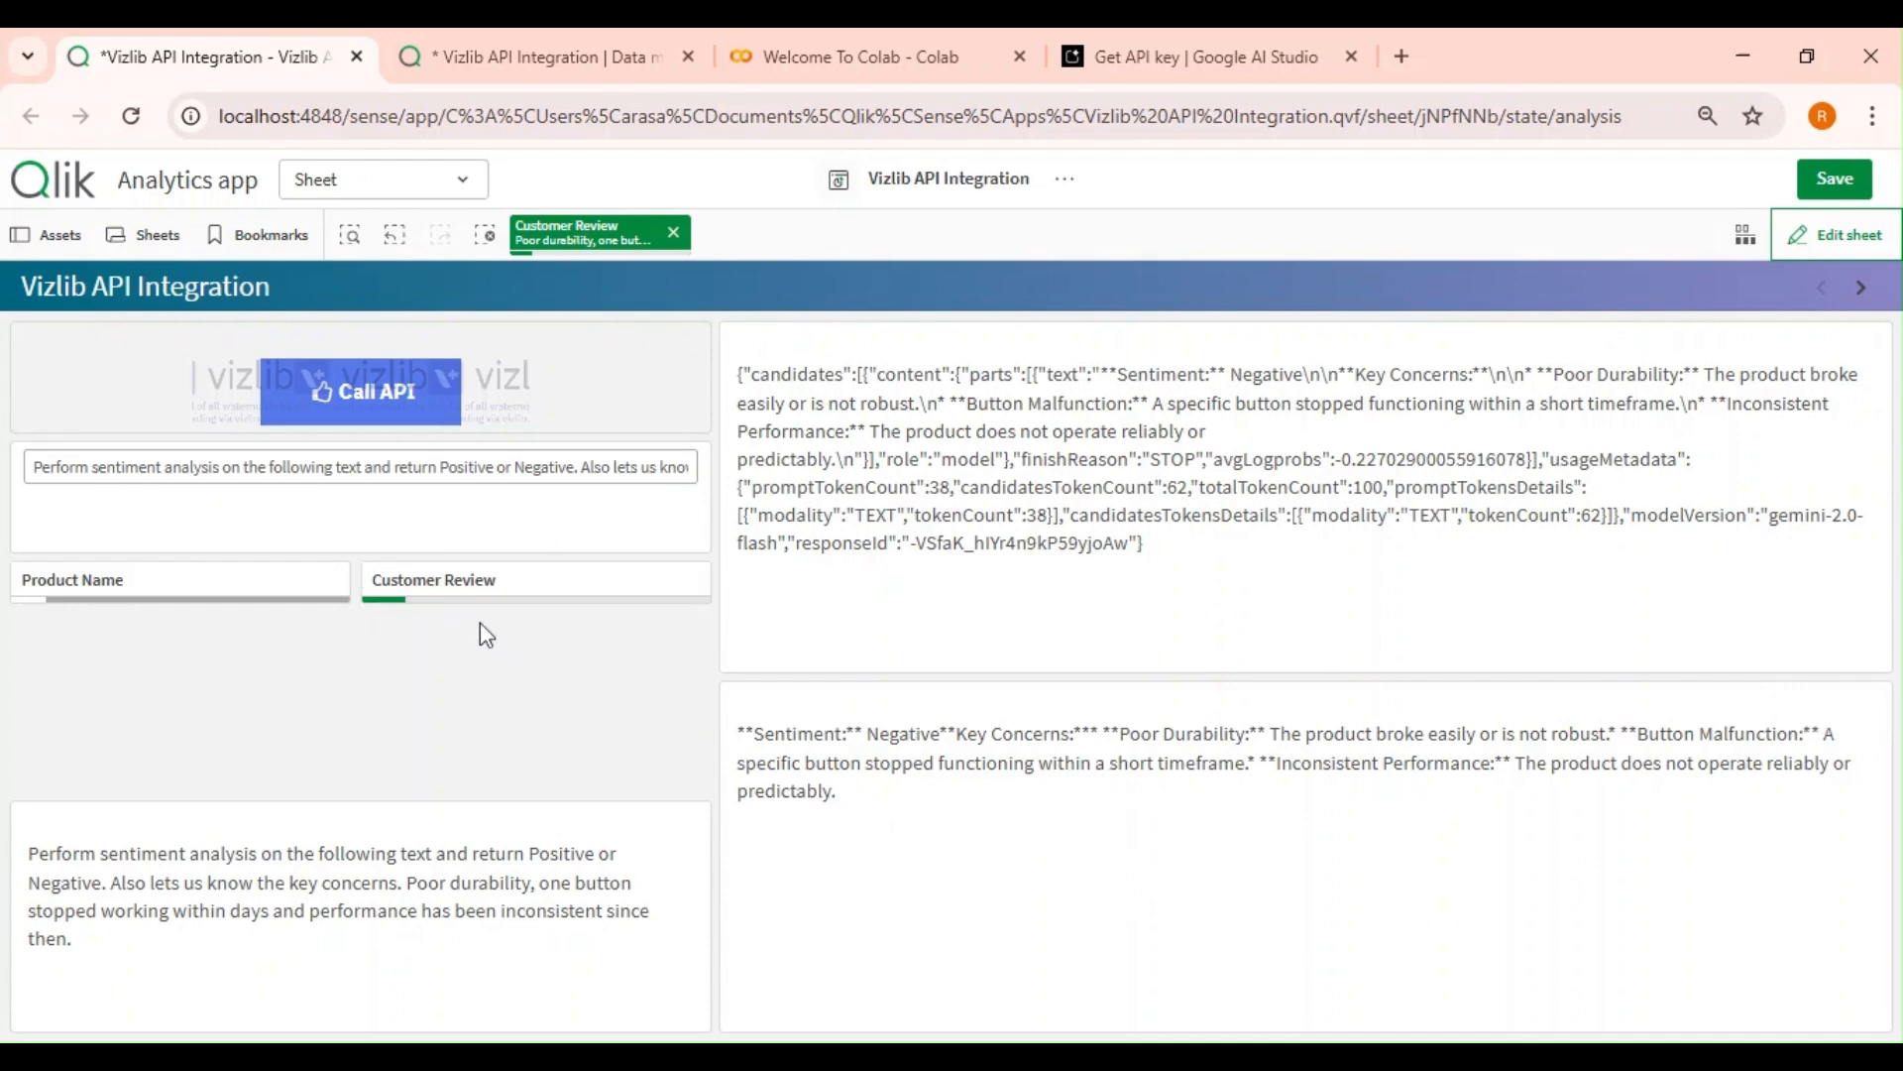
left_click(490, 590)
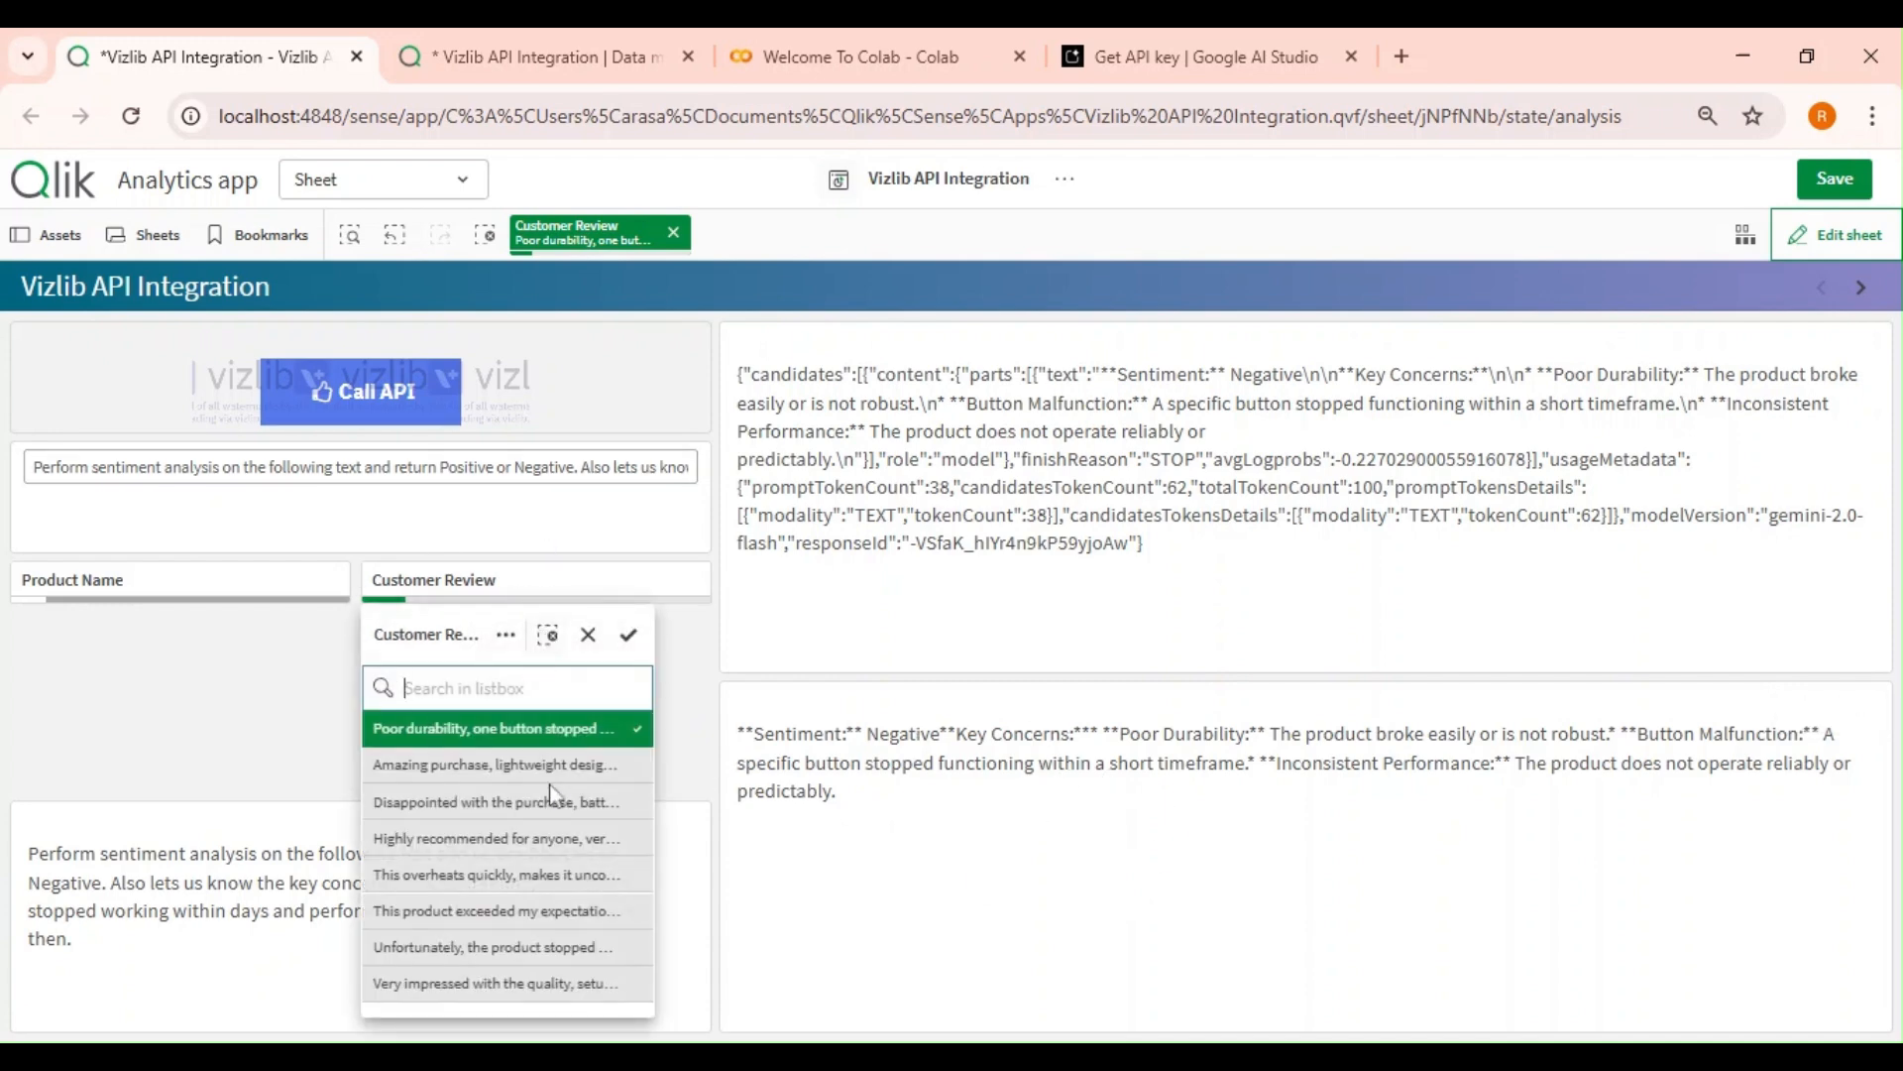
left_click(706, 684)
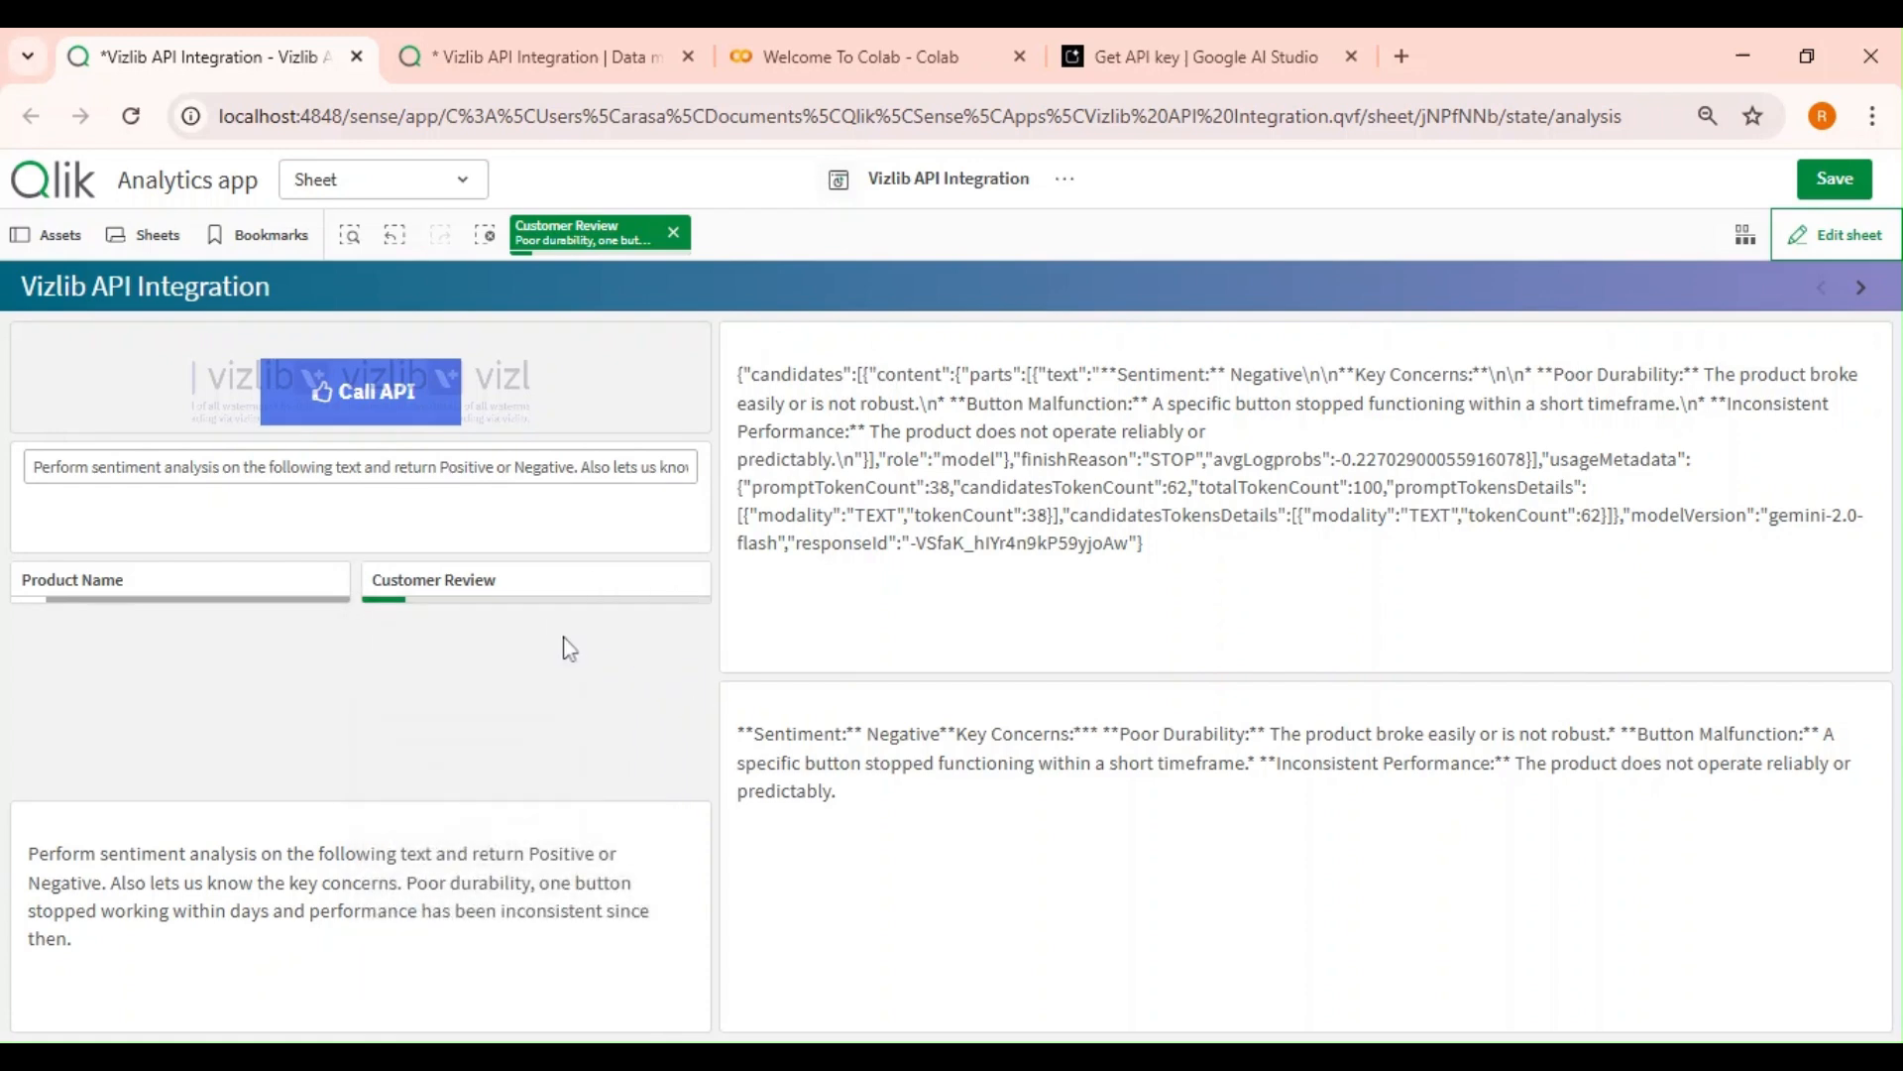